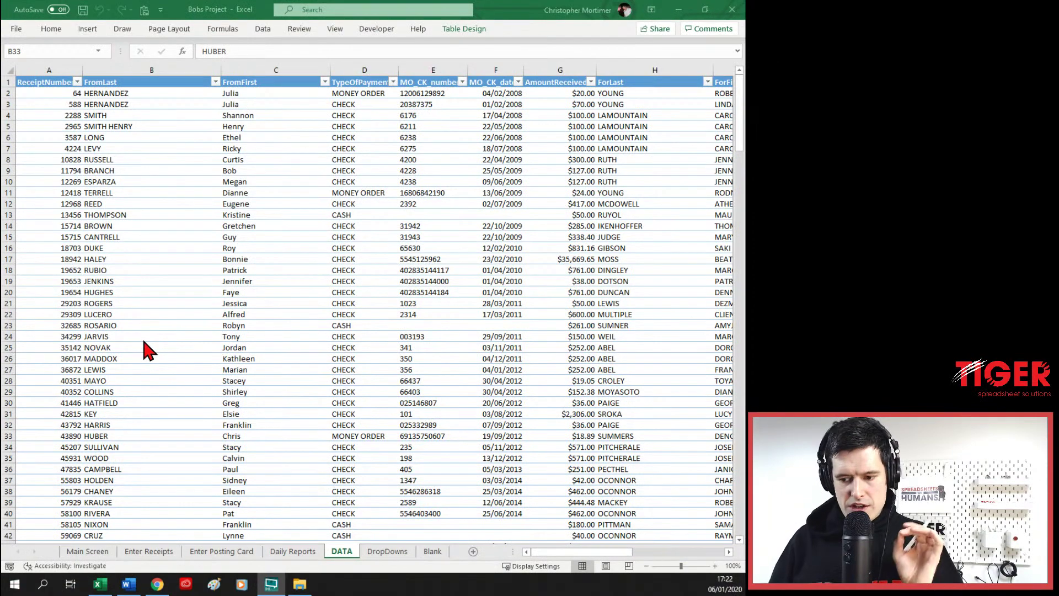
key("Left")
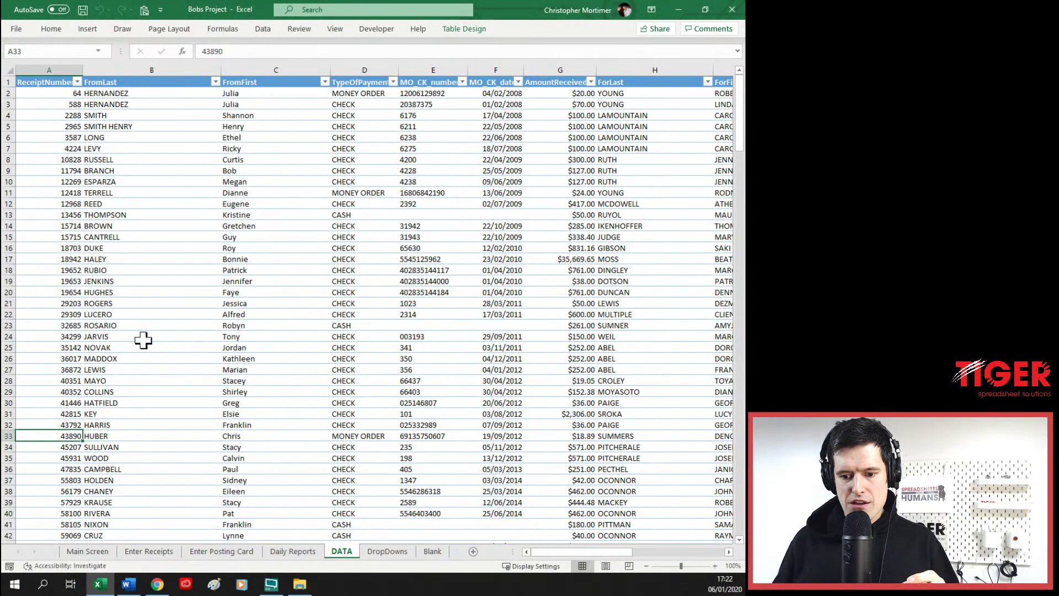
key("Up")
key("Up")
key("Up")
key("Up")
key("Up")
key("Up")
key("Up")
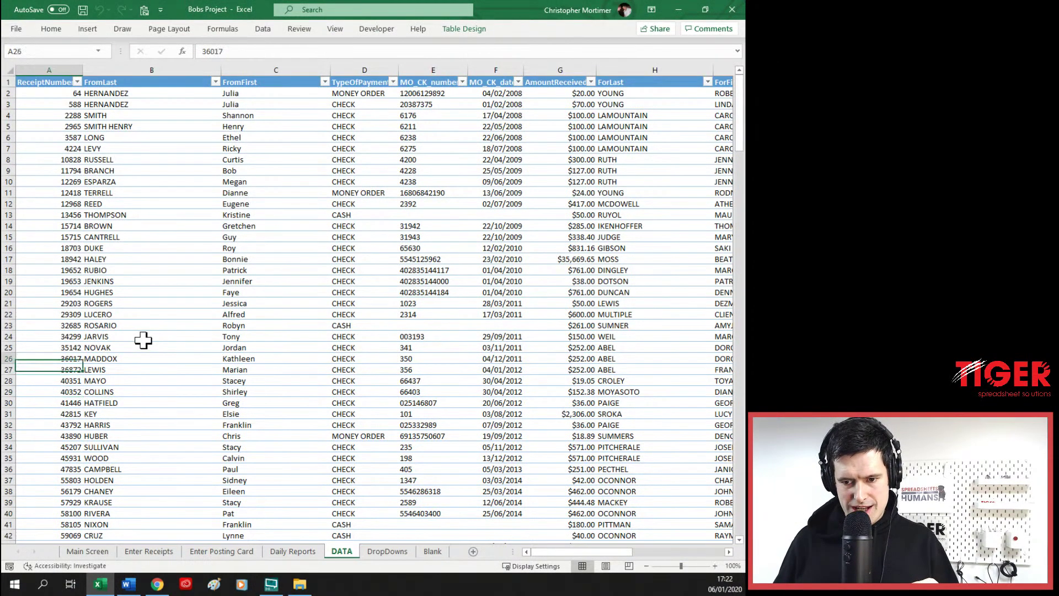
key("Up")
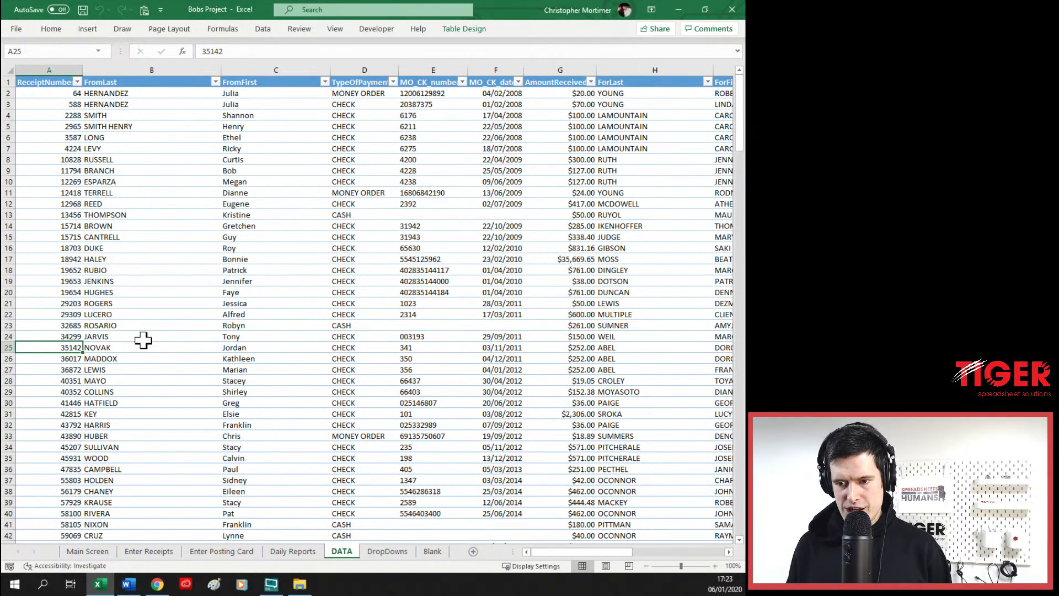
left_click(106, 260)
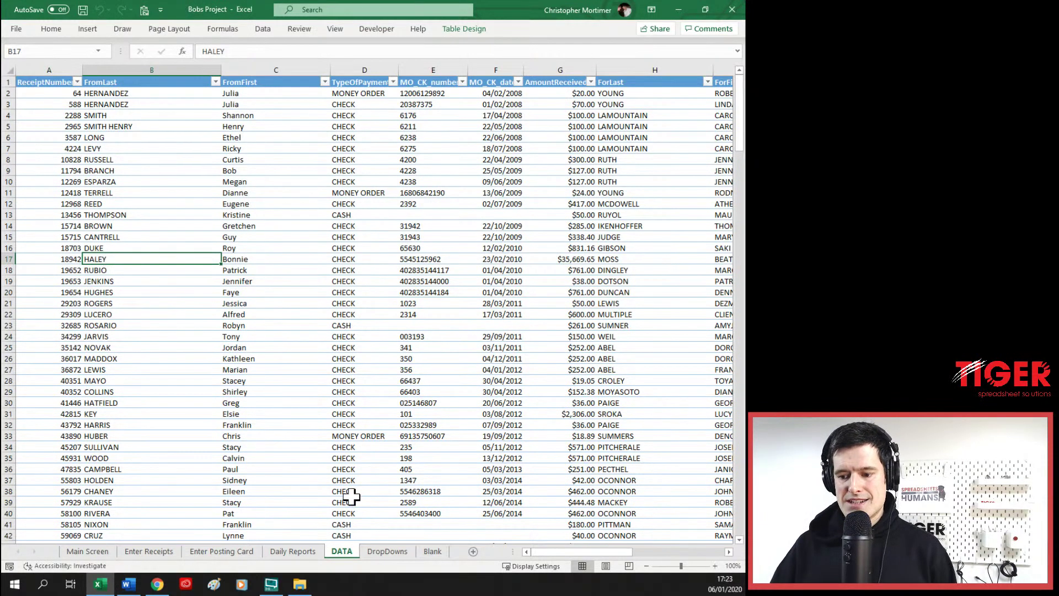
left_click(166, 357)
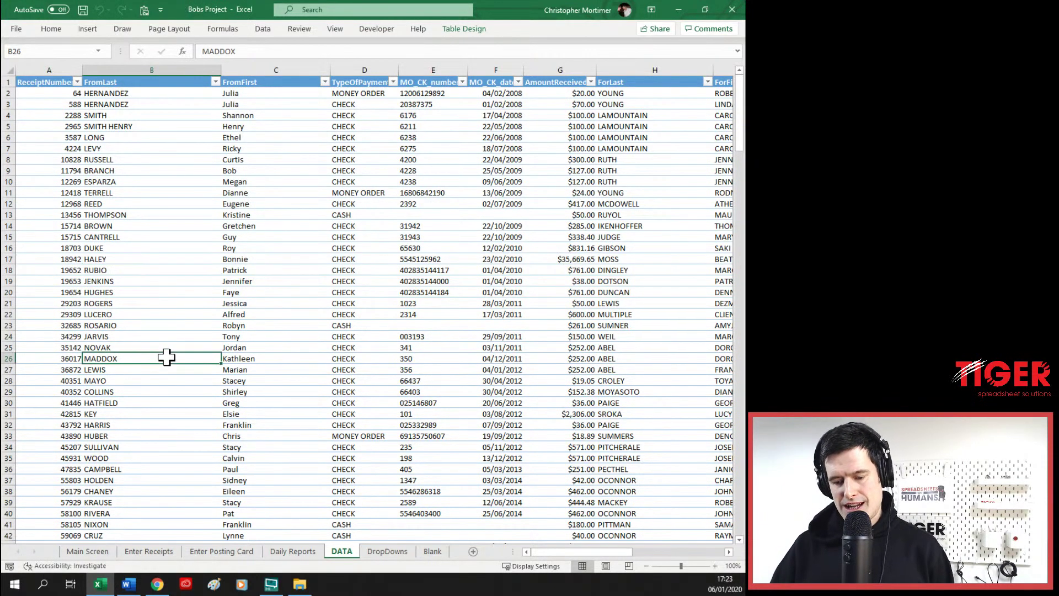
left_click(131, 238)
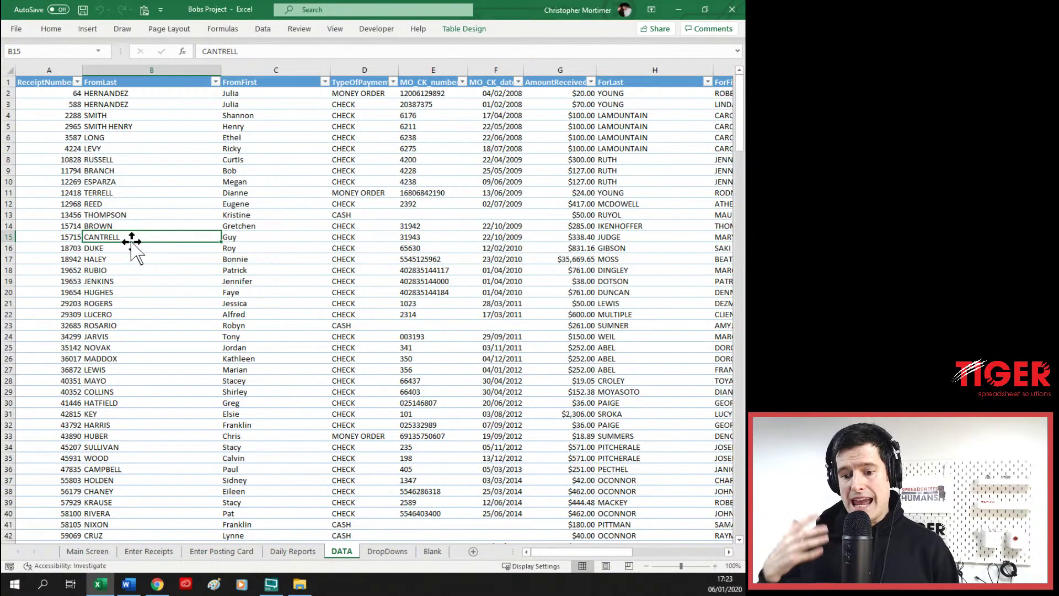
- Go to the Main Screen sheet and view the workbook's VBA project in the Visual Basic editor
left_click(88, 551)
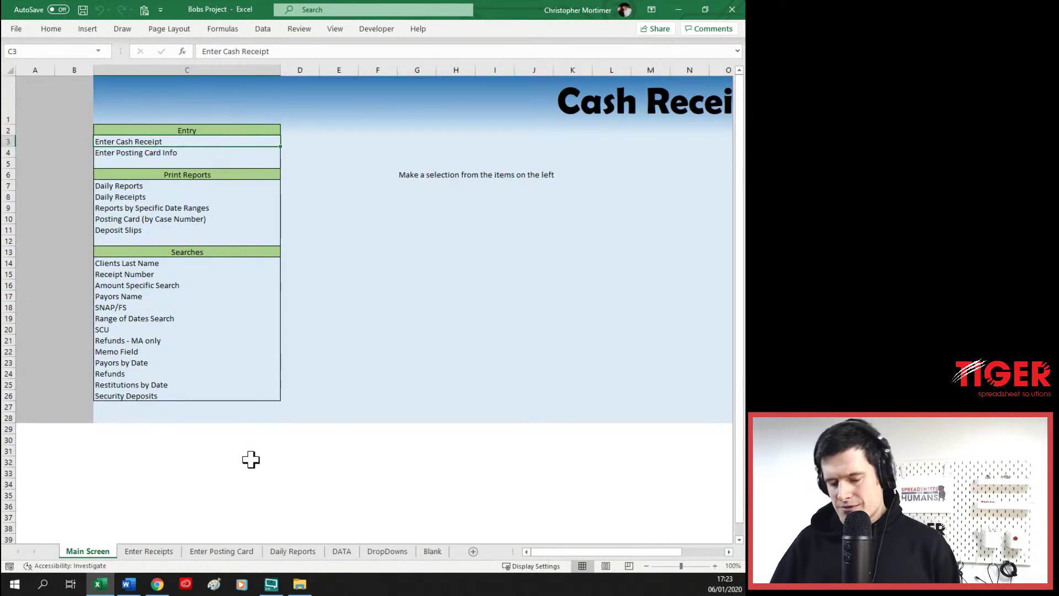
right_click(84, 552)
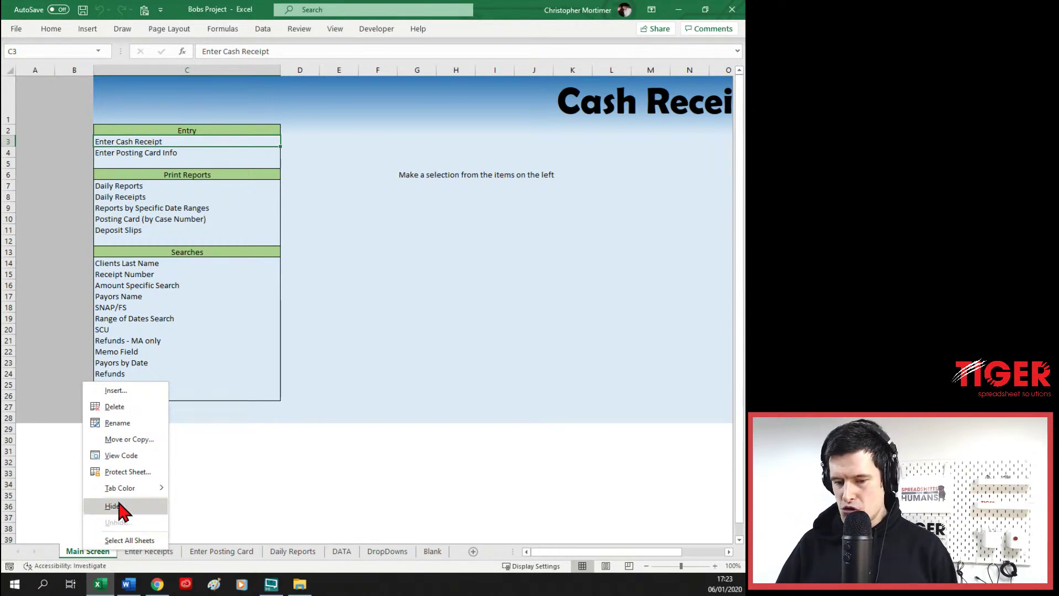
left_click(201, 497)
left_click(98, 451)
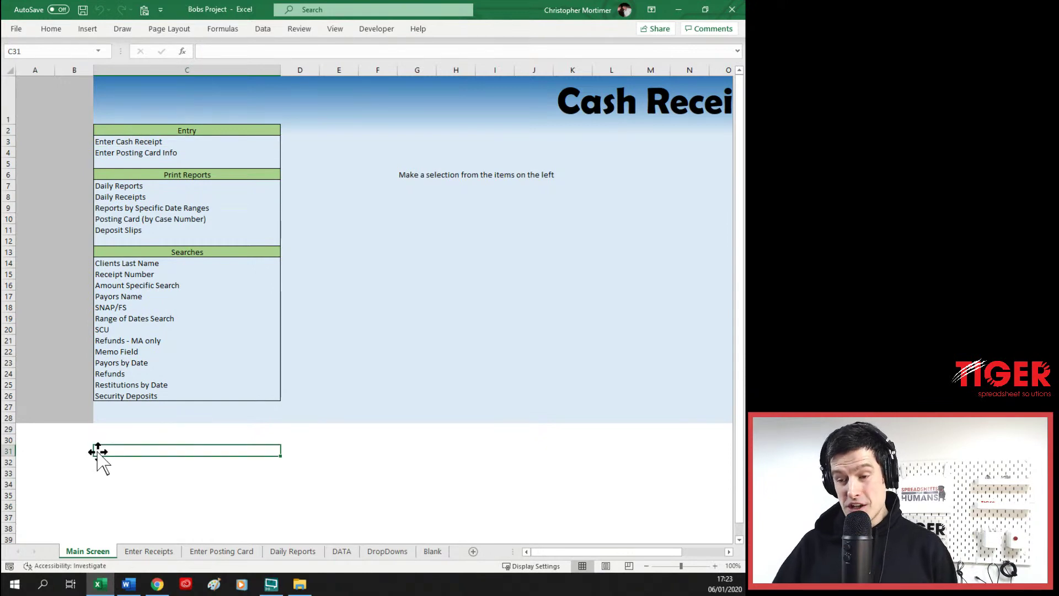
left_click(372, 28)
left_click(14, 53)
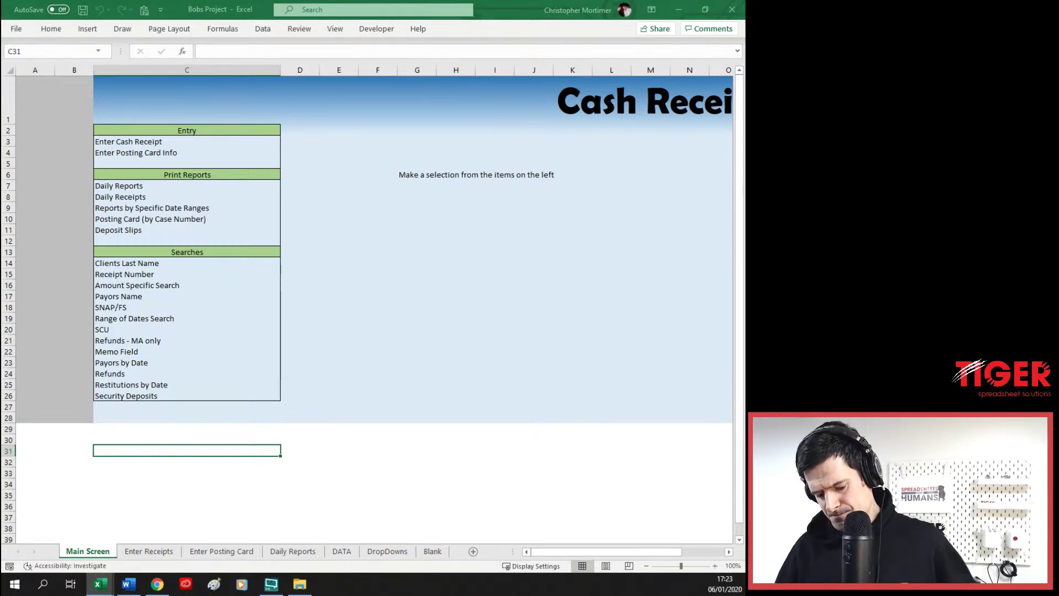
key("alt+F11")
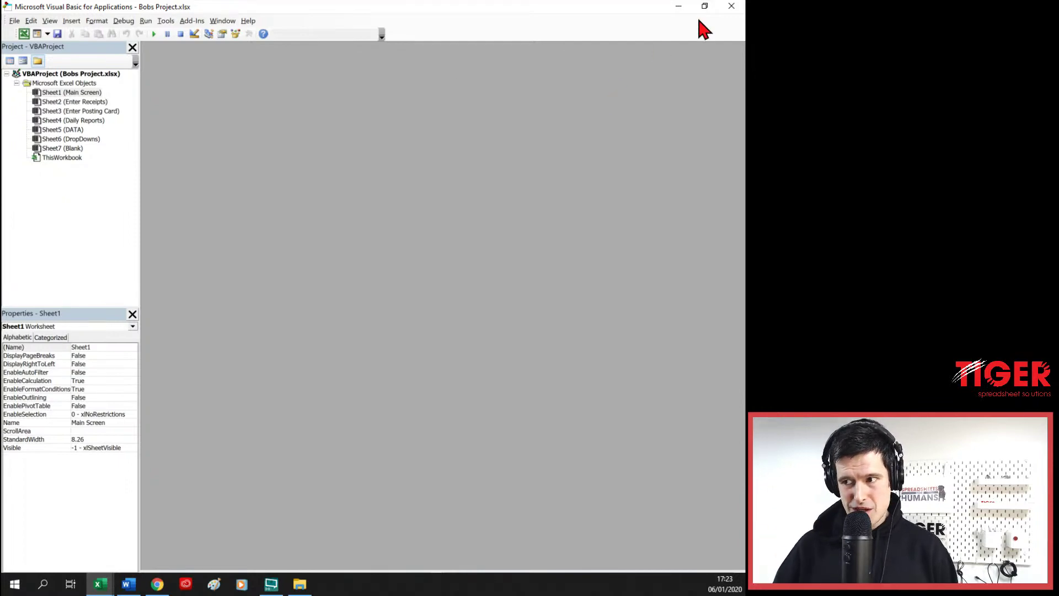
left_click(732, 8)
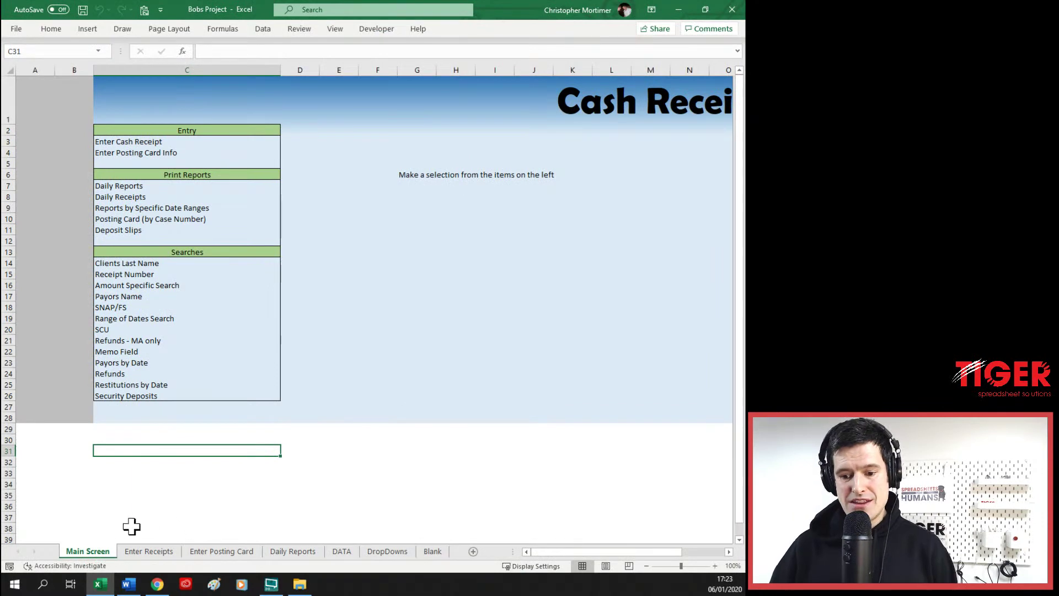
right_click(94, 552)
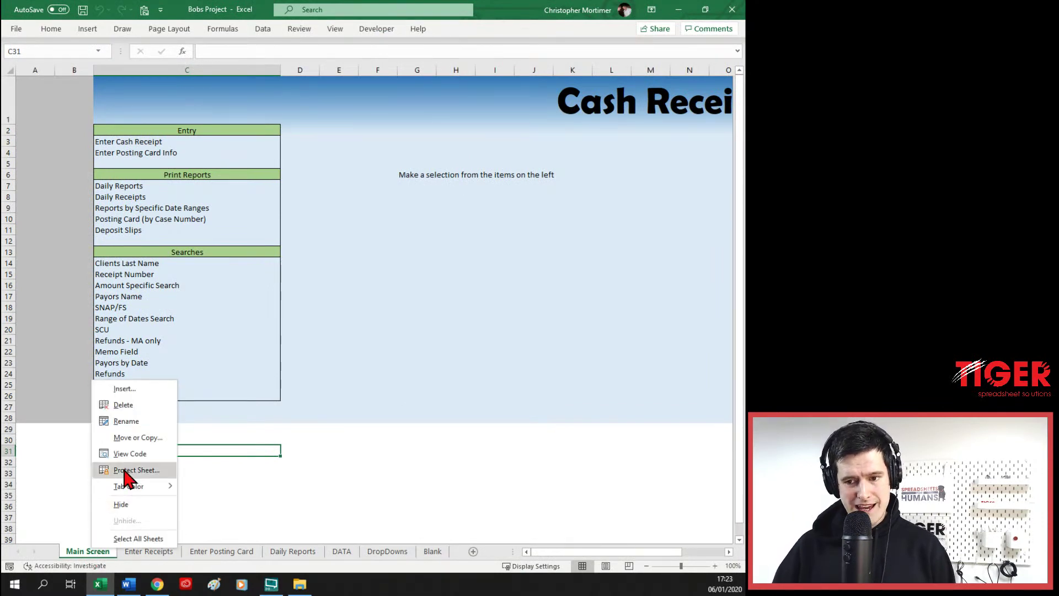
left_click(457, 326)
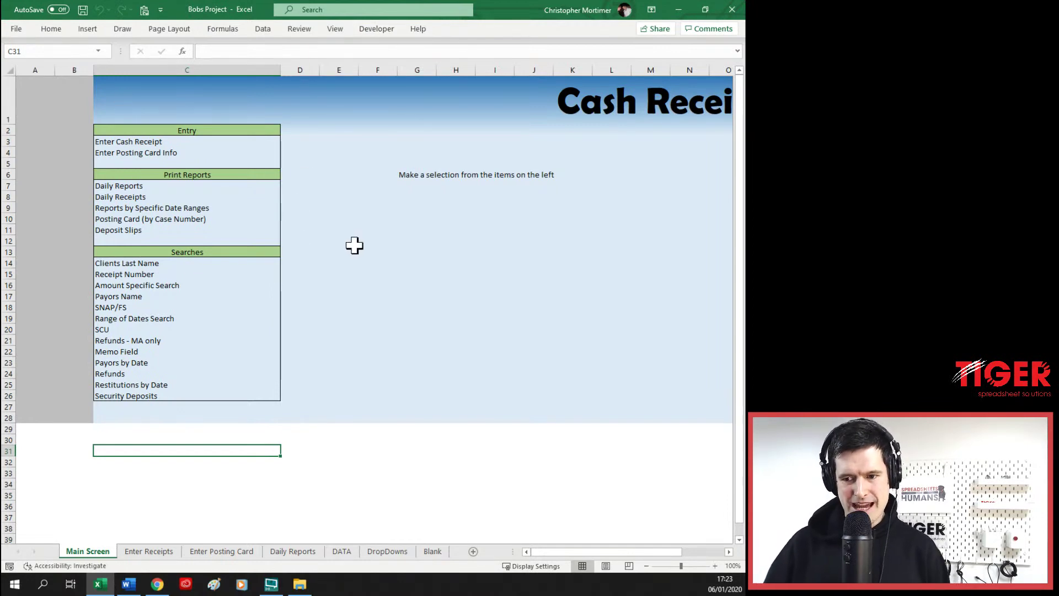
left_click(208, 307)
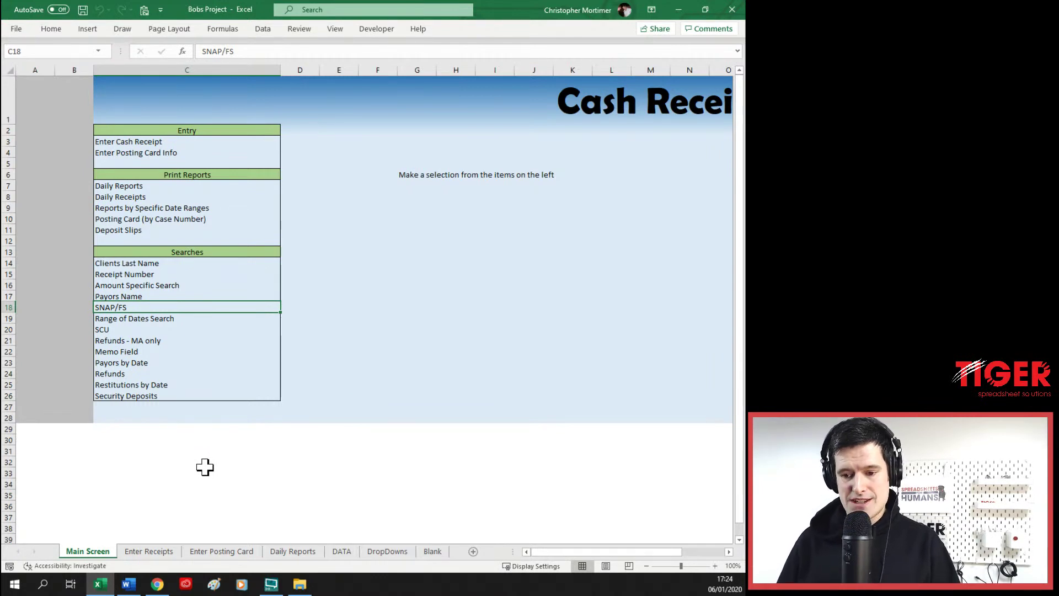
- Look through every sheet from Enter Receipts to Blank and return to the Main Screen sheet
key("ctrl+Page_Down")
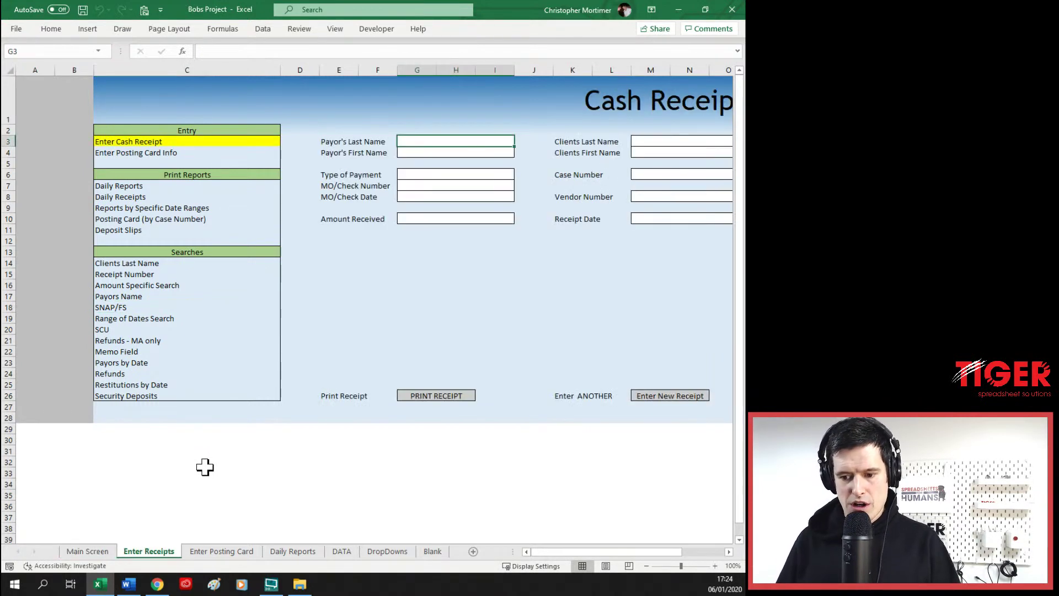
key("ctrl+Page_Down")
key("ctrl+Page_Up")
key("ctrl+Page_Down")
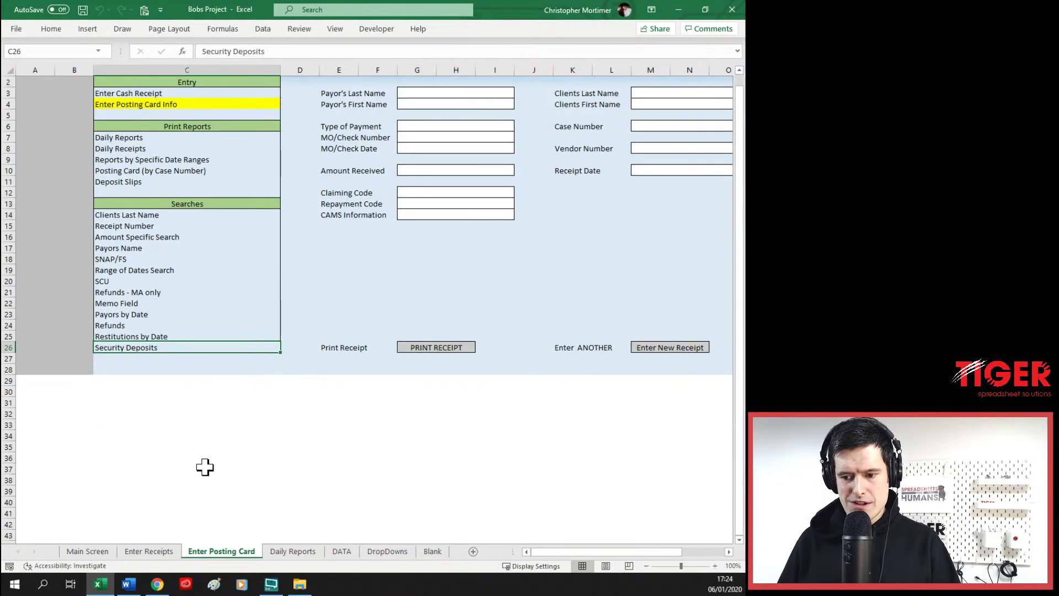
key("ctrl+Page_Down")
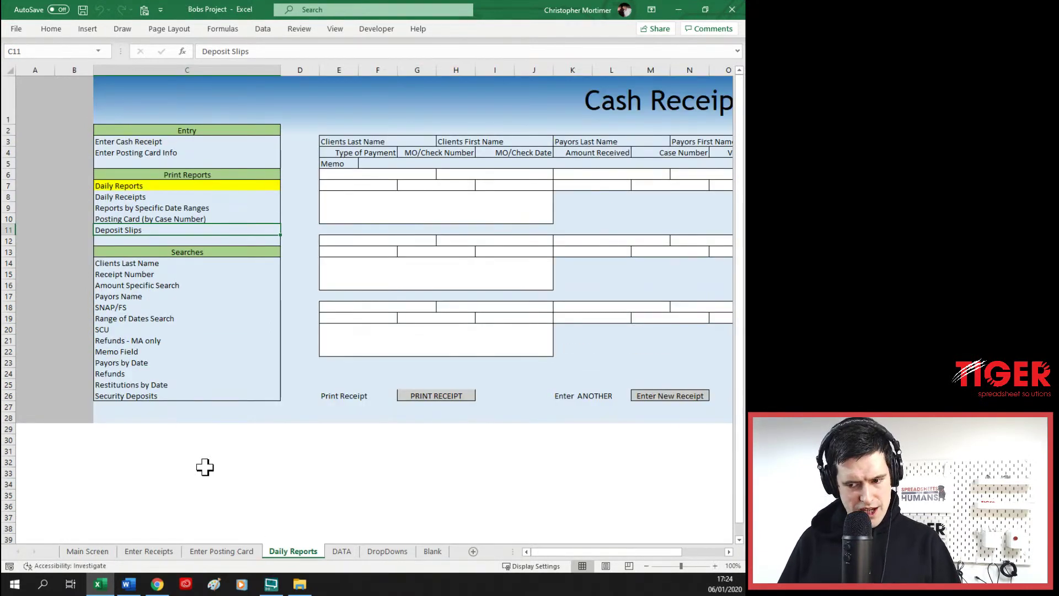
key("ctrl+Page_Down")
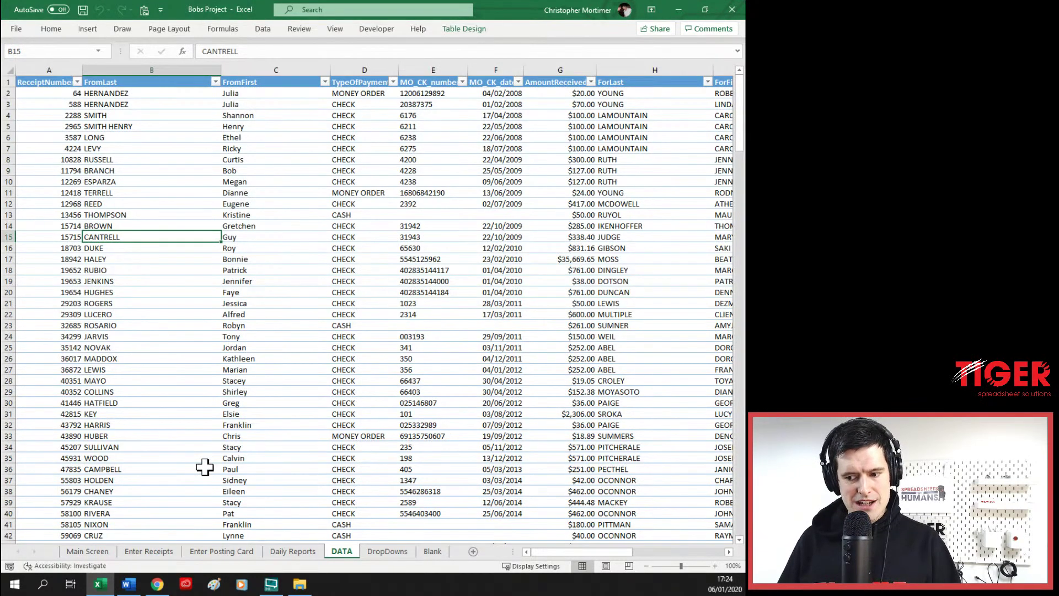
key("ctrl+Page_Down")
key("ctrl+Page_Down")
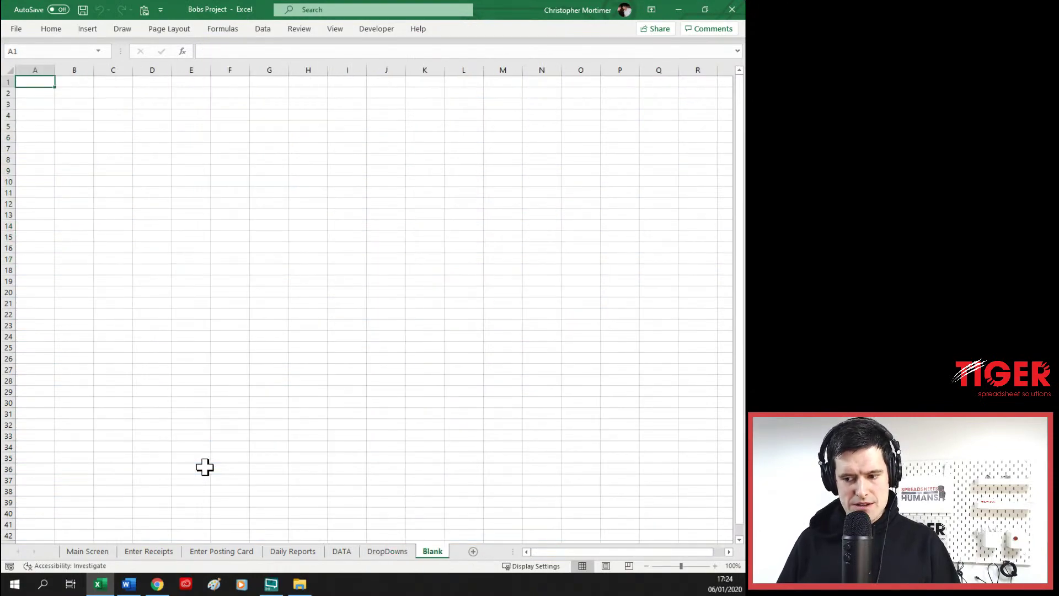
key("ctrl+Page_Up")
key("ctrl+Page_Up")
key("ctrl+Page_Up")
key("ctrl+Page_Up")
key("ctrl+Page_Up")
key("ctrl+Page_Up")
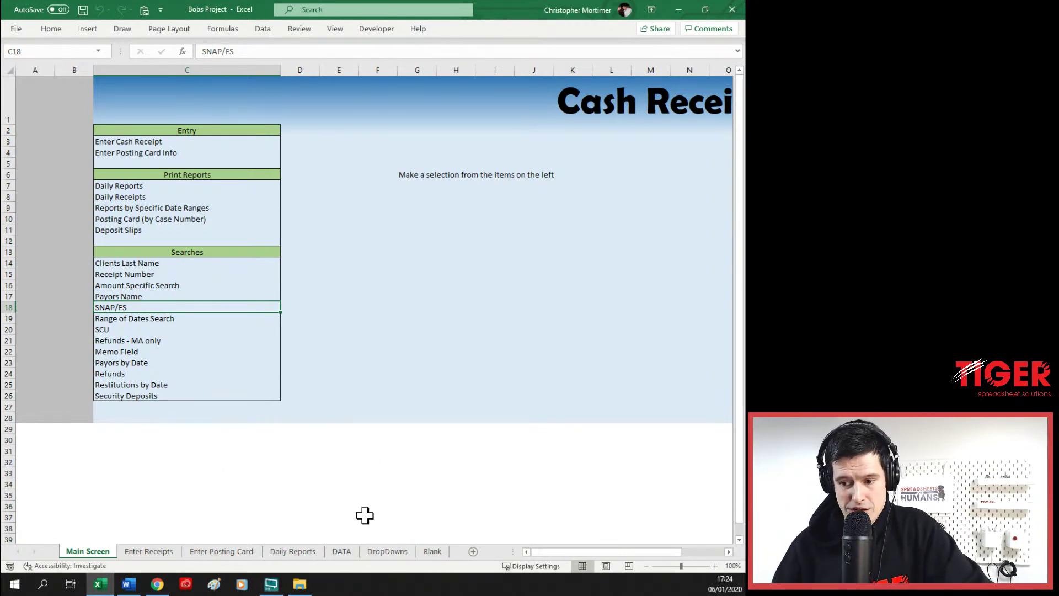
- On the Blank sheet, draw a single-corner-snipped rectangle over about B4:F13 and deepen its corner snip
left_click(333, 482)
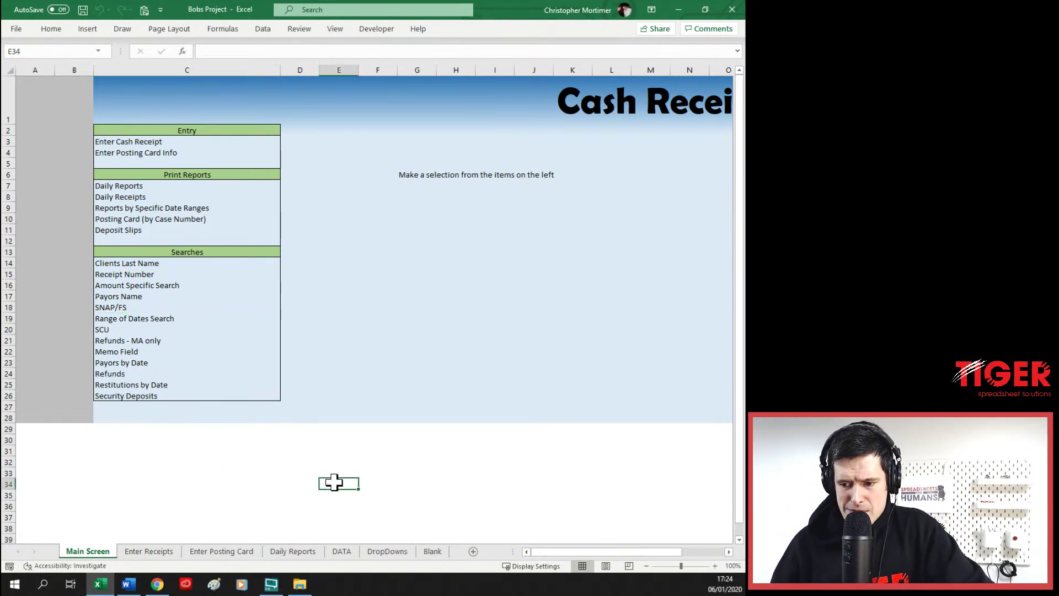
left_click(436, 552)
left_click(75, 125)
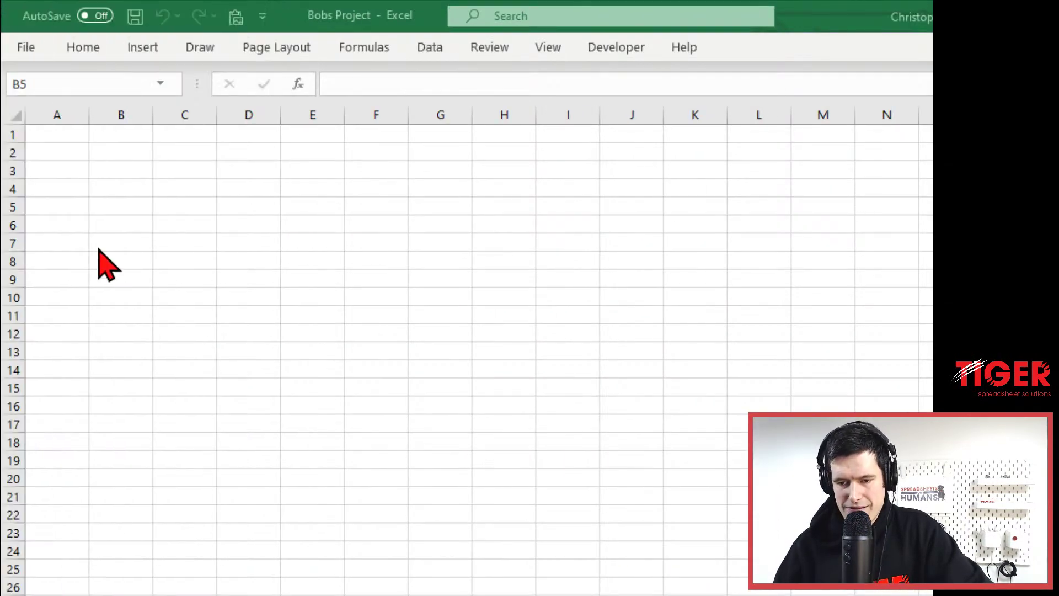
left_click(165, 192)
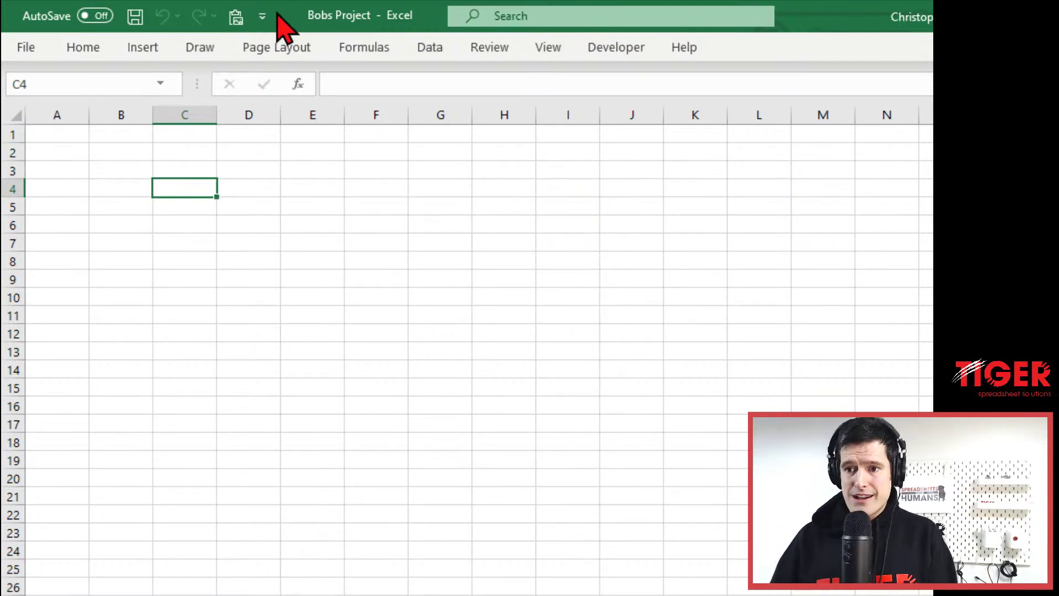
left_click(137, 49)
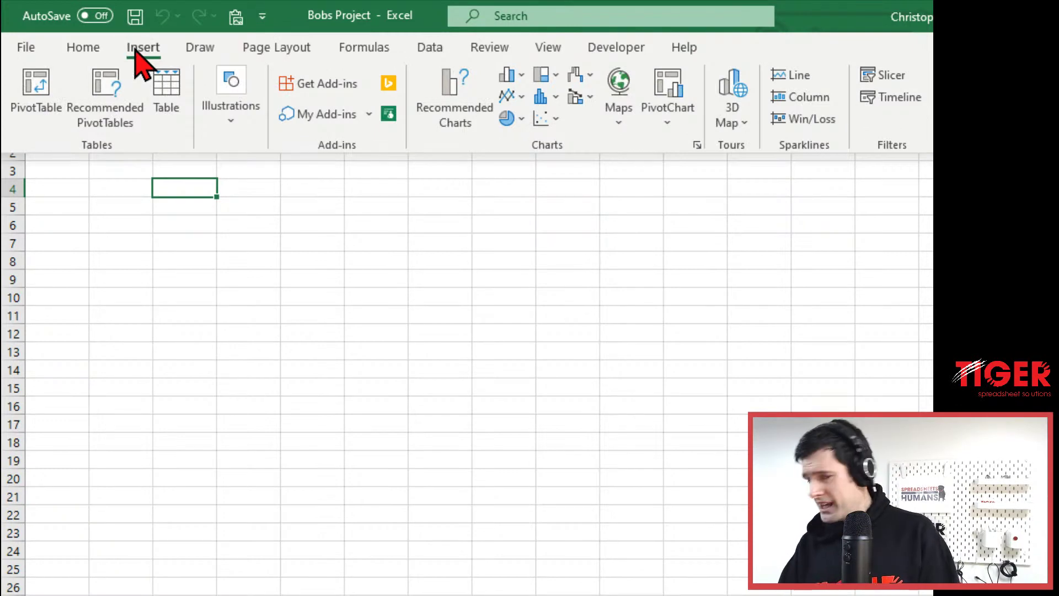
left_click(240, 133)
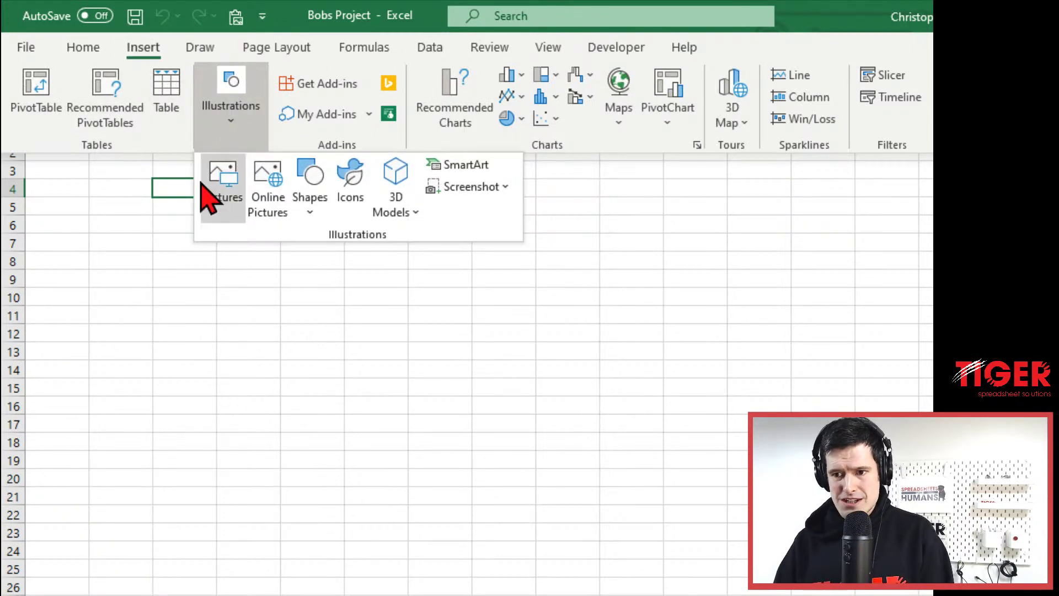
left_click(309, 220)
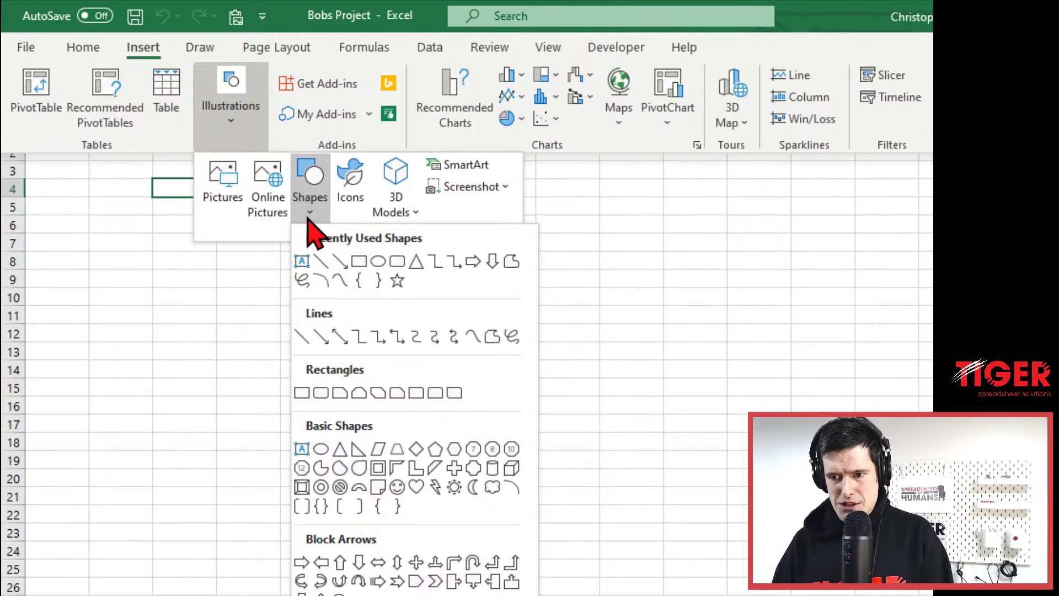
left_click(341, 393)
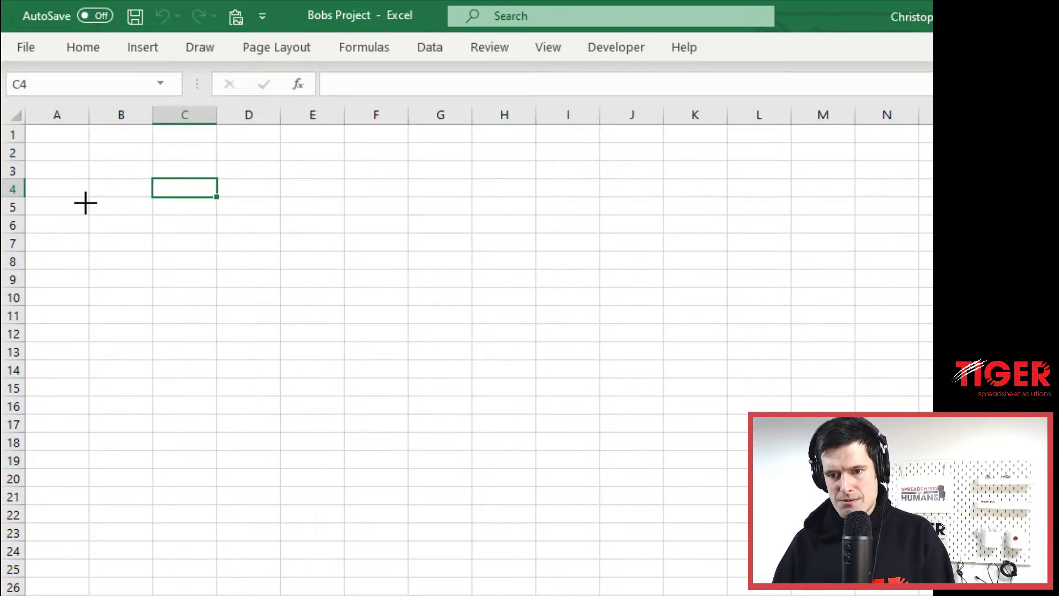
left_click_drag(86, 203, 354, 366)
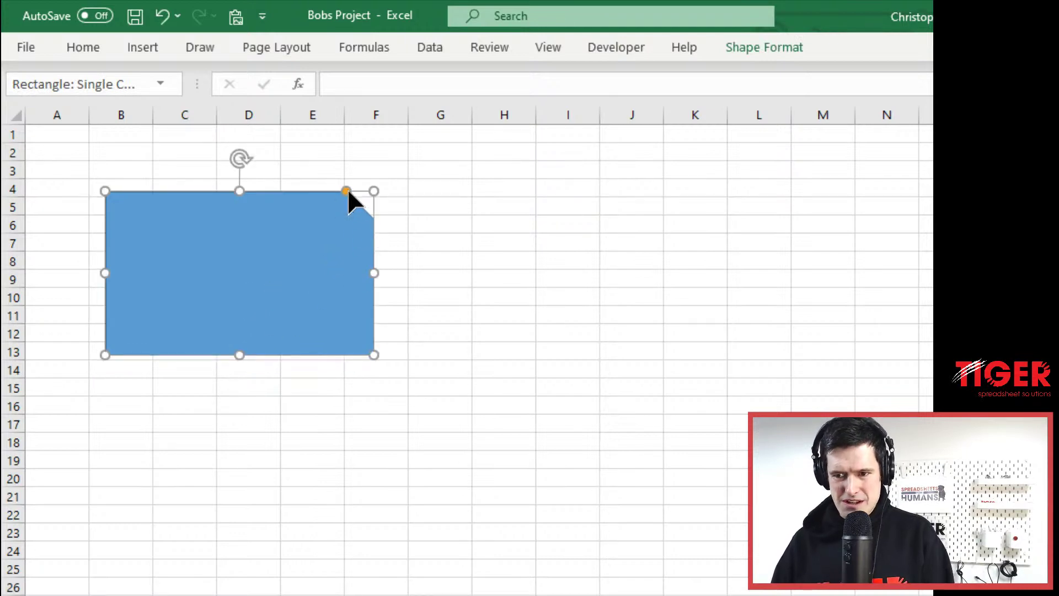
left_click_drag(326, 202, 331, 224)
left_click(478, 279)
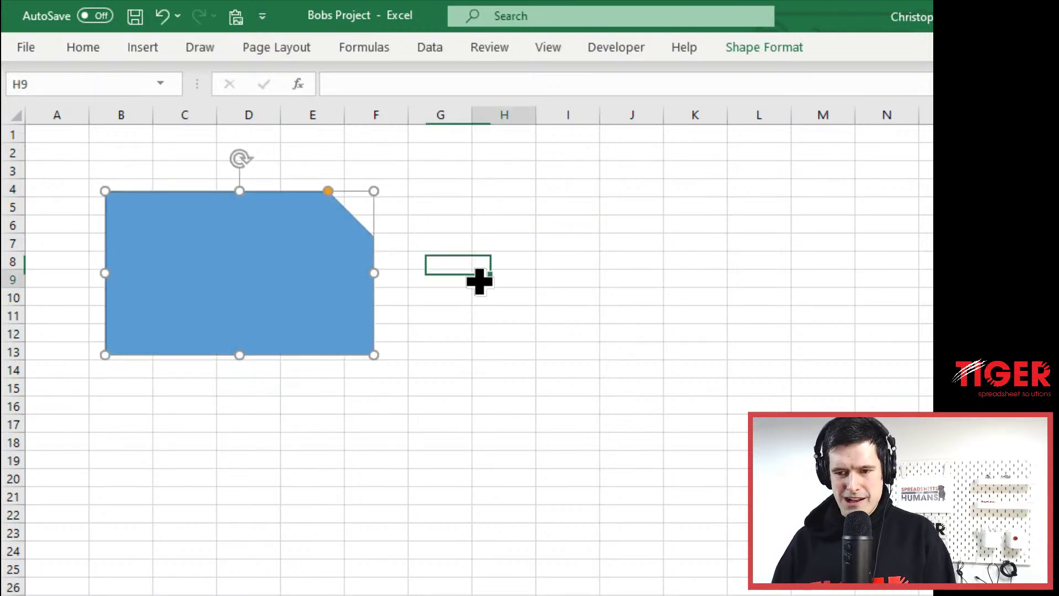
- Shrink the snipped rectangle in proportion and move it so it covers about B3:D9
left_click(274, 282)
left_click_drag(274, 277, 263, 261)
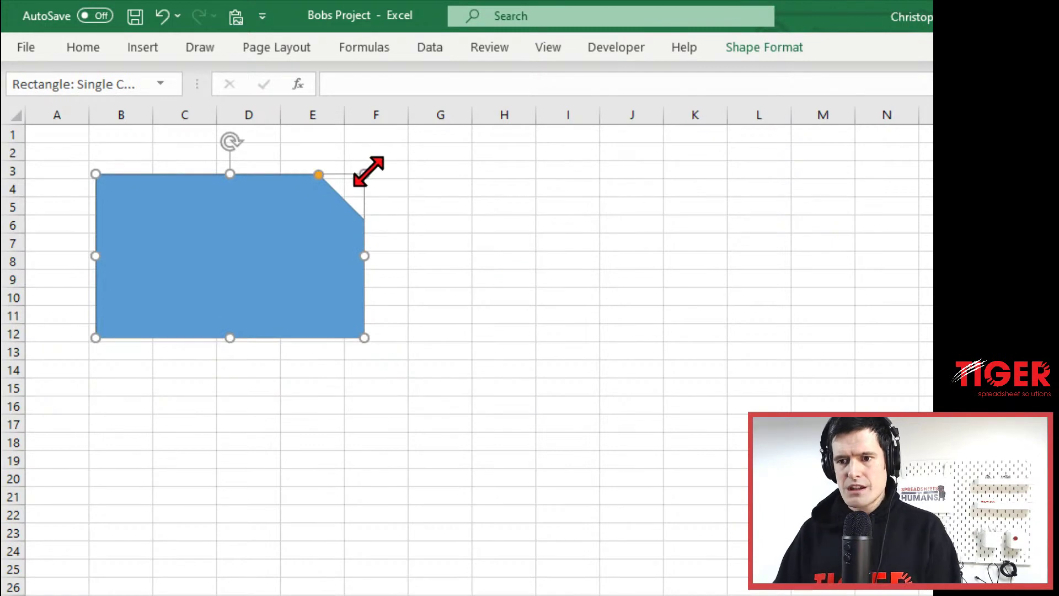
left_click_drag(366, 172, 324, 199)
left_click_drag(231, 270, 229, 238)
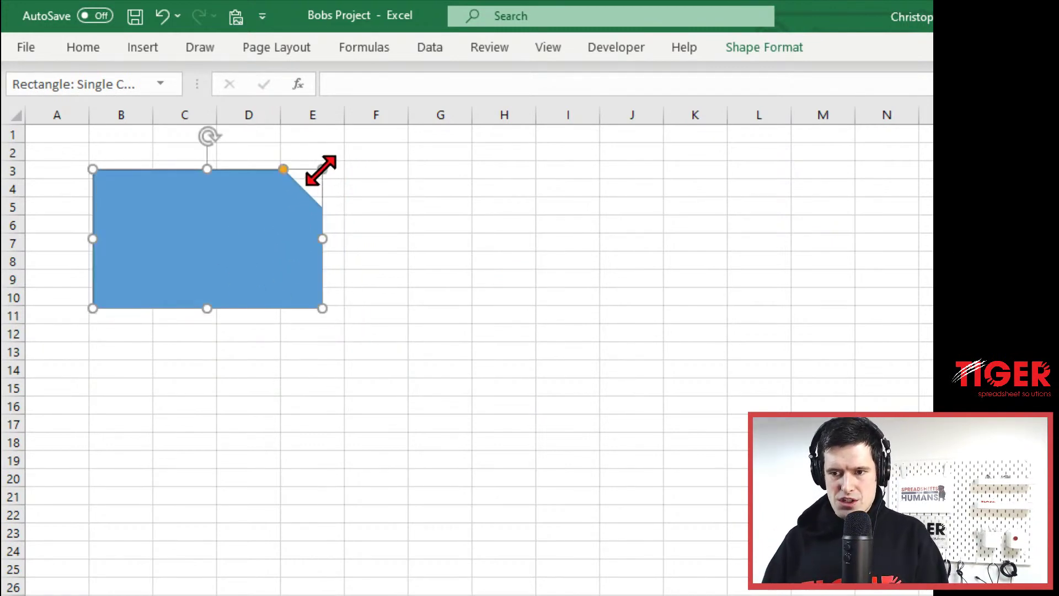
left_click_drag(322, 169, 281, 193)
left_click_drag(211, 267, 210, 246)
left_click(414, 282)
left_click(197, 226)
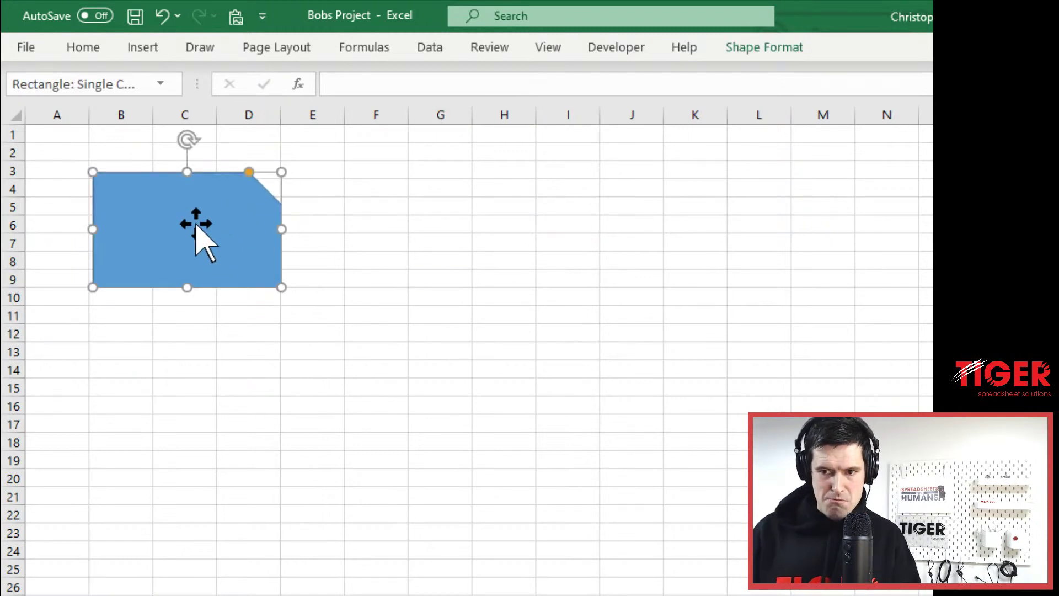
left_click(461, 319)
left_click(224, 244)
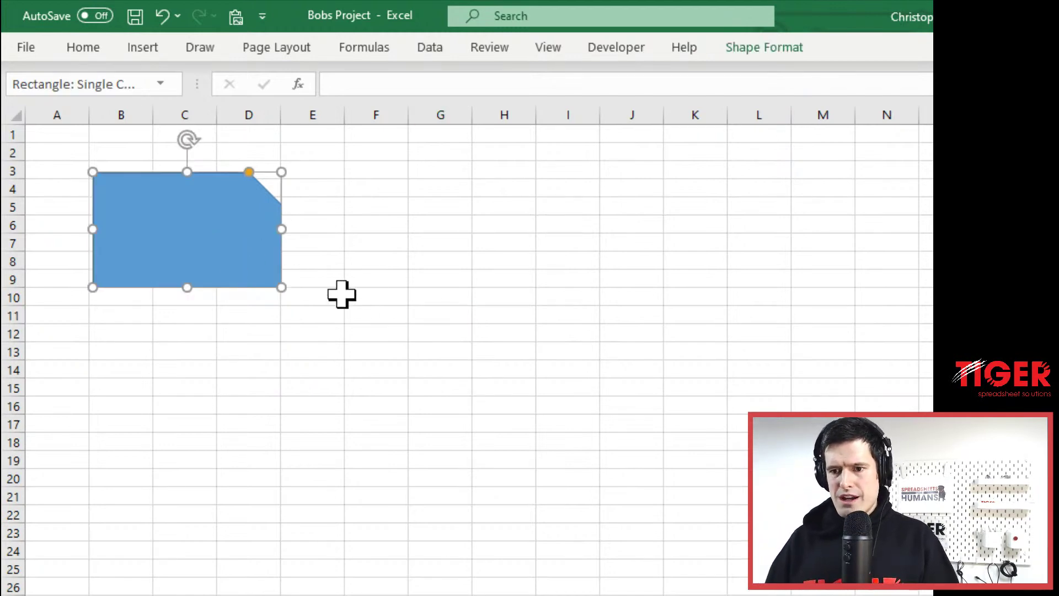
left_click(371, 310)
left_click(218, 237)
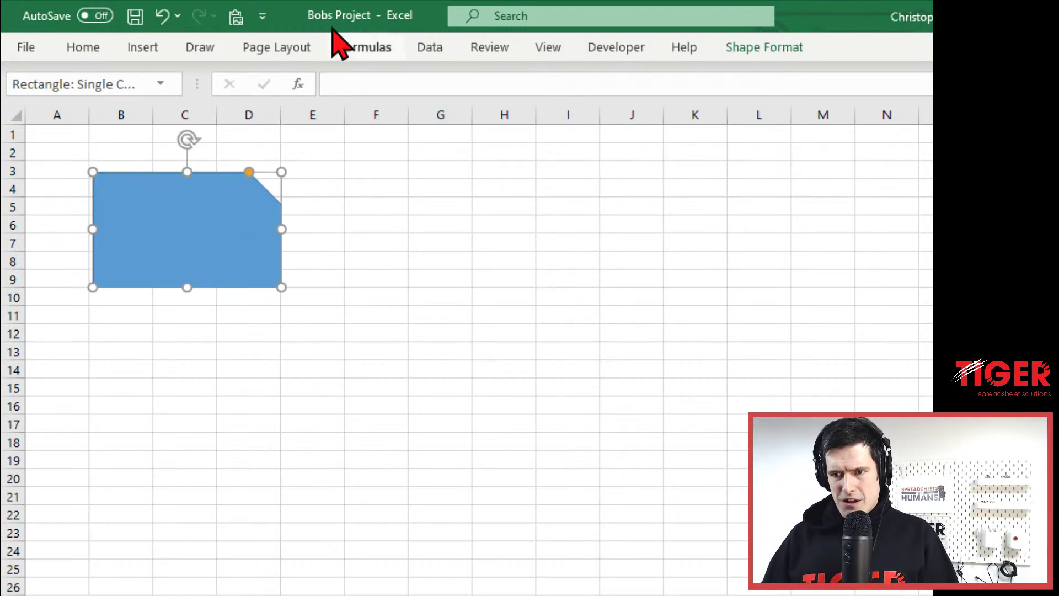
- Insert a text box over about C12:F16, below the snipped rectangle
left_click(142, 49)
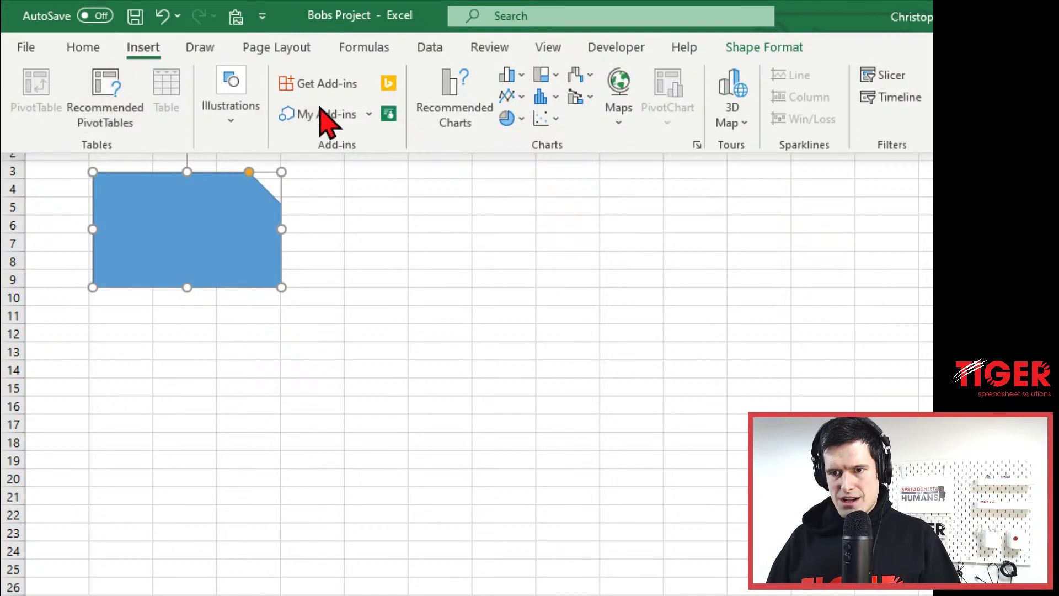
left_click(248, 128)
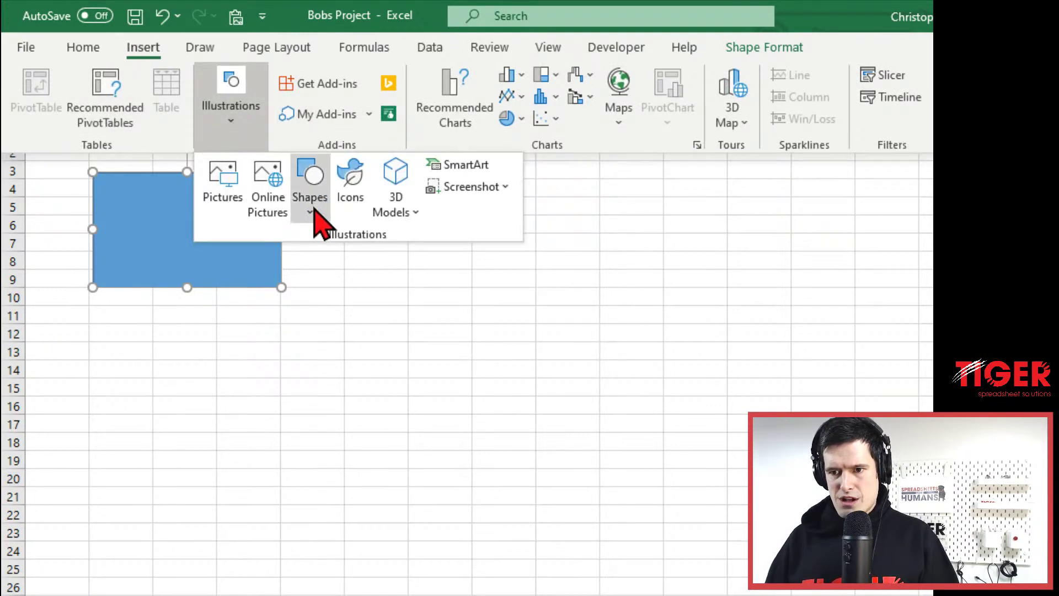
left_click(312, 207)
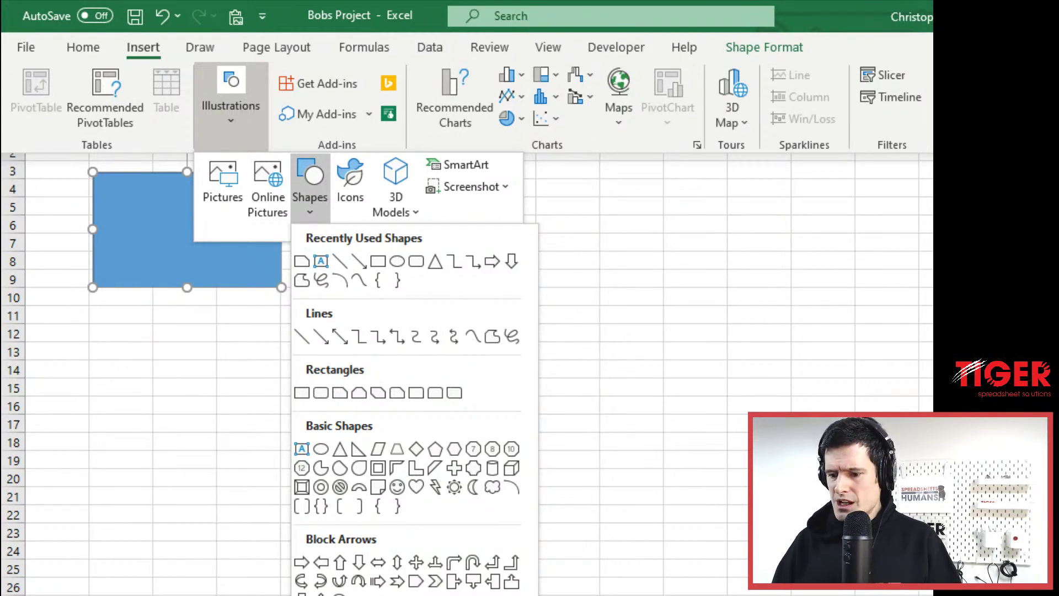
key("Escape")
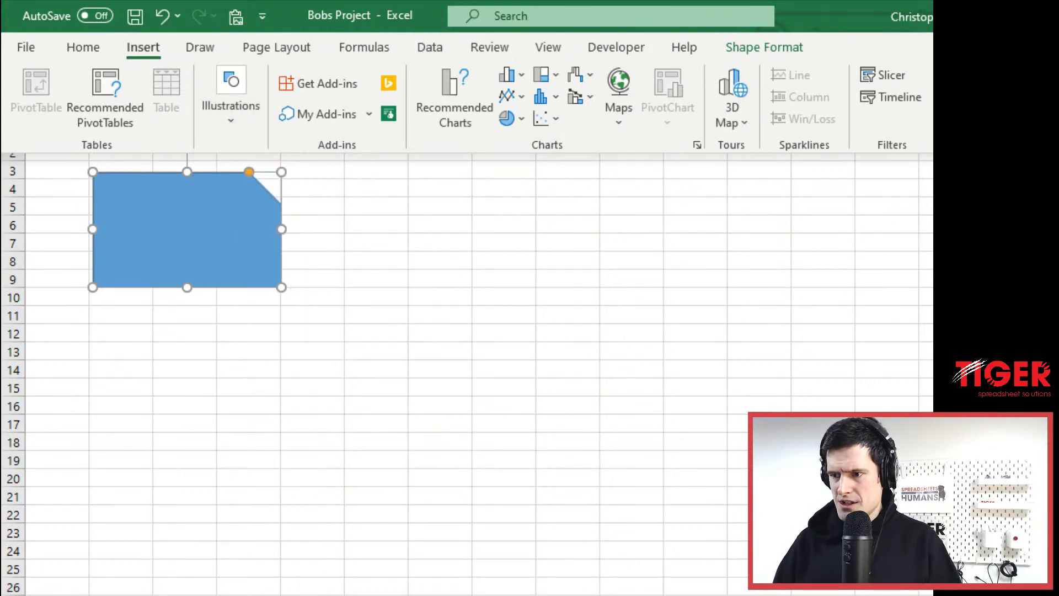
key("ctrl+F1")
left_click_drag(180, 334, 364, 414)
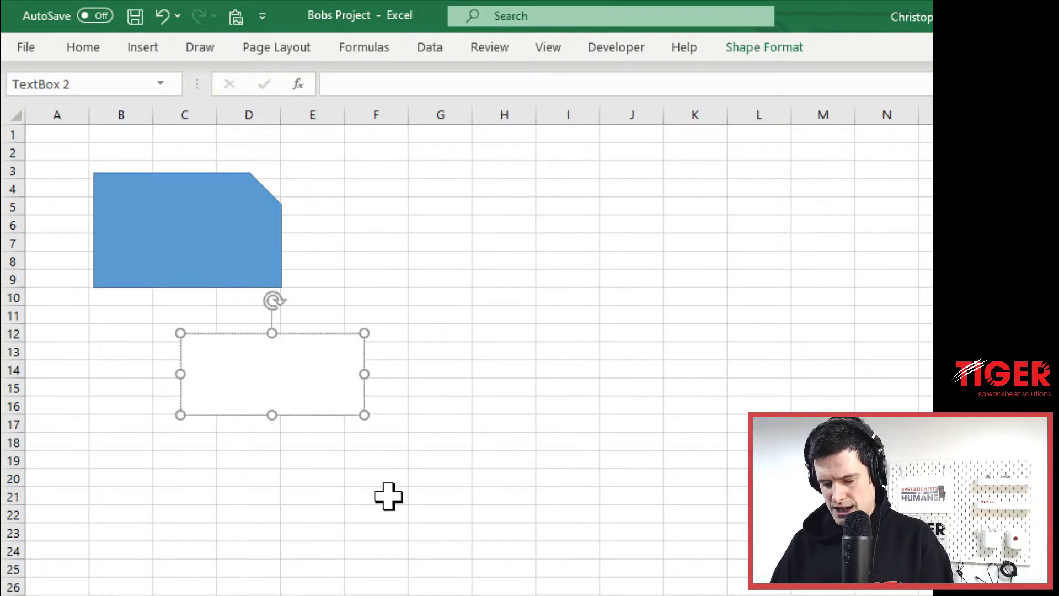
- Enter "DATA SHEET" with "- input data here" on a second line, and shrink the text box to about C12:E14 around it
type("Data")
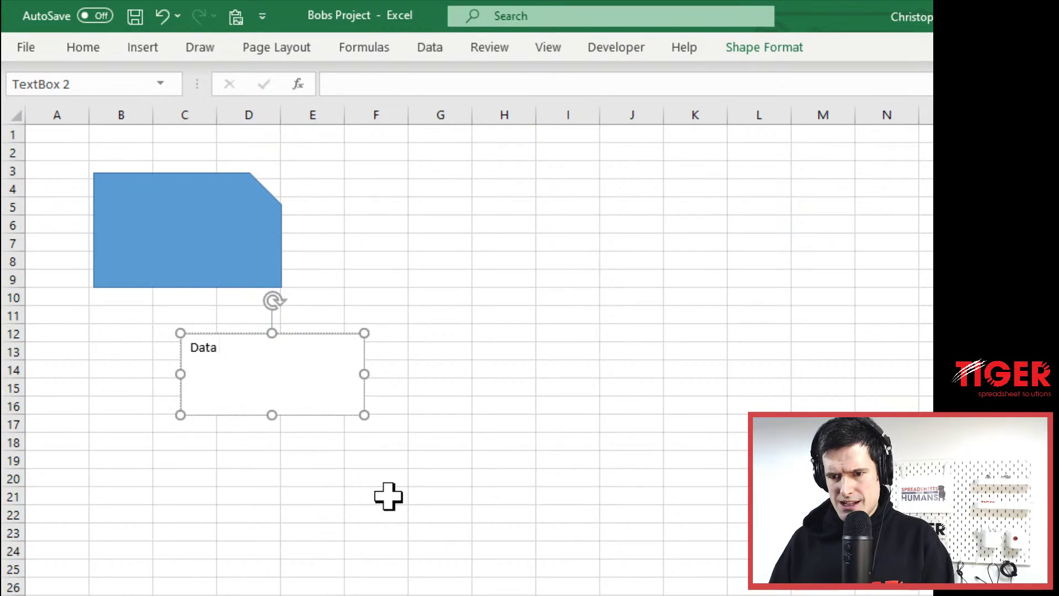
key("BackSpace")
key("BackSpace")
type("ATA SHEET")
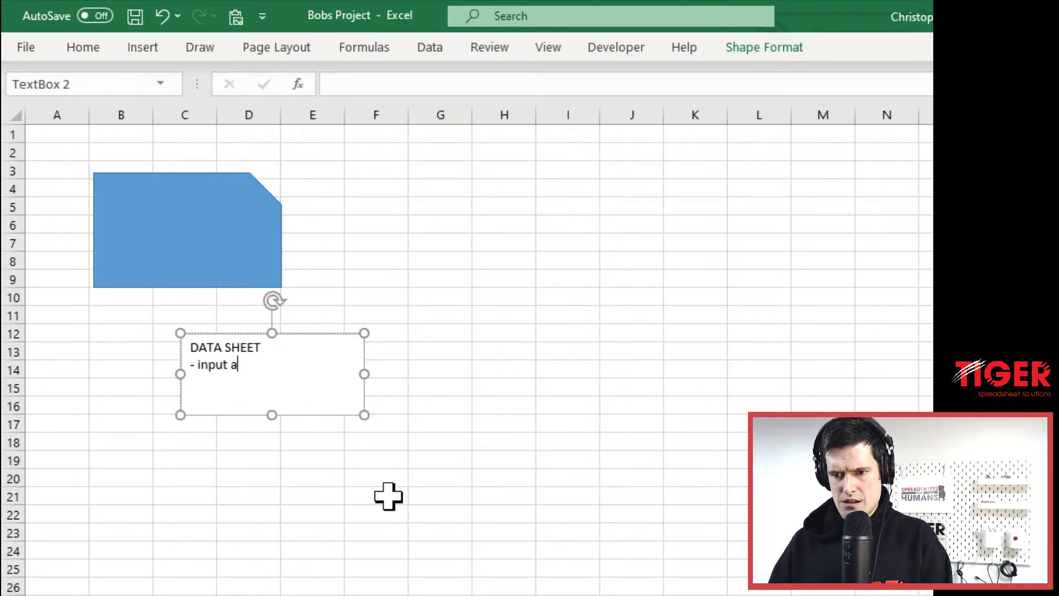
type(" here")
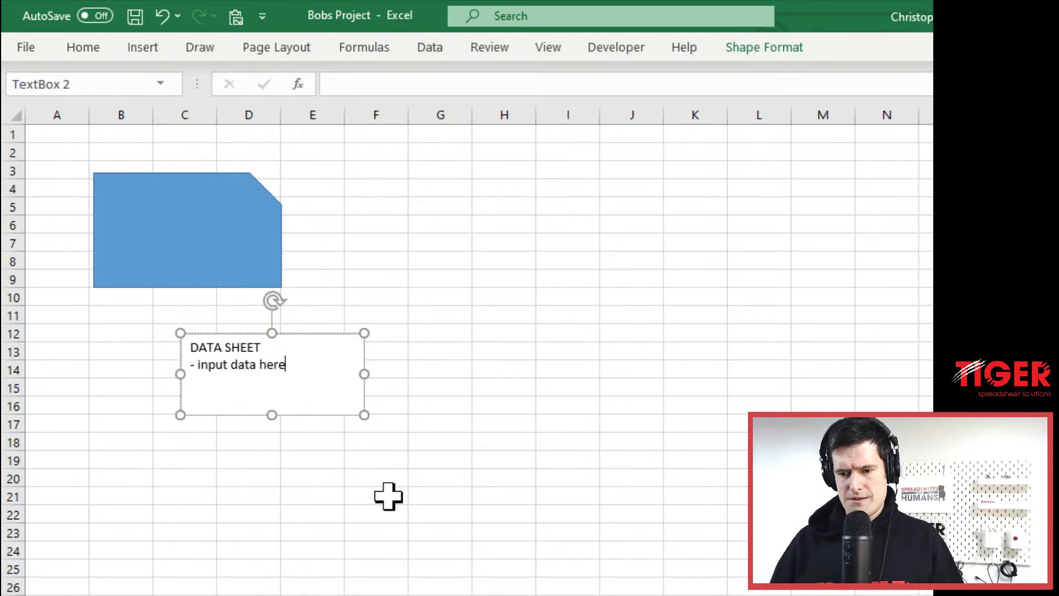
left_click_drag(272, 414, 272, 386)
left_click_drag(363, 361, 307, 363)
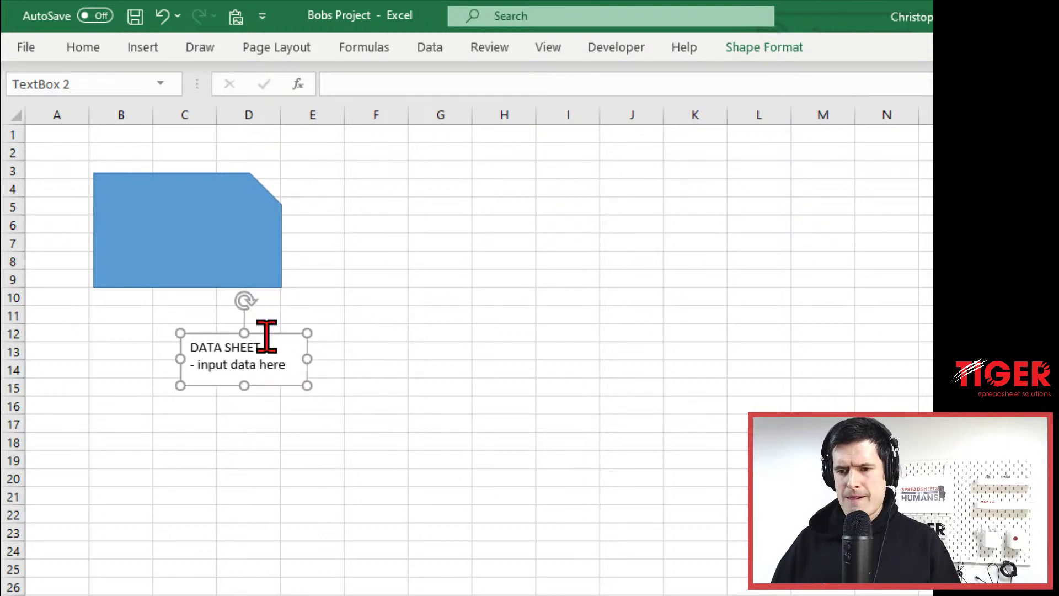
- Remove the fill of the DATA SHEET text box so that it is transparent
left_click(788, 49)
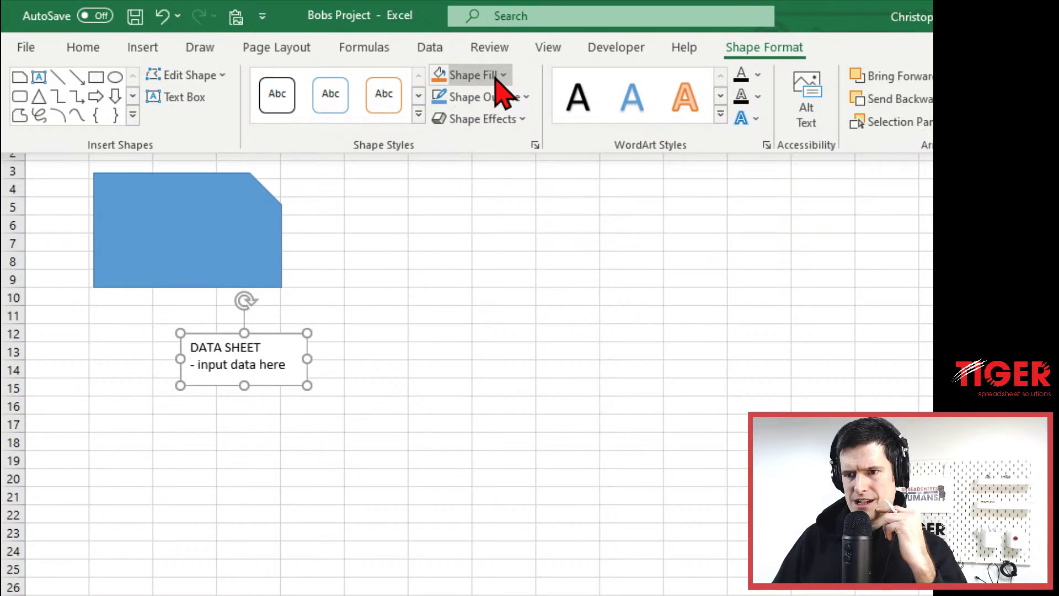
left_click(497, 77)
left_click(463, 367)
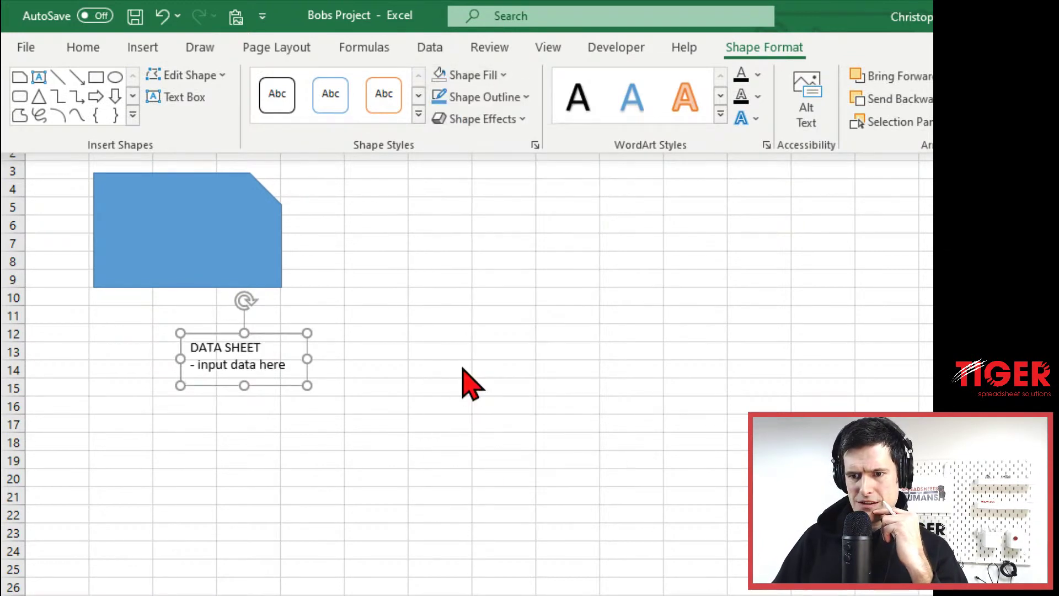
key("ctrl+F1")
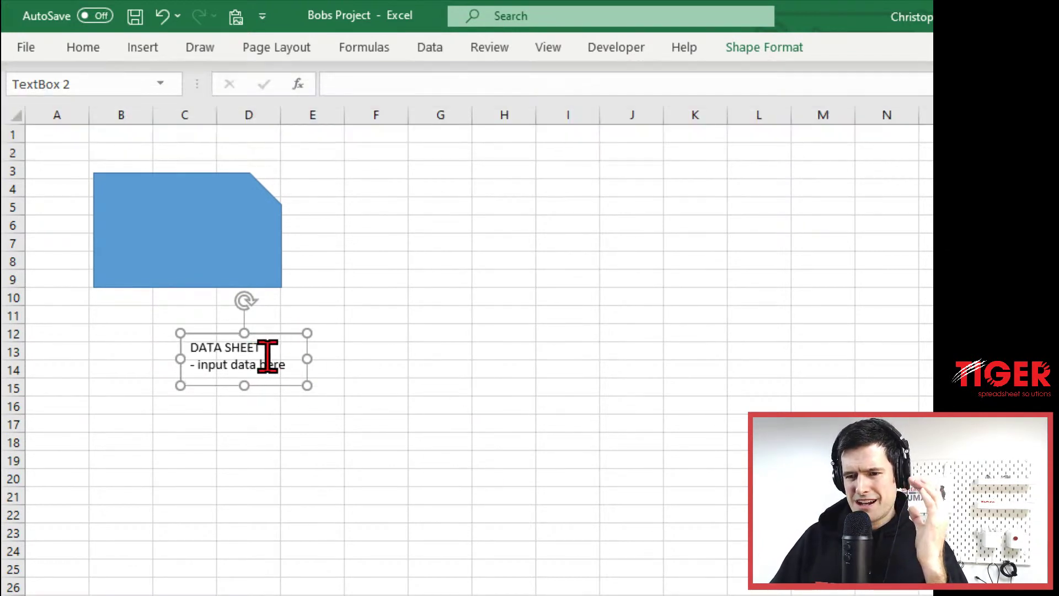
- Set the text box's font to Arial and move the box onto the upper part of the snipped rectangle
left_click(90, 48)
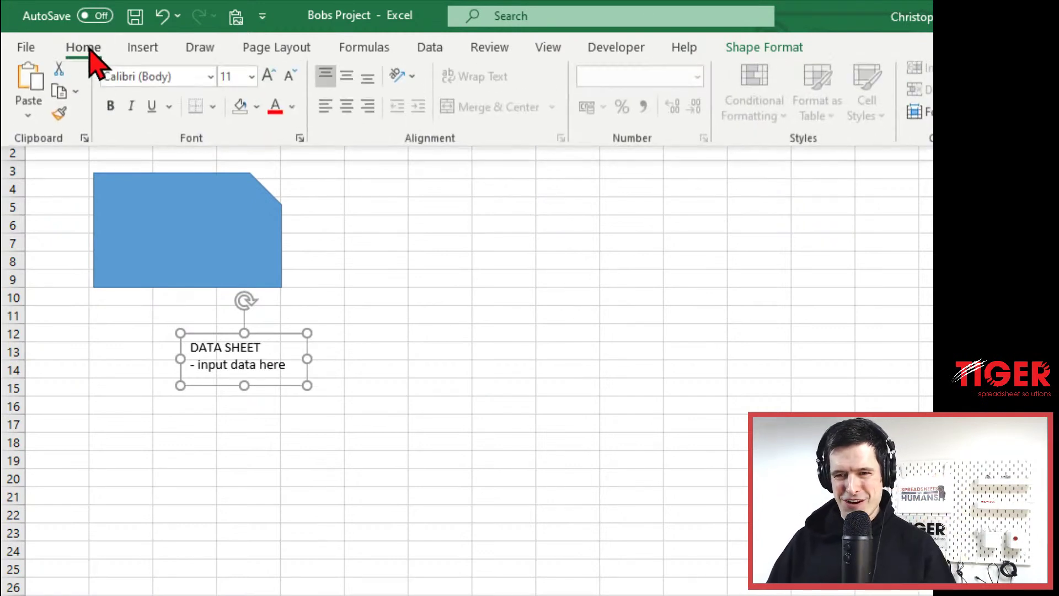
left_click(211, 84)
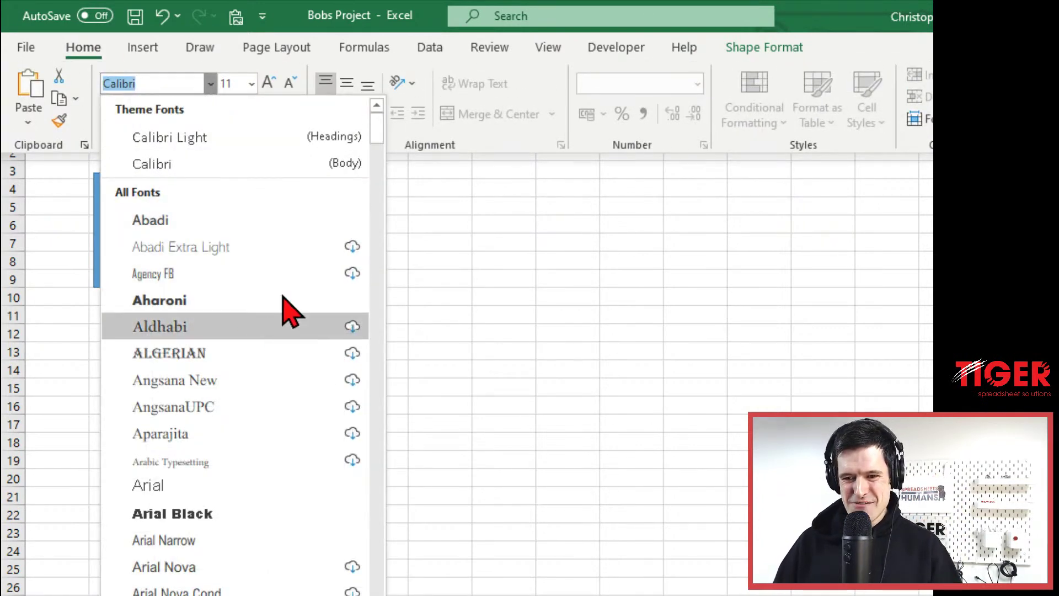
left_click(160, 489)
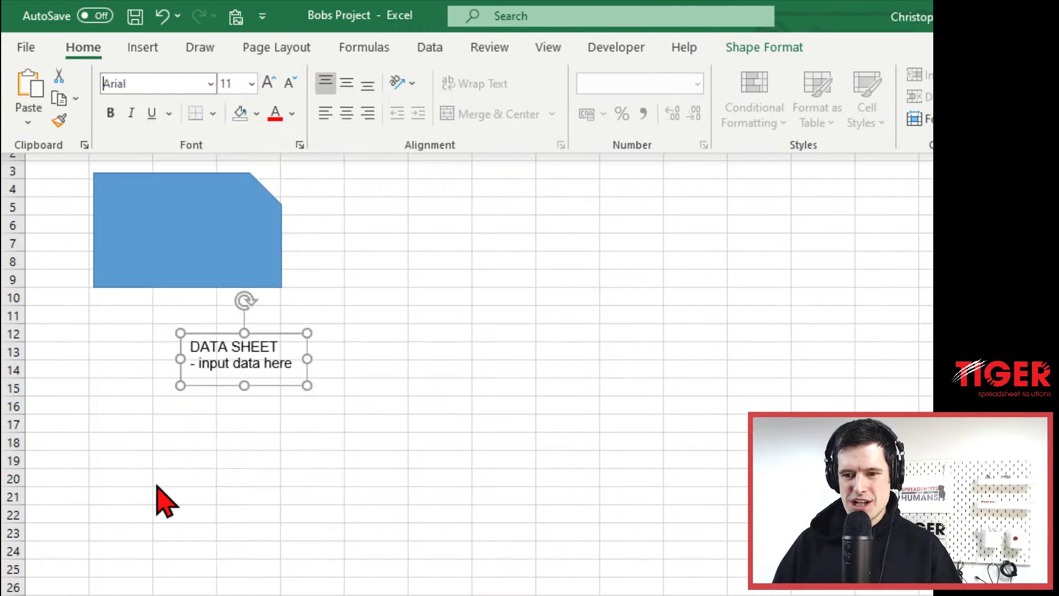
left_click(279, 333)
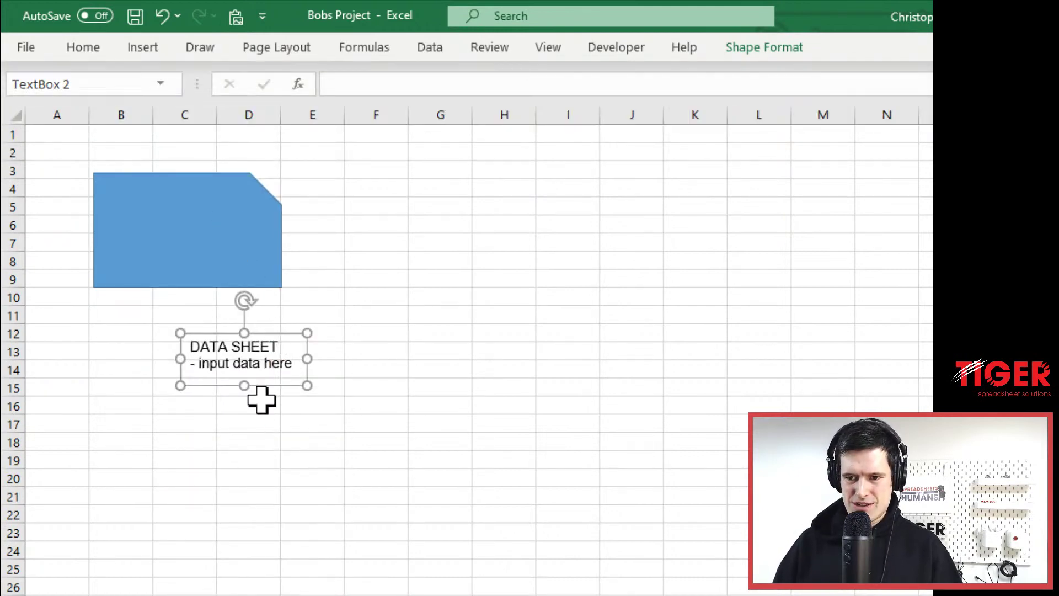
left_click_drag(295, 345, 215, 182)
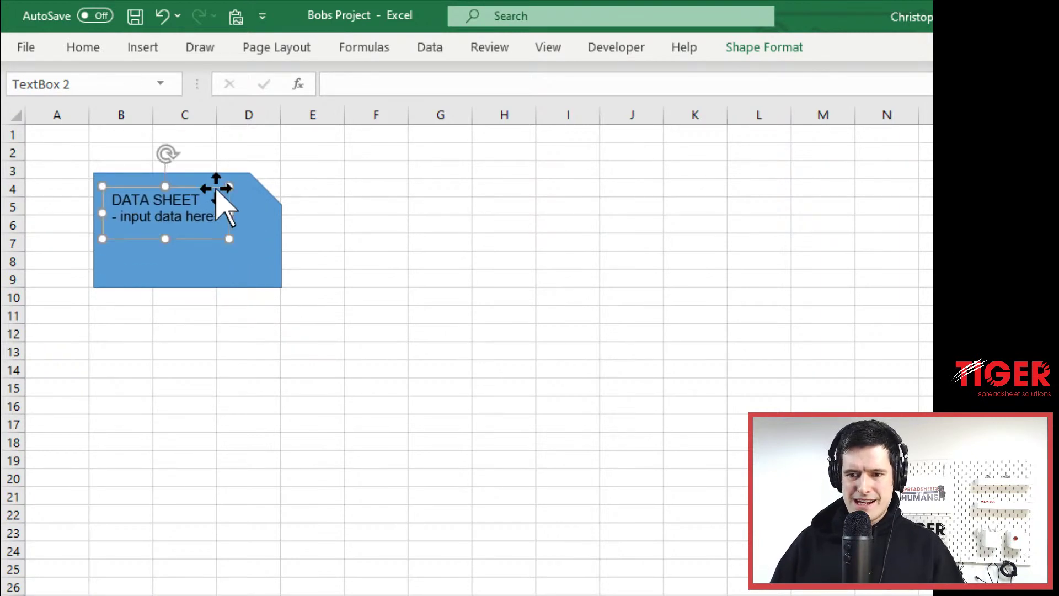
- Apply the light blue gradient theme style from the fourth row of the shape styles to the snipped rectangle
left_click(274, 268)
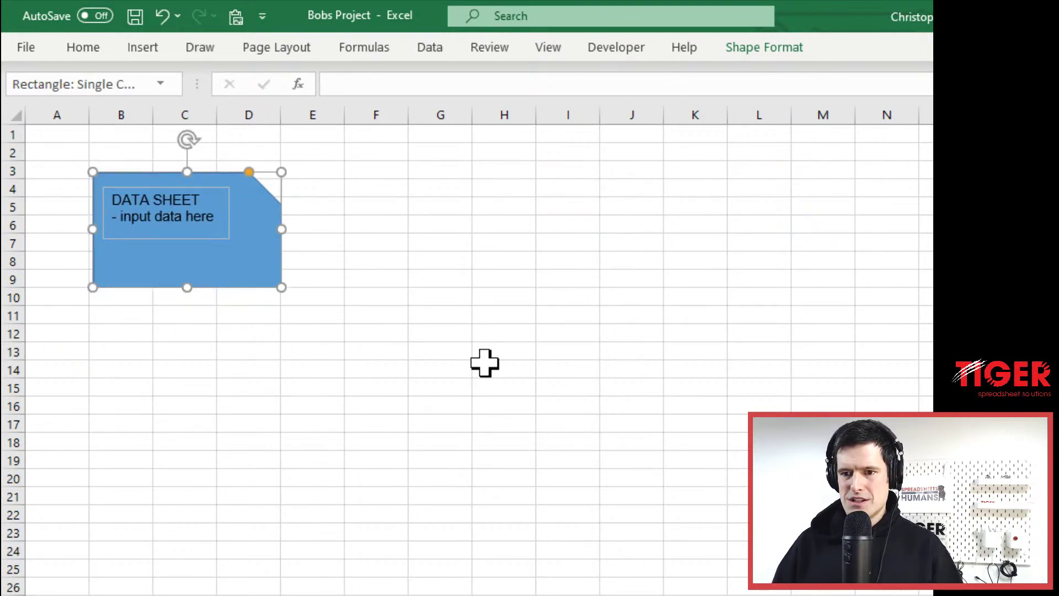
left_click(484, 364)
left_click(271, 271)
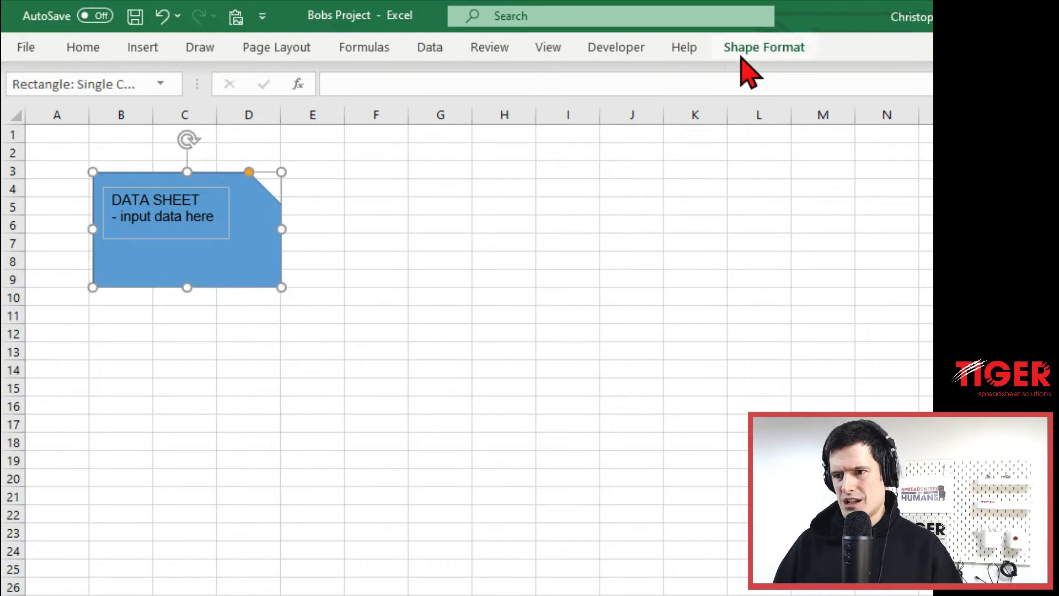
left_click(744, 58)
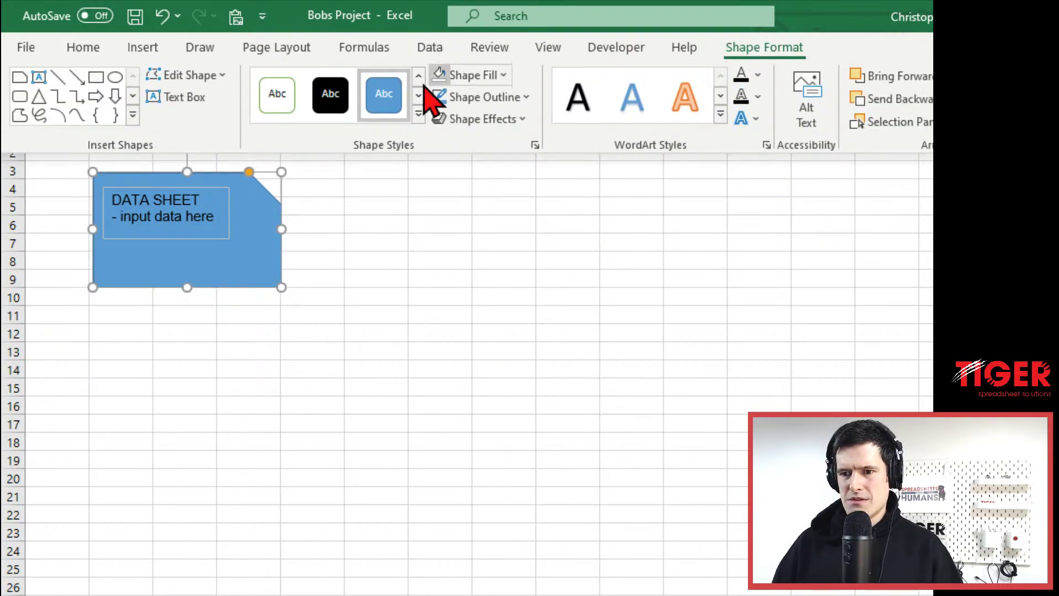
left_click(418, 113)
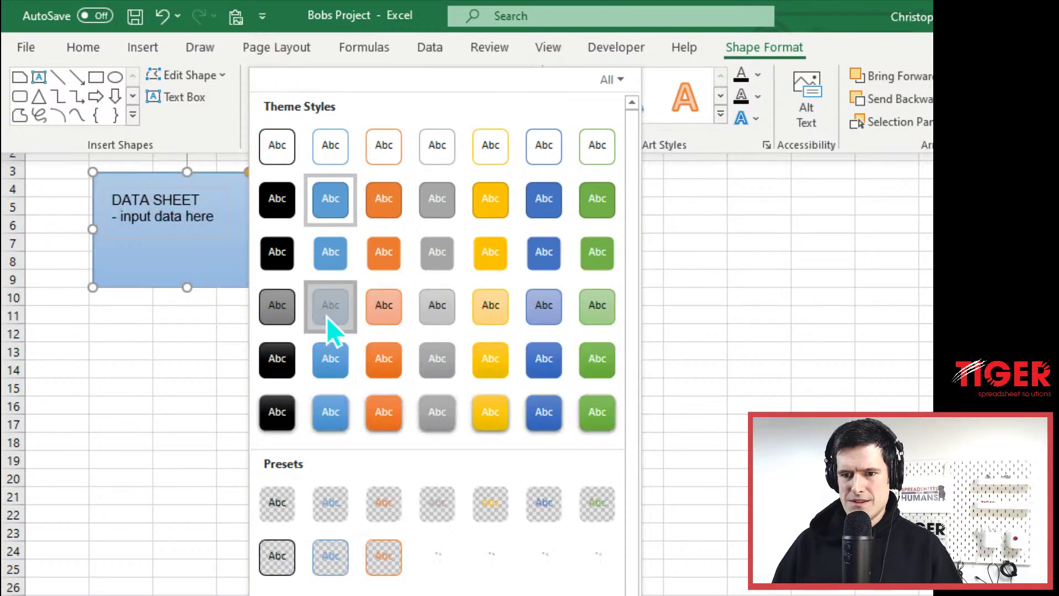
left_click(326, 315)
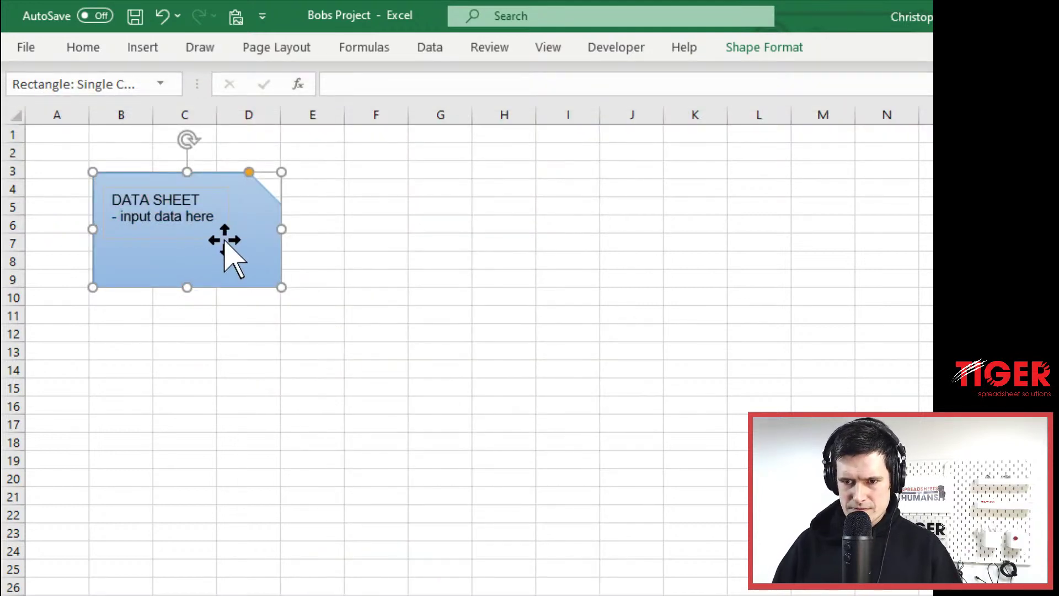
left_click(338, 336)
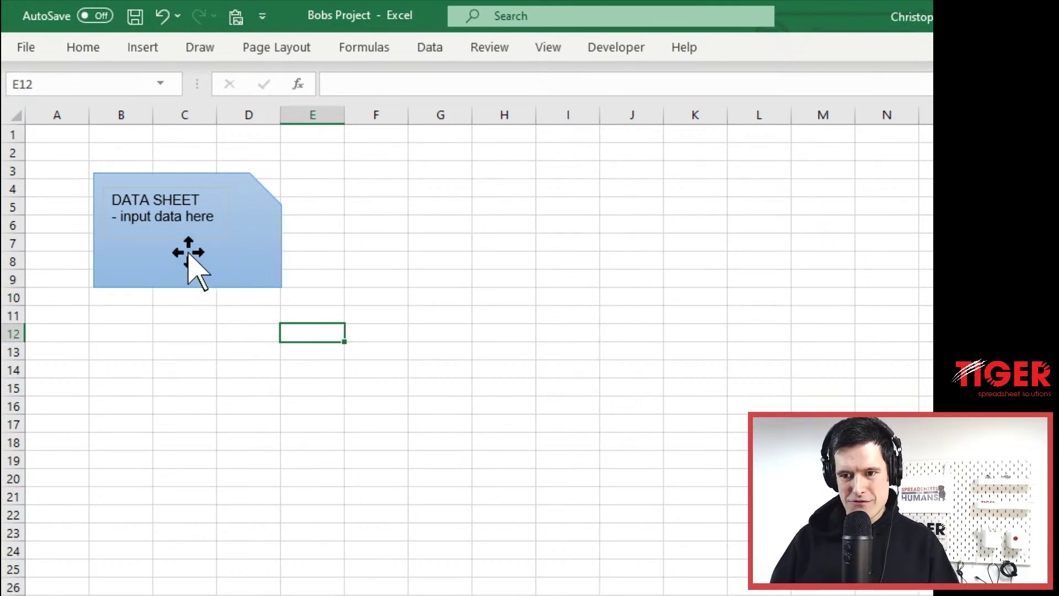
left_click(482, 334)
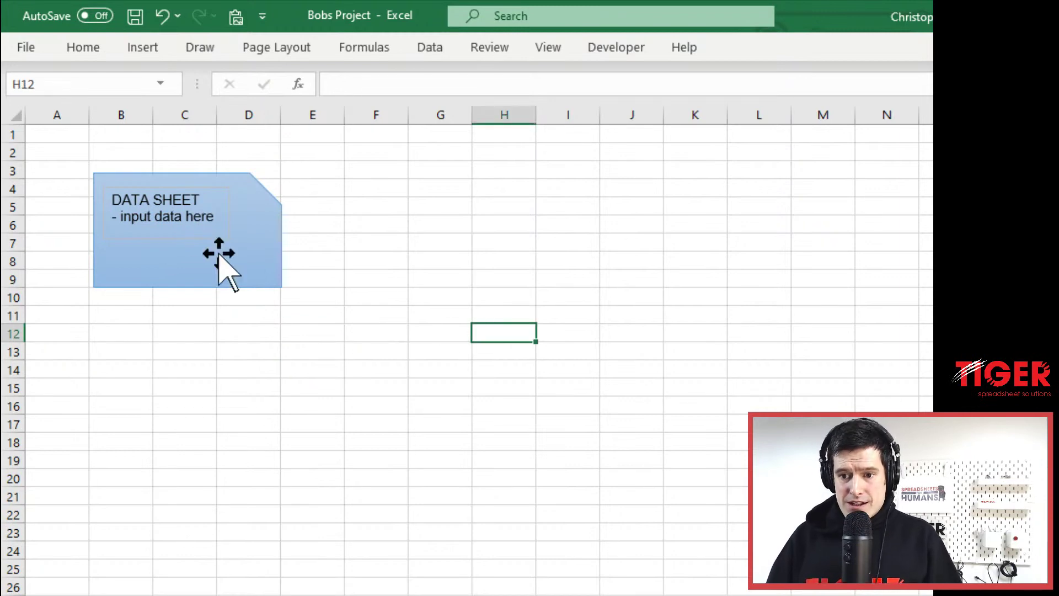
- Add the line "- cell validation to support data input" to the text box and enlarge the box to nearly fill the rectangle
left_click(214, 213)
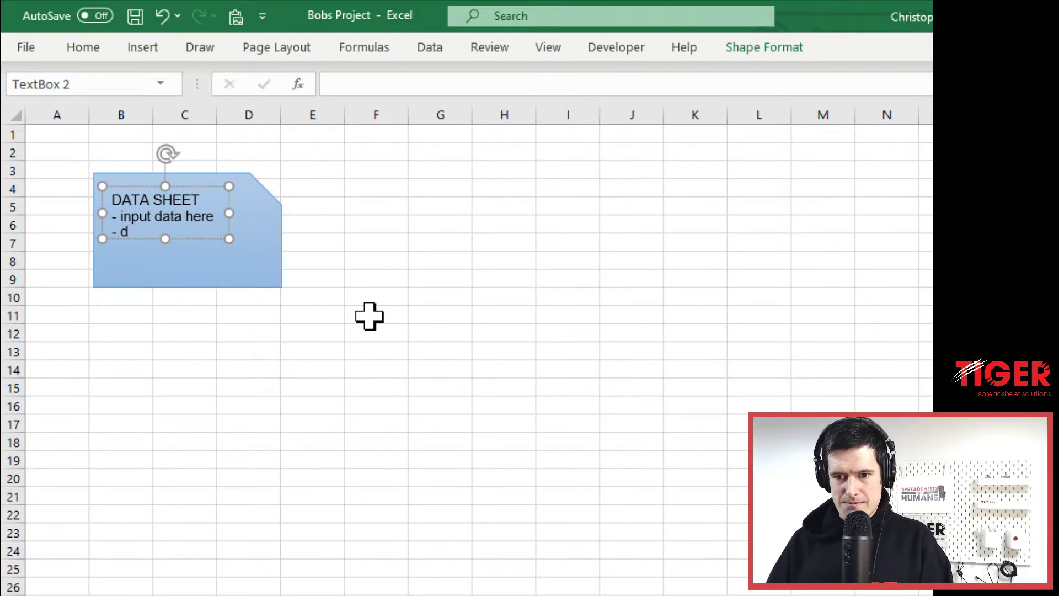
type("- cell v")
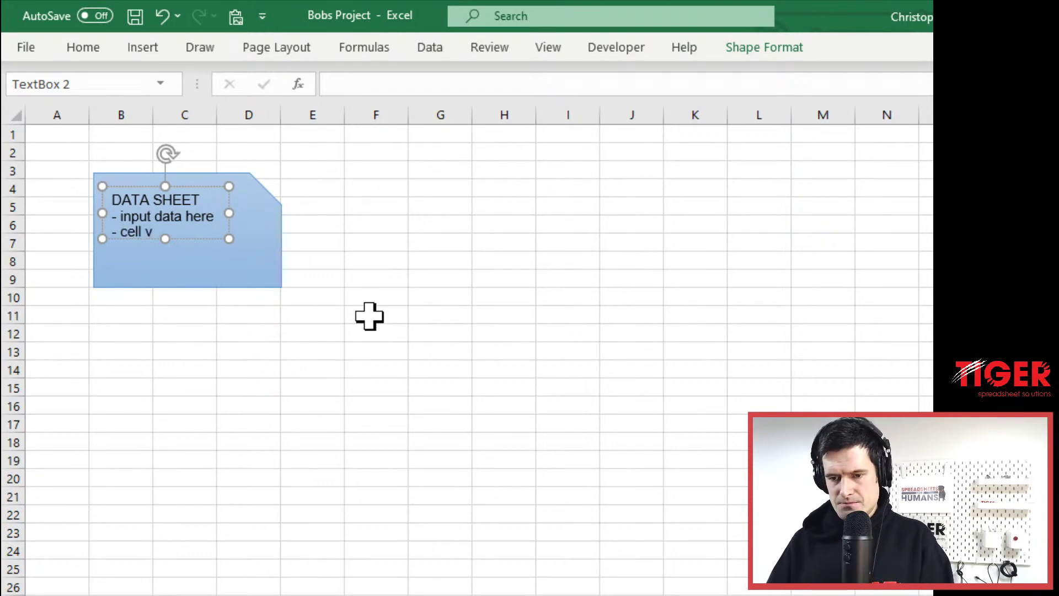
type("alidation to sup")
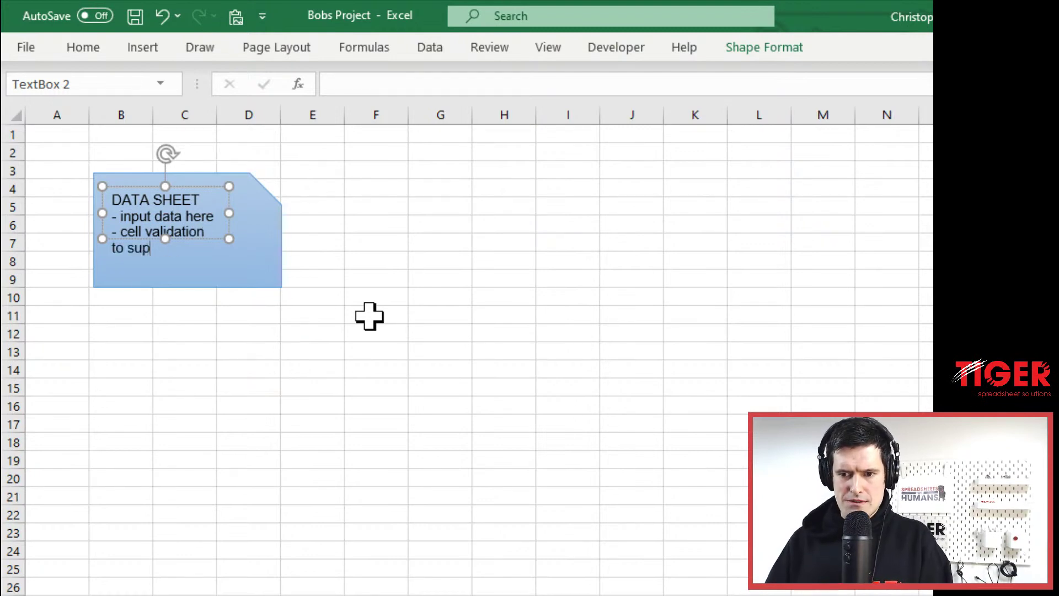
type("port data input")
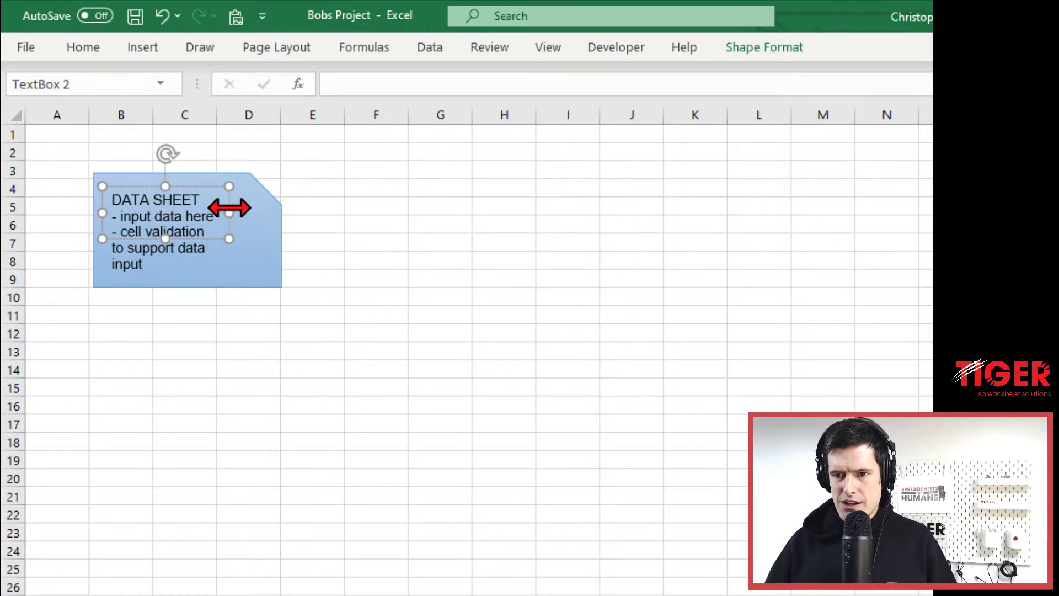
left_click_drag(229, 213, 264, 220)
left_click_drag(186, 236, 182, 280)
left_click(371, 387)
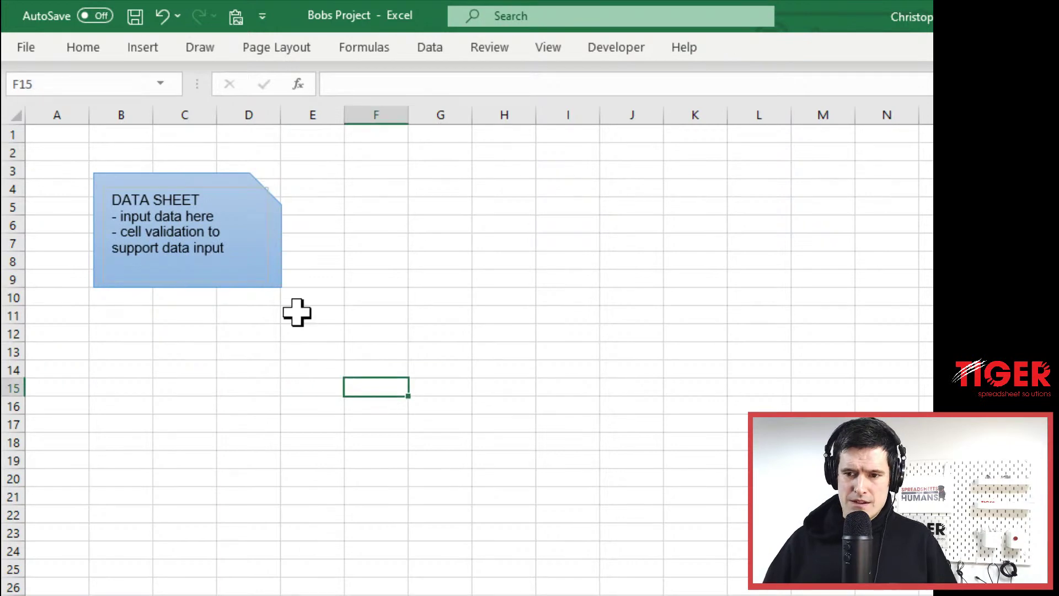
- Remove the outline of the DATA SHEET text box and deselect it
left_click(216, 196)
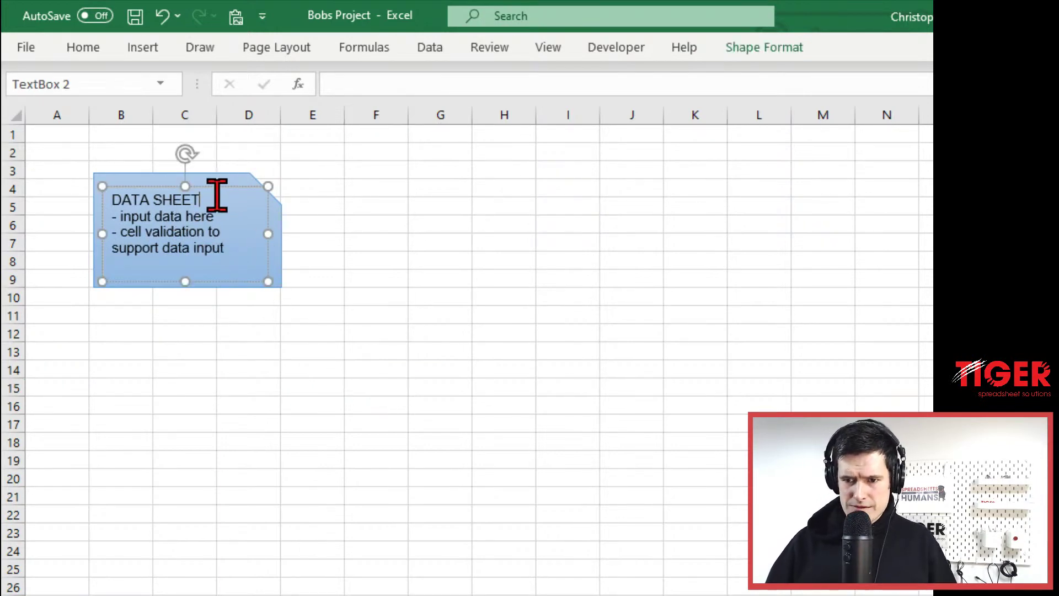
left_click(217, 180)
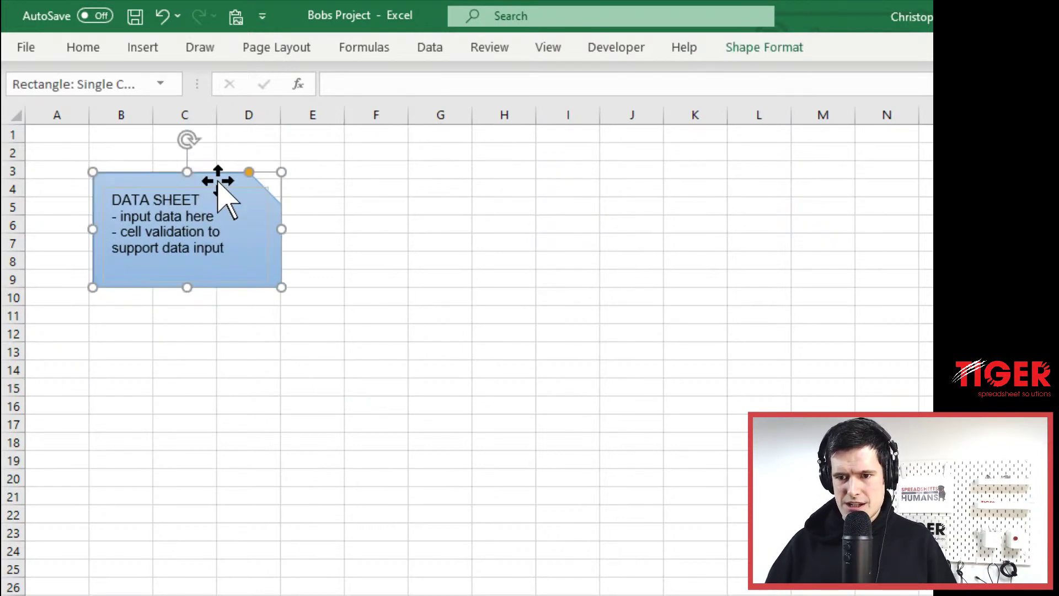
left_click(180, 225)
left_click(267, 216)
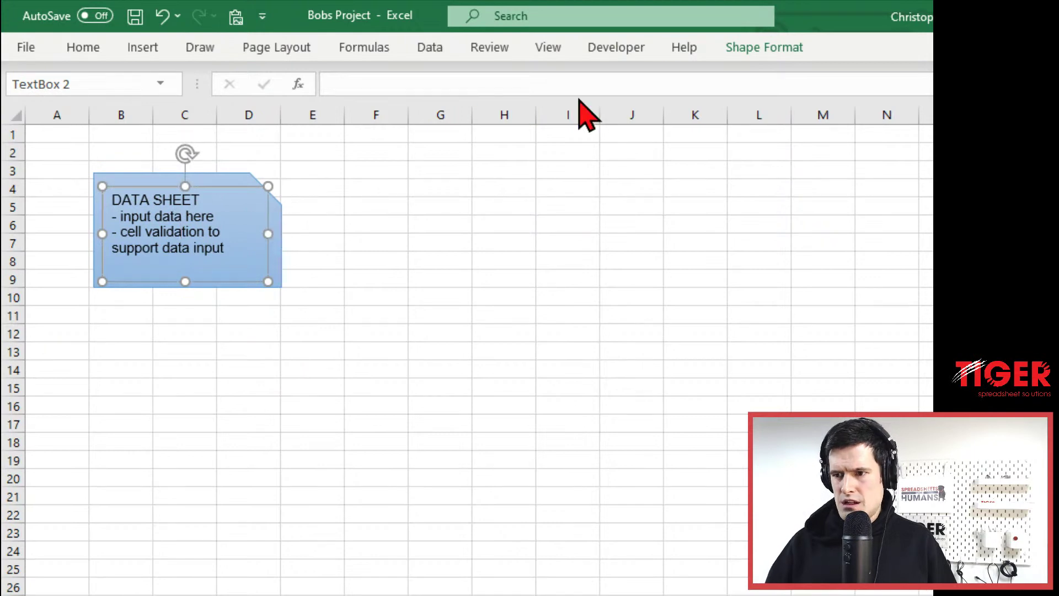
left_click(742, 49)
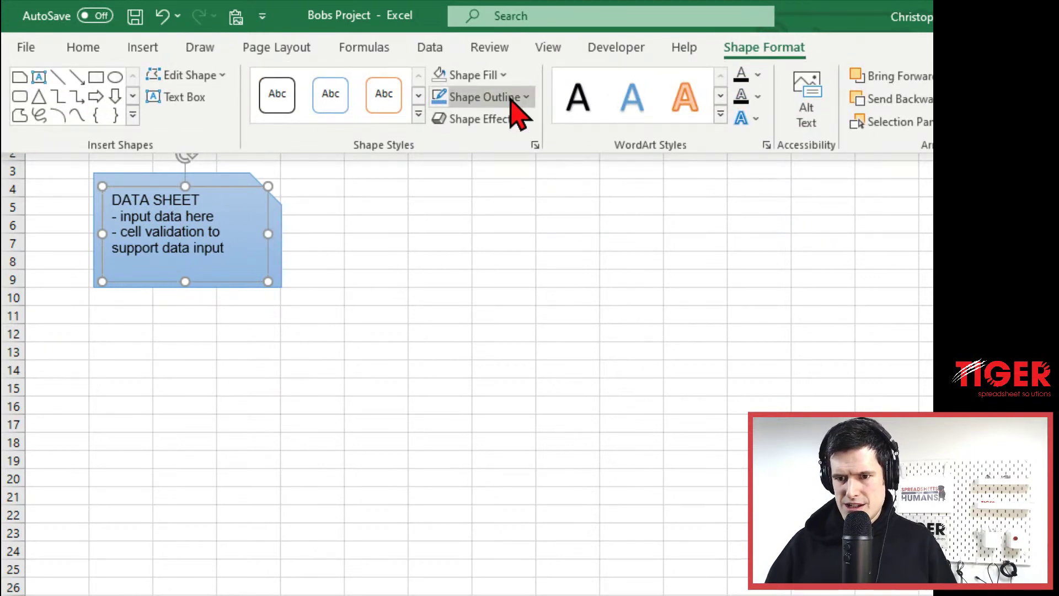
left_click(507, 98)
left_click(495, 390)
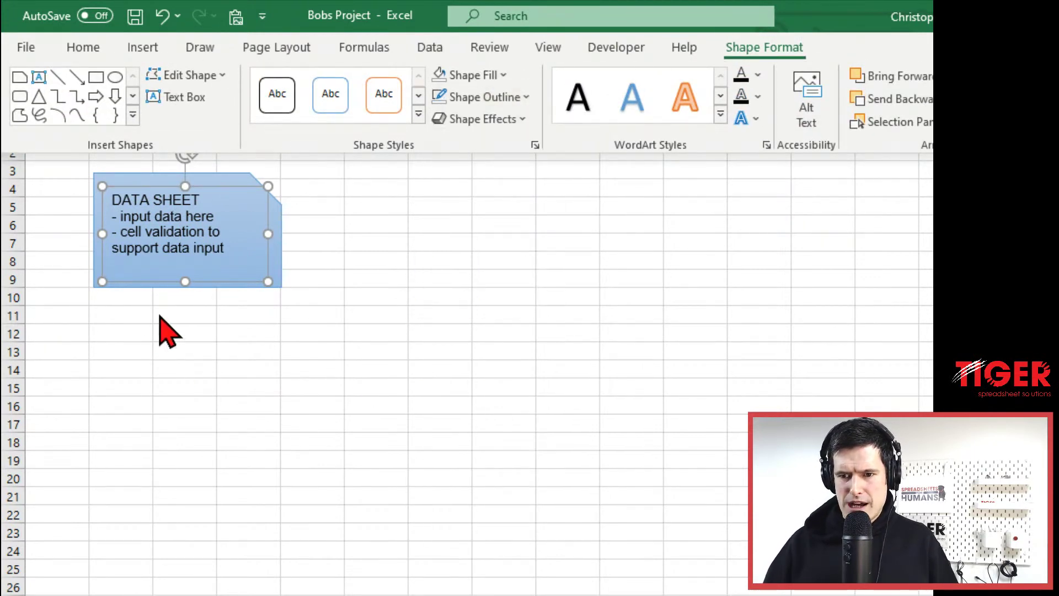
left_click(418, 367)
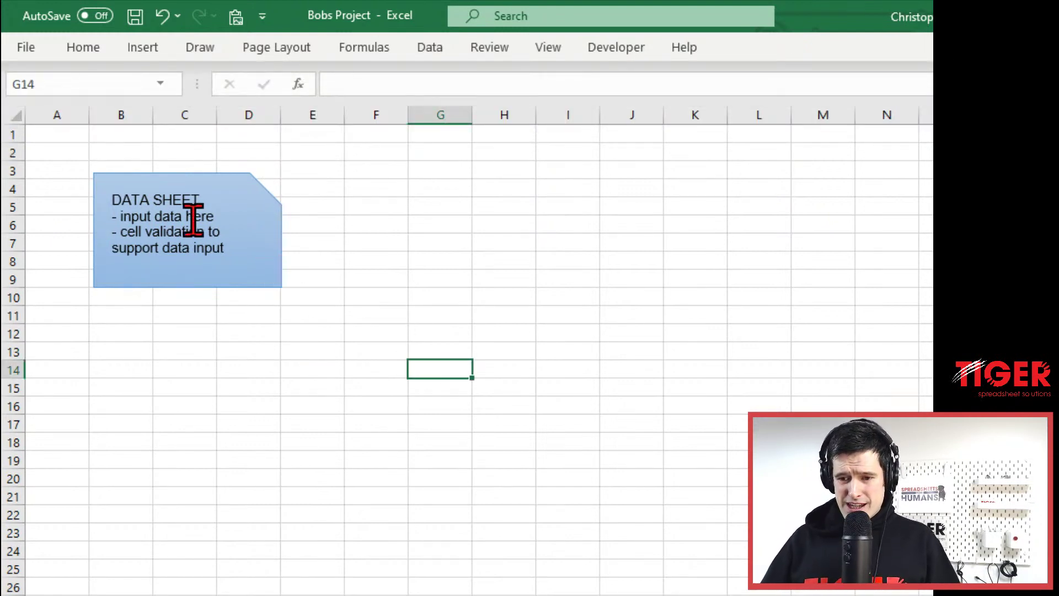
- Group the DATA SHEET text box with the snipped rectangle behind it
left_click(192, 216)
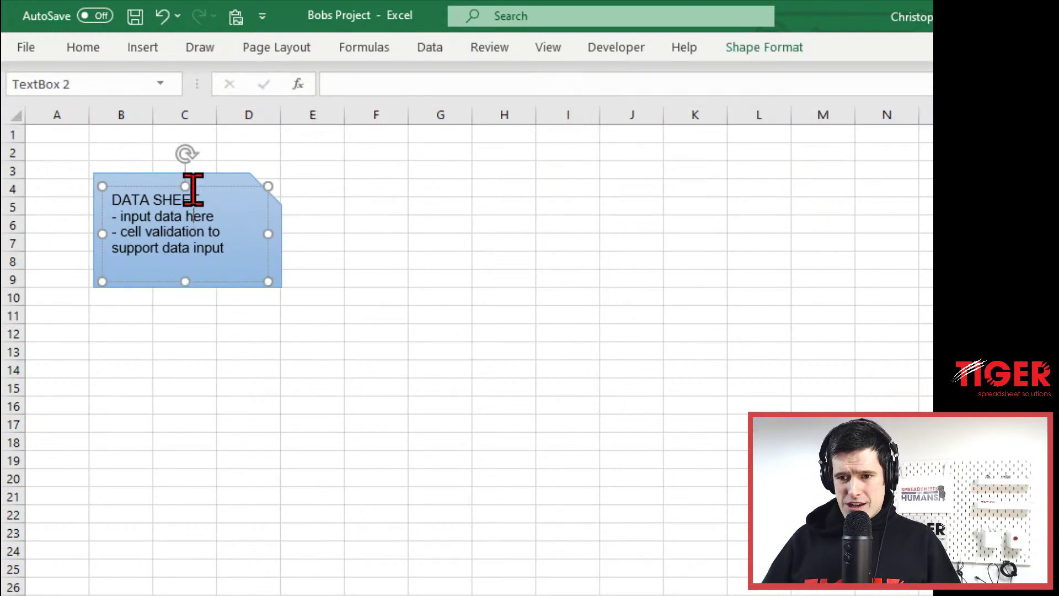
left_click(226, 183)
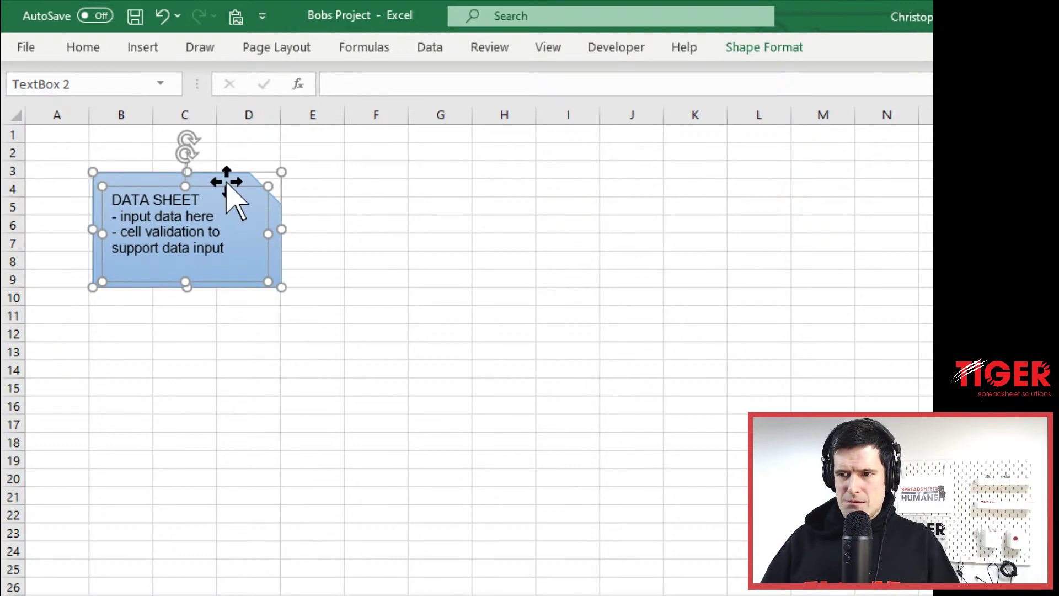
left_click(747, 50)
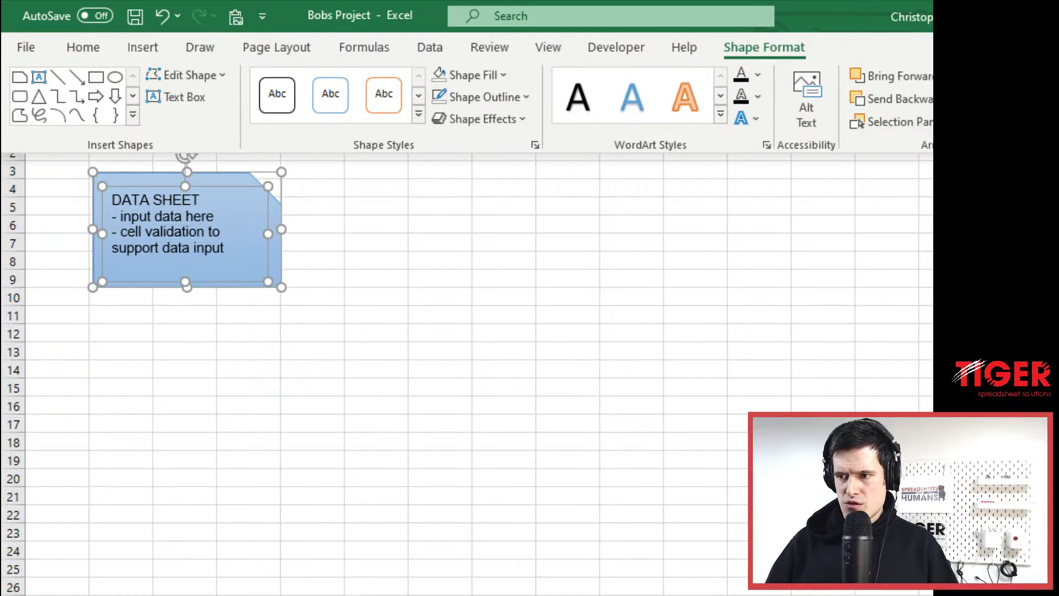
key("Escape")
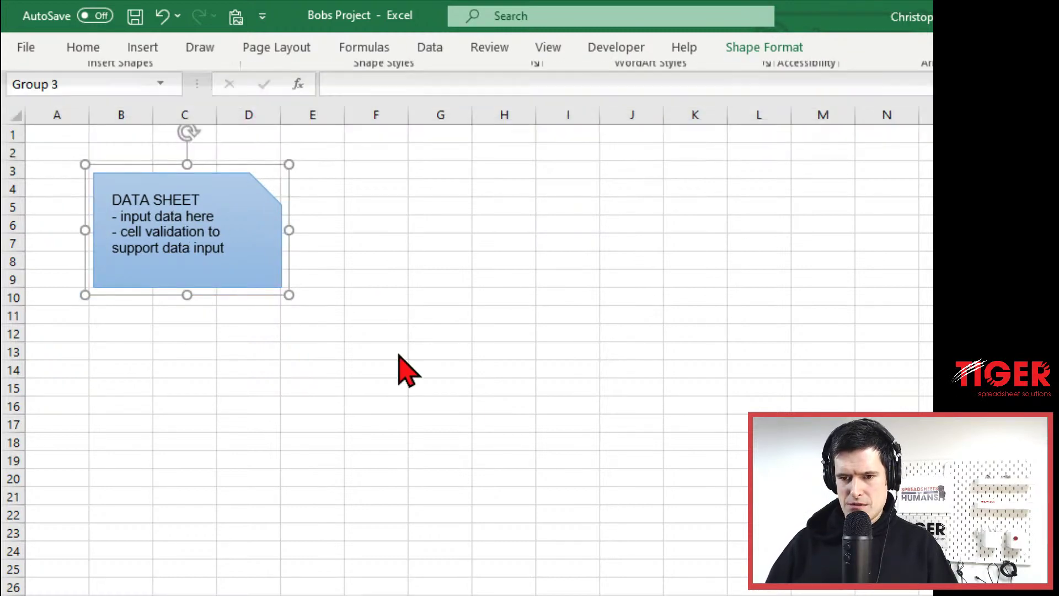
key("ctrl+F1")
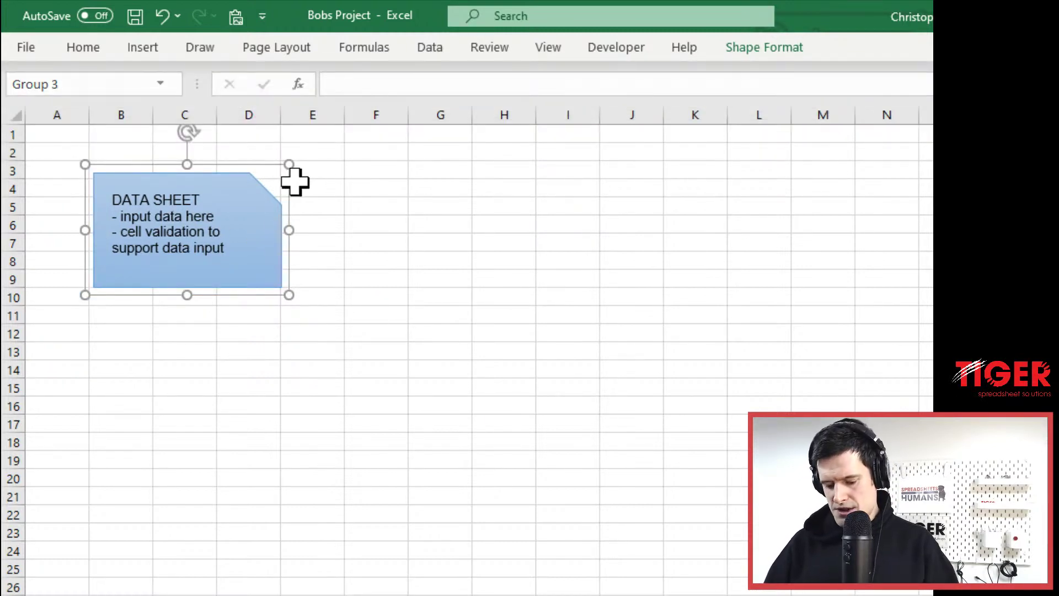
- Duplicate the grouped DATA SHEET block, place the copy over columns F to H, rows 2 to 8, and deselect it
left_click_drag(295, 182, 309, 233)
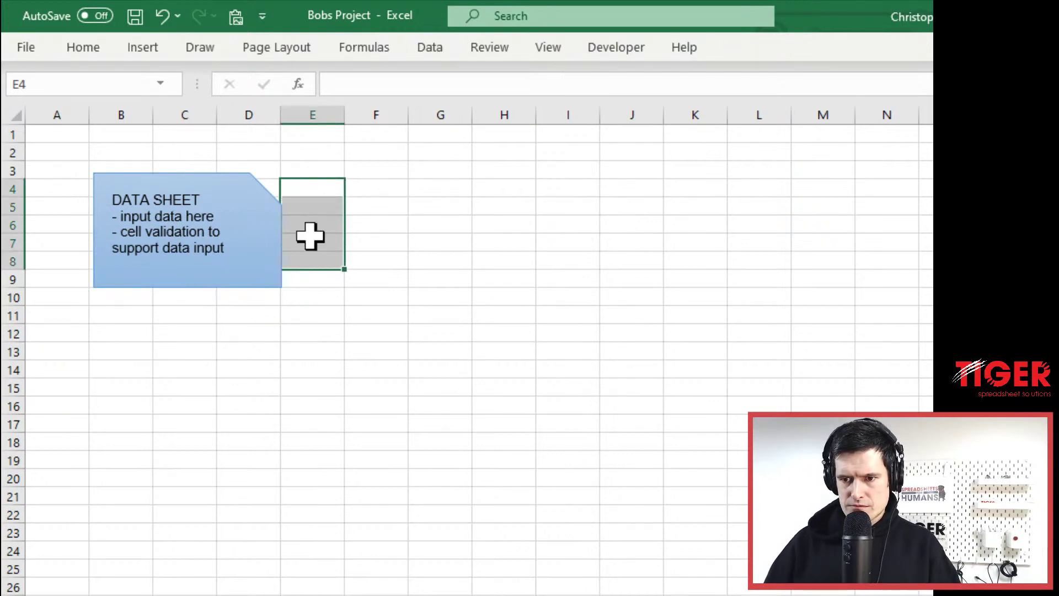
left_click(262, 185)
left_click_drag(284, 181, 545, 174)
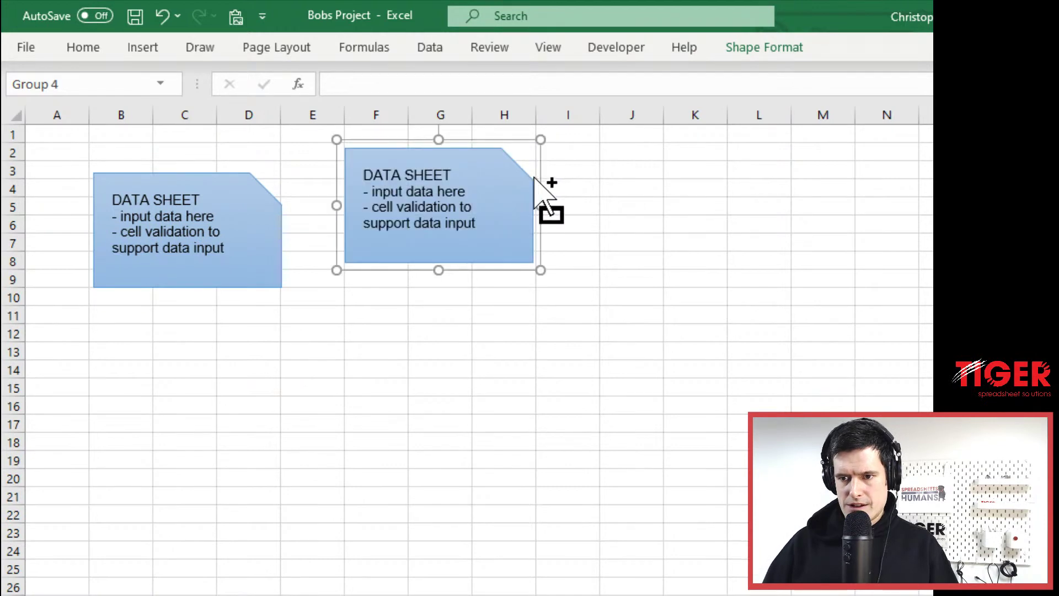
left_click(470, 312)
- Change the heading of the copied block to "REPORT SHEET"
left_click(448, 171)
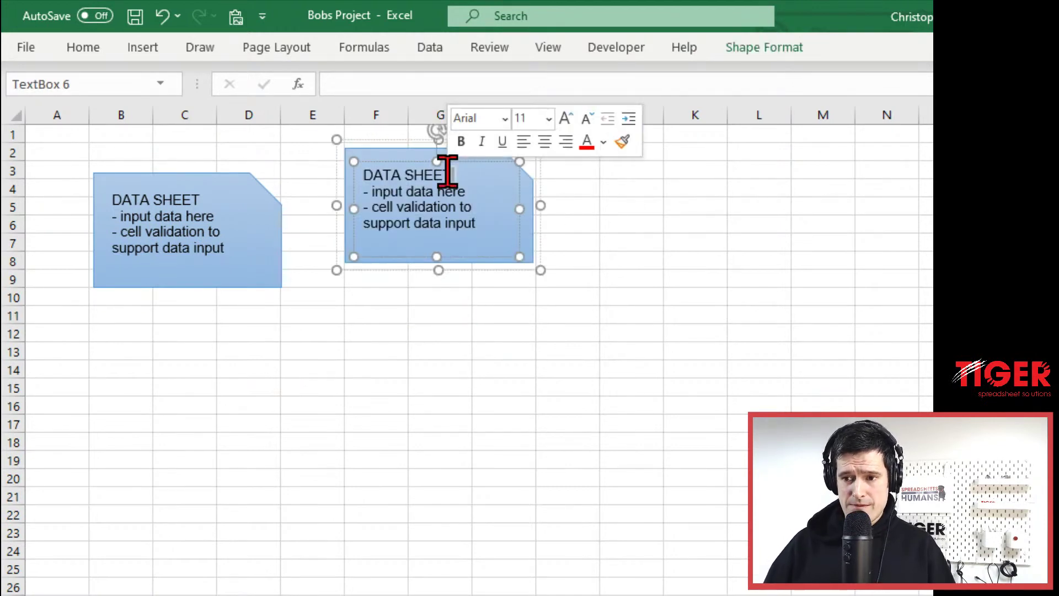
left_click_drag(448, 171, 328, 166)
type("RE")
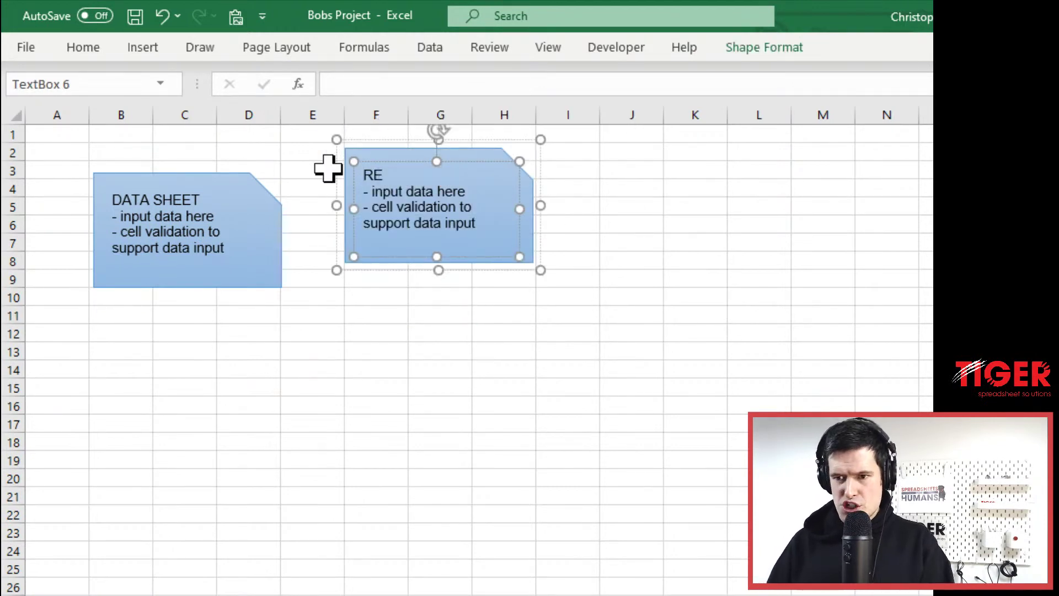
type("PORT SHEET")
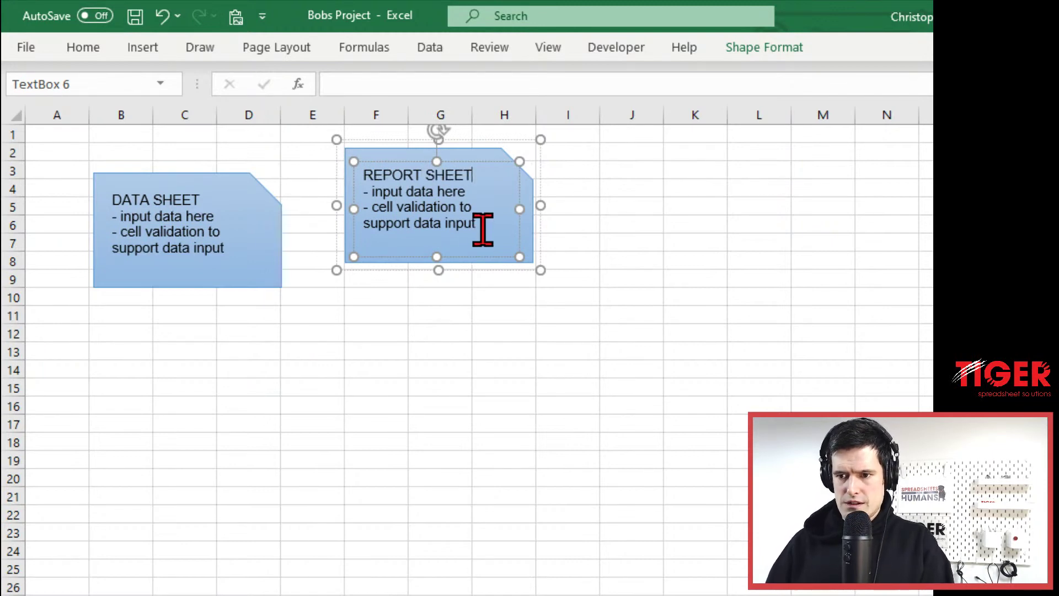
- Replace the two bullet lines under REPORT SHEET with "- sheet to present reports" and deselect the block
left_click_drag(479, 225, 360, 191)
type("- ")
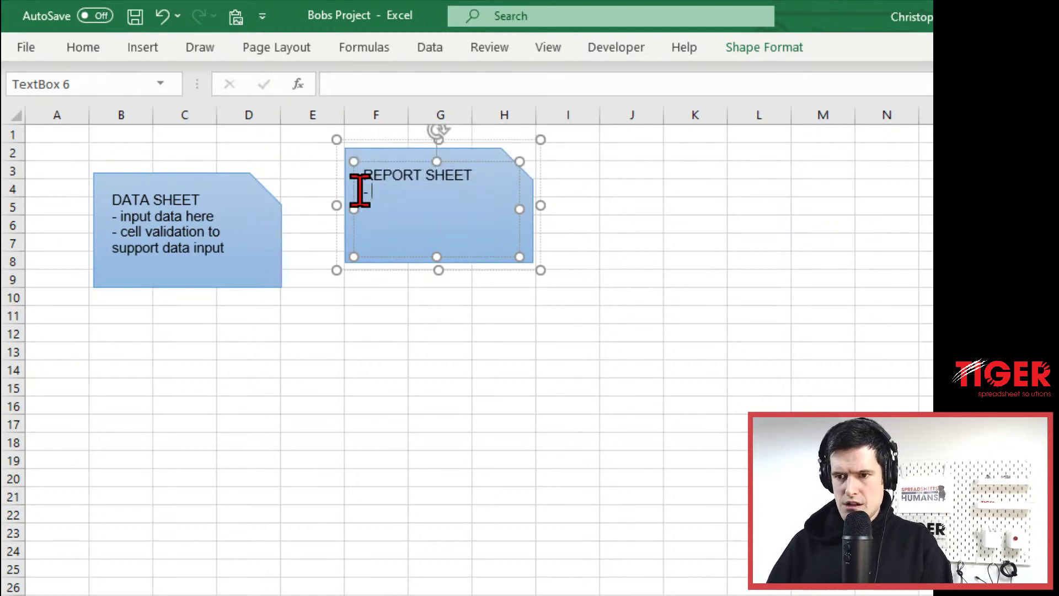
type("sheet to ")
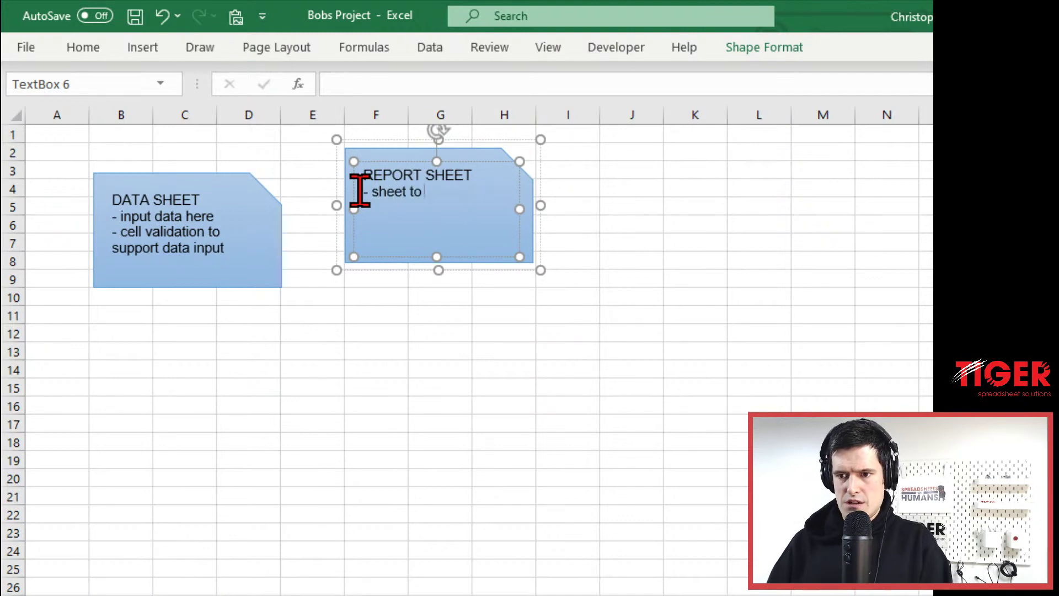
type("prse")
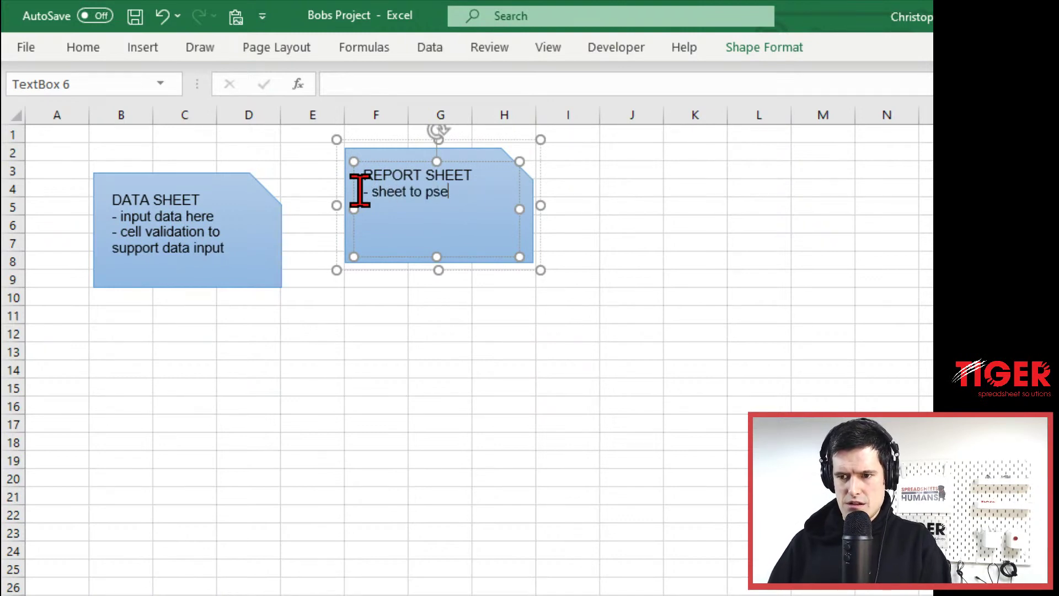
key("BackSpace")
key("BackSpace")
type("resent reports")
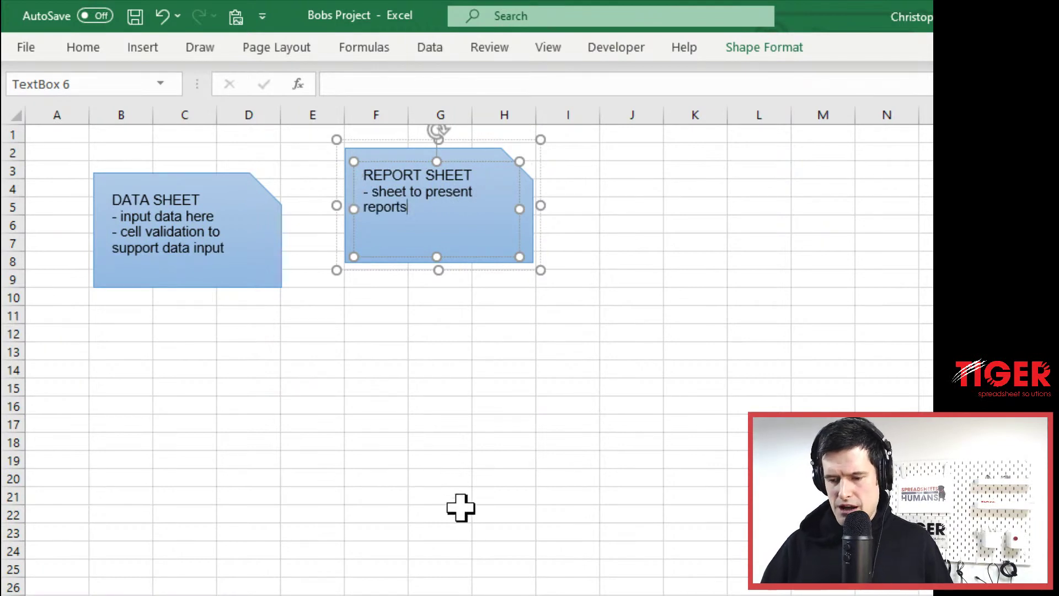
left_click(475, 548)
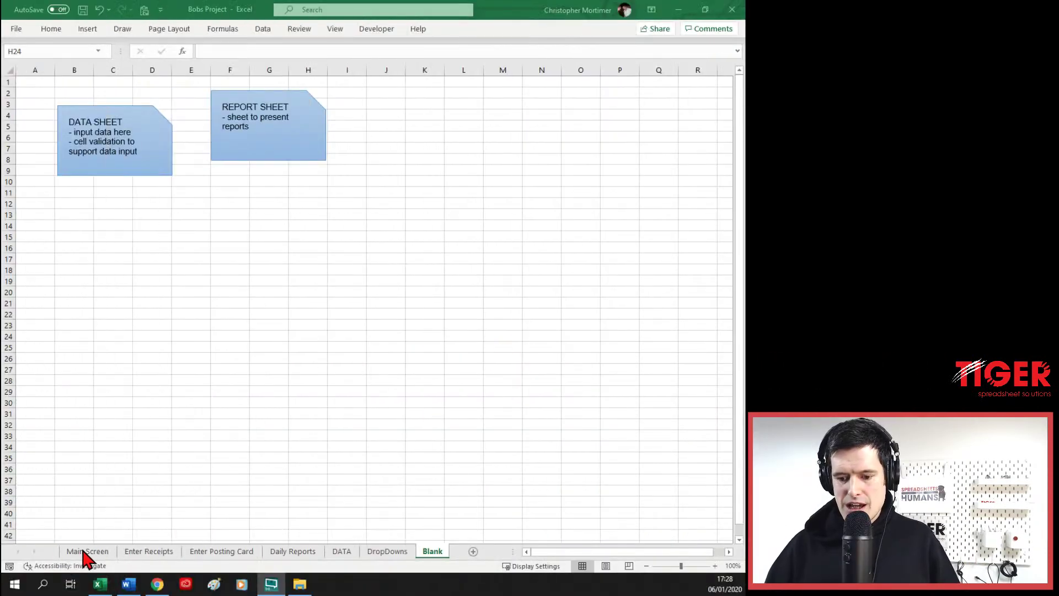
- Look over the Main Screen sheet's entry, report and search menu and the Enter Posting Card form
left_click(143, 551)
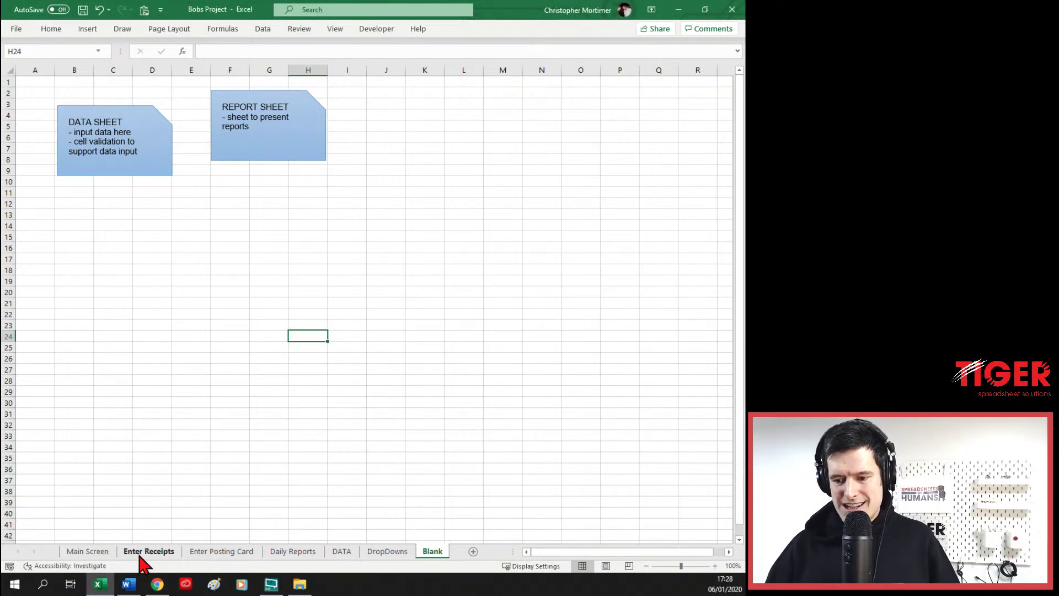
left_click(90, 554)
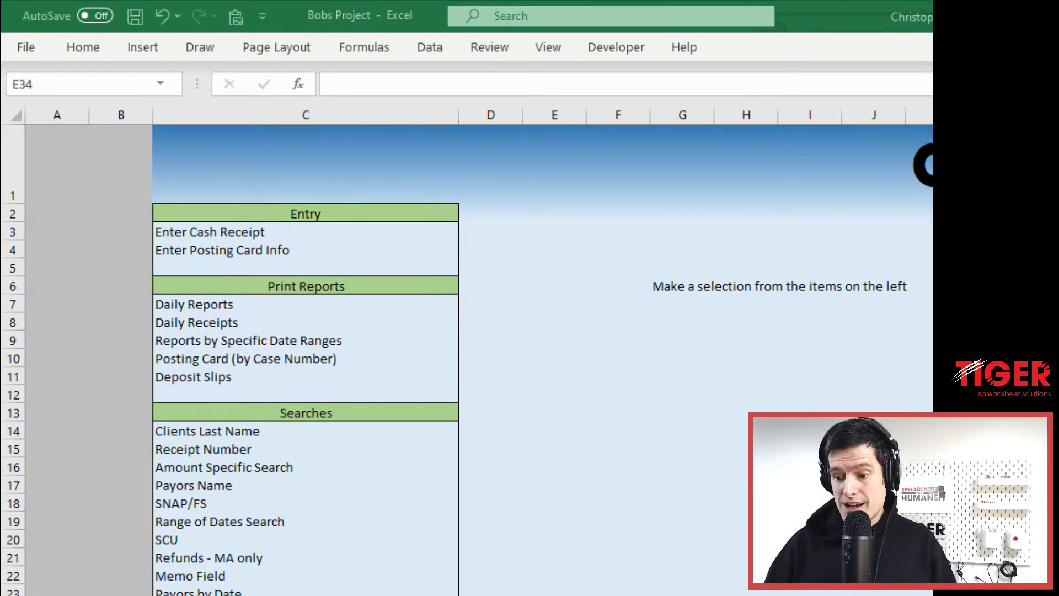
key("ctrl+Page_Down")
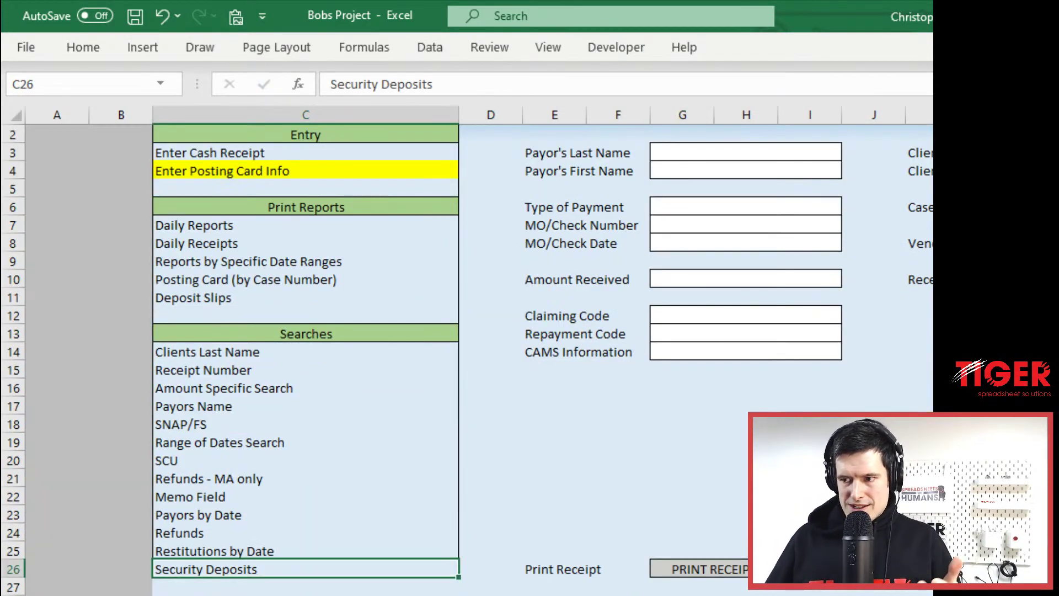
scroll(467, 359, "up", 1)
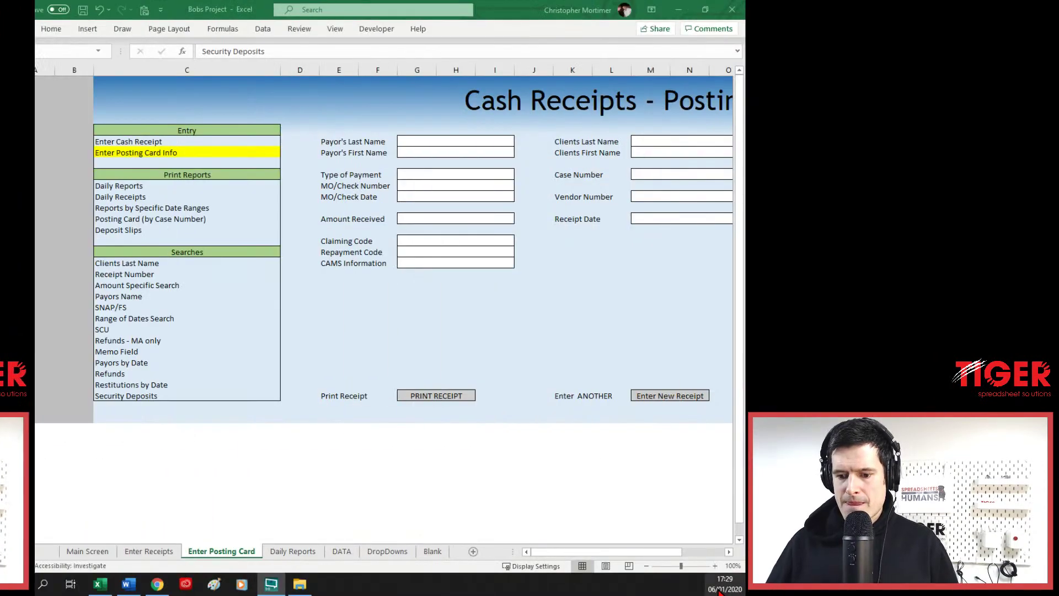
- Compare the input fields of the Enter Receipts and Enter Posting Card sheets, including the Type of Payment, Claiming Code, Repayment Code and CAMS Information rows
left_click(156, 550)
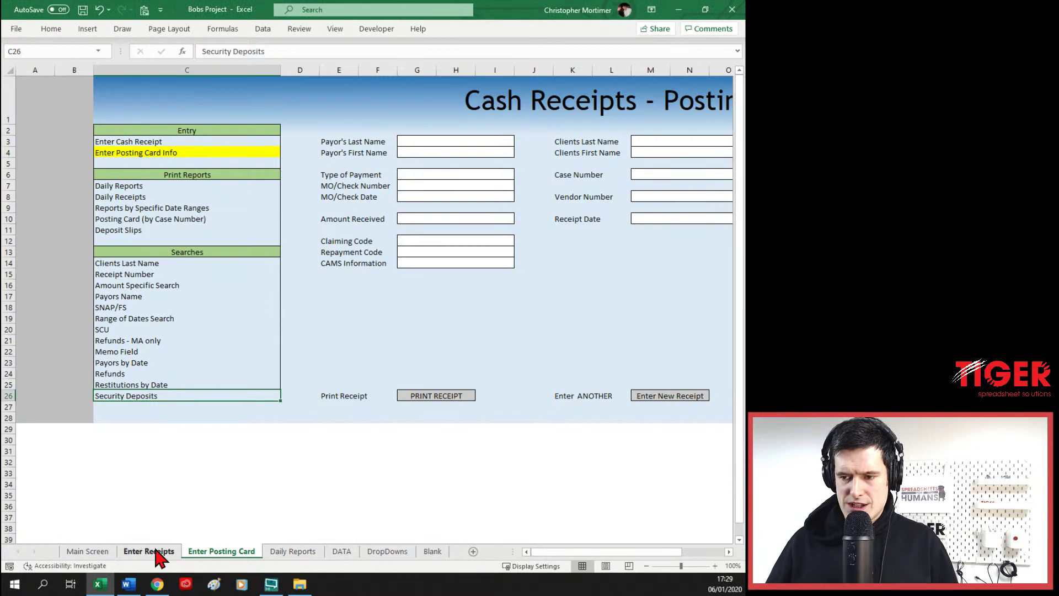
left_click(197, 551)
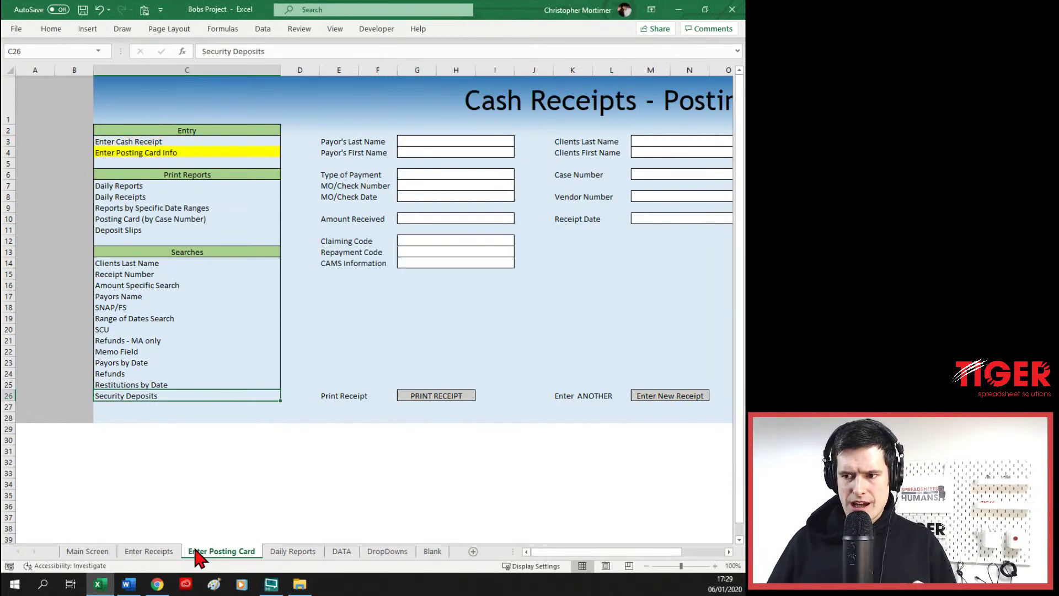
left_click(157, 551)
left_click(235, 552)
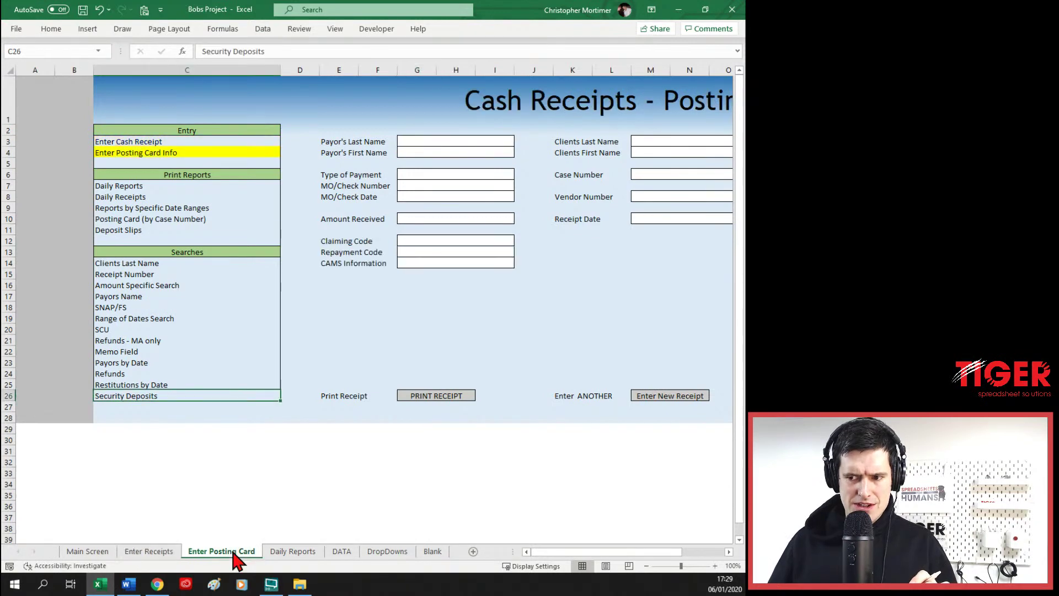
left_click(156, 554)
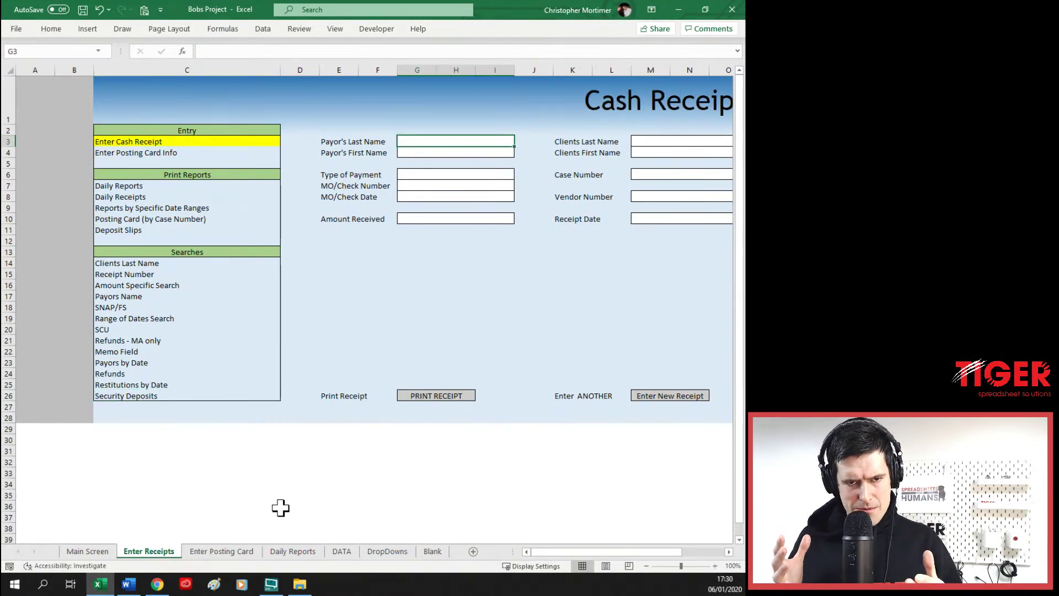
left_click(213, 554)
left_click(156, 551)
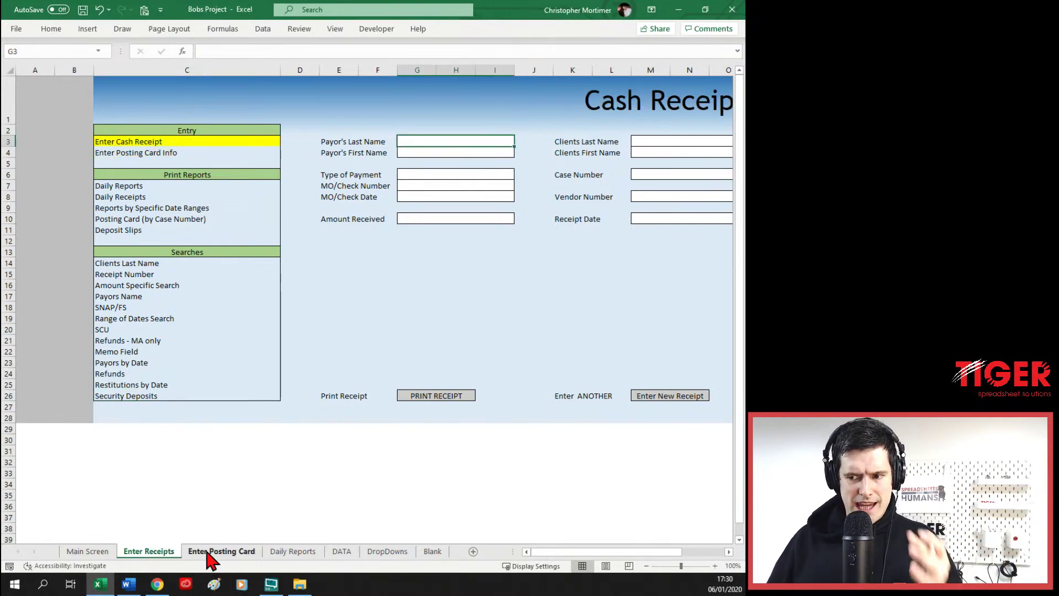
left_click(356, 175)
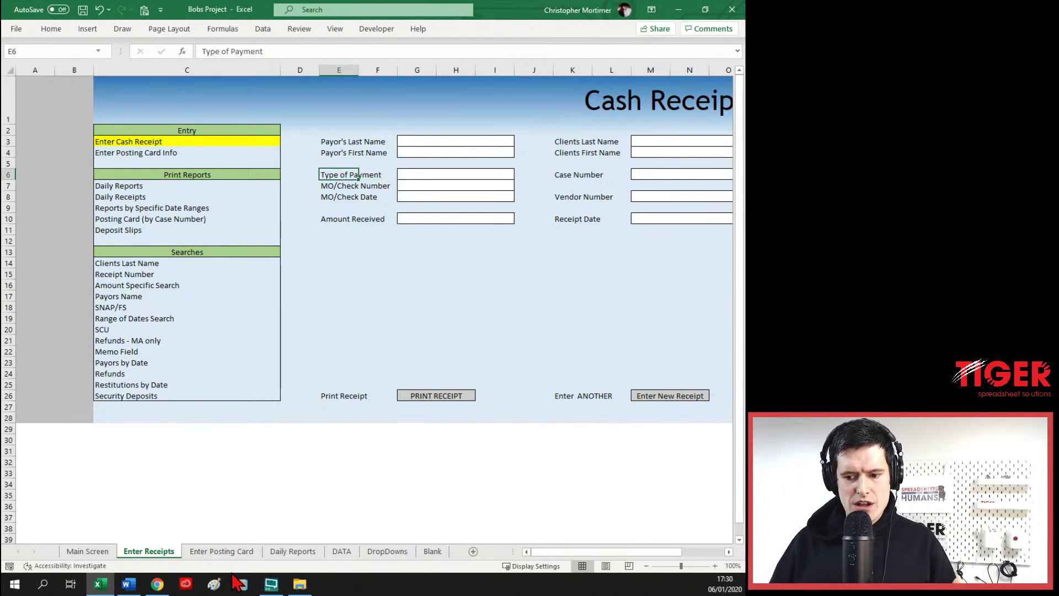
left_click(222, 551)
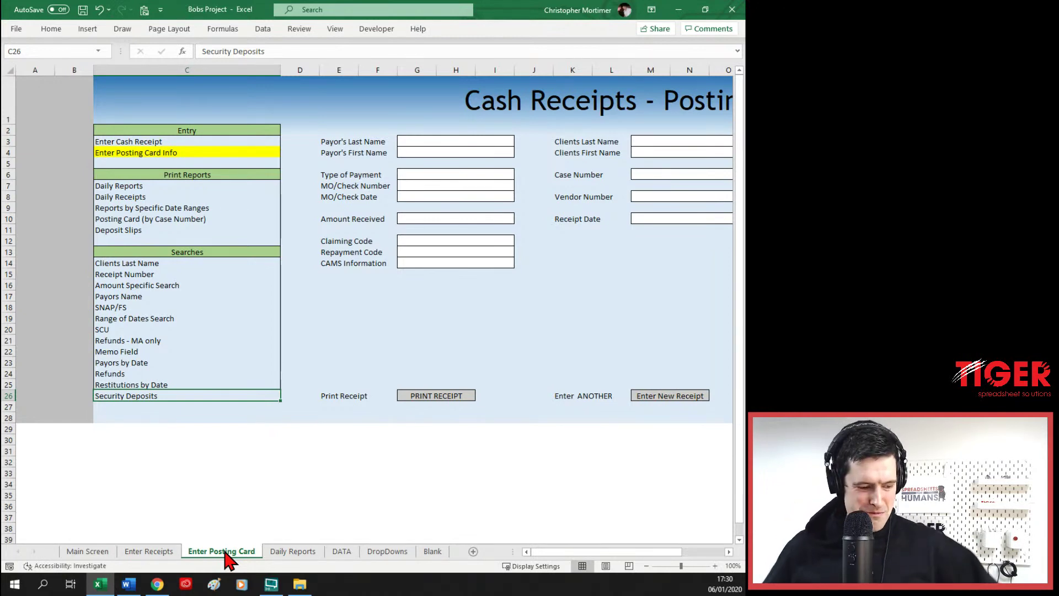
left_click(158, 552)
left_click(225, 554)
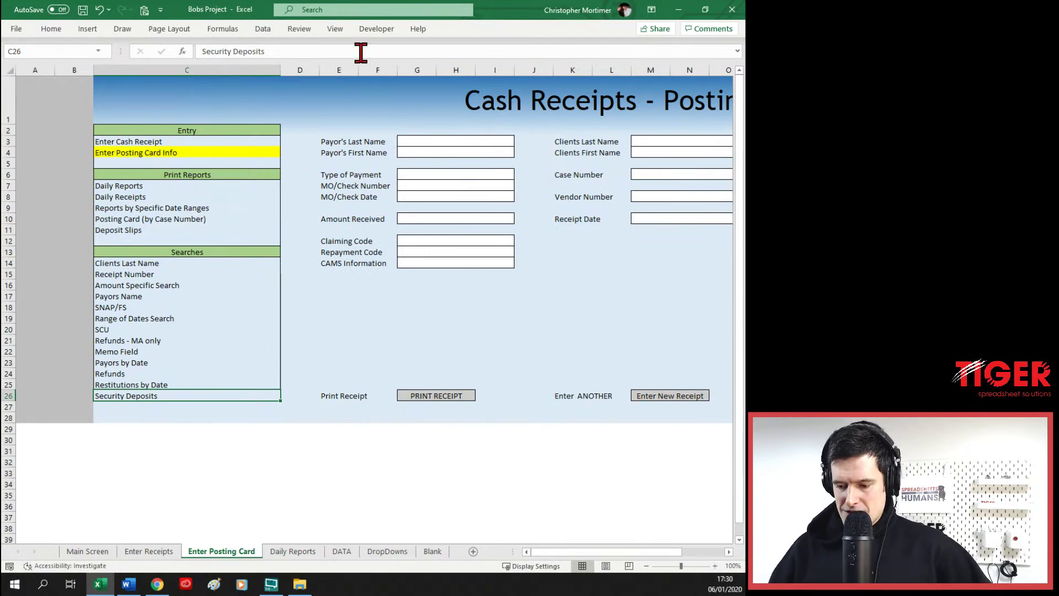
left_click(149, 553)
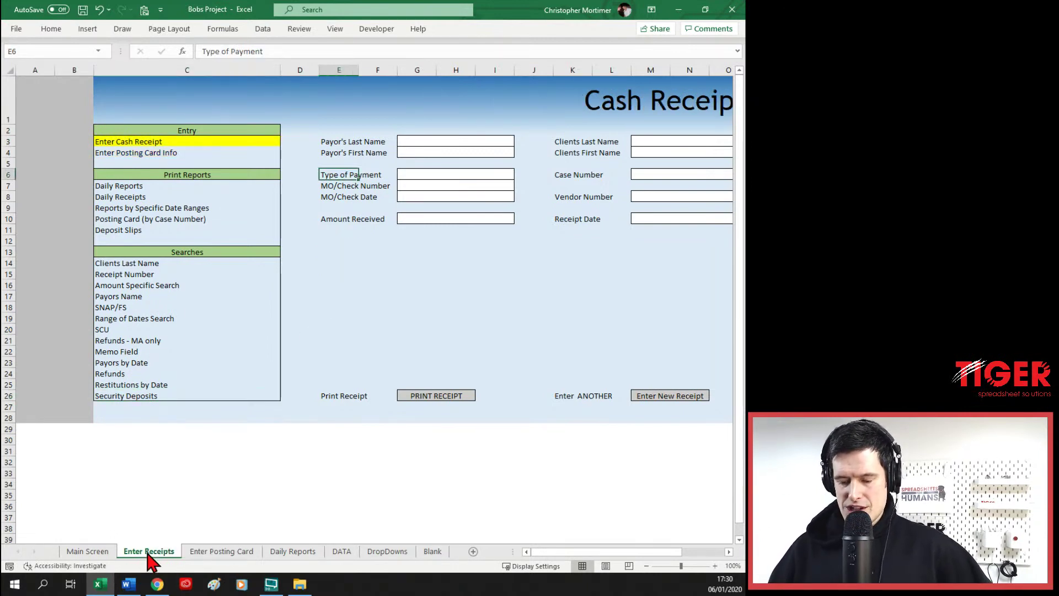
left_click(221, 554)
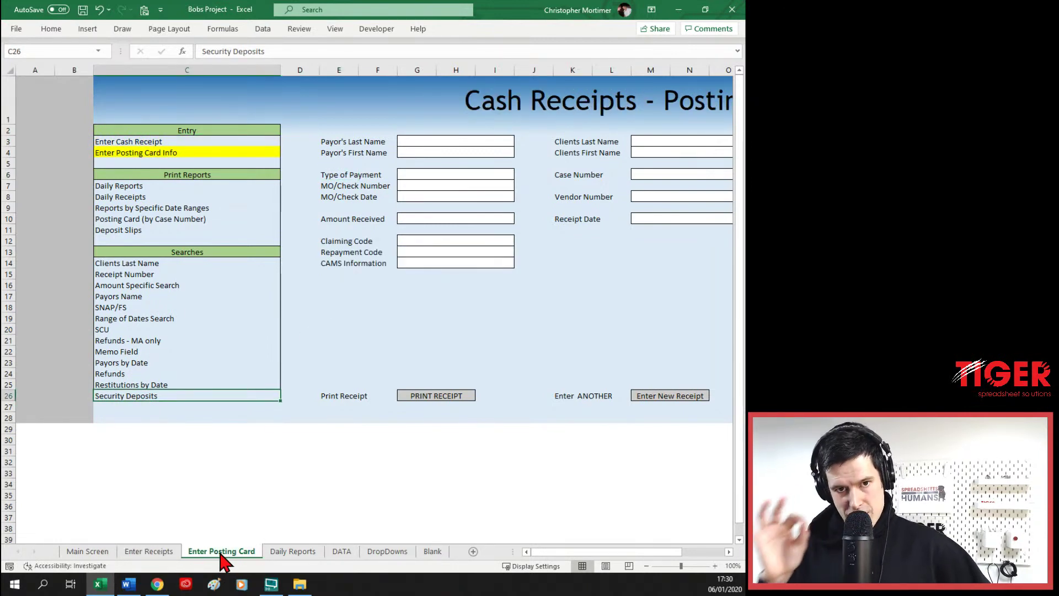
left_click(146, 554)
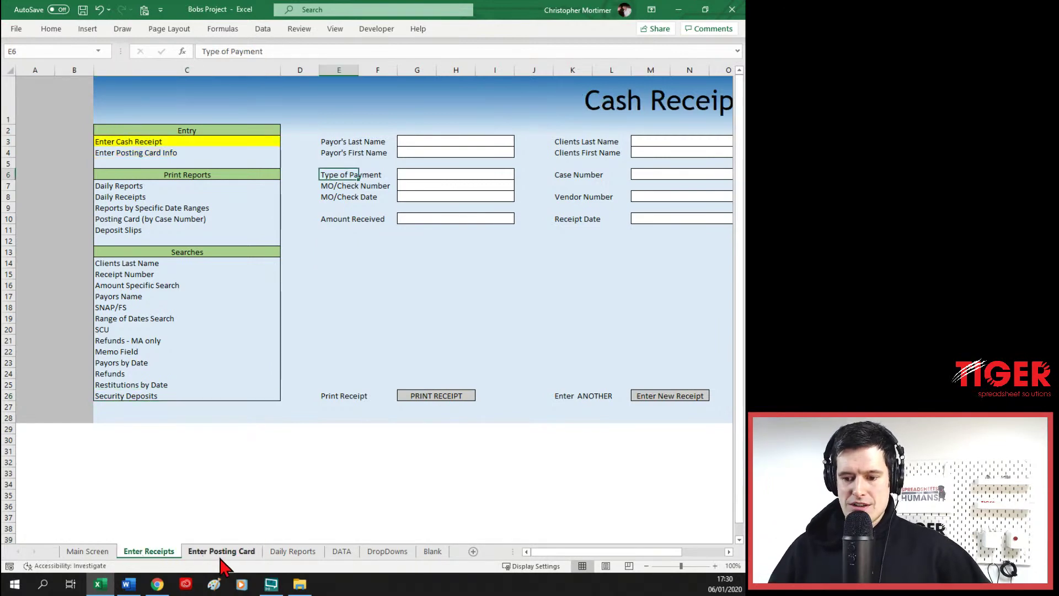
left_click(223, 553)
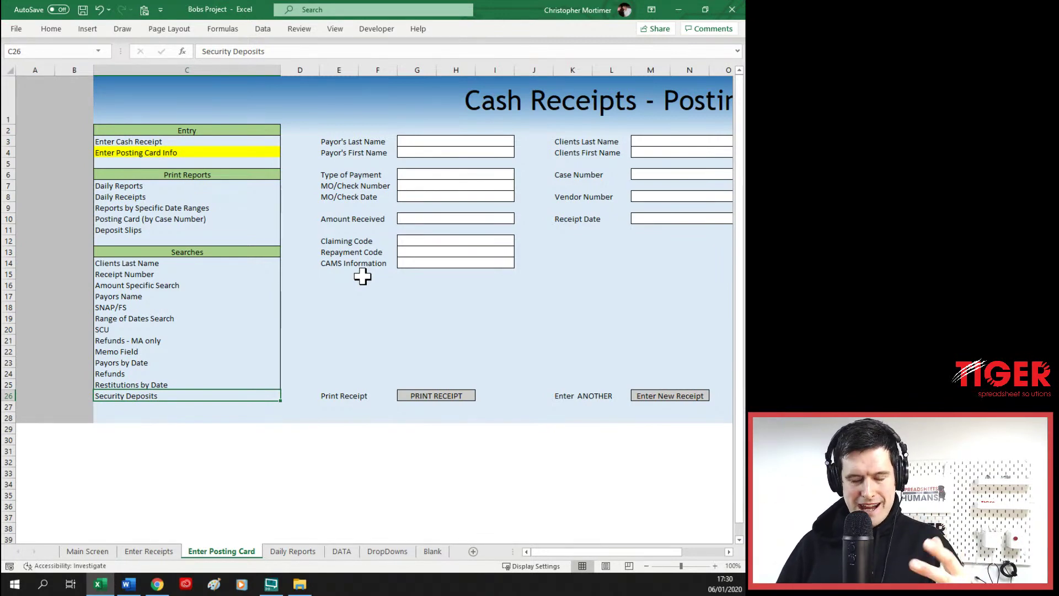
left_click(166, 553)
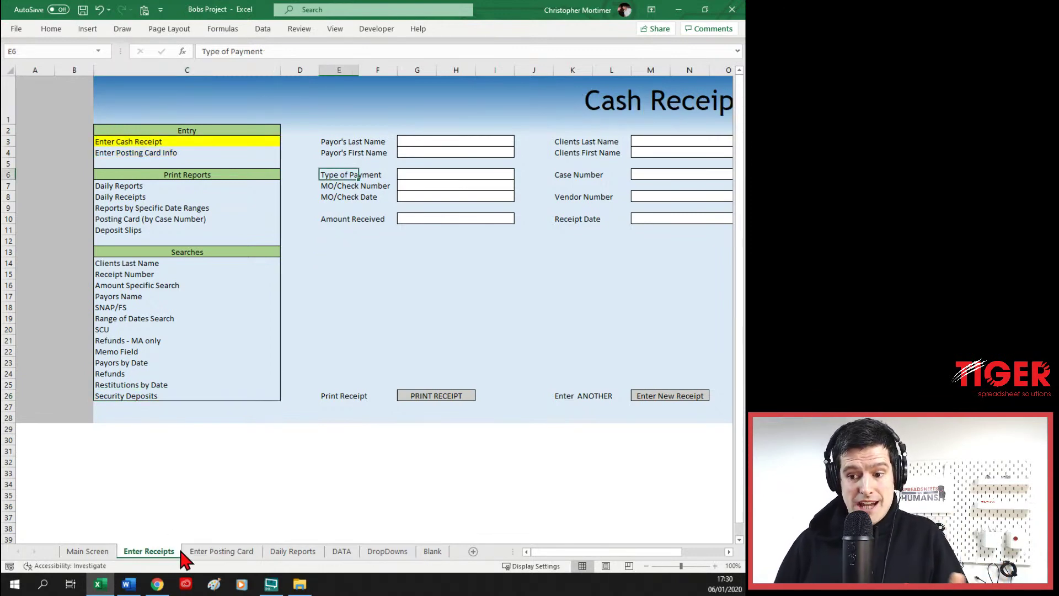
left_click(221, 553)
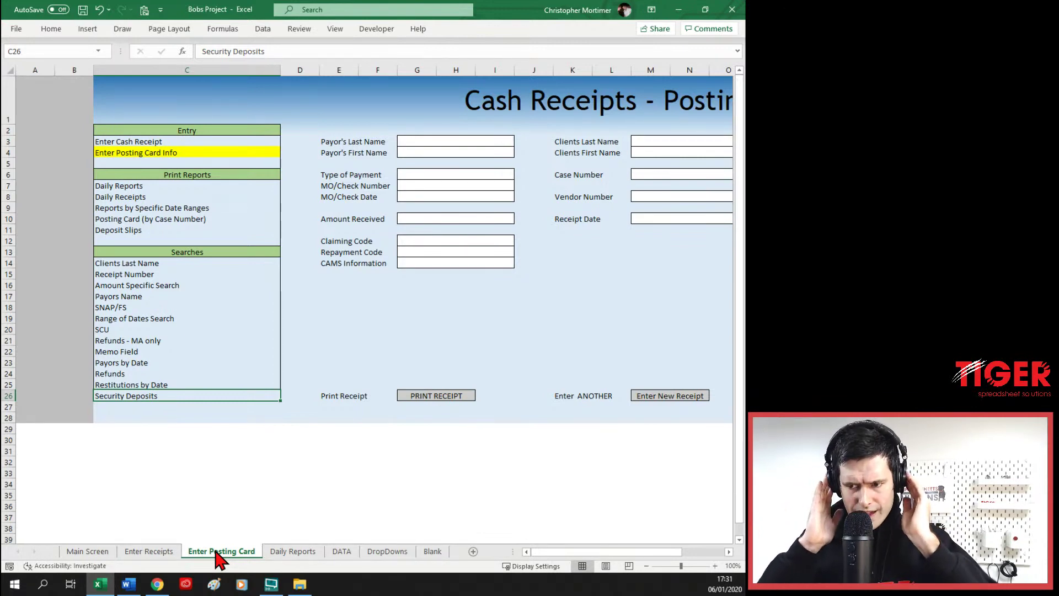
left_click(169, 554)
left_click(200, 555)
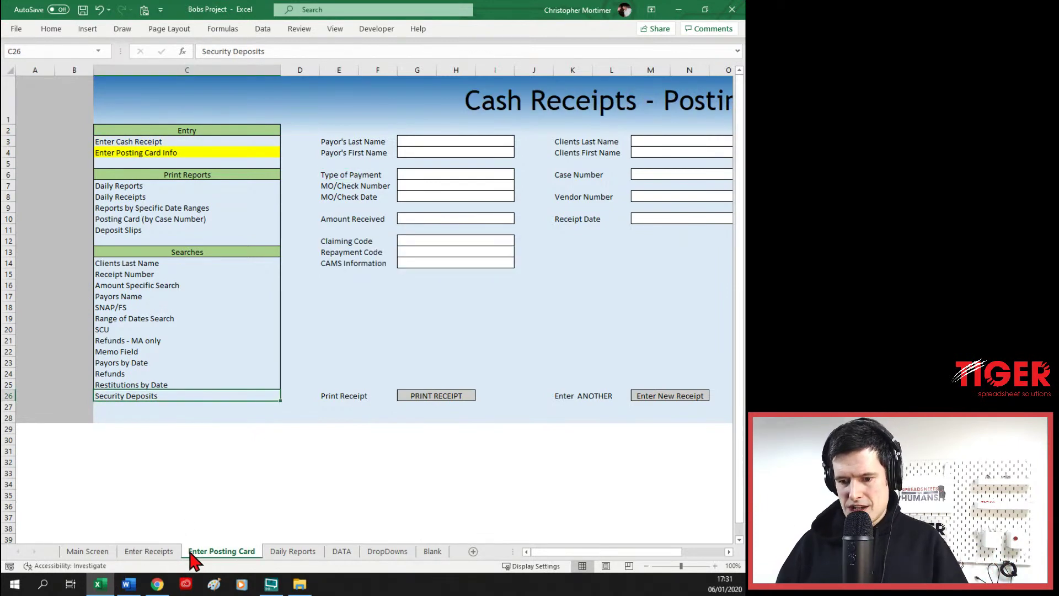
left_click(154, 555)
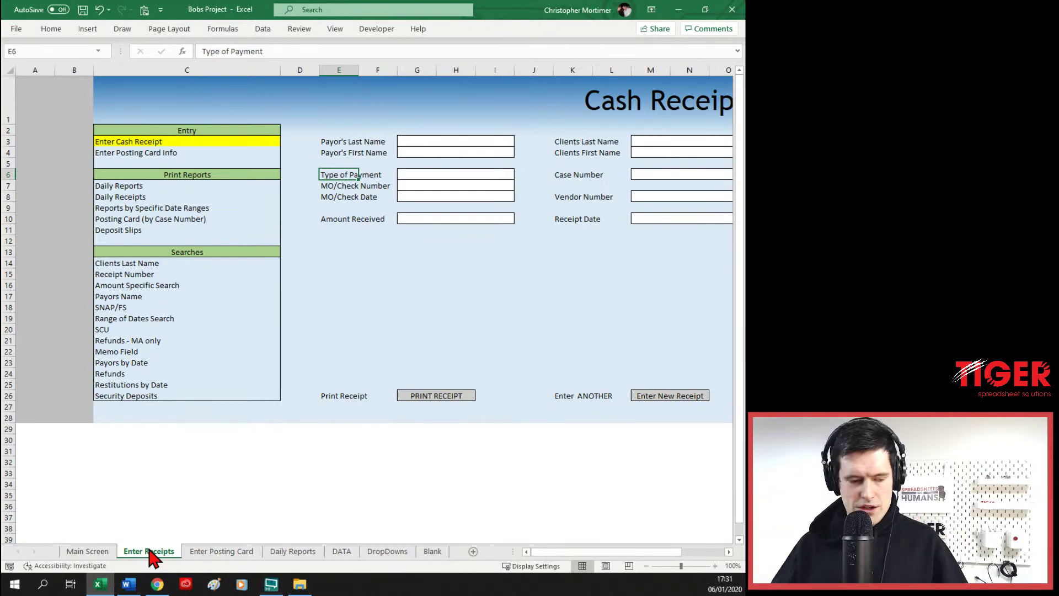
- On the Blank sheet, move the REPORT SHEET block further down and right, to around columns G to J and rows 7 to 13
left_click(431, 551)
left_click(346, 180)
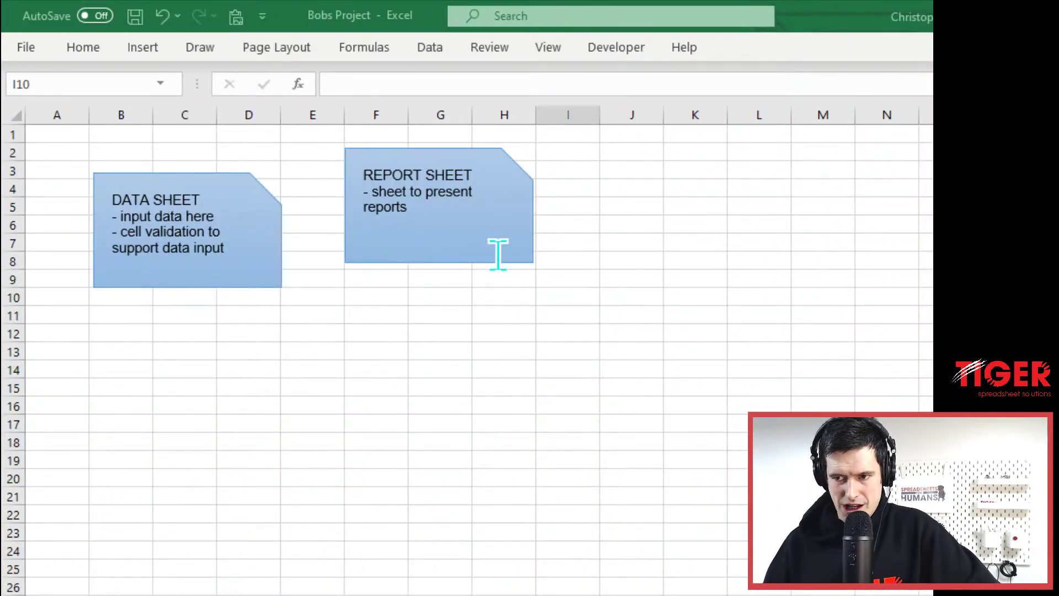
left_click(505, 198)
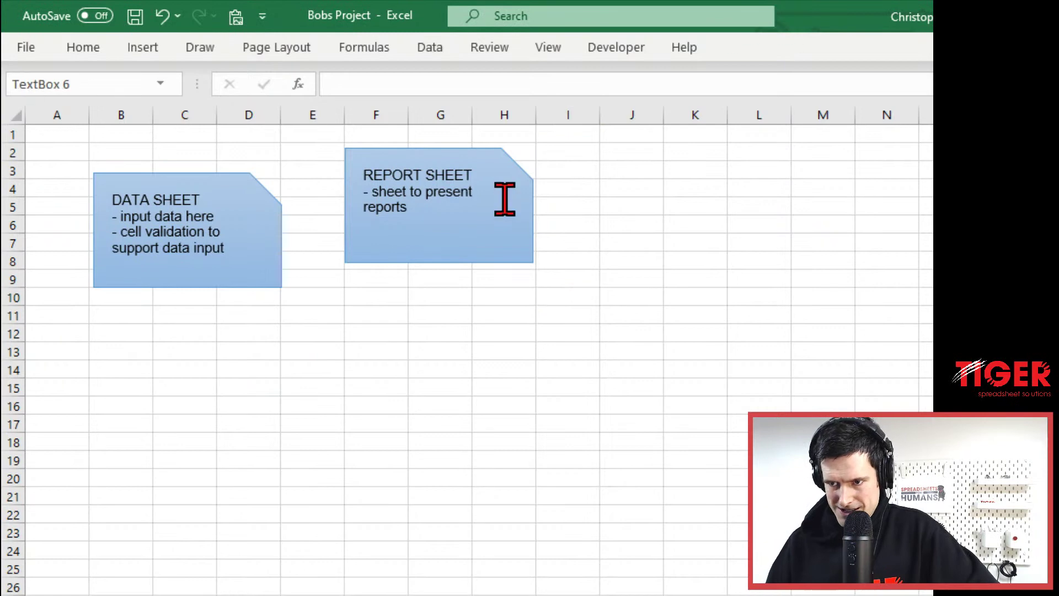
left_click(545, 249)
left_click_drag(545, 249, 551, 356)
left_click(475, 150)
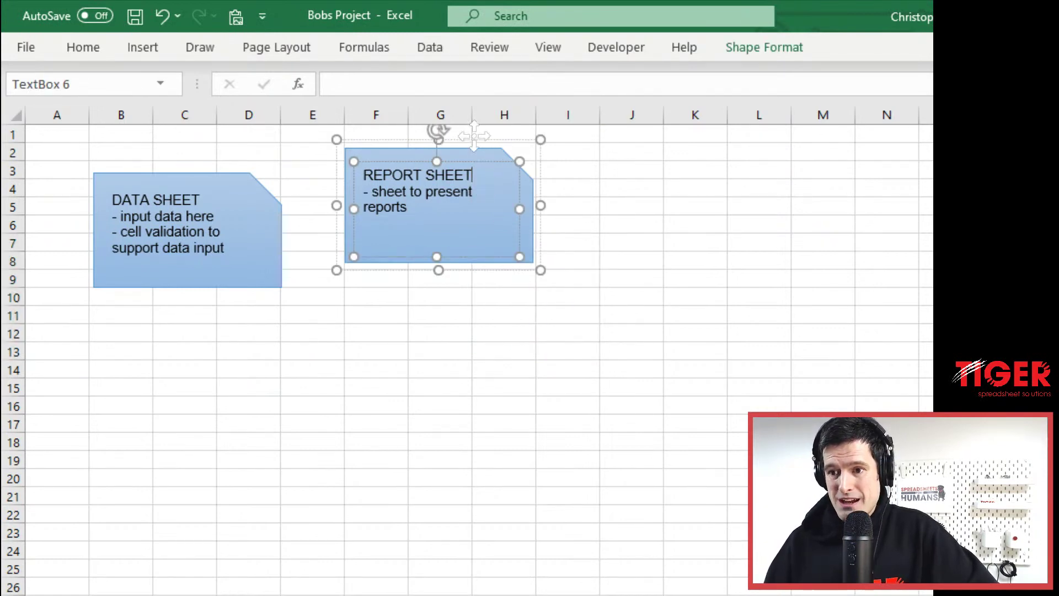
left_click(475, 141)
left_click_drag(540, 164, 635, 257)
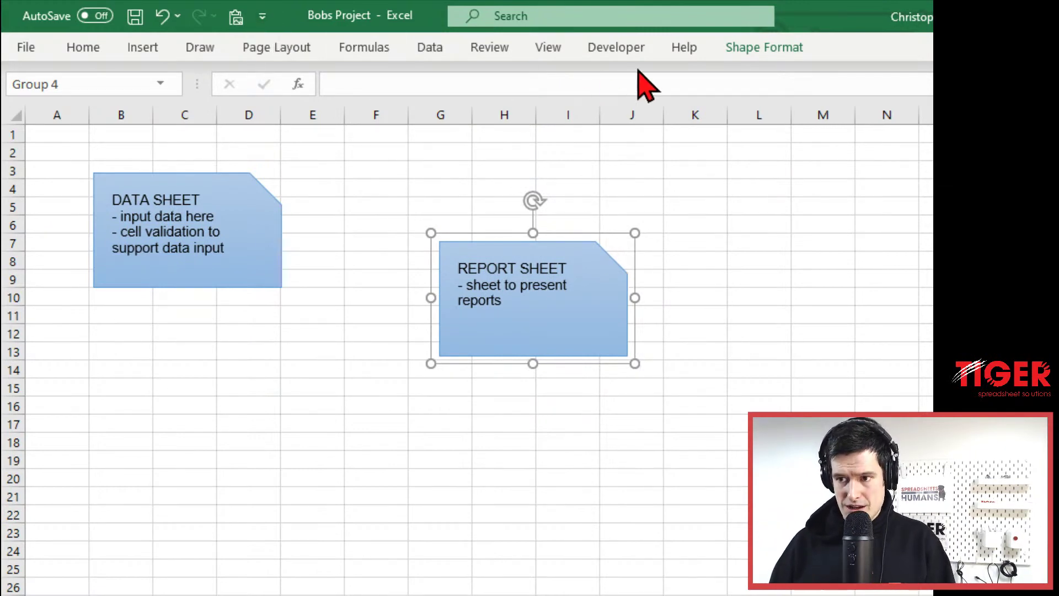
- Draw a straight arrow connector from the right side of the DATA SHEET block to the left side of the REPORT SHEET block
left_click(750, 54)
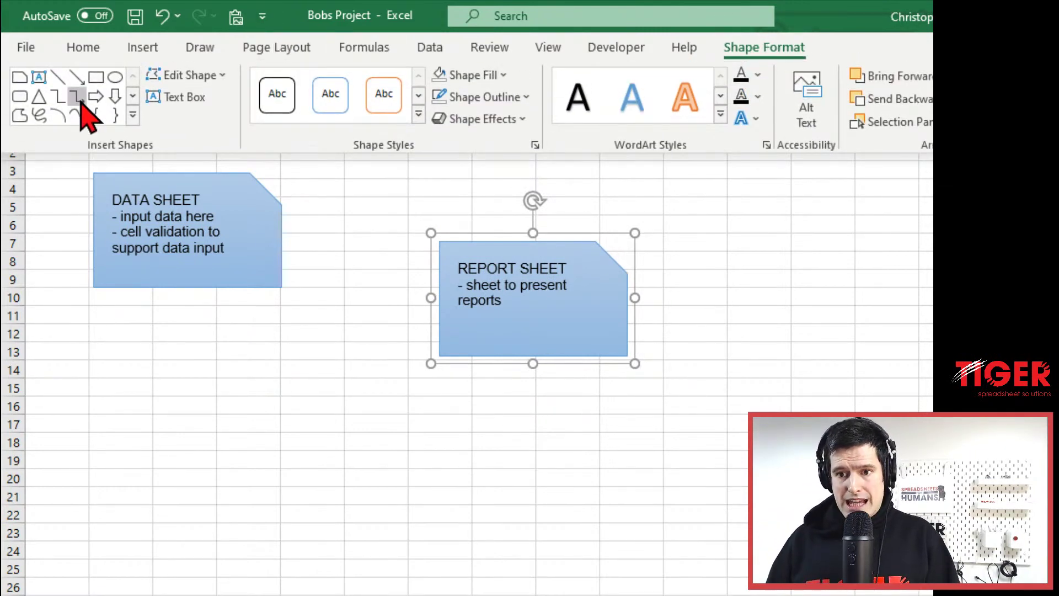
left_click(83, 77)
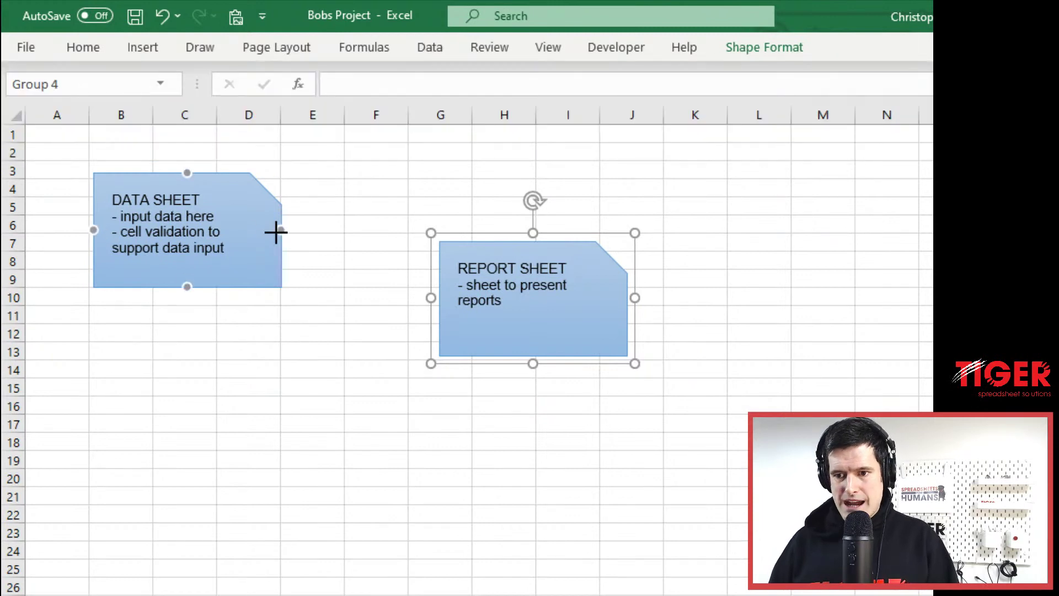
mouse_move(283, 230)
left_mouse_down()
mouse_move(437, 347)
mouse_move(430, 303)
mouse_move(440, 299)
left_mouse_up()
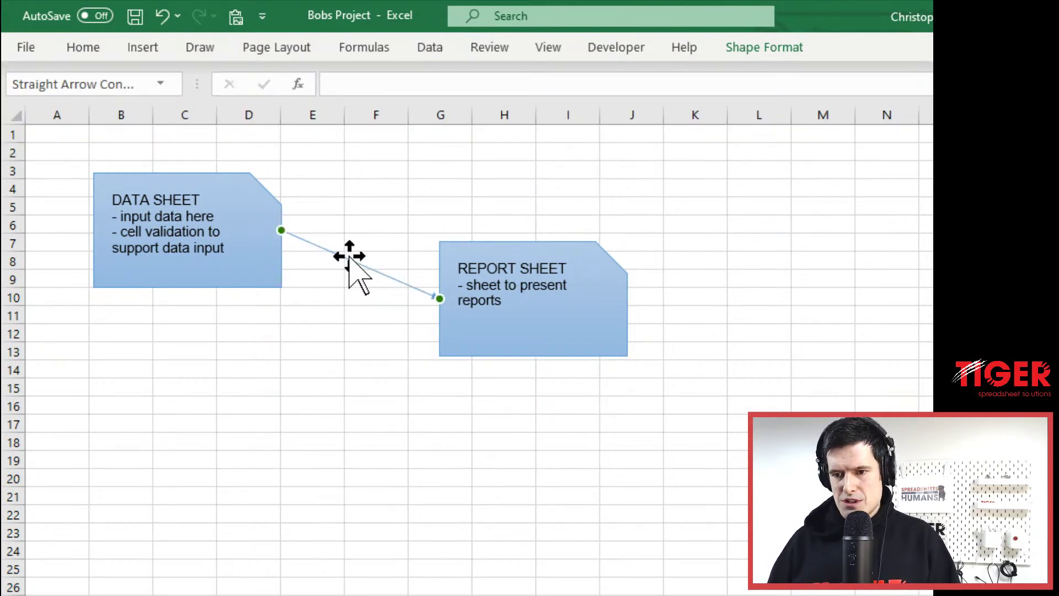
- Set the outline colour of the arrow connector to black
left_click(761, 47)
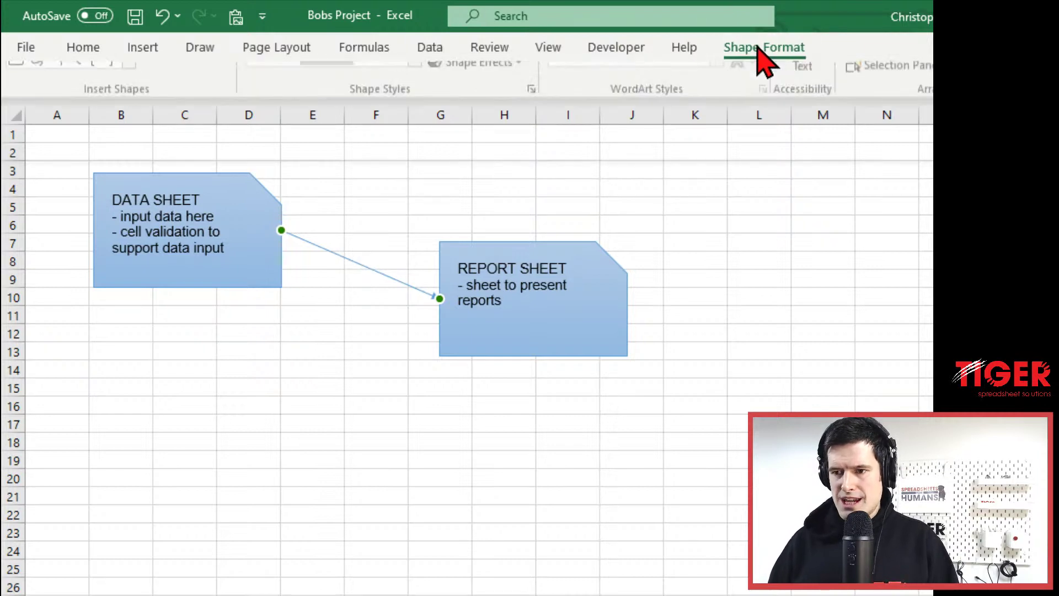
left_click(476, 97)
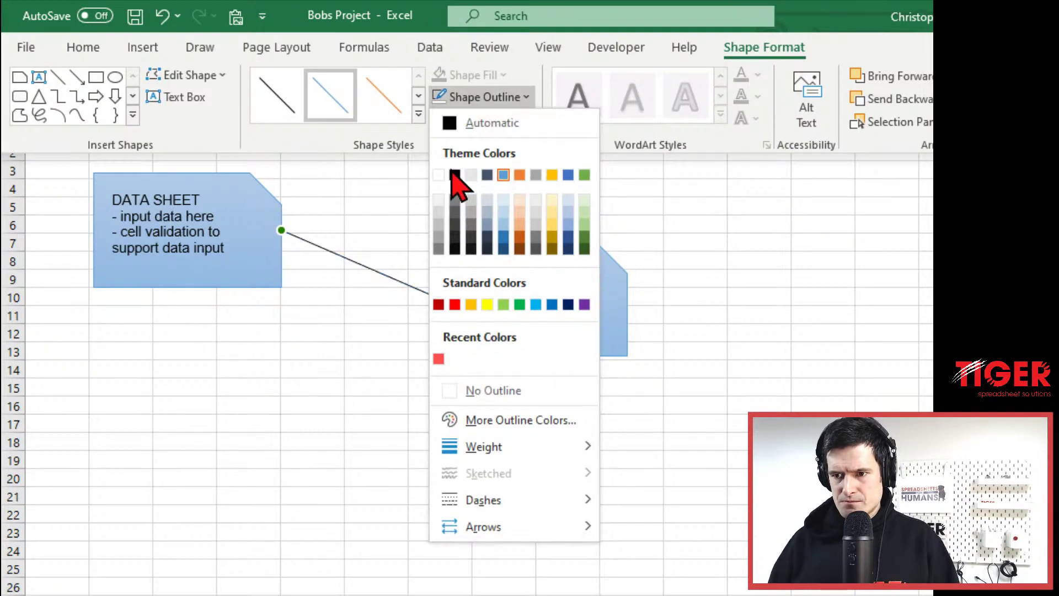
left_click(363, 202)
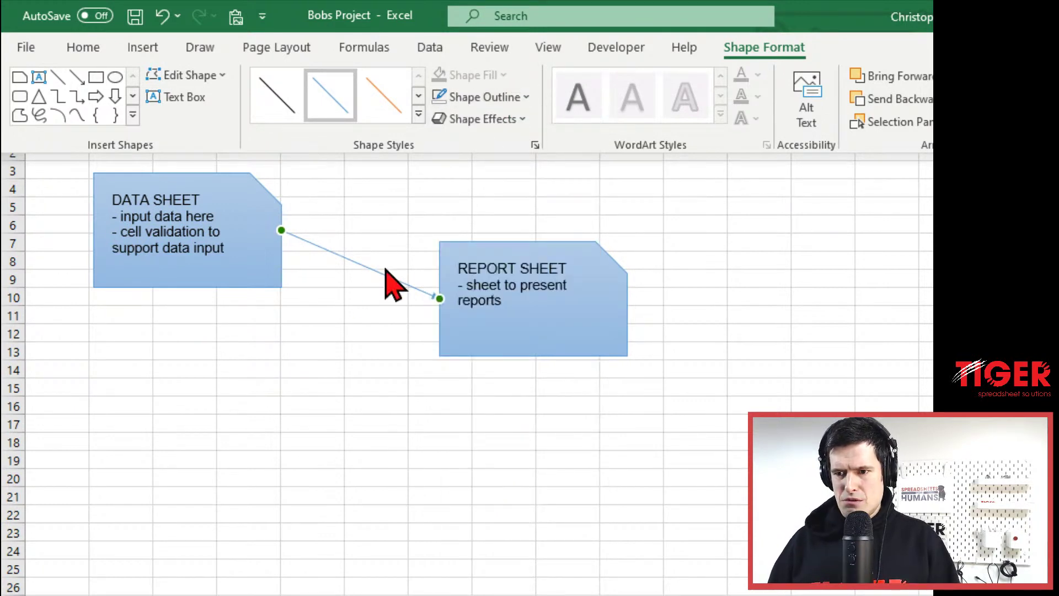
left_click(484, 98)
left_click(453, 175)
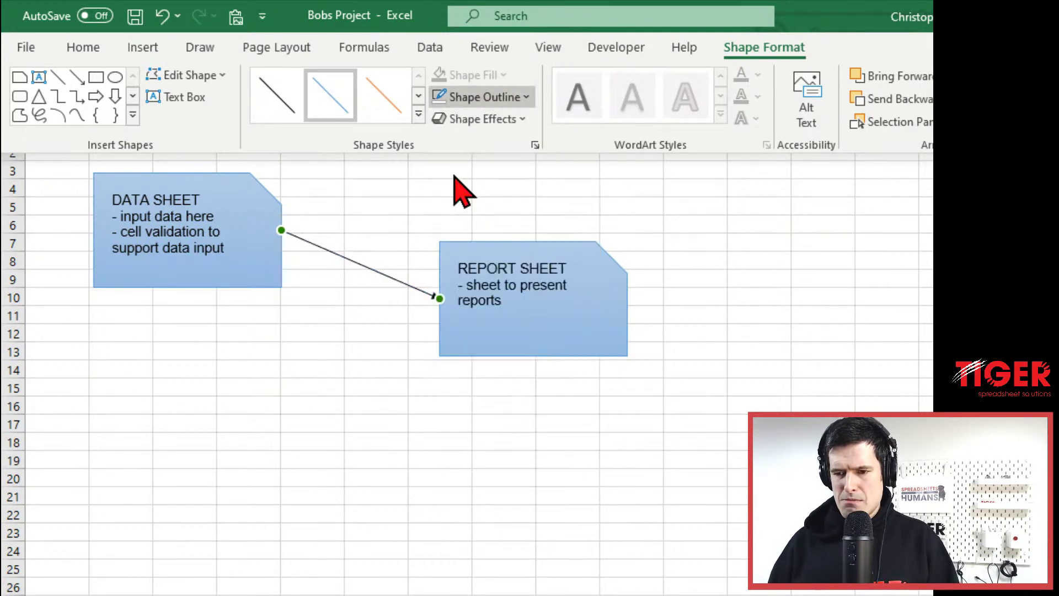
- Enlarge the arrowhead of the connector between the two blocks and deselect the connector
right_click(365, 269)
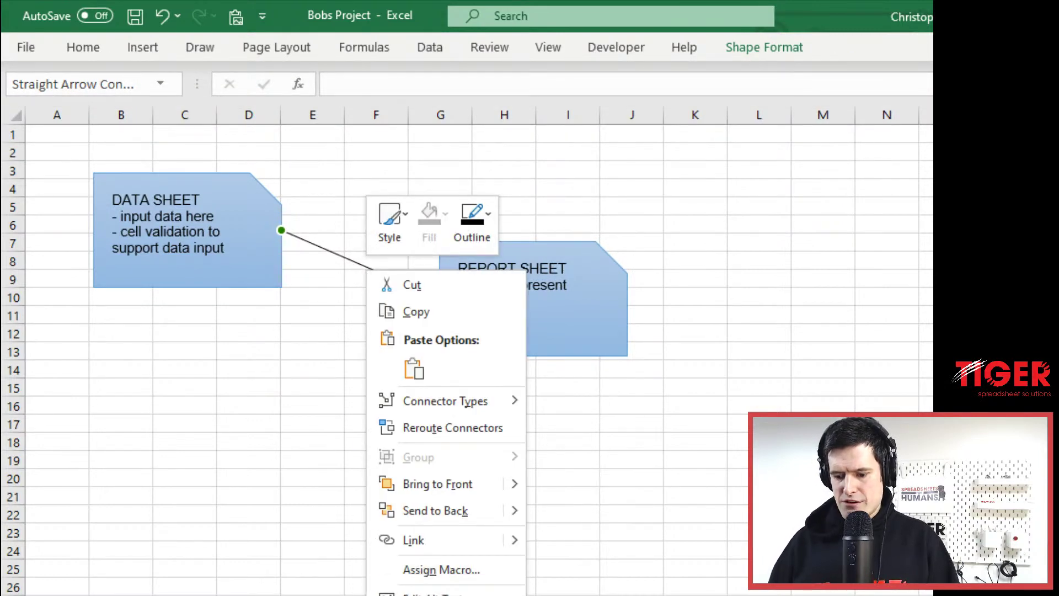
key("Escape")
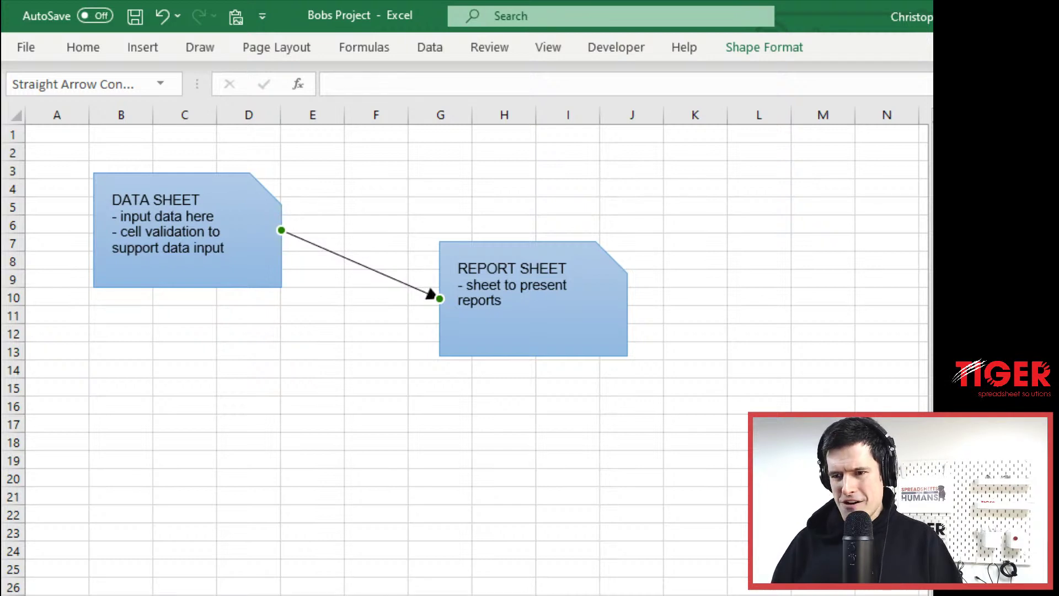
left_click(282, 498)
left_click(304, 401)
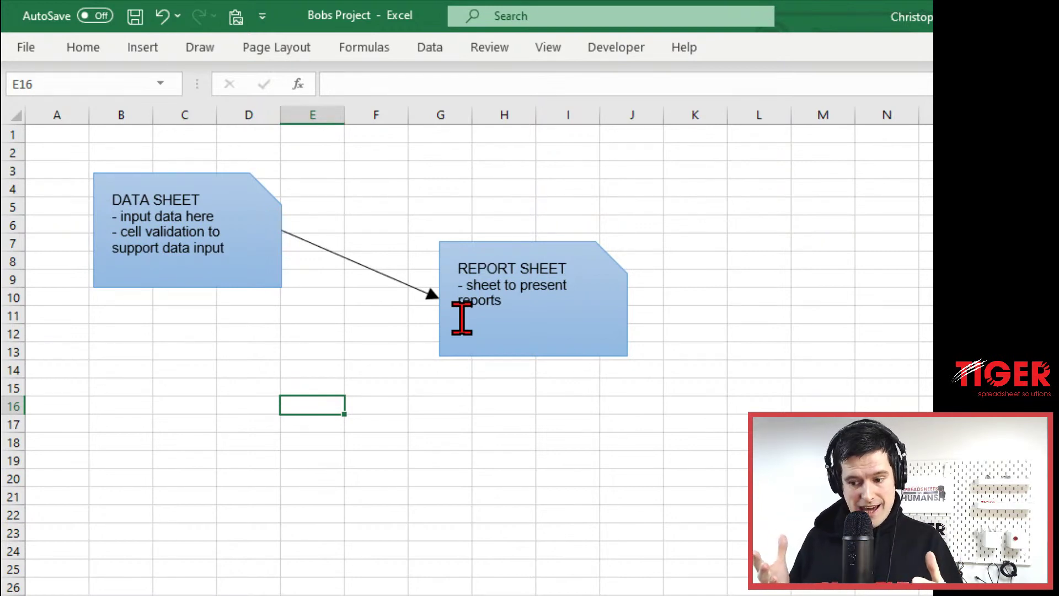
left_click(510, 281)
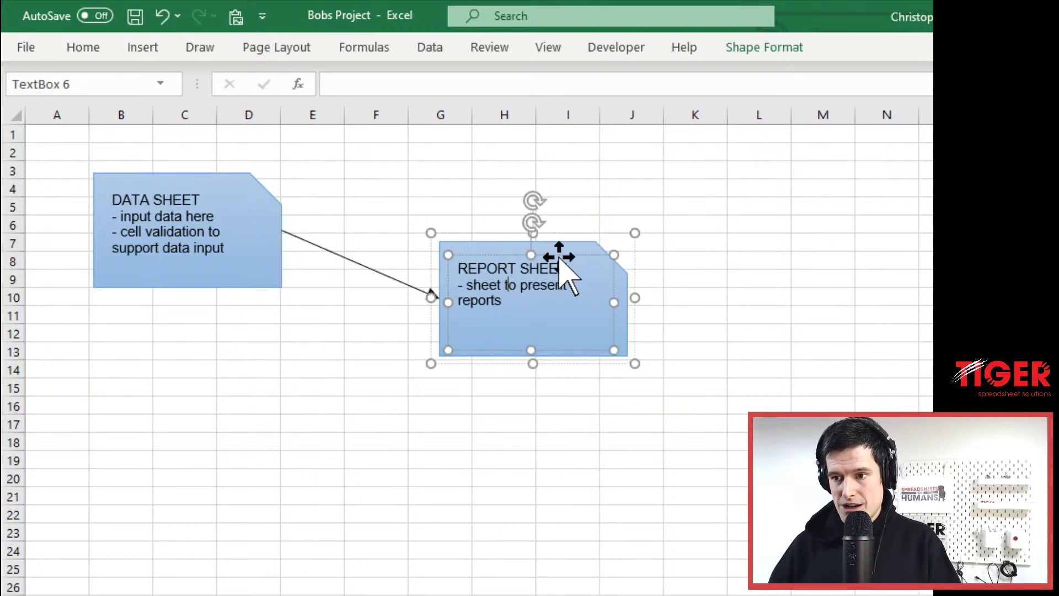
left_click_drag(566, 270, 411, 186)
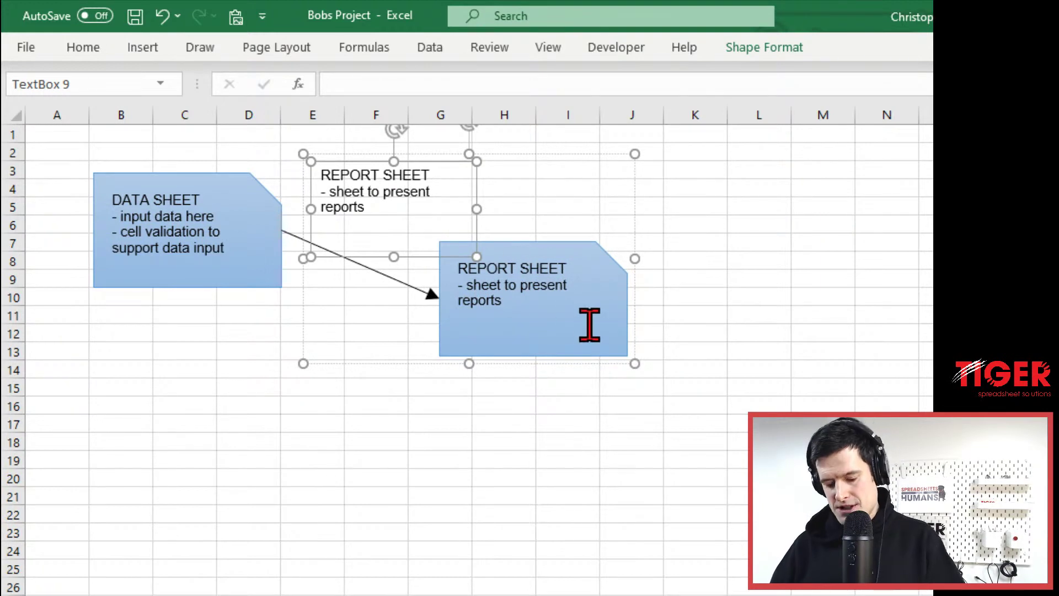
key("ctrl+z")
key("Escape")
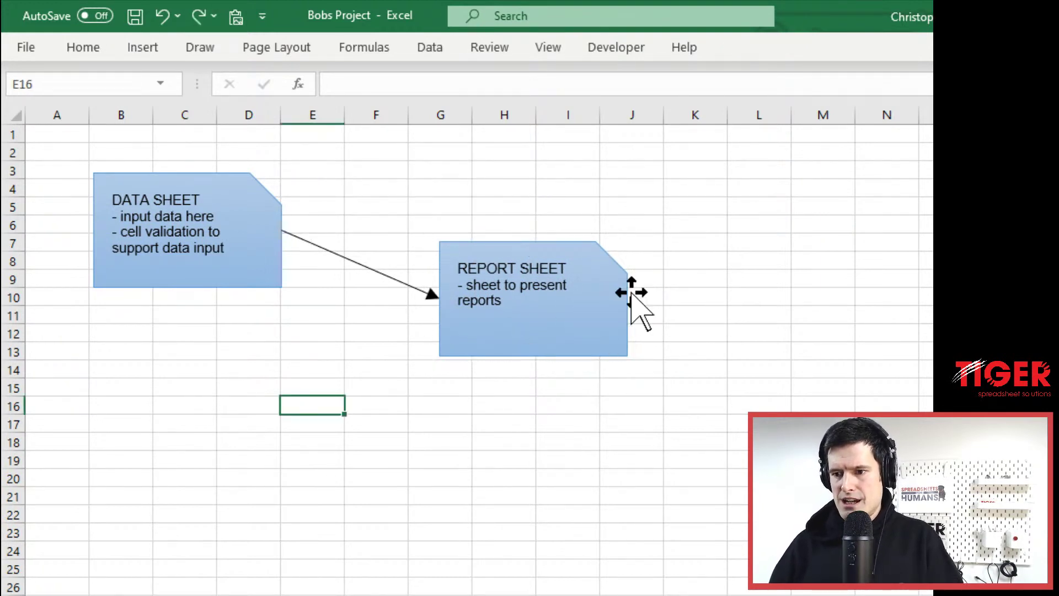
- Ungroup the REPORT SHEET block into its shape and text box, and deselect both
left_click(603, 284)
left_click(627, 271)
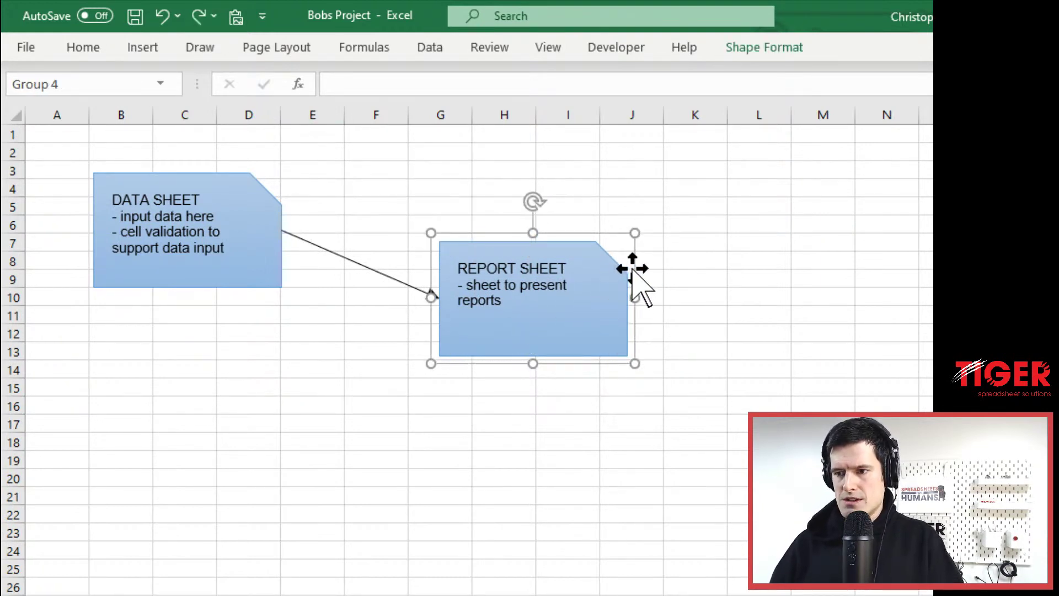
left_click(745, 48)
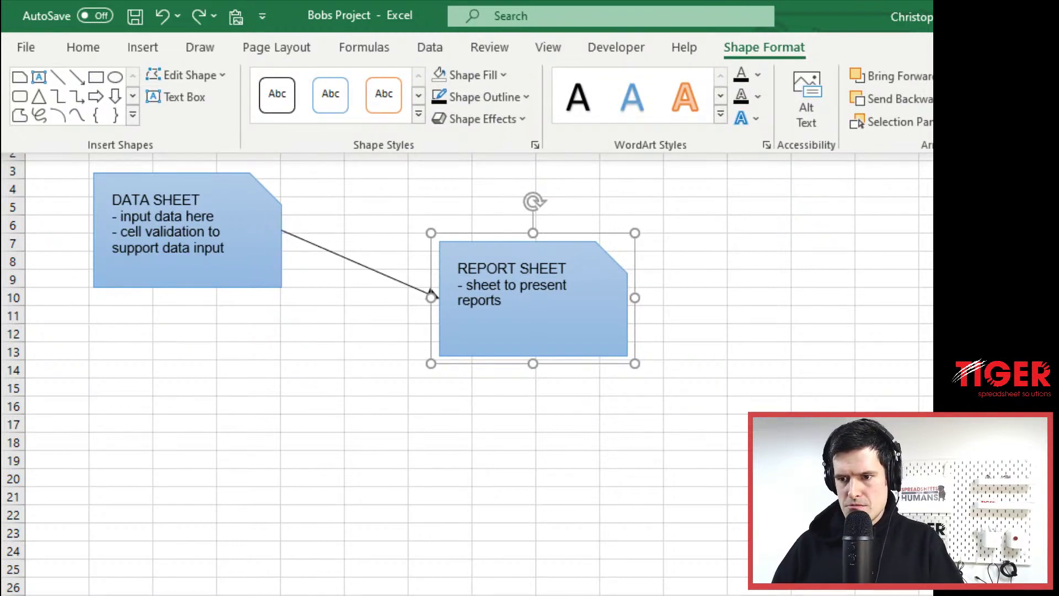
left_click(733, 389)
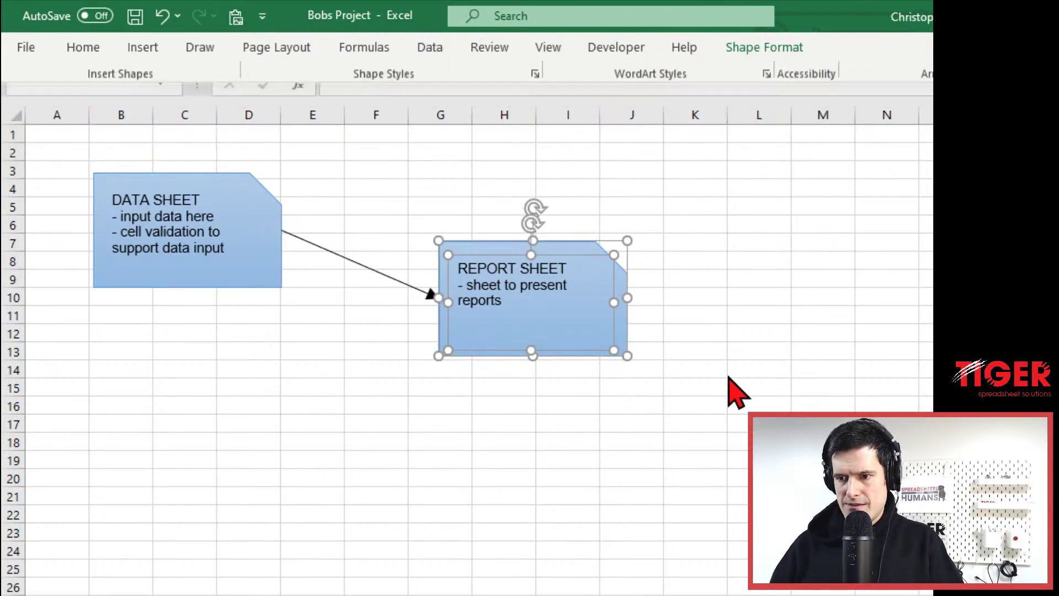
left_click(568, 254)
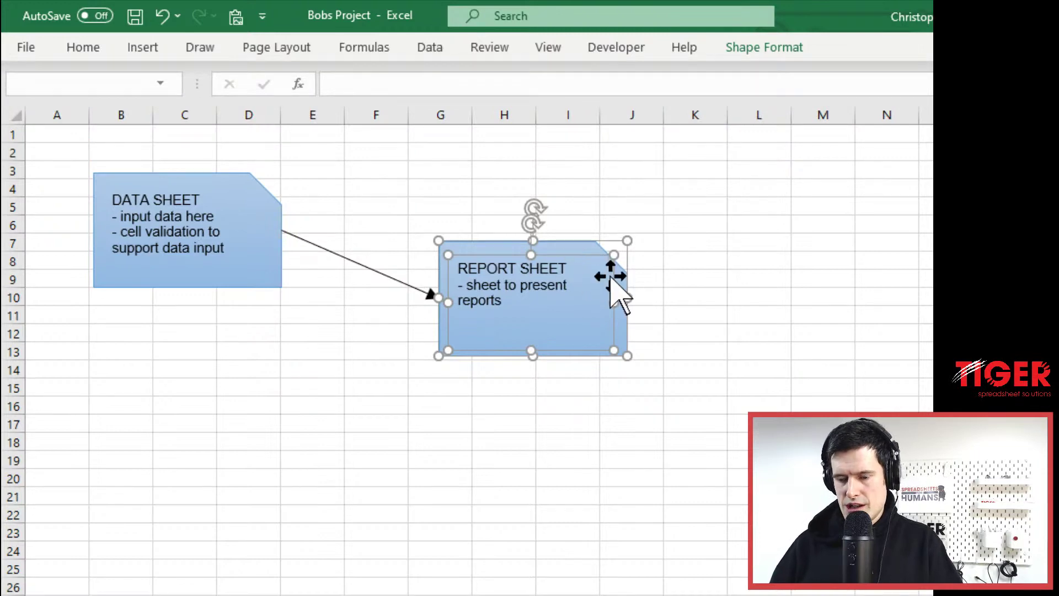
left_click(530, 527)
- Copy the REPORT SHEET text box to above the arrow and replace the copy's text with "connected via formulae"
left_click(508, 270)
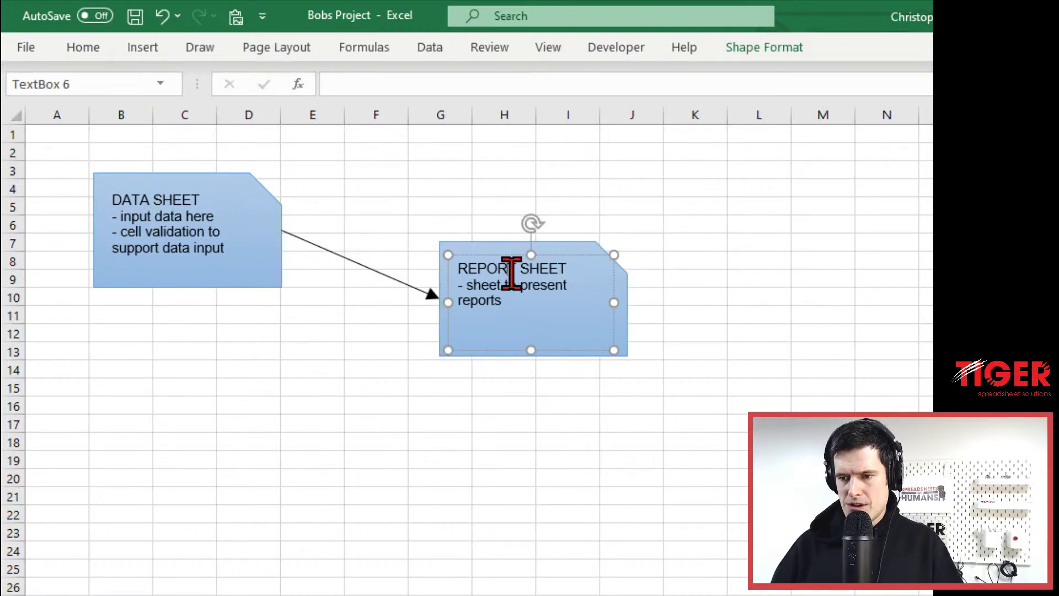
left_click_drag(613, 283, 473, 178)
left_click_drag(389, 245, 272, 161)
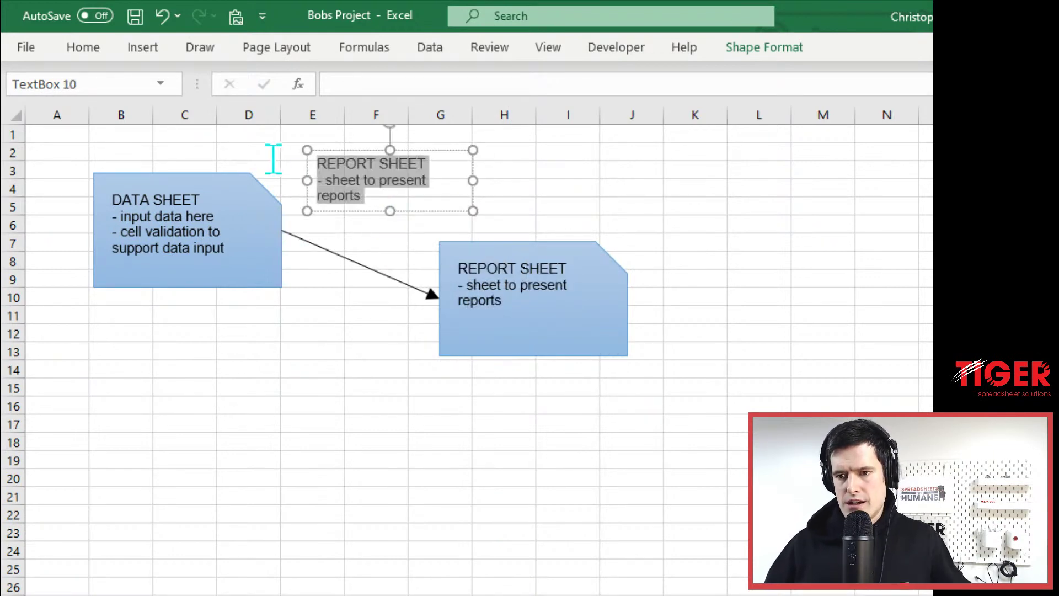
type("Conn")
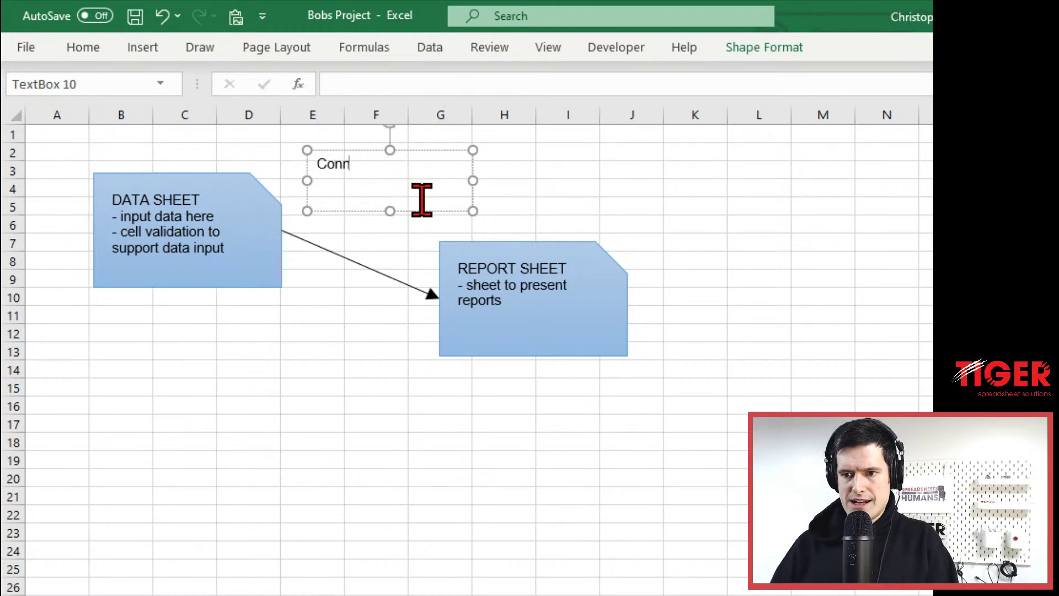
type("e")
key("BackSpace")
key("BackSpace")
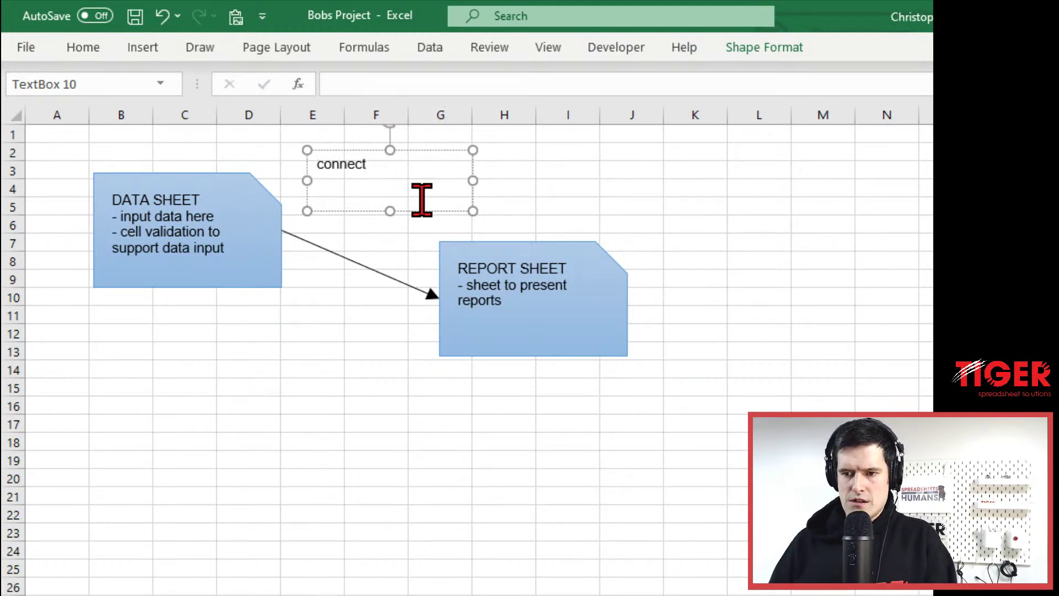
type("onnected via formulae")
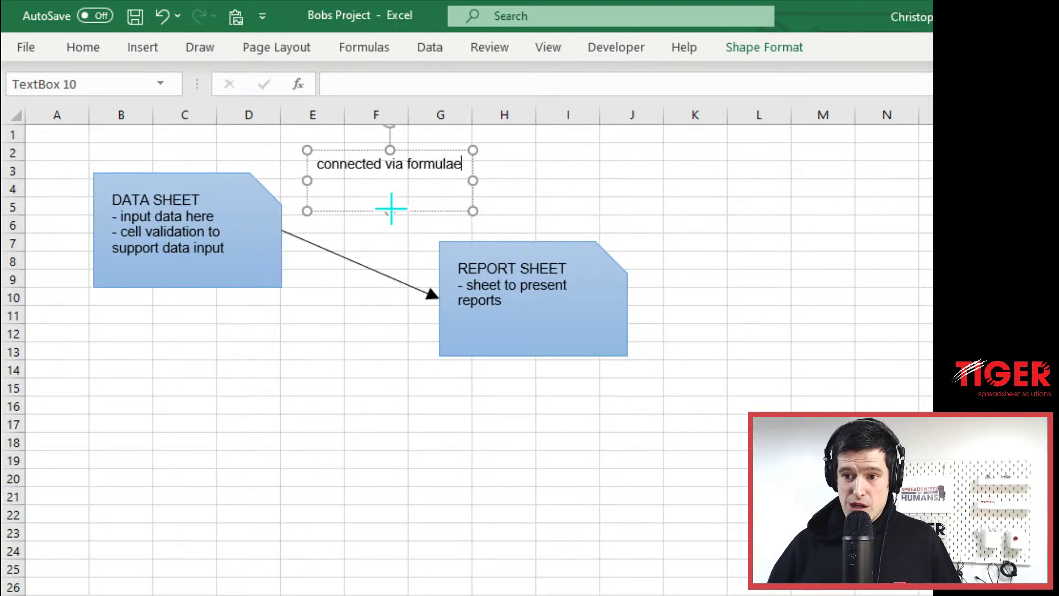
- Reduce the "connected via formulae" label to one line high and place it just above the arrow, tilted along its slope
left_click_drag(390, 210, 390, 177)
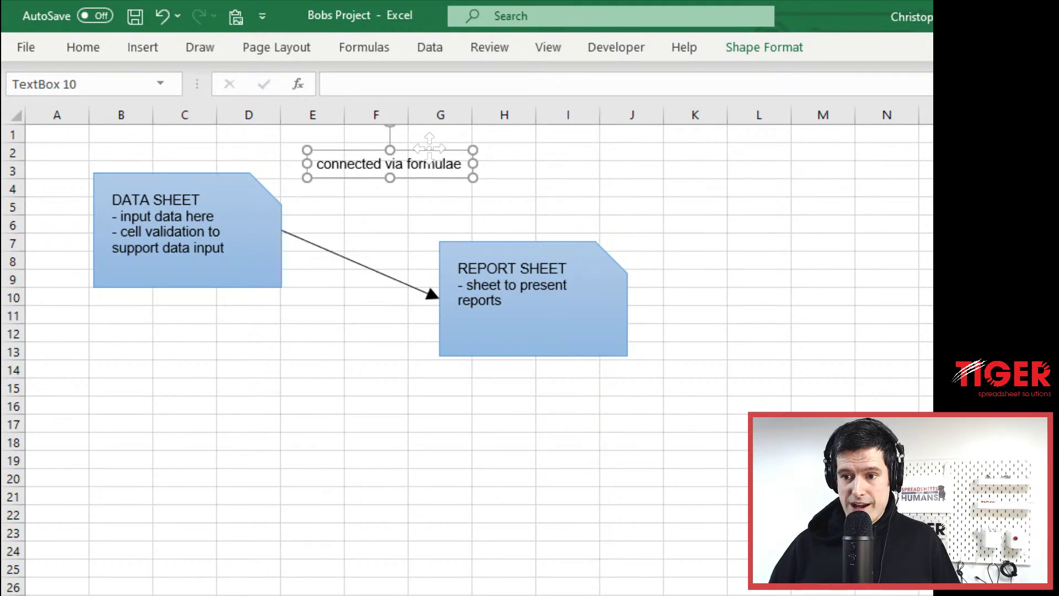
left_click_drag(429, 149, 414, 219)
left_click(413, 220)
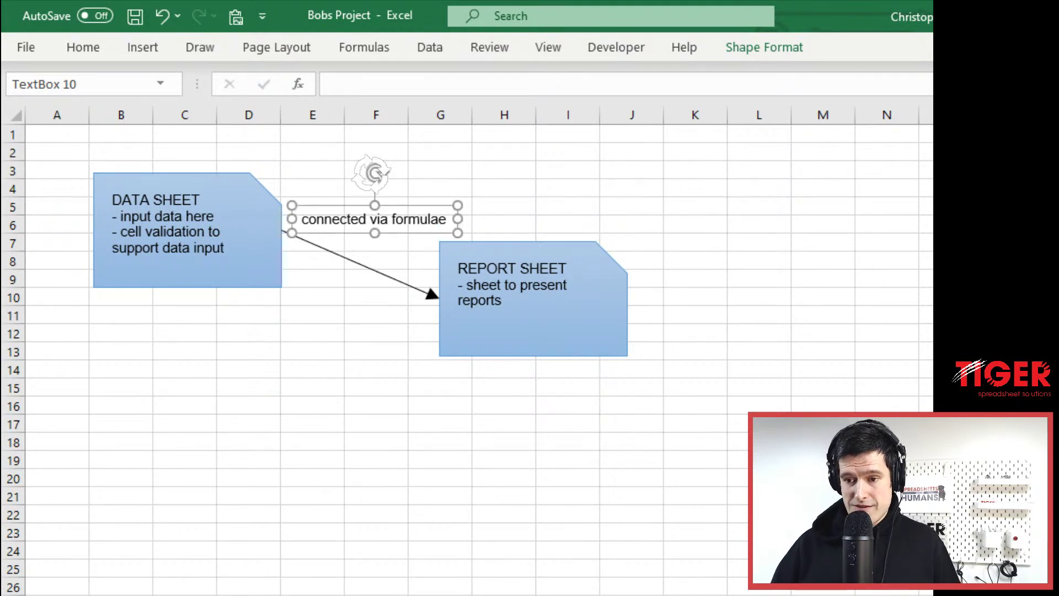
left_click_drag(371, 171, 392, 176)
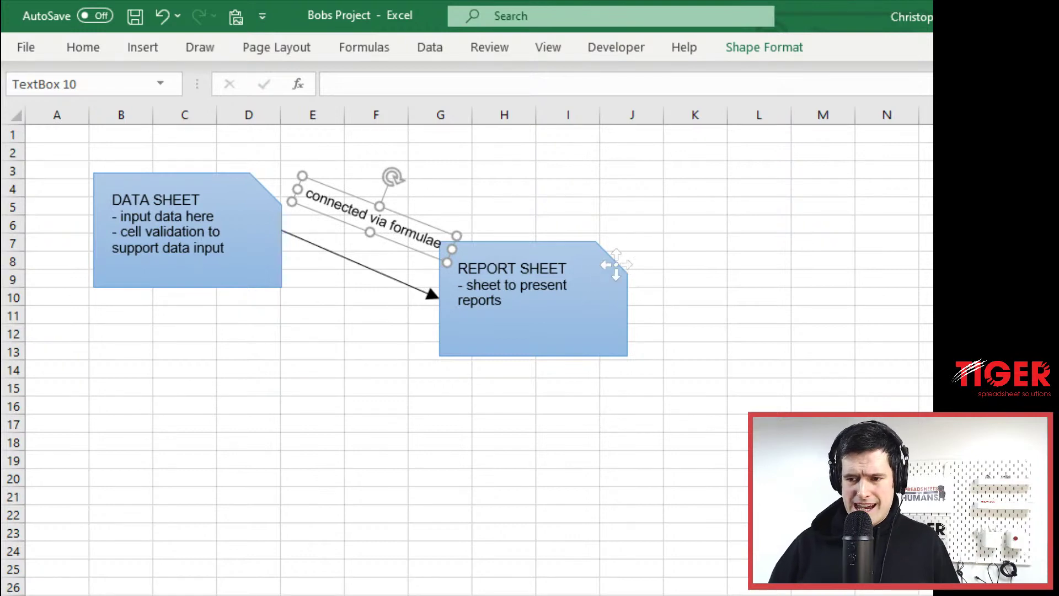
- Move the REPORT SHEET shape and its text box right to columns H to K, making room for the arrow label
left_click_drag(614, 267, 690, 271)
left_click(476, 265)
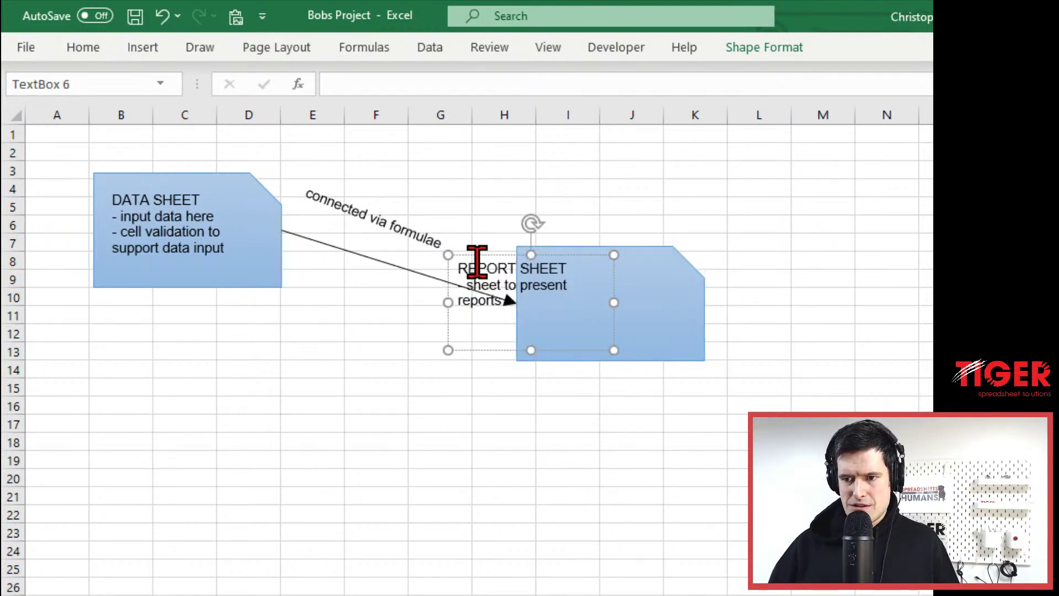
left_click_drag(491, 250, 568, 253)
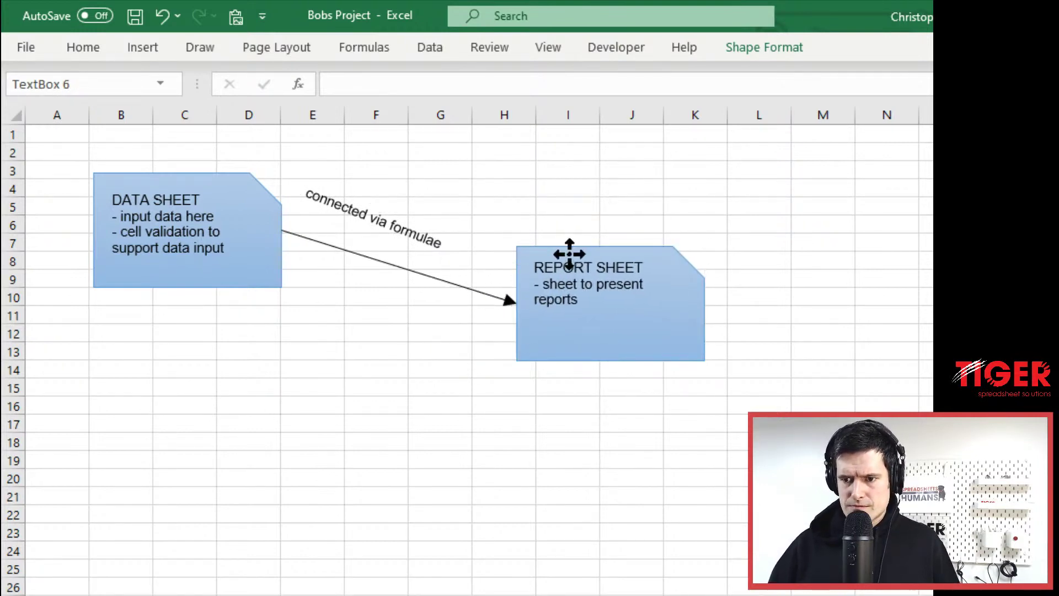
left_click(518, 223)
- Move the "connected via formulae" label closer to the arrow's middle, fine-tune its tilt to match the arrow, and deselect it
left_click(396, 221)
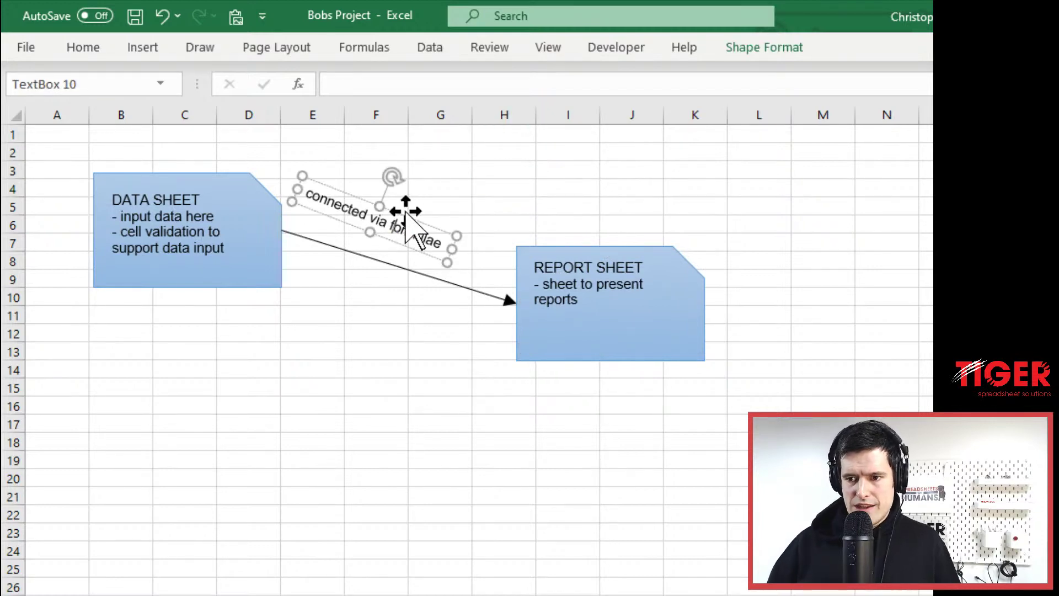
left_click_drag(406, 209, 431, 241)
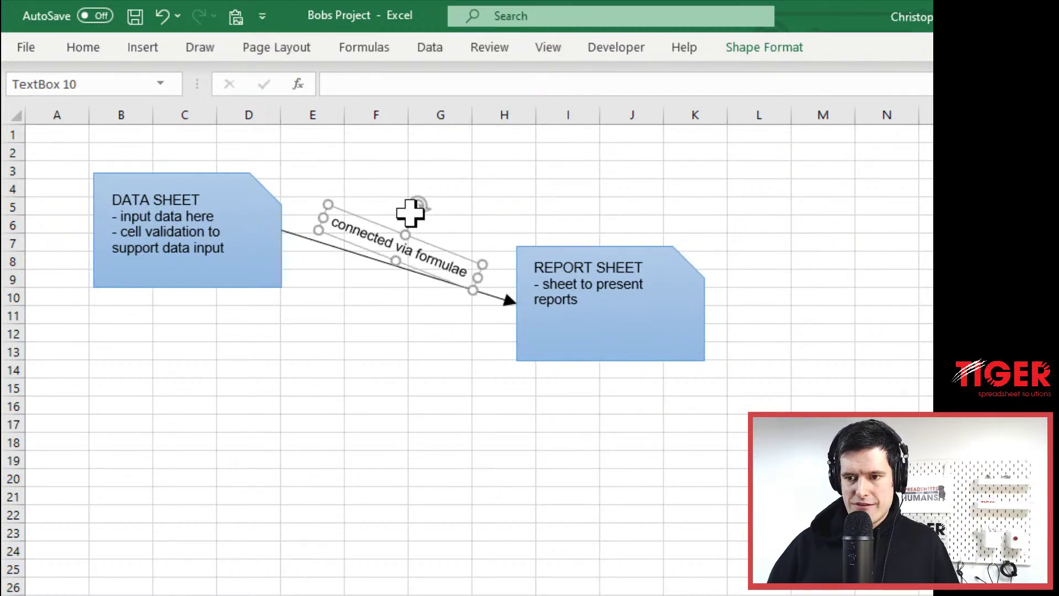
left_click_drag(411, 204, 413, 207)
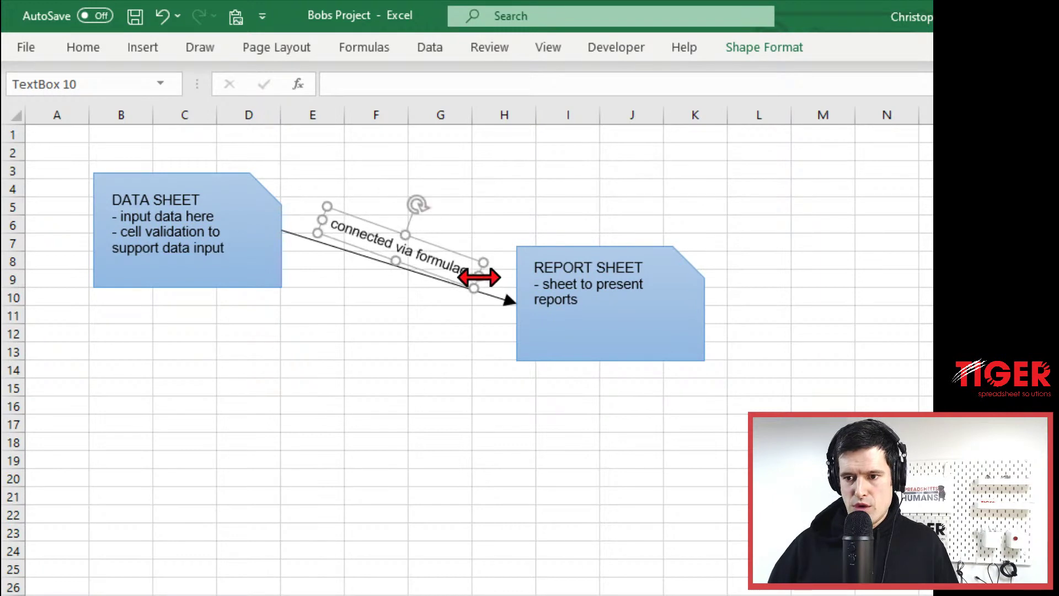
left_click(909, 280)
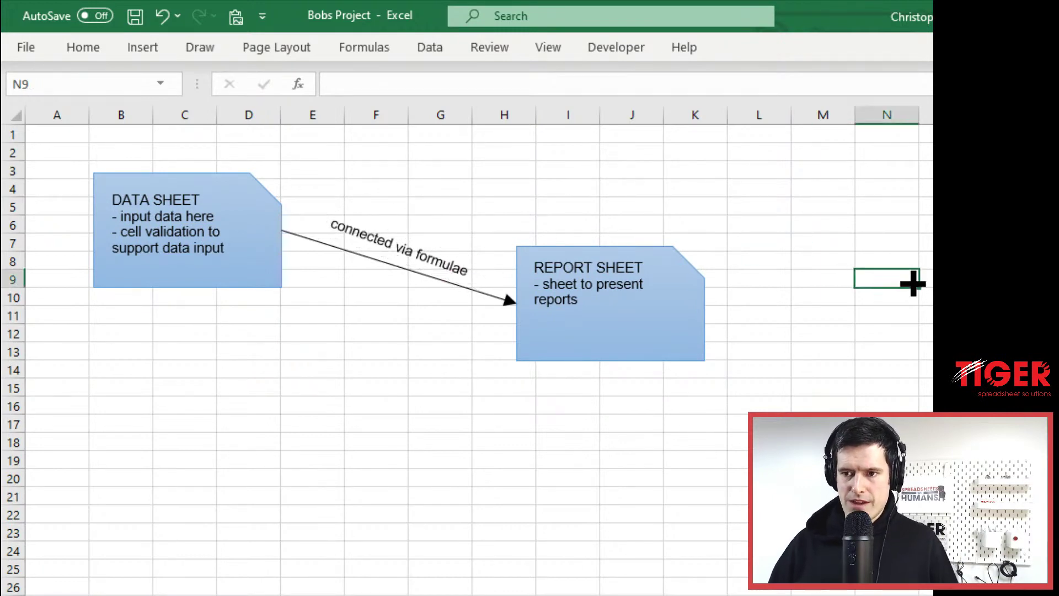
- Hide the Blank sheet's gridlines and slightly adjust the tilt of the "connected via formulae" label
left_click(548, 51)
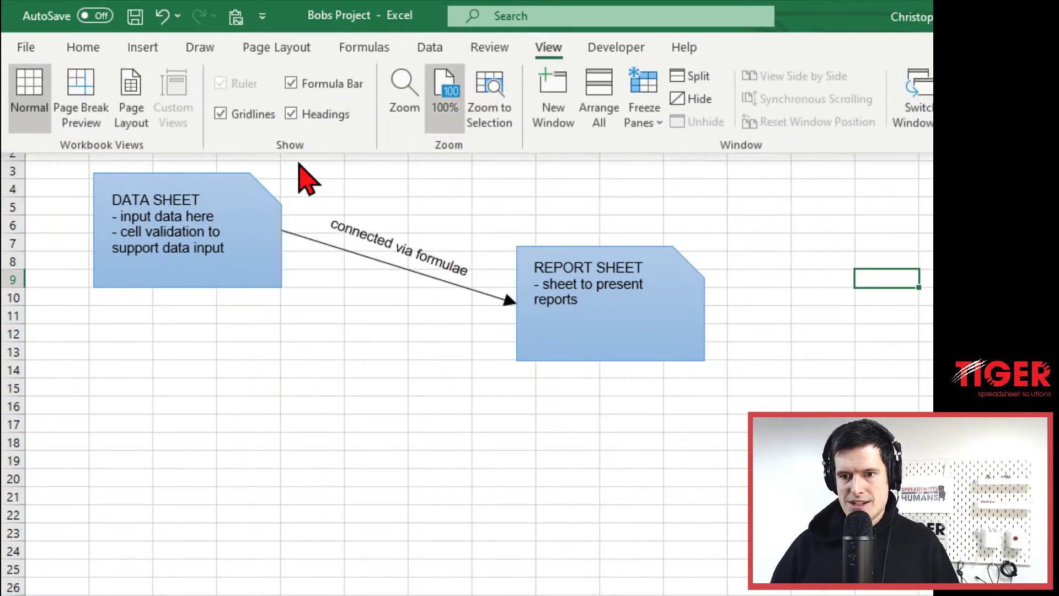
left_click(220, 113)
left_click(415, 238)
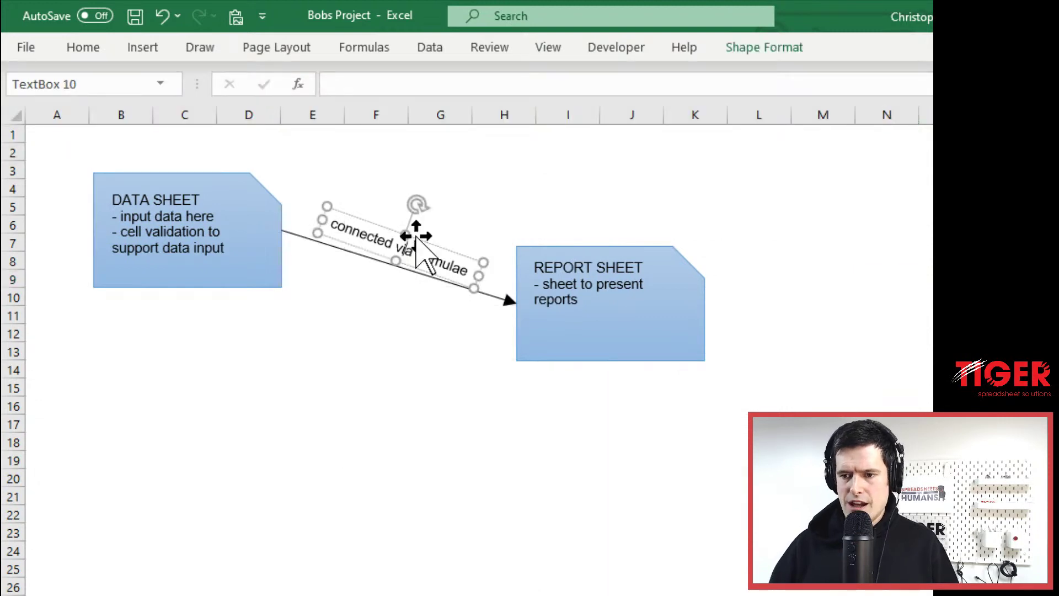
left_click_drag(418, 206, 414, 213)
left_click(518, 159)
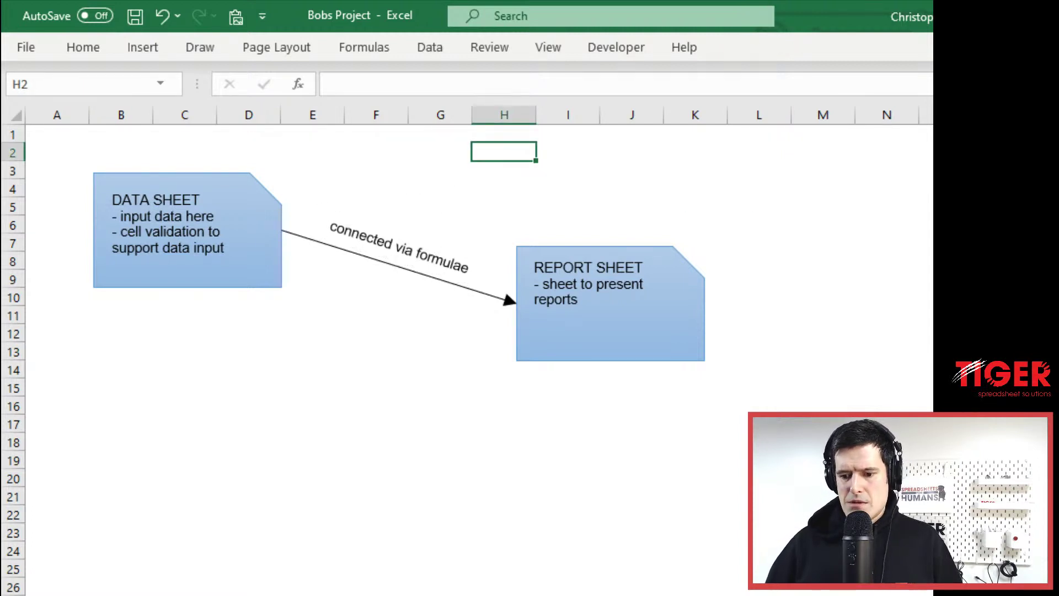
- Examine the Daily Reports sheet's Cash Receipts layout, checking its field headings and the empty record blocks across the columns
key("ctrl+Page_Up")
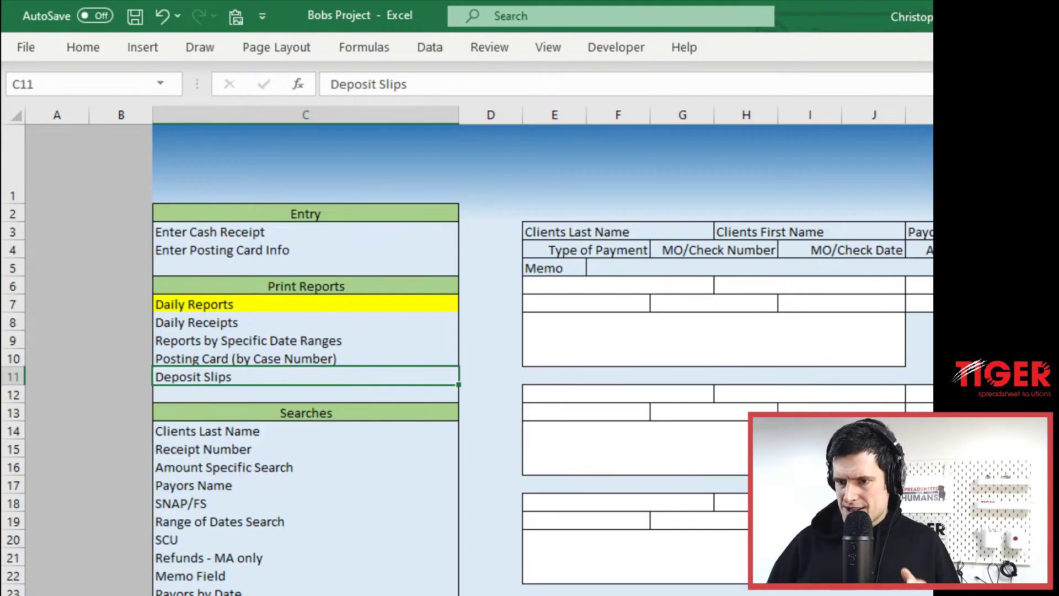
left_click(621, 342)
key("Up")
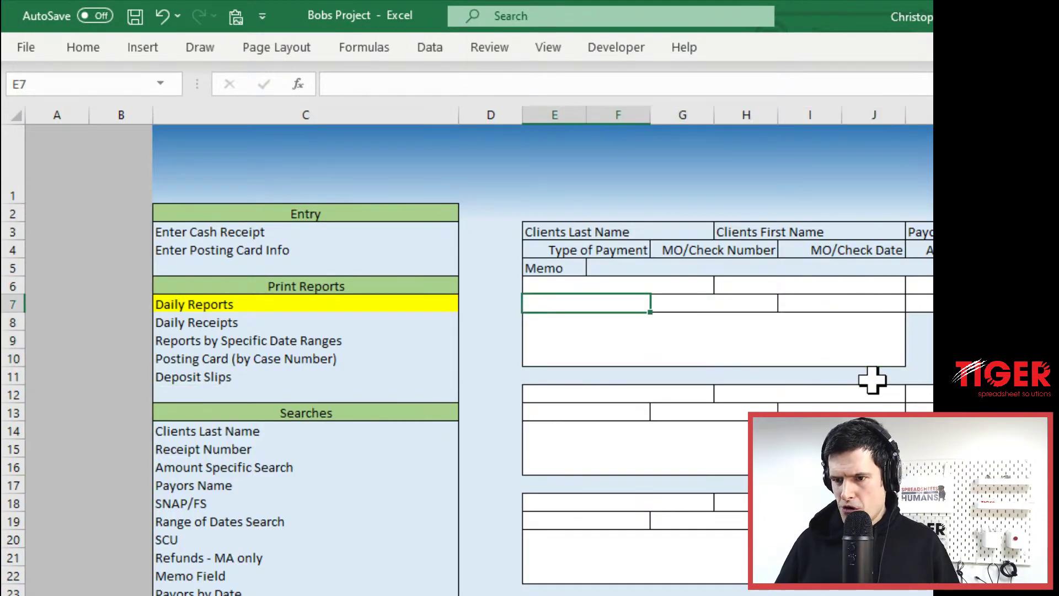
key("Up")
key("Right")
key("Right")
key("Right")
key("Right")
key("Right")
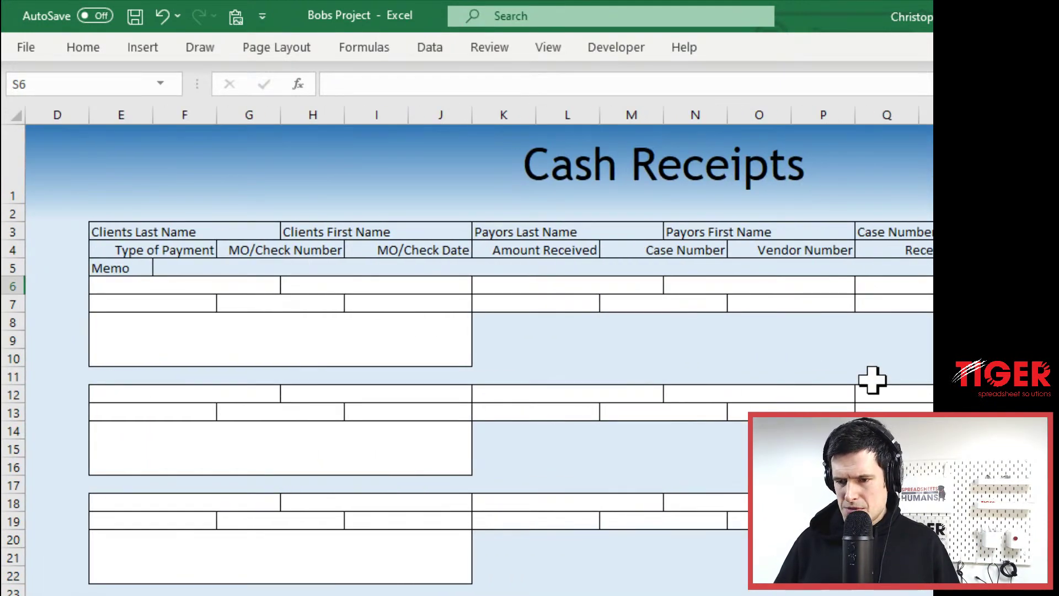
key("Home")
key("Right")
key("Right")
key("Right")
key("Right")
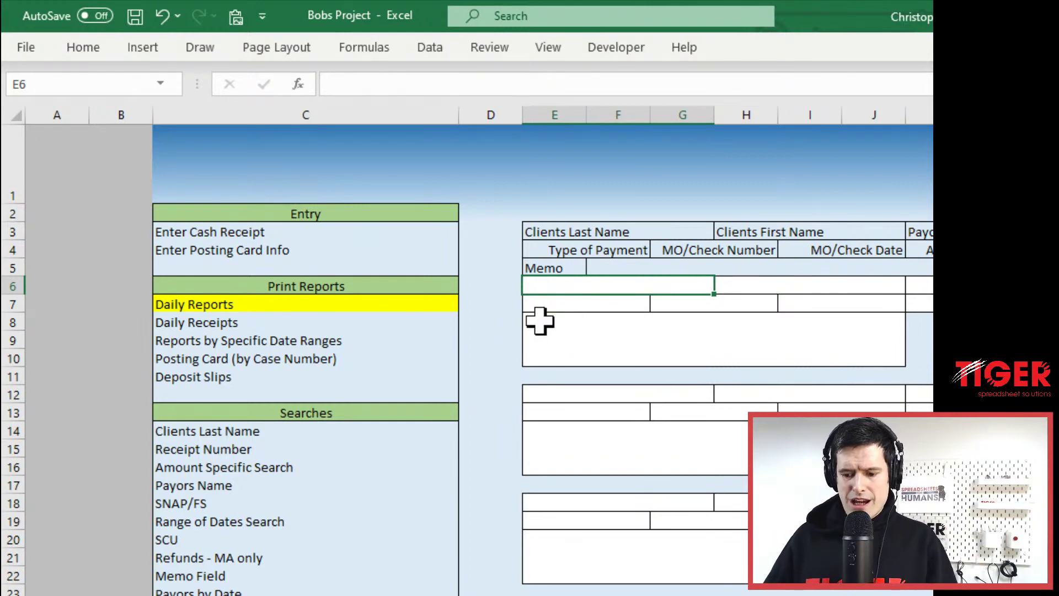
key("Tab")
key("Tab")
key("Tab")
key("Tab")
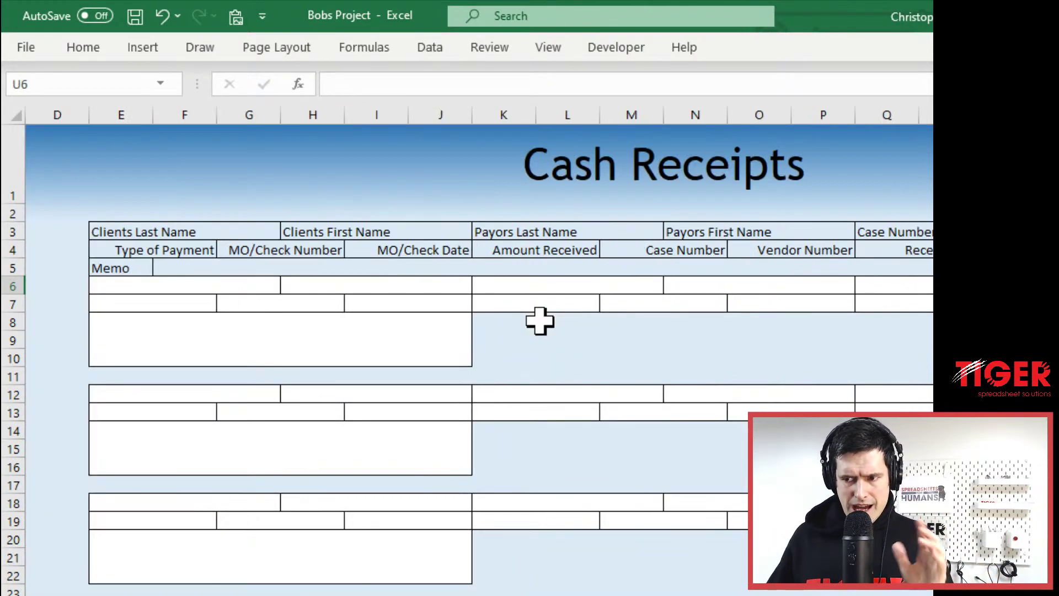
key("Home")
key("Right")
key("Right")
key("Right")
key("Right")
key("Right")
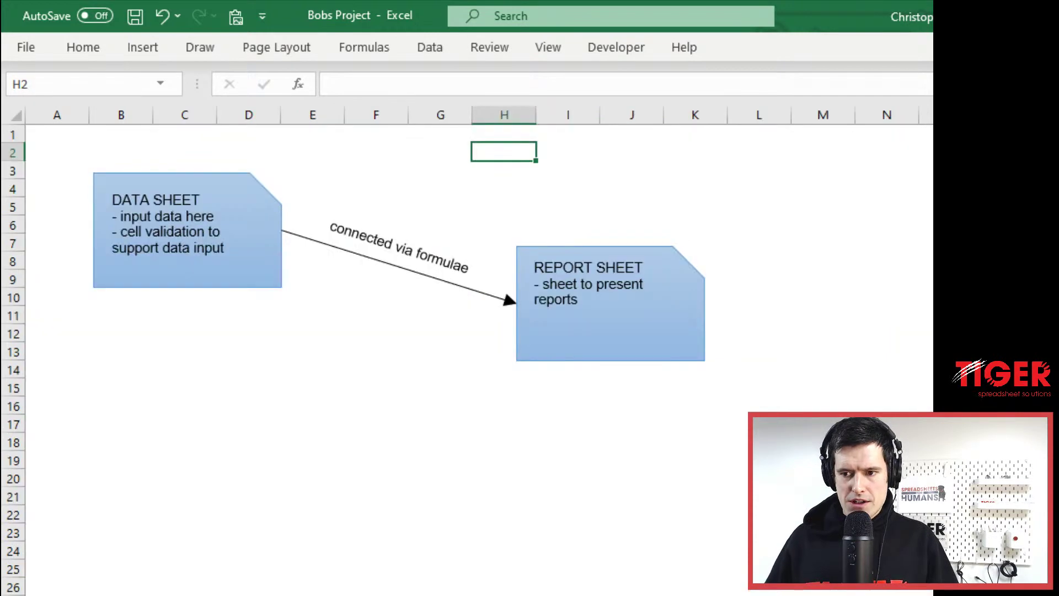
- On the Blank sheet, change the arrow label's wording from "formulae" to "VBA routine / button"
left_click(418, 251)
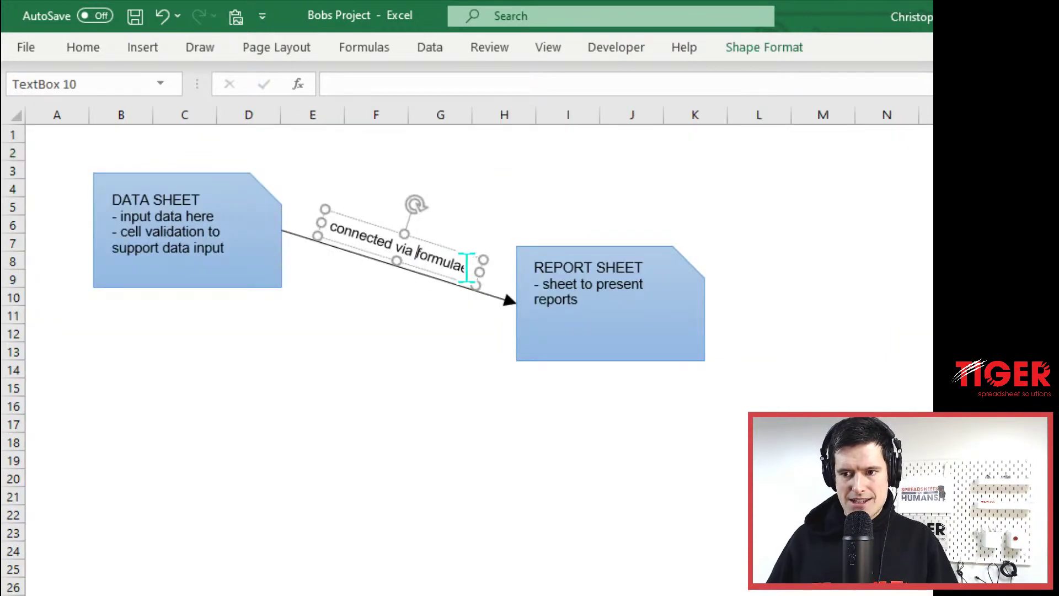
left_click_drag(466, 266, 420, 249)
type("VBA routi")
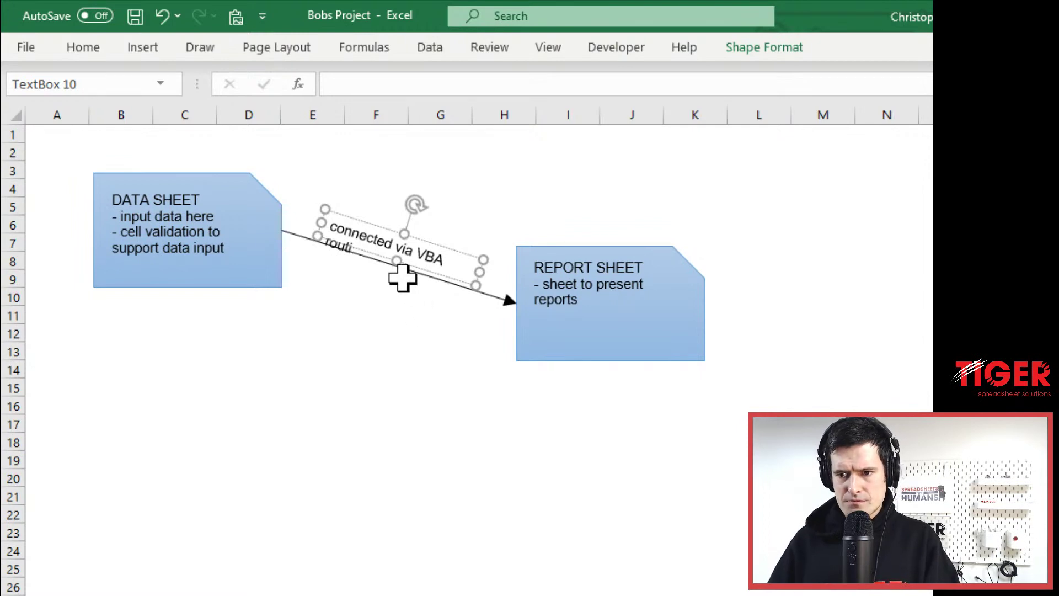
type("ne /")
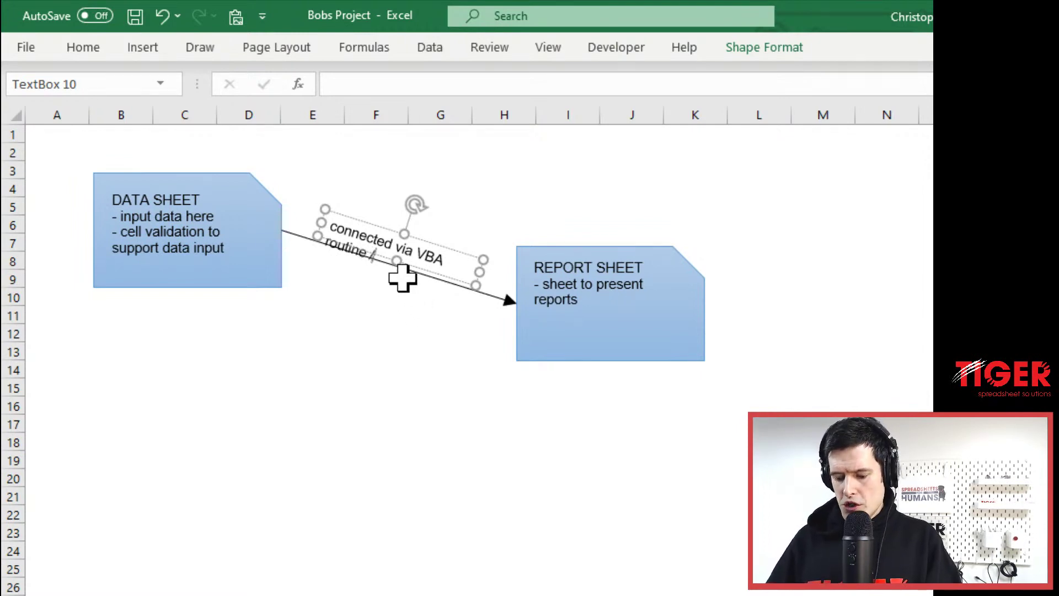
type(" button")
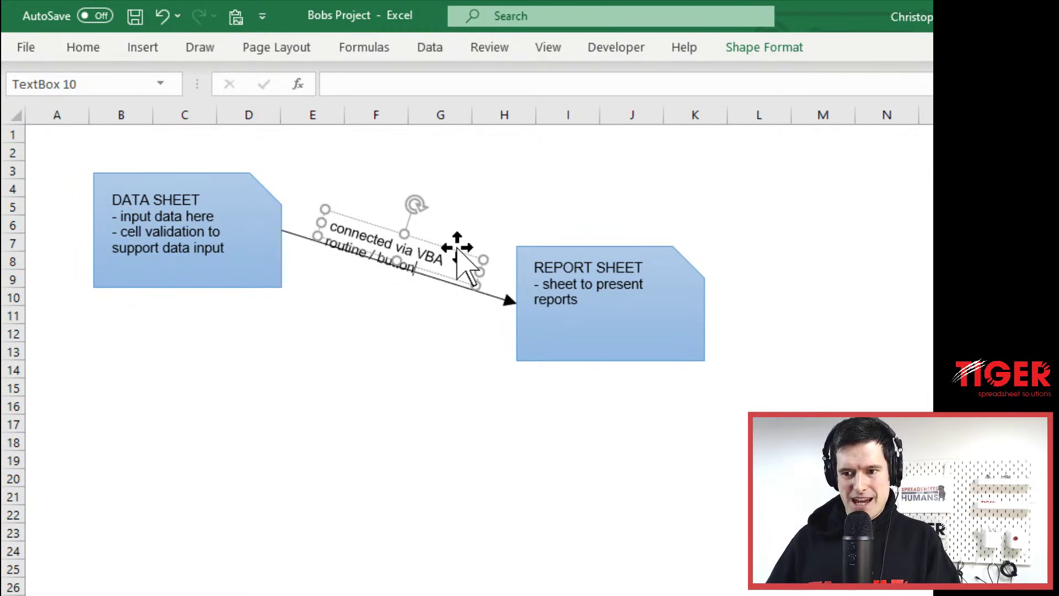
- Enlarge the "connected via VBA routine / button" label to two lines high, place it just above the arrow, and deselect it
key("ctrl+z")
left_click(459, 239)
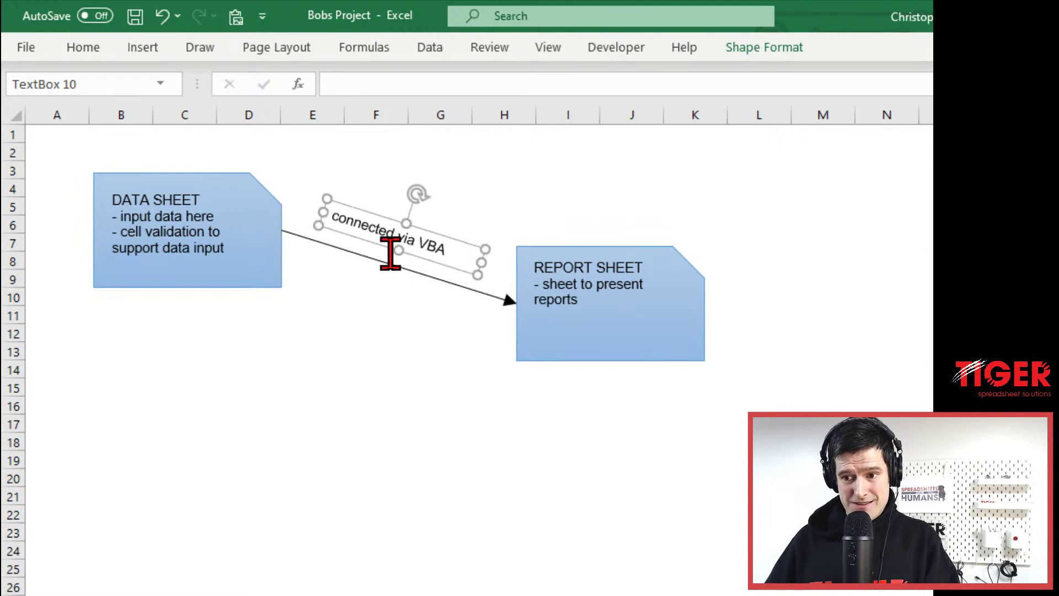
left_click_drag(397, 252, 391, 275)
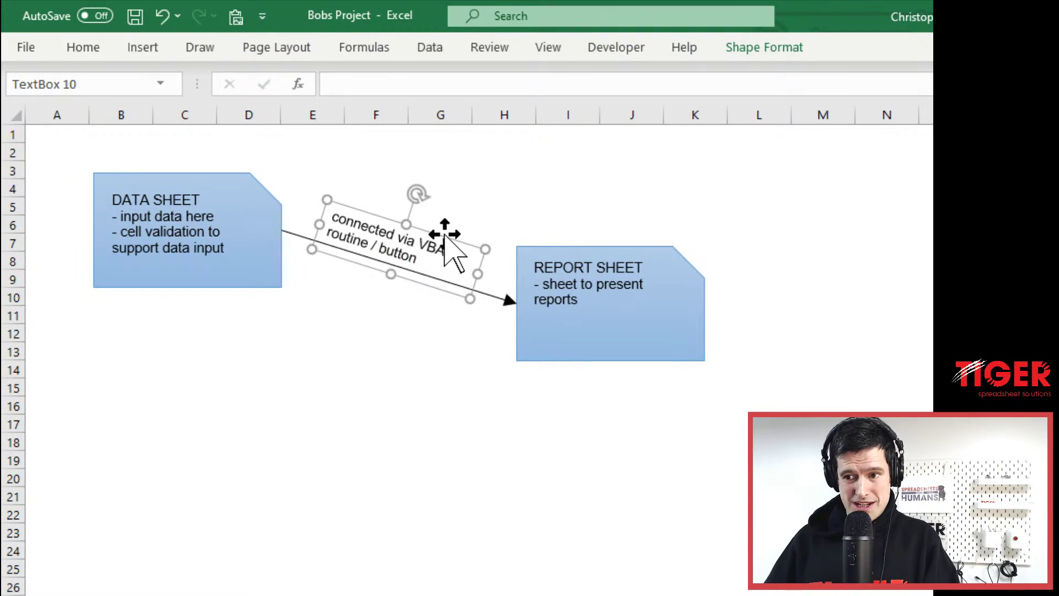
key("Escape")
left_click(448, 227)
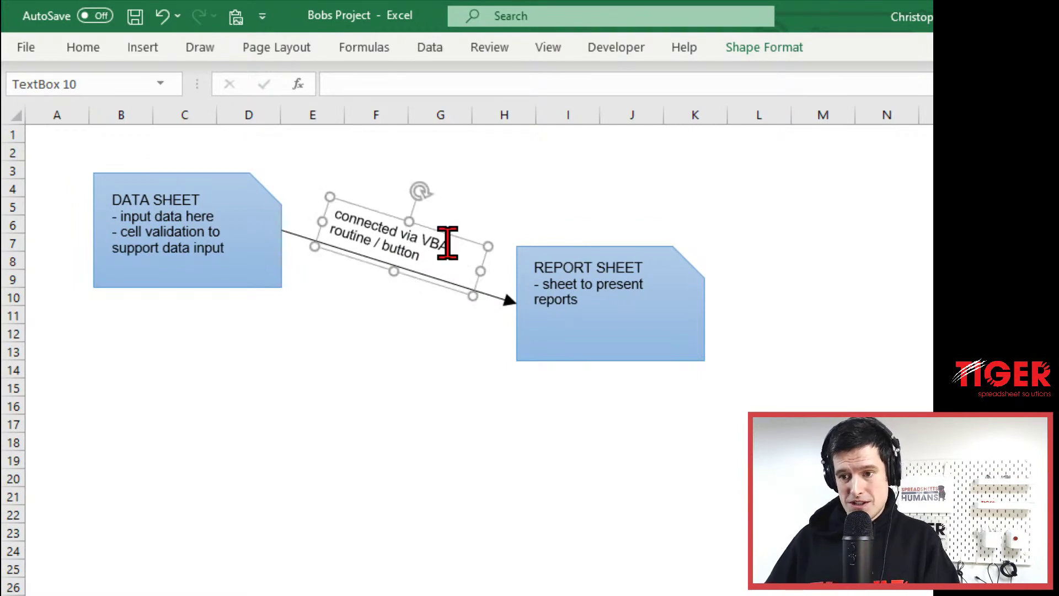
left_click(392, 347)
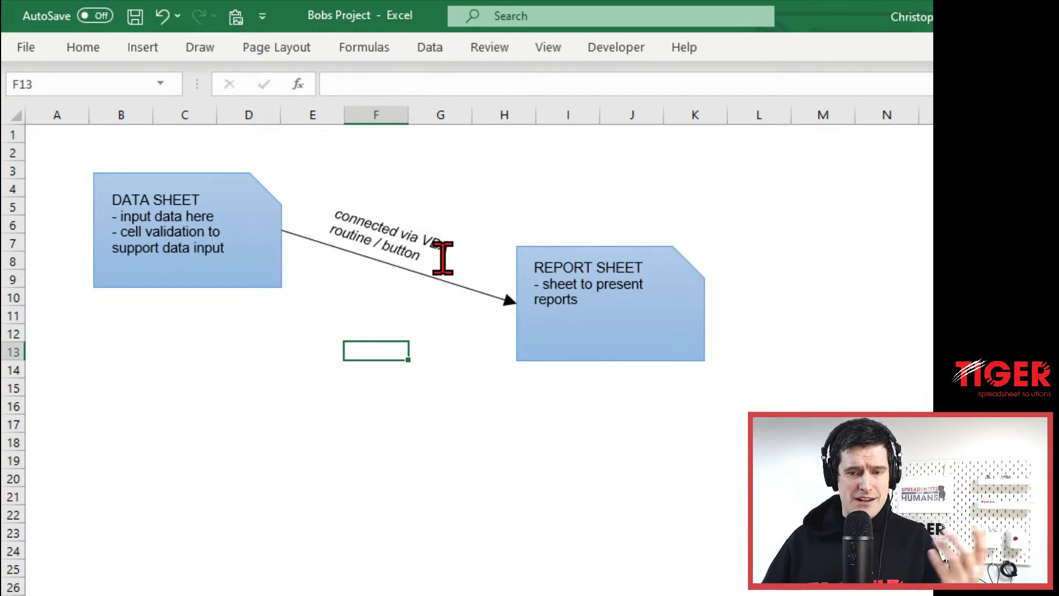
left_click(322, 439)
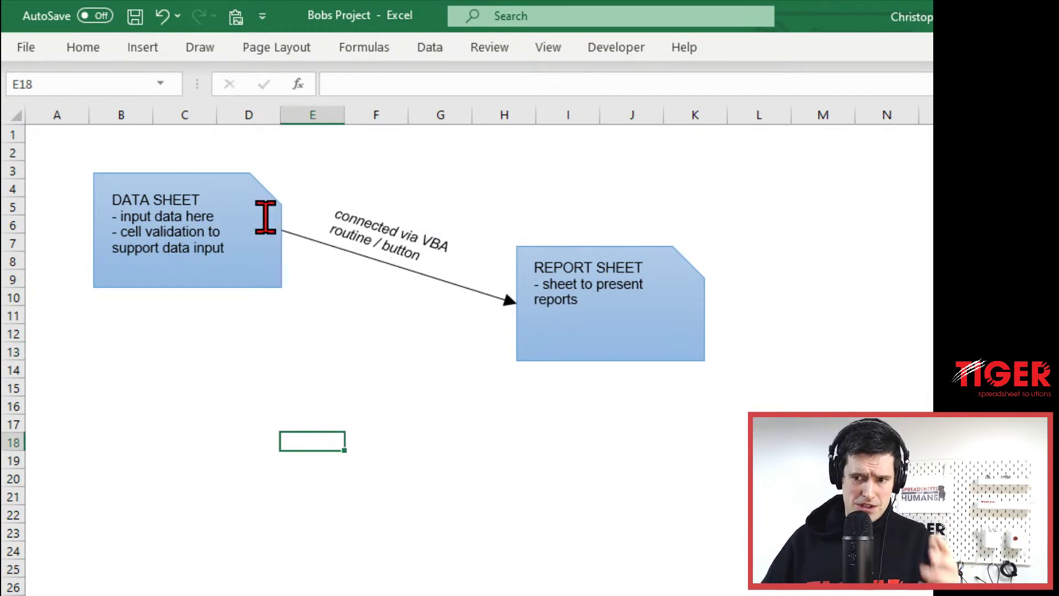
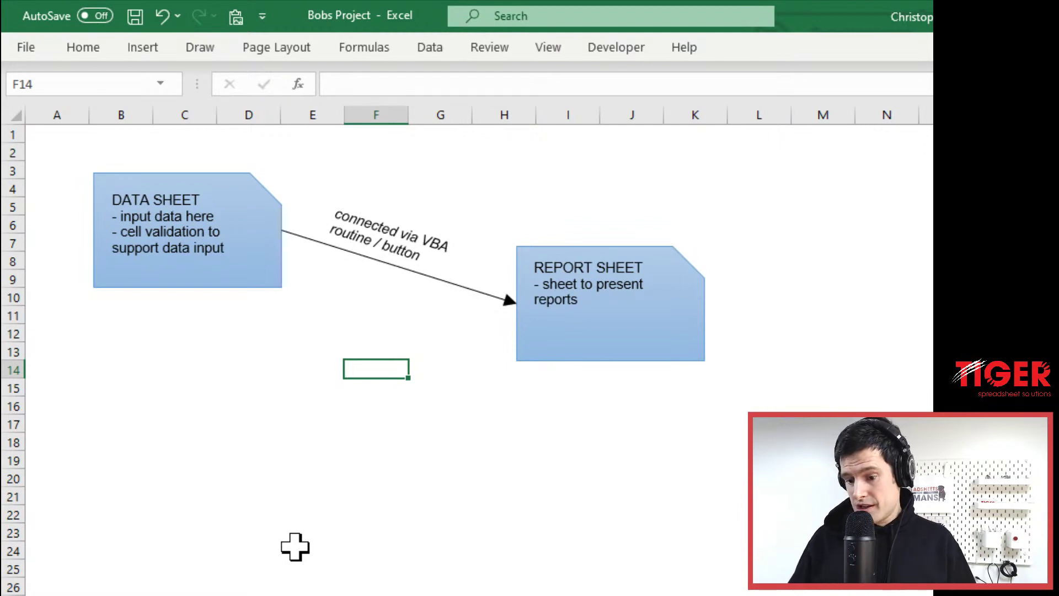
left_click(627, 331)
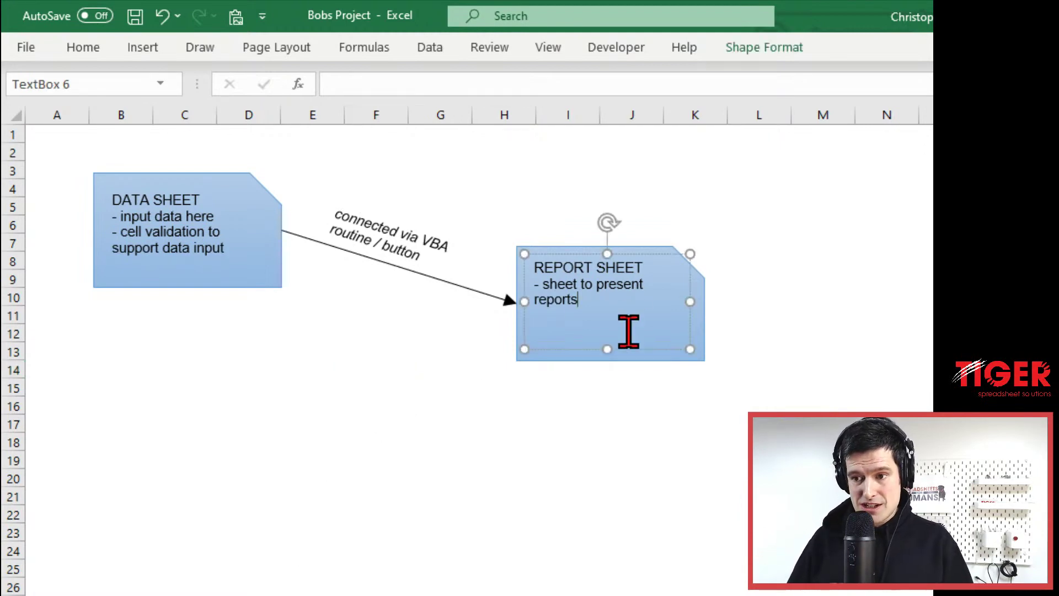
left_click(653, 246)
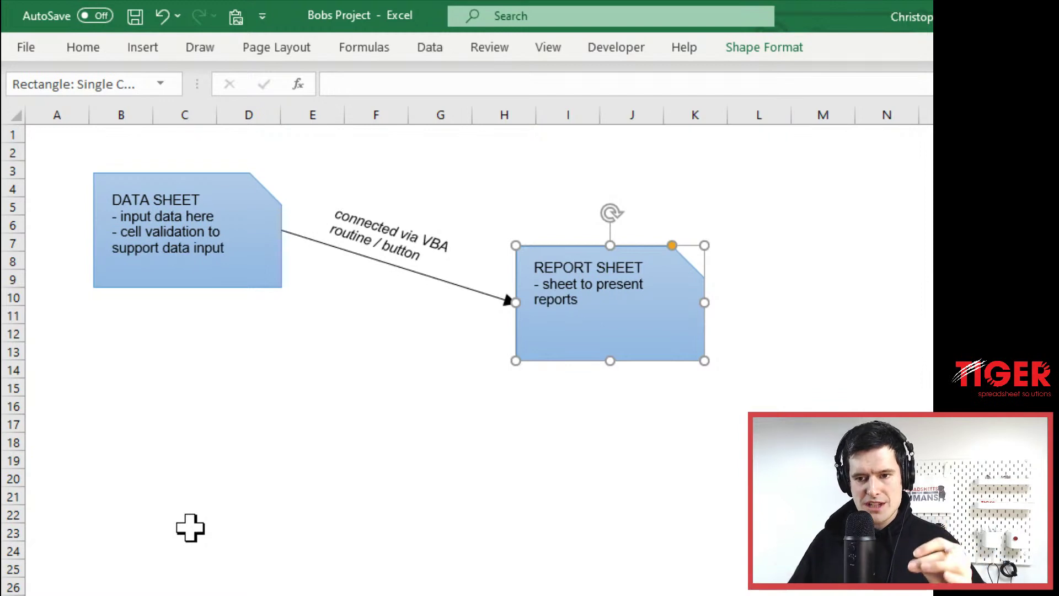
key("Escape")
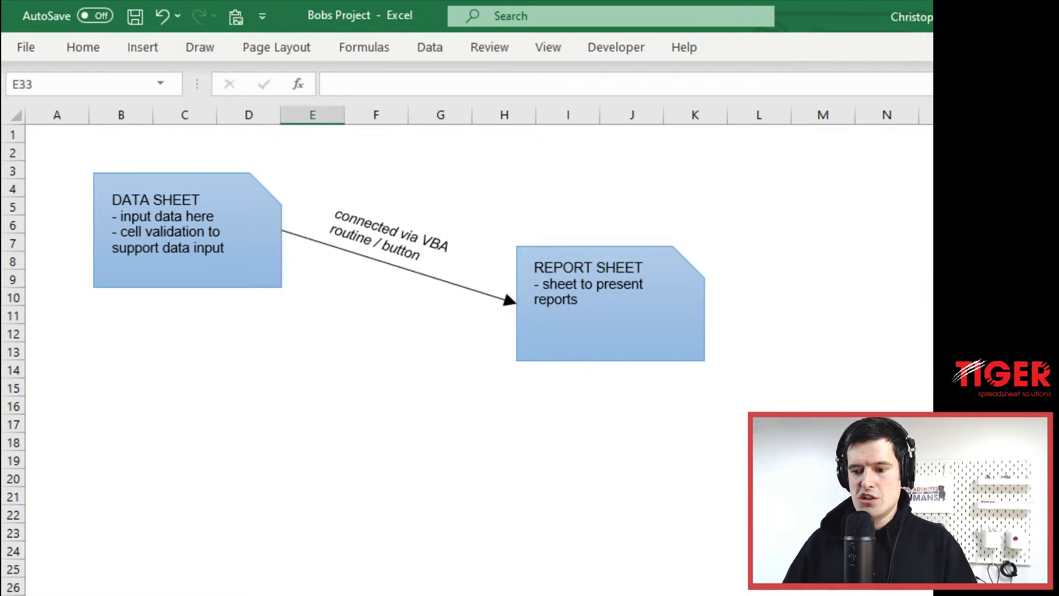
- Examine the Main Screen sheet's layout, including the column C menu, the Cash Receipts title and the selection prompt
key("ctrl+Page_Down")
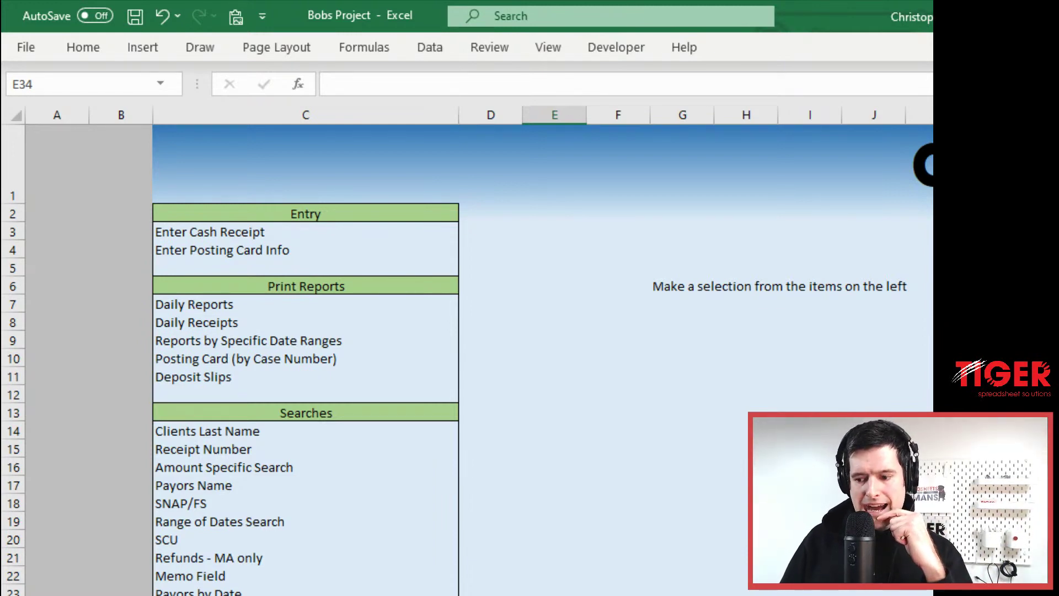
scroll(479, 353, "right", 5)
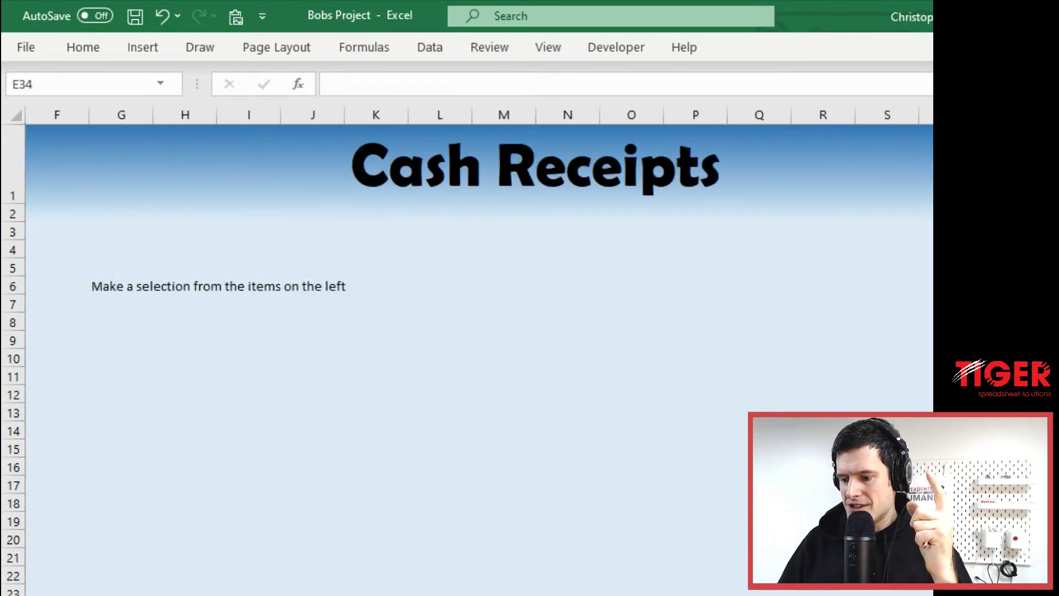
scroll(479, 353, "left", 5)
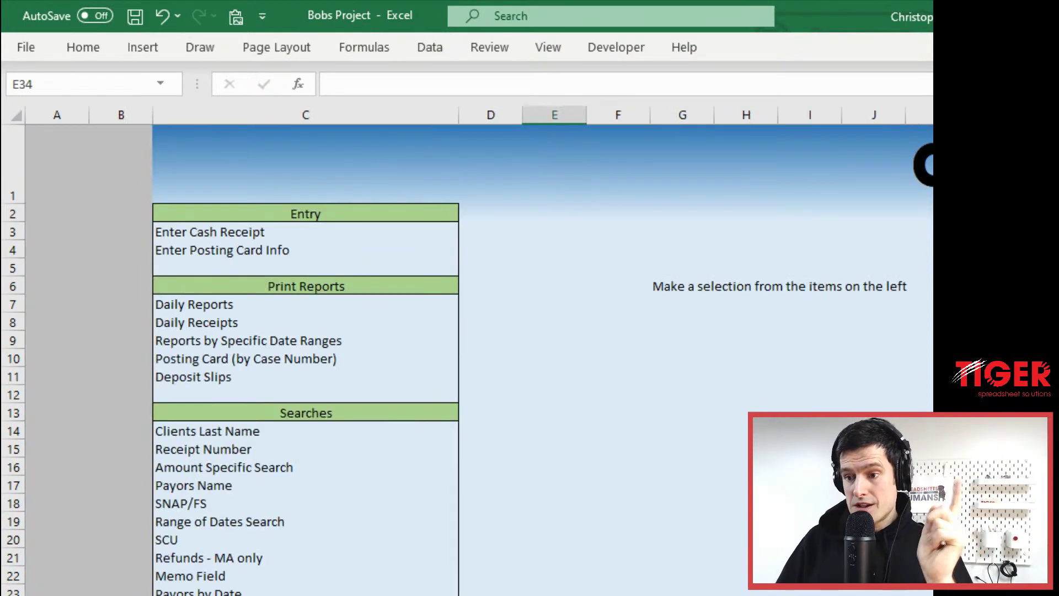
left_click(810, 431)
left_click(669, 250)
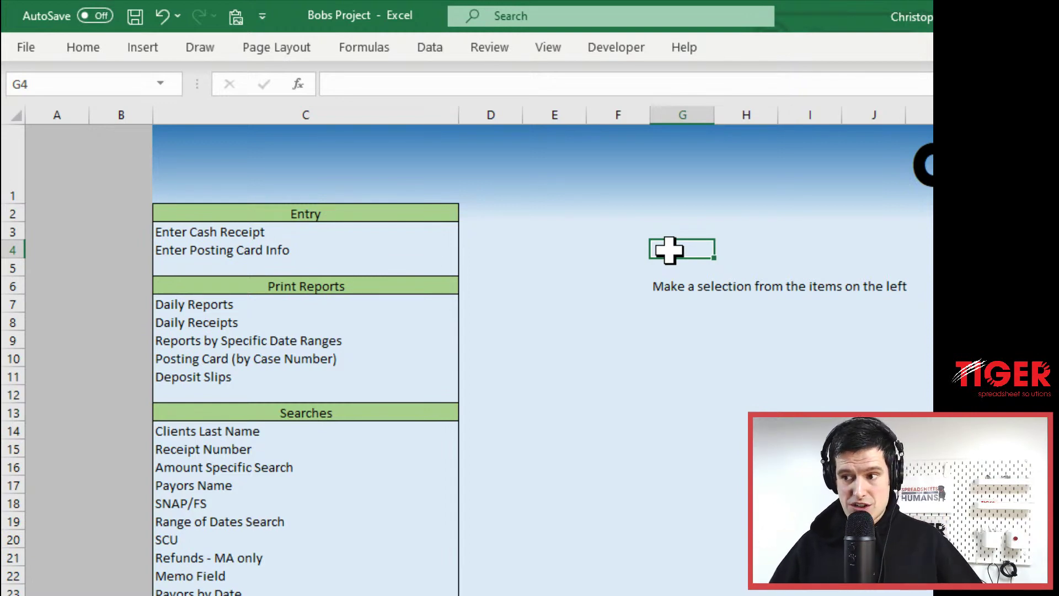
left_click(602, 171)
key("Left")
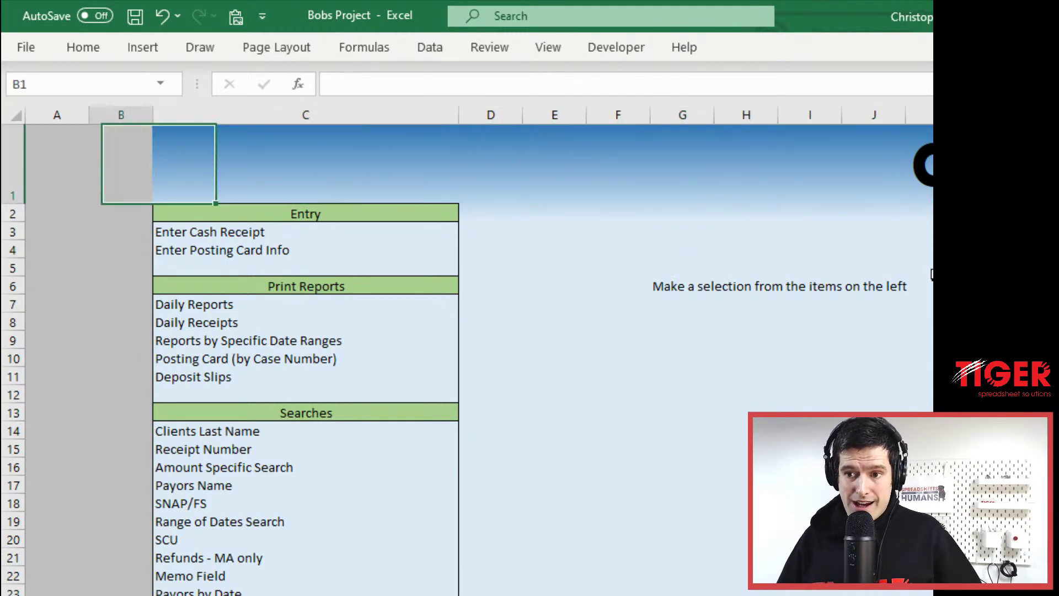
key("Right")
key("Right")
scroll(931, 274, "right", 3)
key("ctrl+Home")
key("Right")
key("Right")
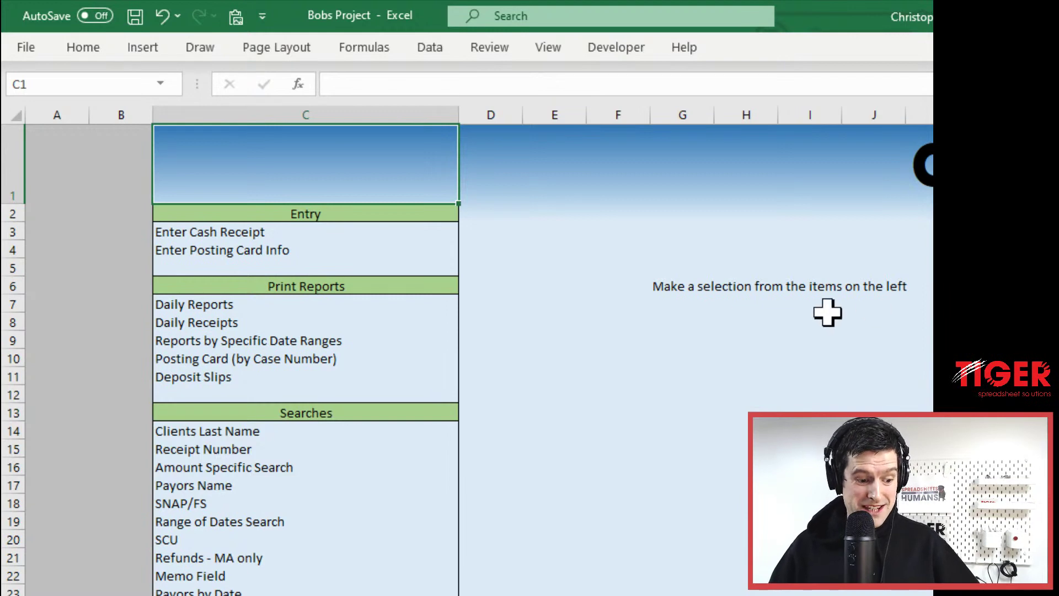
left_click(746, 216)
left_click(809, 220)
left_click(704, 221)
key("Right")
key("Right")
key("Up")
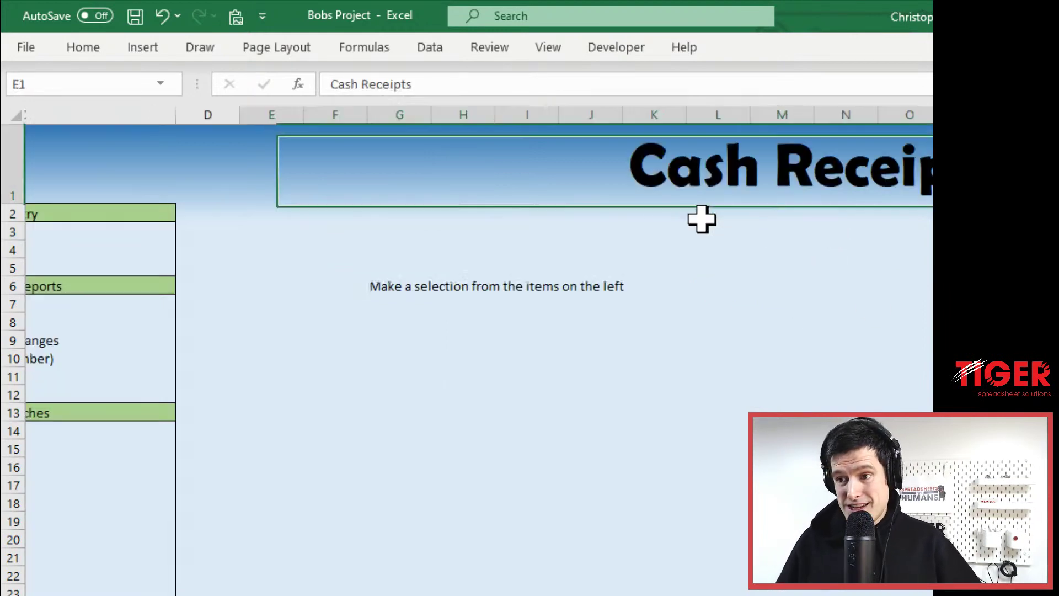
key("Left")
key("Left")
key("Left")
key("Left")
key("Down")
key("Down")
key("Down")
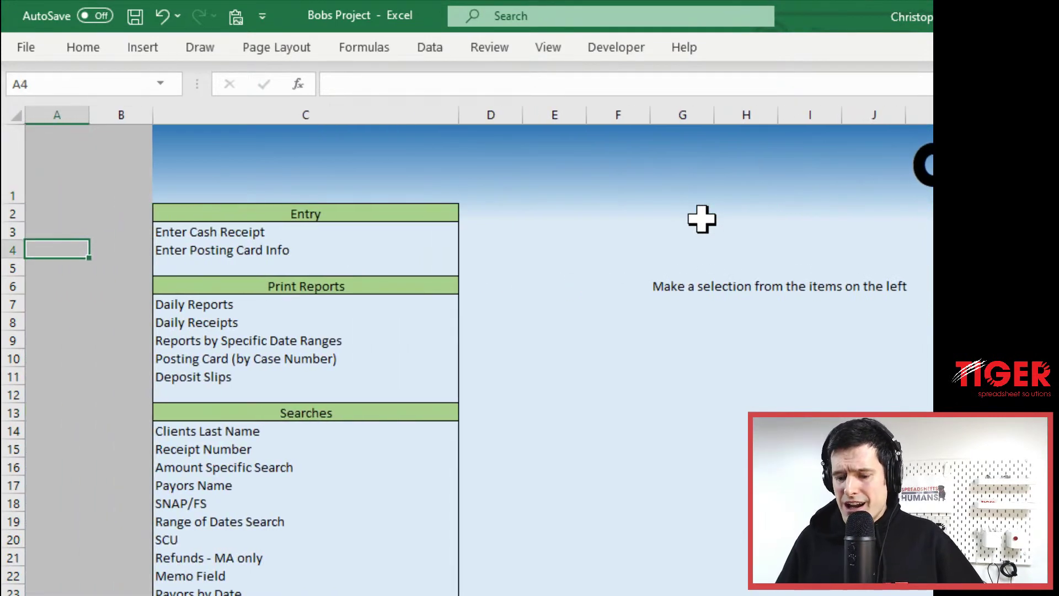
key("Right")
key("Right")
key("Right")
scroll(633, 314, "down", 3)
scroll(633, 314, "up", 3)
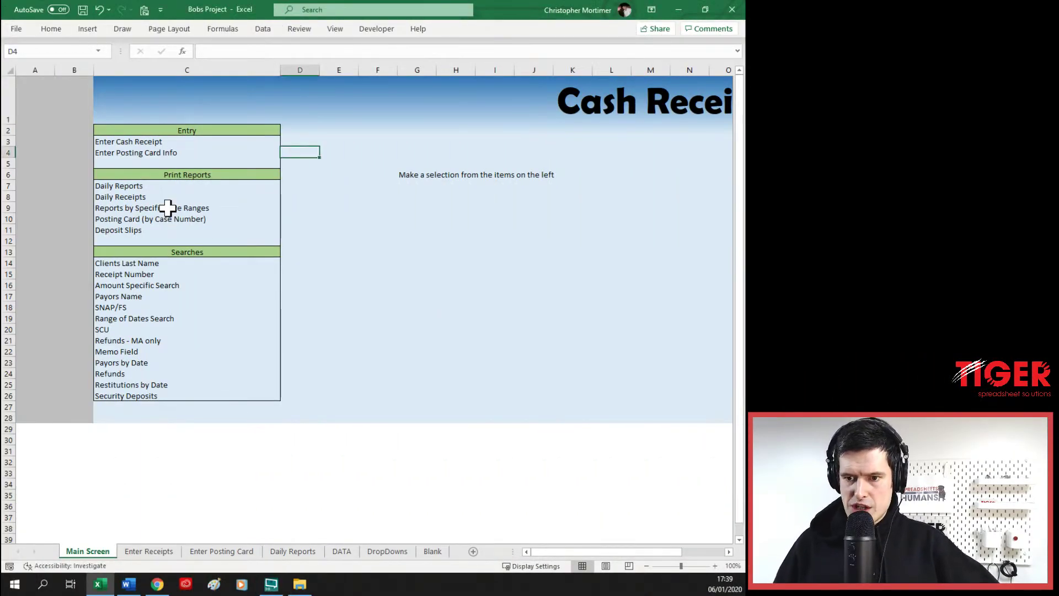
- Review the Print Reports and Searches items in column C of the Main Screen sheet, working up to the Entry section
left_click(148, 208)
key("Down")
key("Down")
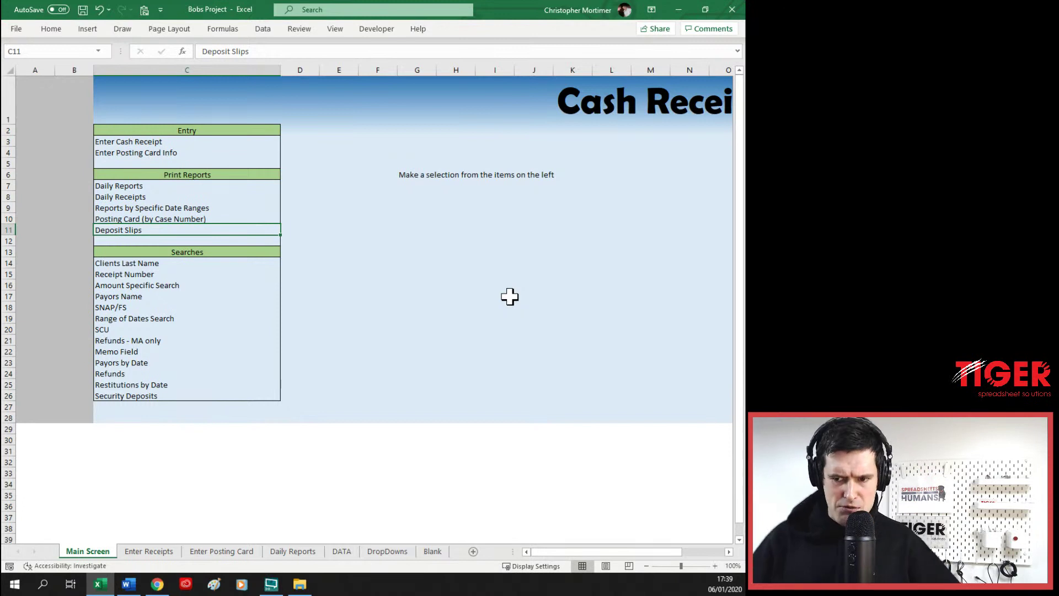
left_click(215, 331)
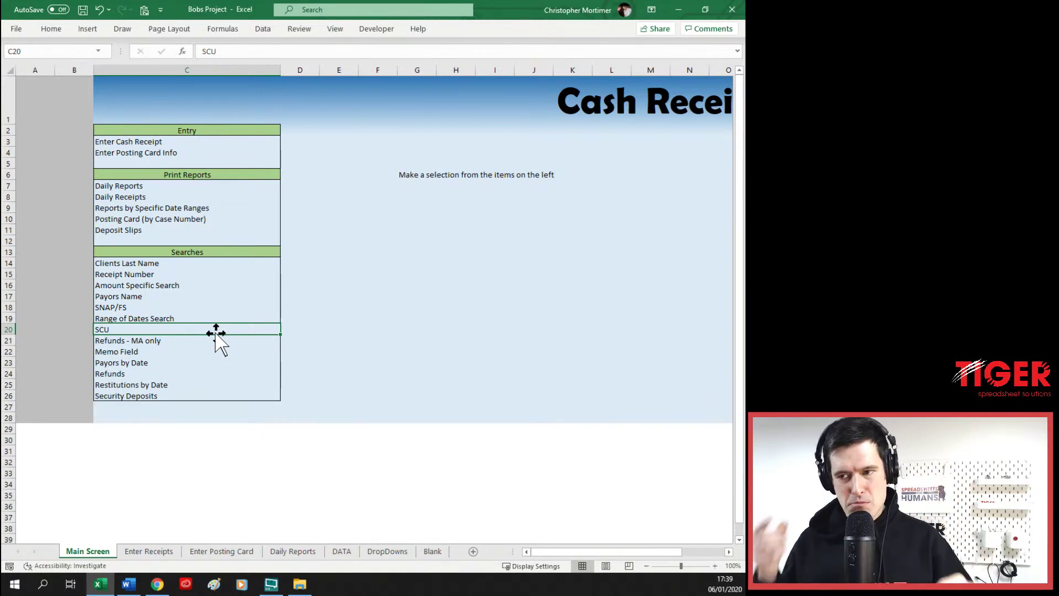
left_click(351, 253)
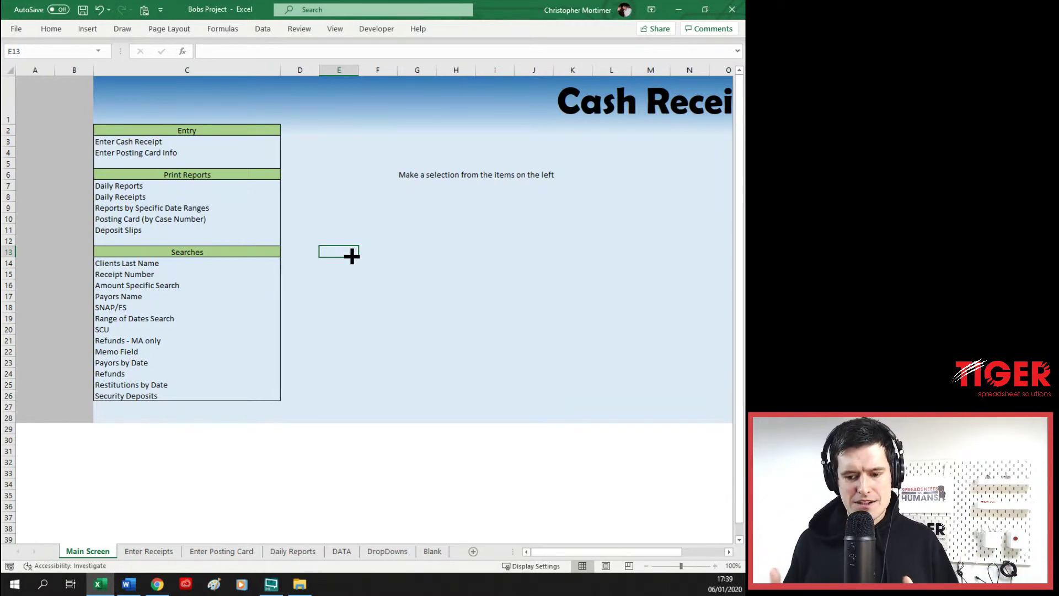
left_click(176, 328)
key("Up")
key("Up")
key("Up")
key("Up")
key("Down")
key("Down")
key("Down")
key("Up")
key("Up")
key("Up")
key("Up")
key("Up")
key("Up")
key("Up")
key("Up")
key("Up")
key("Up")
key("Up")
key("Up")
key("Up")
key("Up")
key("Up")
key("Up")
key("Up")
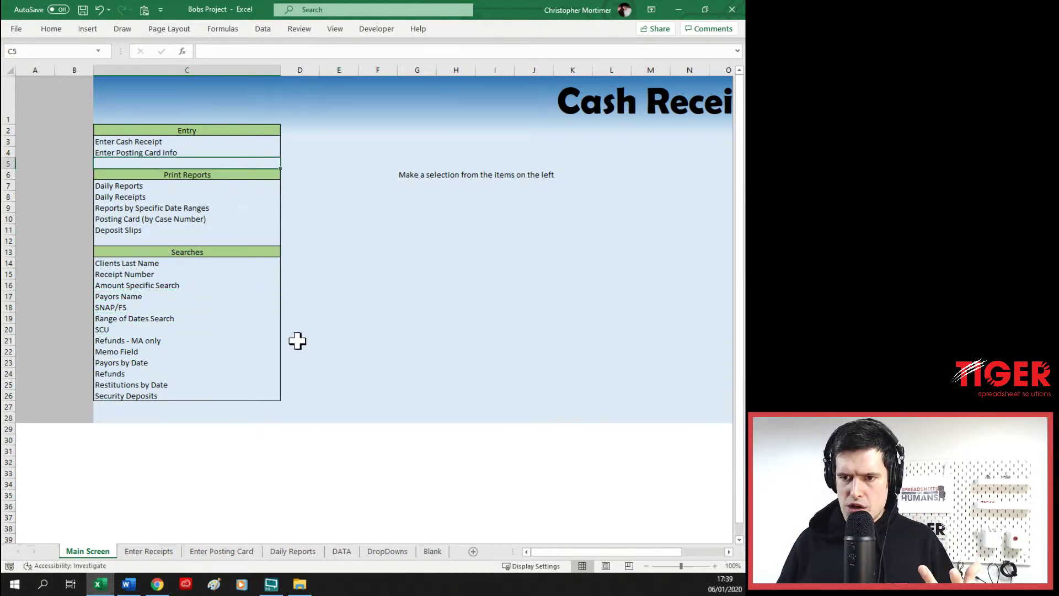
- Highlight the whole column C menu on the Main Screen sheet, from the Entry heading through Security Deposits, for review
key("shift+Down")
key("shift+Down")
key("shift+Down")
key("shift+Down")
key("shift+Down")
key("shift+Down")
key("shift+Down")
key("shift+Down")
key("shift+Down")
key("shift+Down")
key("shift+Down")
key("shift+Down")
key("shift+Down")
key("shift+Down")
key("shift+Down")
key("shift+Down")
key("shift+Down")
key("shift+Down")
key("shift+Down")
key("shift+Down")
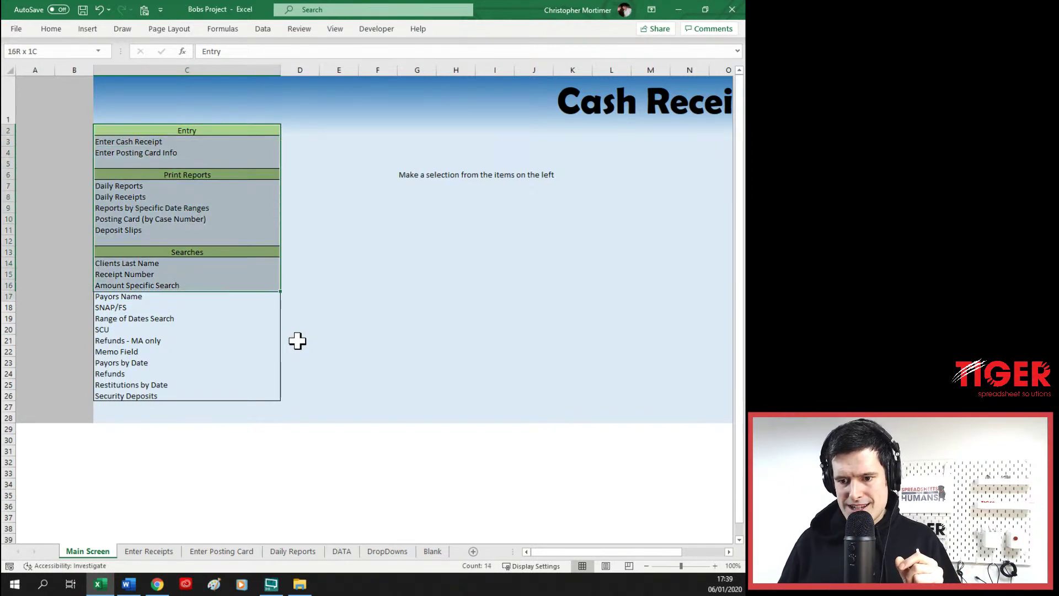
key("shift+Up")
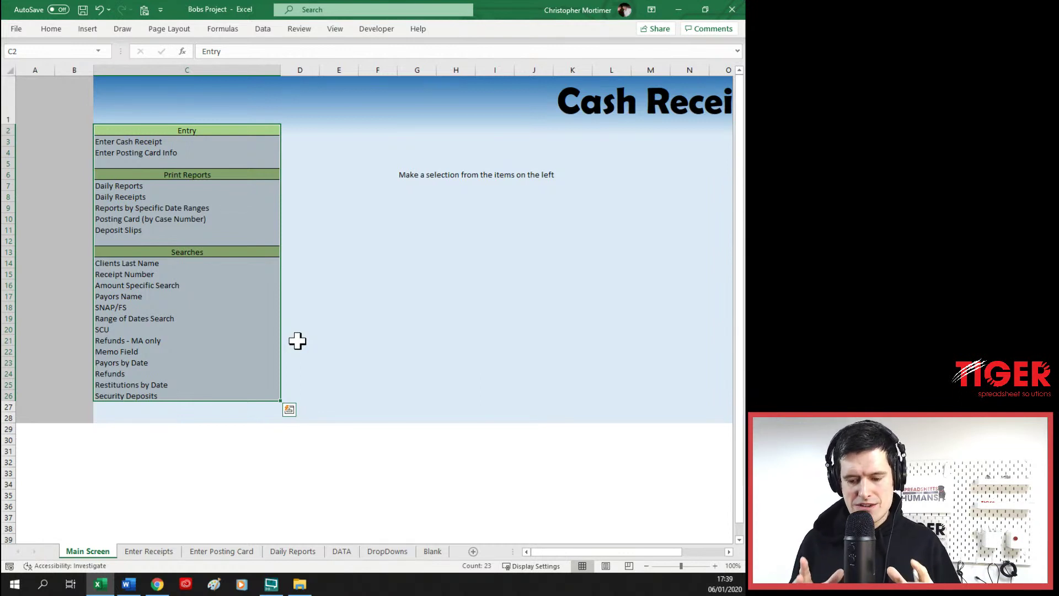
- Look across the title banner in row 1 of the Main Screen sheet, ending at cell C1
left_click(96, 99)
key("Right")
key("Right")
key("Right")
key("Right")
key("Left")
key("Left")
key("Left")
key("Left")
key("Left")
key("Left")
key("Right")
key("Right")
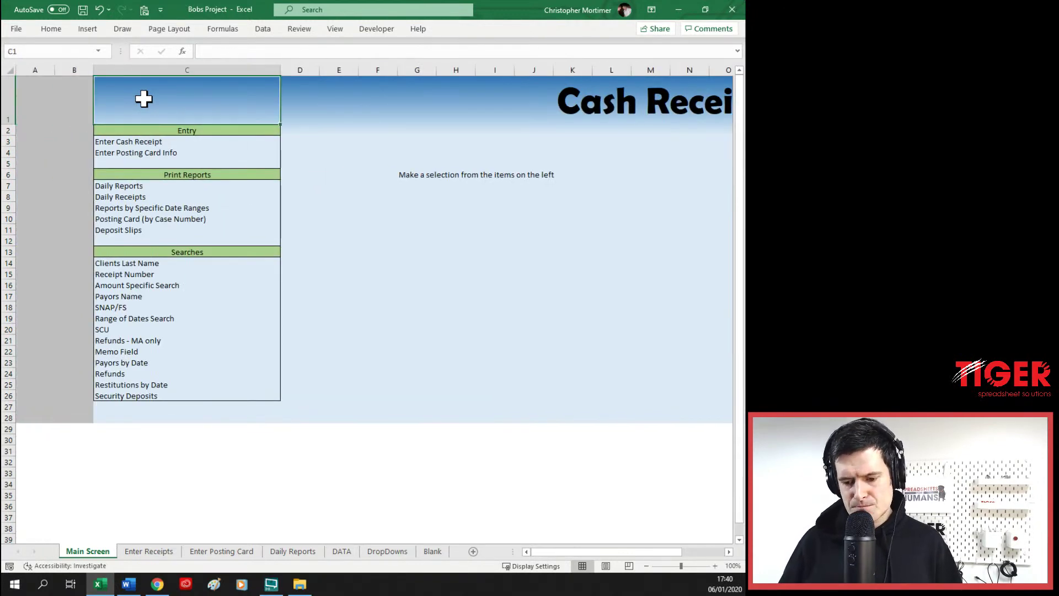
- Review the menu from Enter Cash Receipt down, and highlight the full range C2:C26 as one block
key("Down")
key("Down")
key("Down")
key("Up")
key("shift+Down")
key("shift+Down")
key("shift+Down")
key("shift+Down")
key("shift+Down")
key("shift+Down")
key("shift+Down")
key("shift+Down")
key("shift+Down")
key("shift+Down")
key("shift+Down")
key("shift+Down")
key("shift+Down")
key("shift+Down")
key("shift+Down")
key("shift+Down")
key("shift+Down")
key("shift+Down")
key("shift+Down")
key("shift+Down")
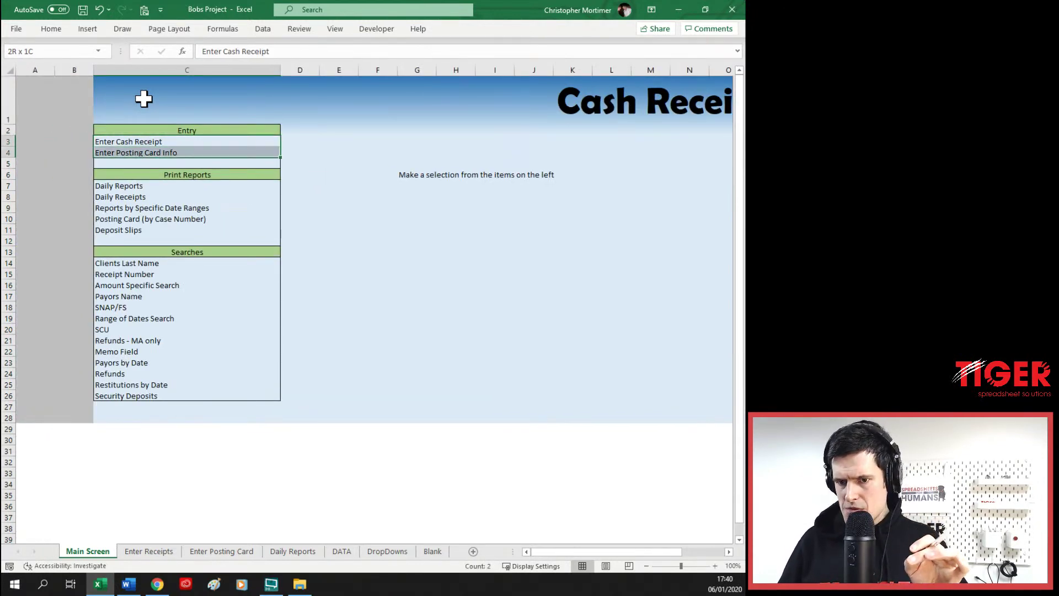
key("shift+Down")
key("shift+Down")
key("shift+Down")
key("Up")
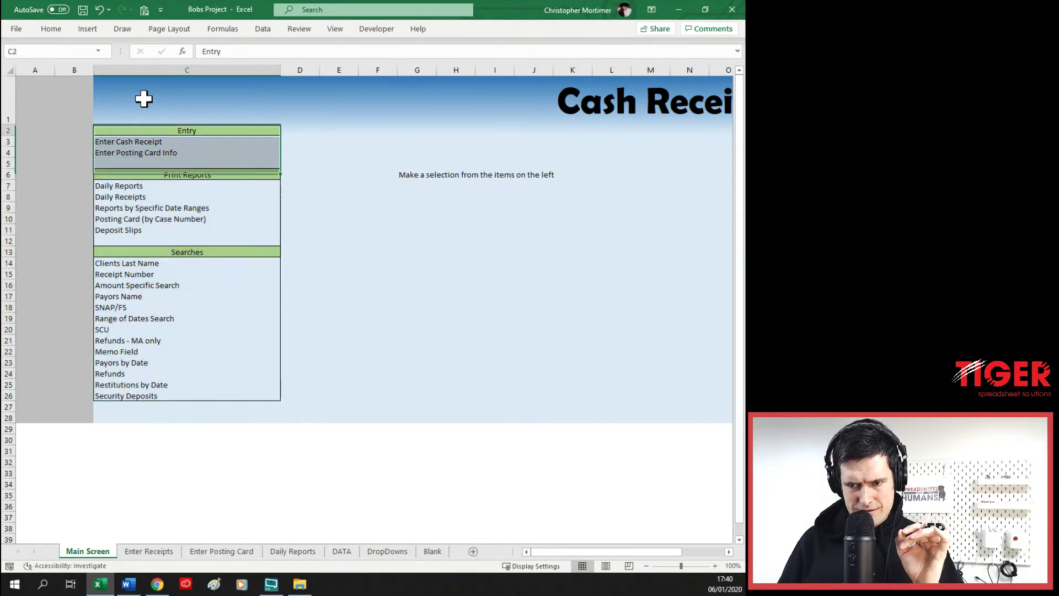
key("shift+Down")
key("shift+Down")
key("shift+Down")
key("shift+Down")
key("shift+Down")
key("shift+Down")
key("shift+Down")
key("shift+Down")
key("shift+Down")
key("shift+Down")
key("shift+Down")
key("shift+Down")
key("shift+Down")
key("shift+Down")
key("shift+Down")
key("shift+Down")
key("shift+Down")
key("shift+Down")
key("shift+Down")
key("shift+Down")
key("shift+Down")
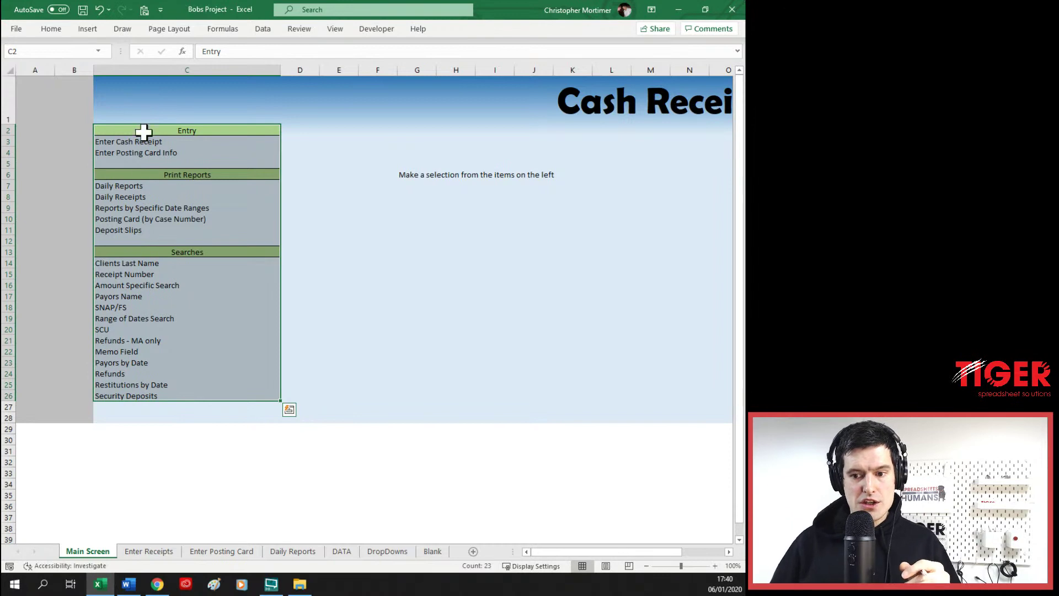
- Read through the Searches items from Clients Last Name to Refunds - MA only, and return to cell C1
left_click(141, 275)
key("Up")
key("Down")
key("Down")
key("Down")
key("Down")
key("Down")
key("Down")
key("Down")
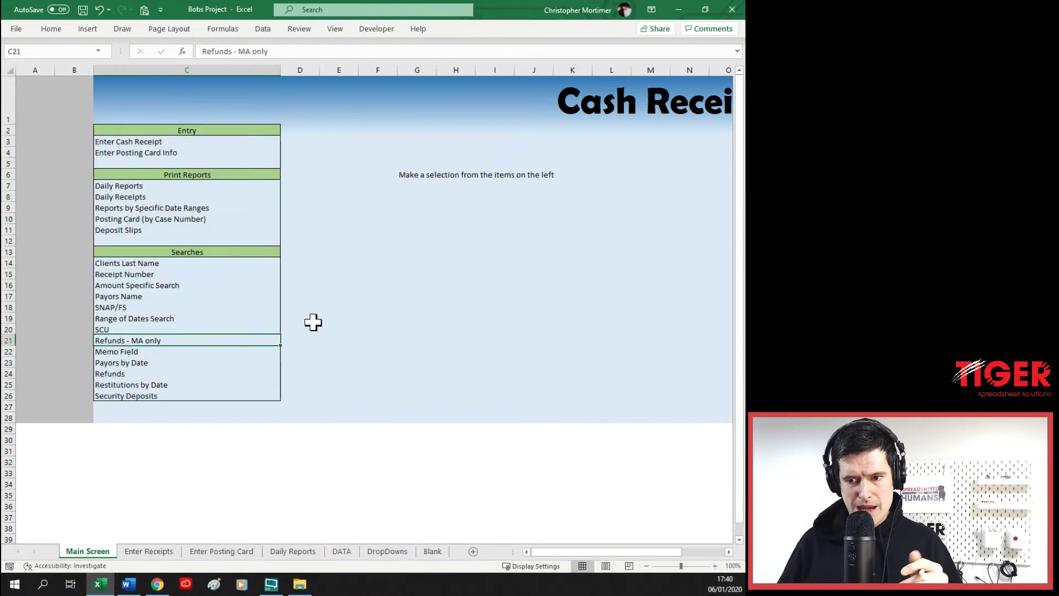
left_click(151, 96)
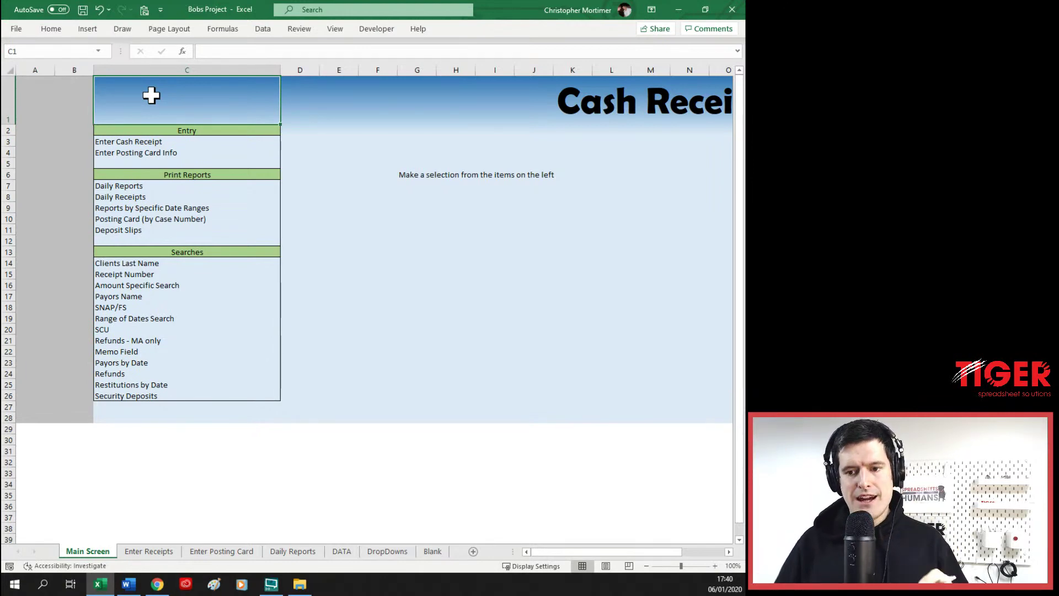
- Go through the menu from Enter Cash Receipt to the Searches heading, and back up to the Entry heading
left_click(126, 143)
key("Down")
key("Down")
key("Down")
key("Down")
key("Down")
key("Down")
key("Down")
key("Down")
key("Down")
key("Down")
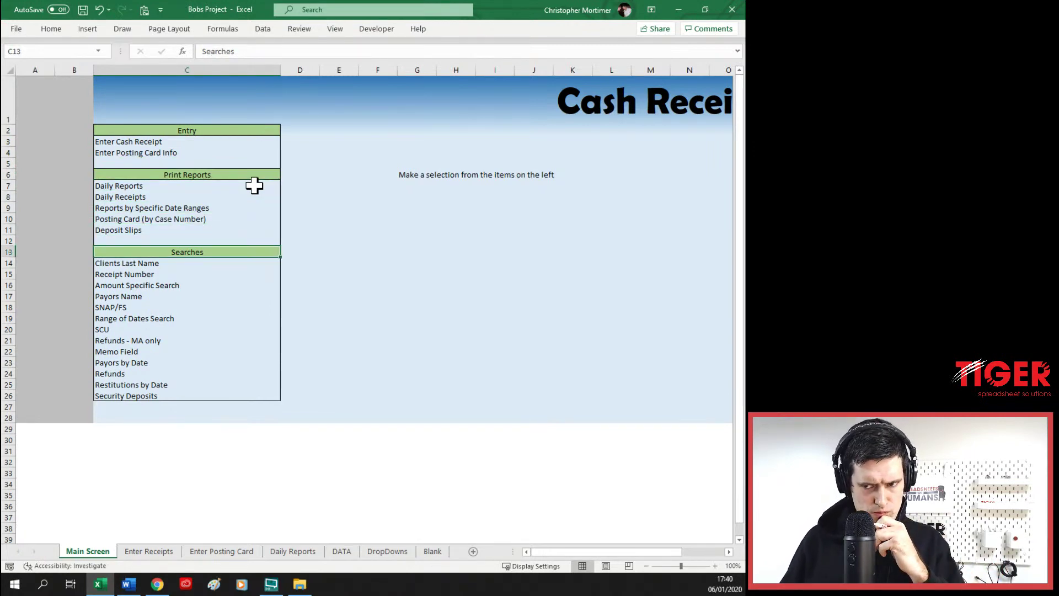
key("Up")
key("Up")
key("Up")
key("Up")
key("Up")
key("Up")
key("Up")
key("Up")
key("Up")
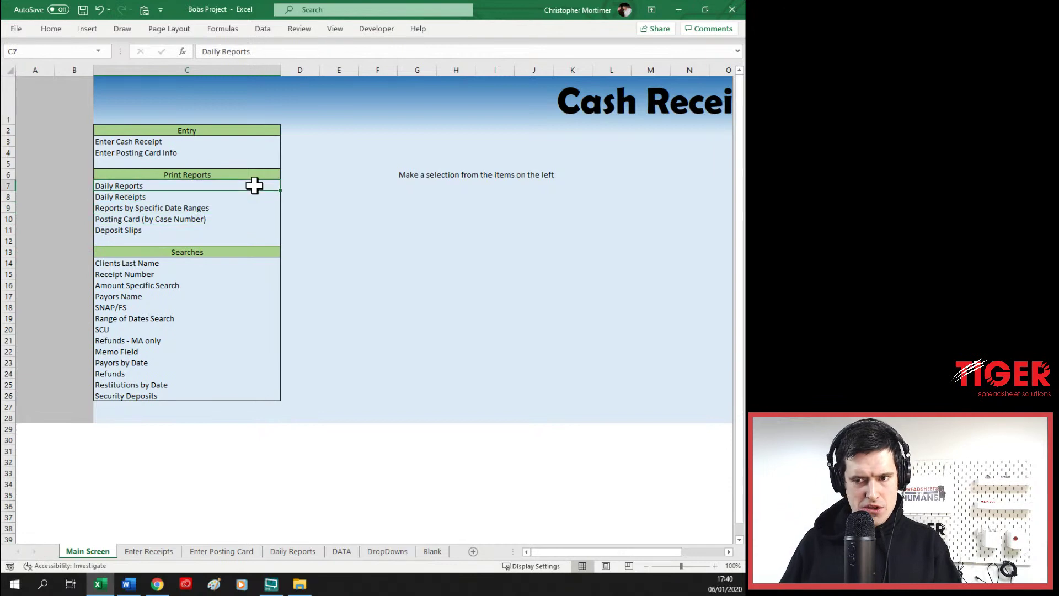
key("Up")
key("Up")
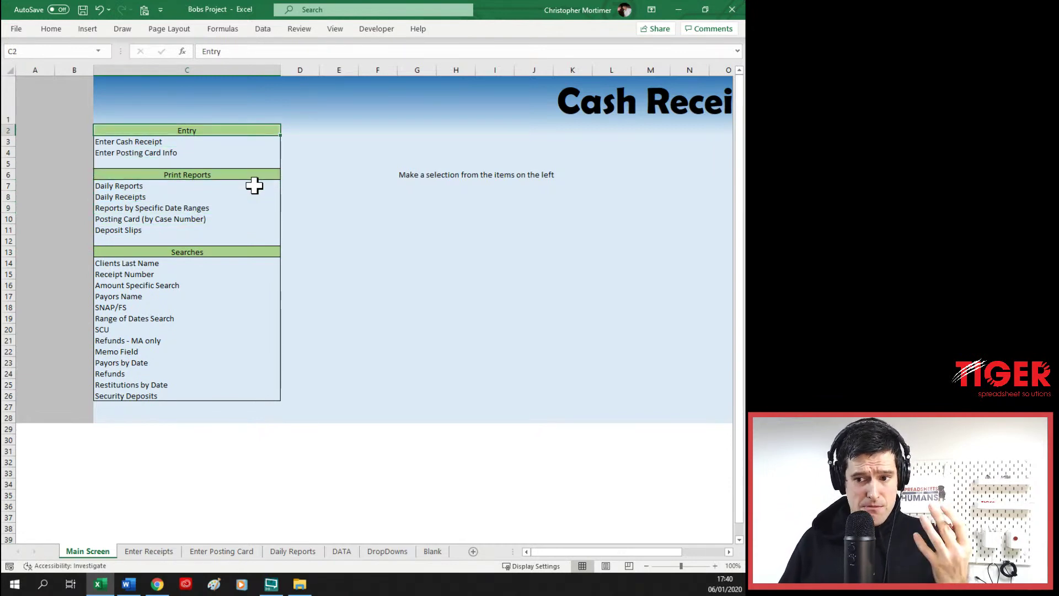
- Highlight the Entry section in C2:C5 for review, followed by the Print Reports items from Daily Reports down
key("shift+Down")
key("shift+Down")
key("shift+Down")
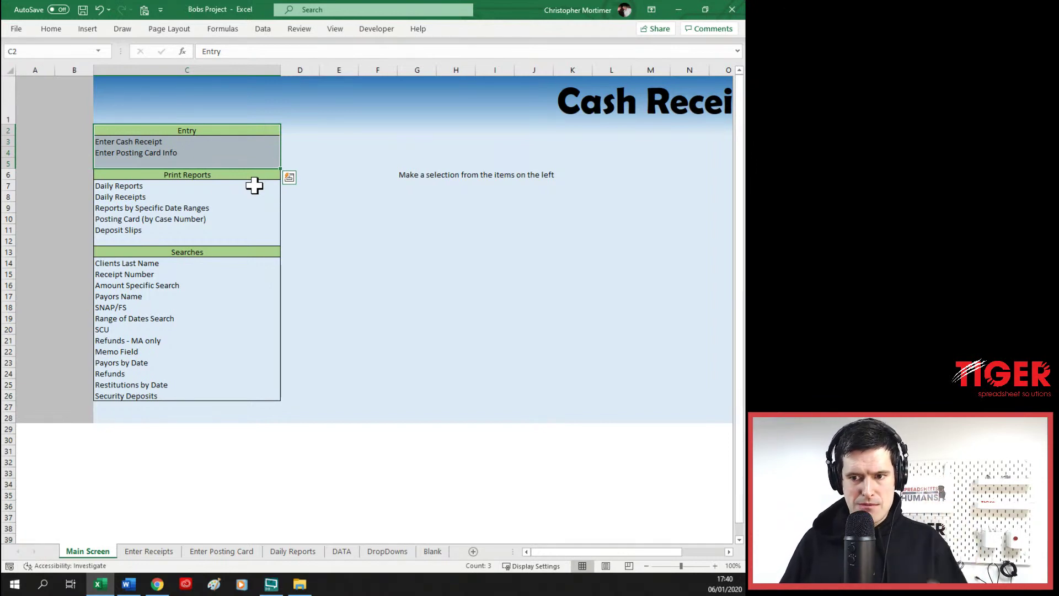
key("Down")
key("Down")
key("Down")
key("Down")
key("Down")
key("shift+Down")
key("shift+Down")
key("shift+Down")
key("shift+Down")
key("shift+Down")
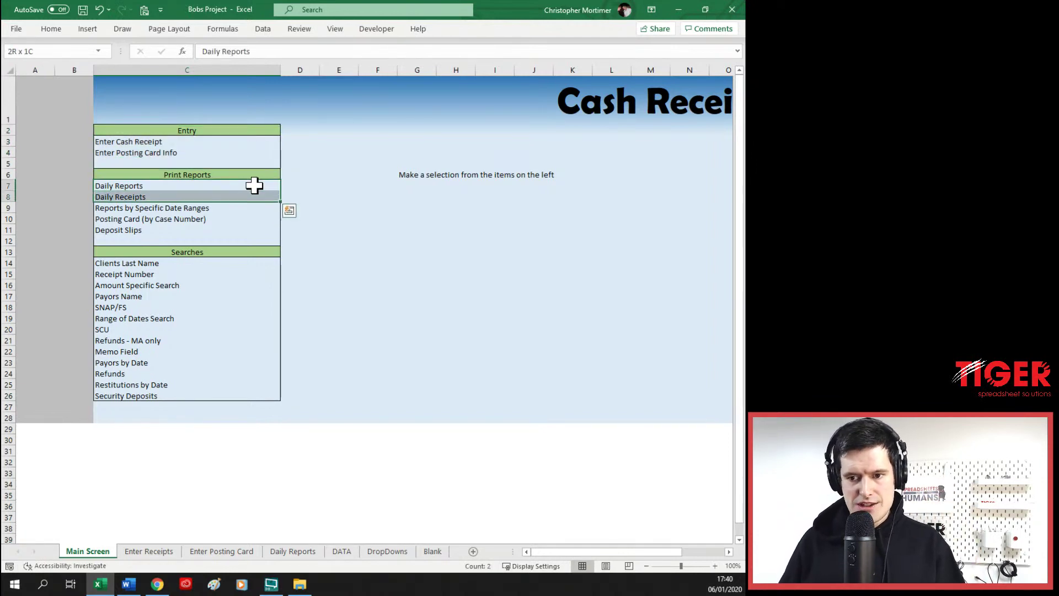
- Highlight the list of Searches items starting at Clients Last Name for review, and return to Clients Last Name
key("Down")
key("Down")
key("Down")
key("Down")
key("Down")
key("Down")
key("Down")
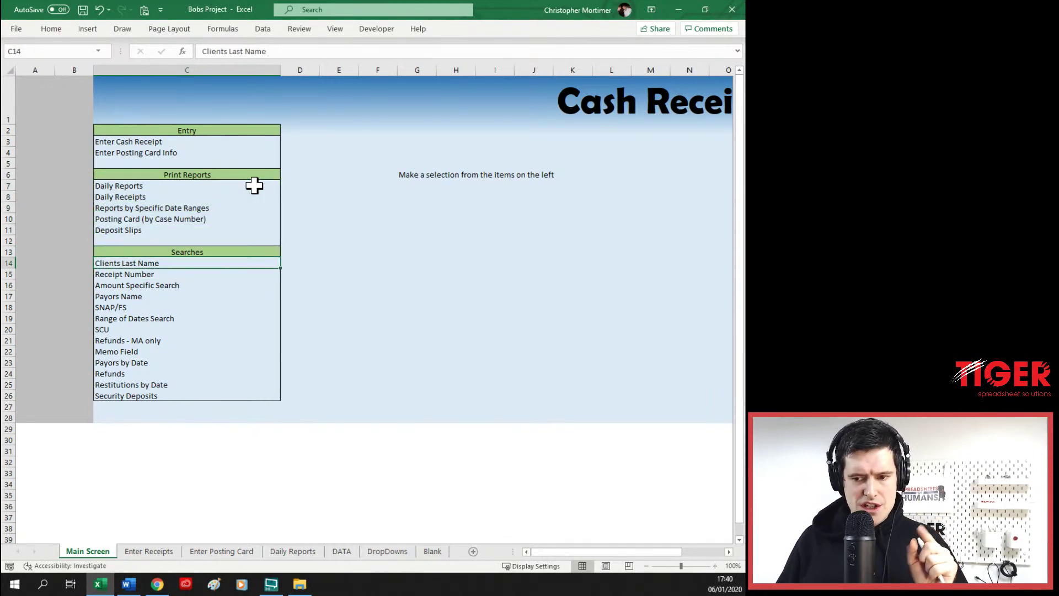
key("shift+Down")
key("shift+Down")
key("shift+Down")
key("shift+Down")
key("shift+Down")
key("shift+Down")
key("shift+Down")
key("shift+Down")
key("shift+Down")
key("shift+Down")
key("shift+Down")
key("shift+Down")
key("shift+Down")
key("shift+Down")
key("shift+Up")
key("shift+Up")
key("shift+Up")
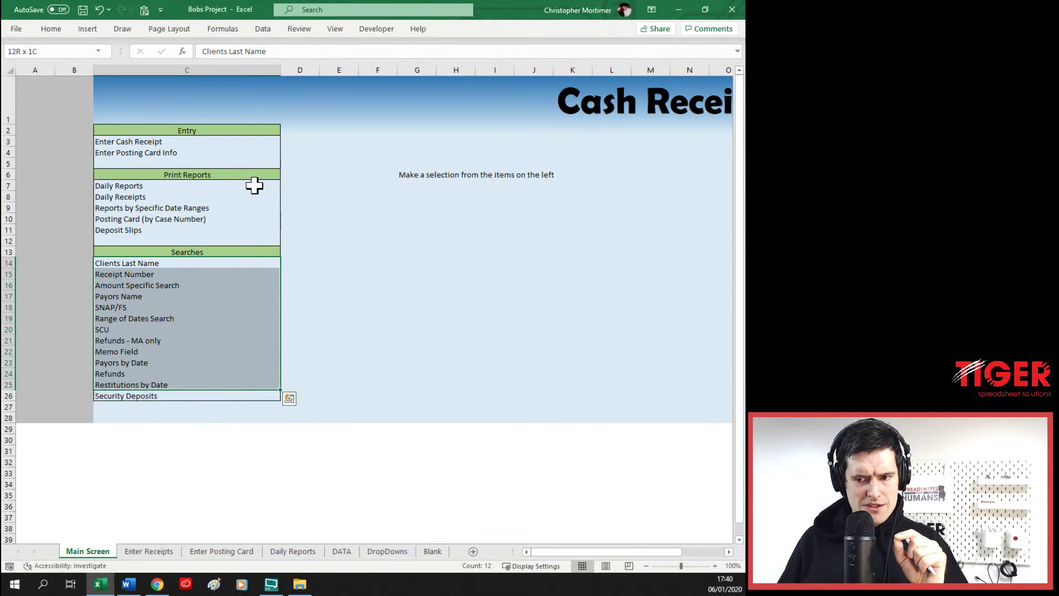
key("Up")
key("Down")
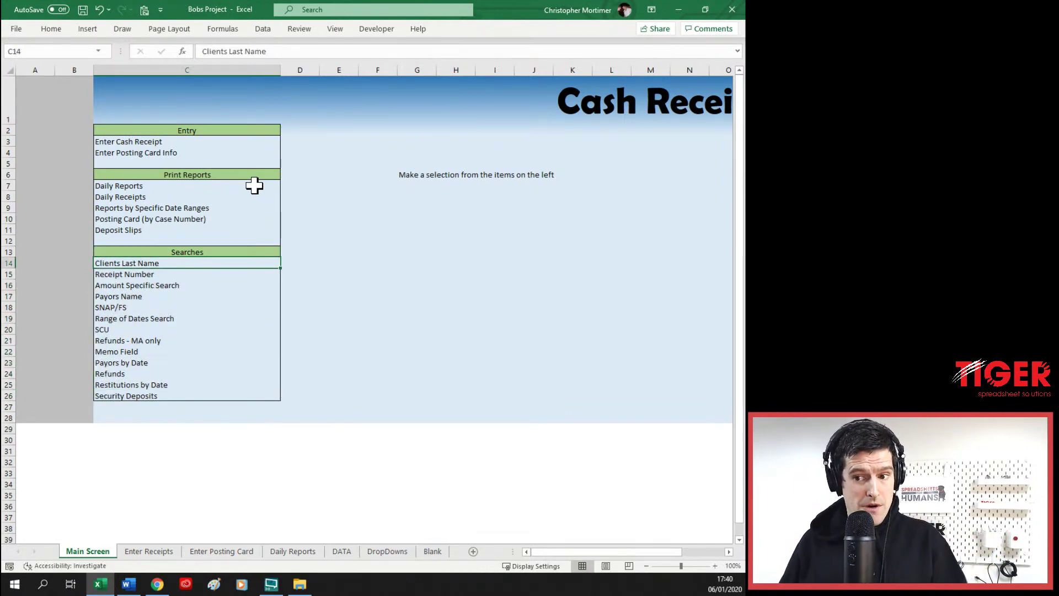
- Go back up from the Searches list to the Print Reports items and read down to Deposit Slips
key("Up")
key("Up")
key("Up")
key("Up")
key("Up")
key("Up")
key("Up")
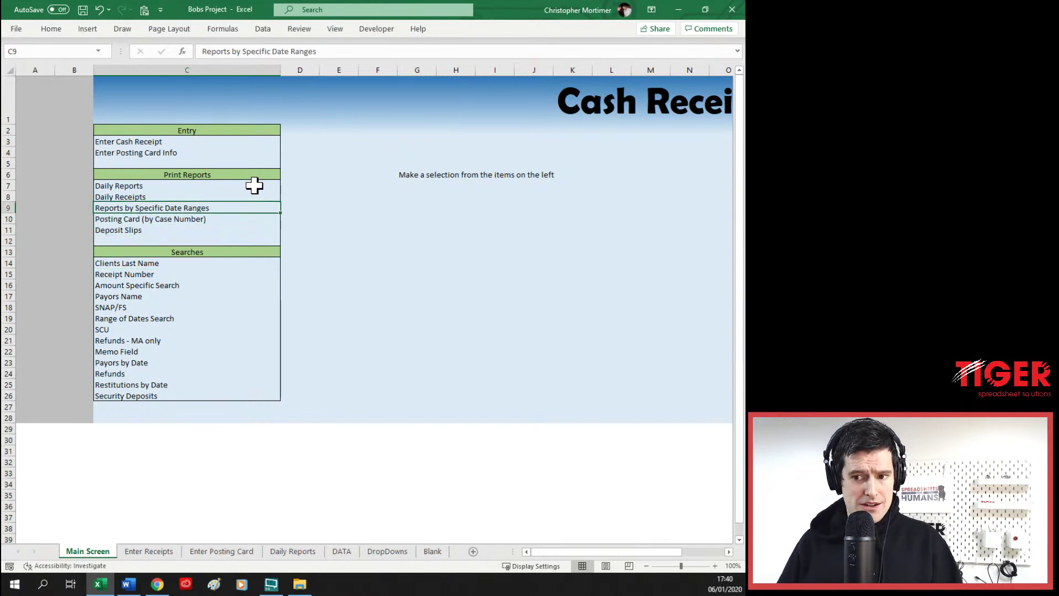
key("Down")
key("Down")
key("Down")
key("Down")
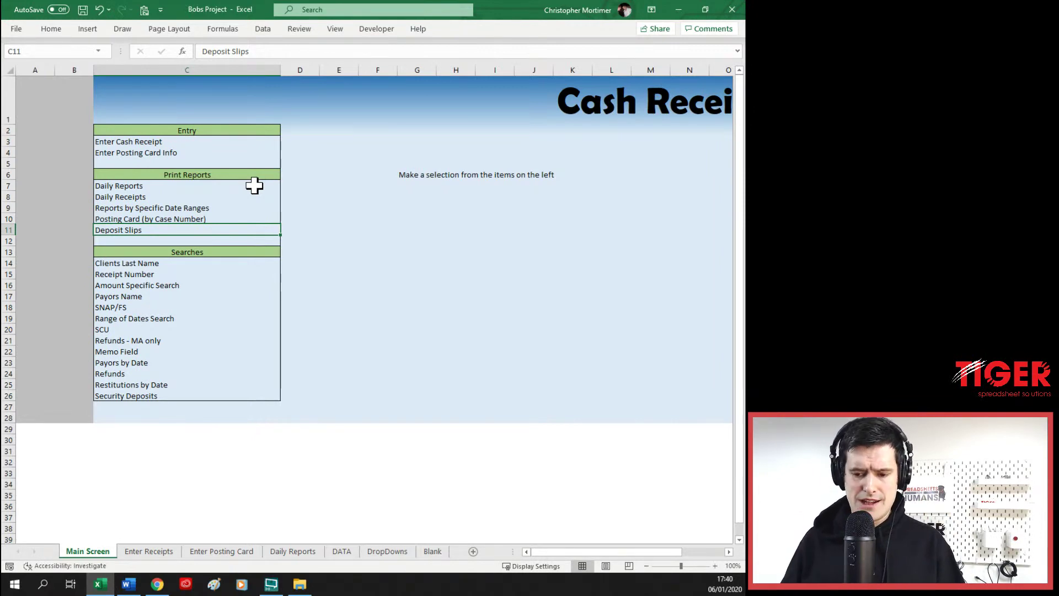
- Leave the Print Reports list and return the selection to cell A1 of the Main Screen
left_click(366, 274)
left_click(313, 191)
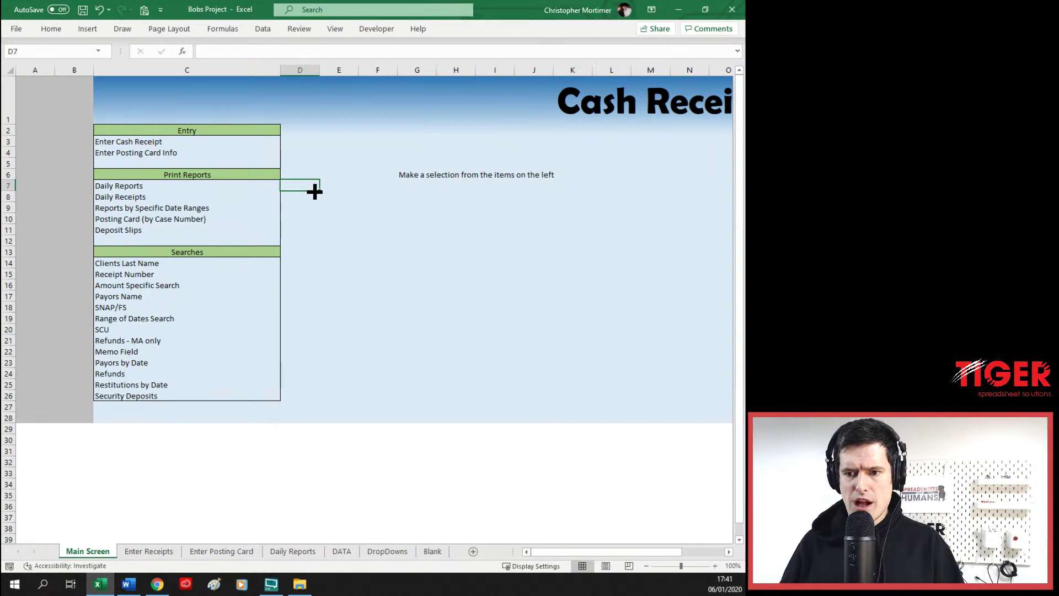
key("Left")
key("Left")
key("Left")
key("Up")
key("Up")
key("Up")
key("Up")
key("Right")
key("Right")
key("Up")
key("Up")
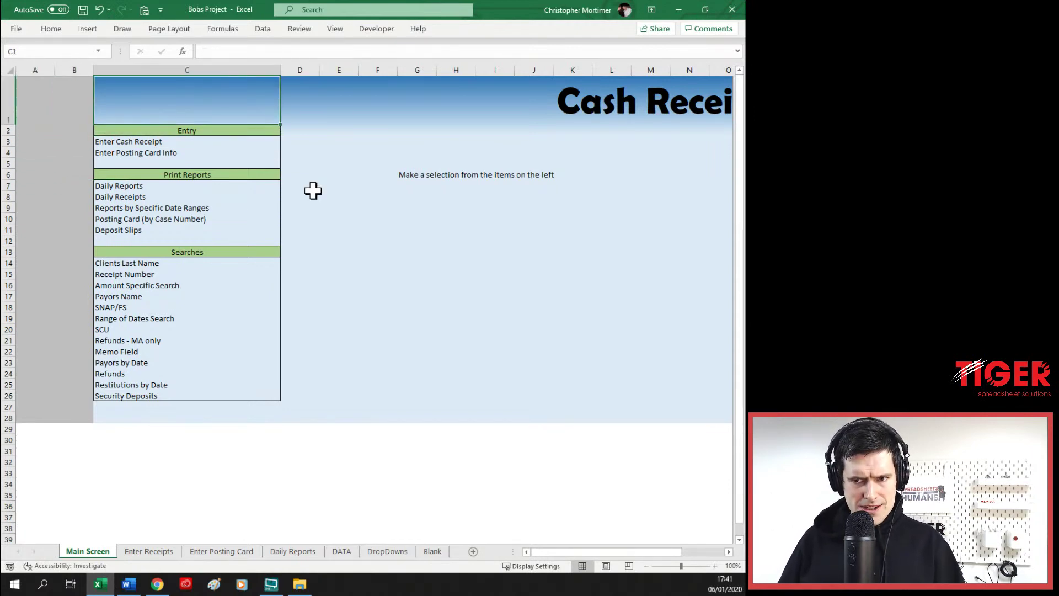
key("Left")
key("Left")
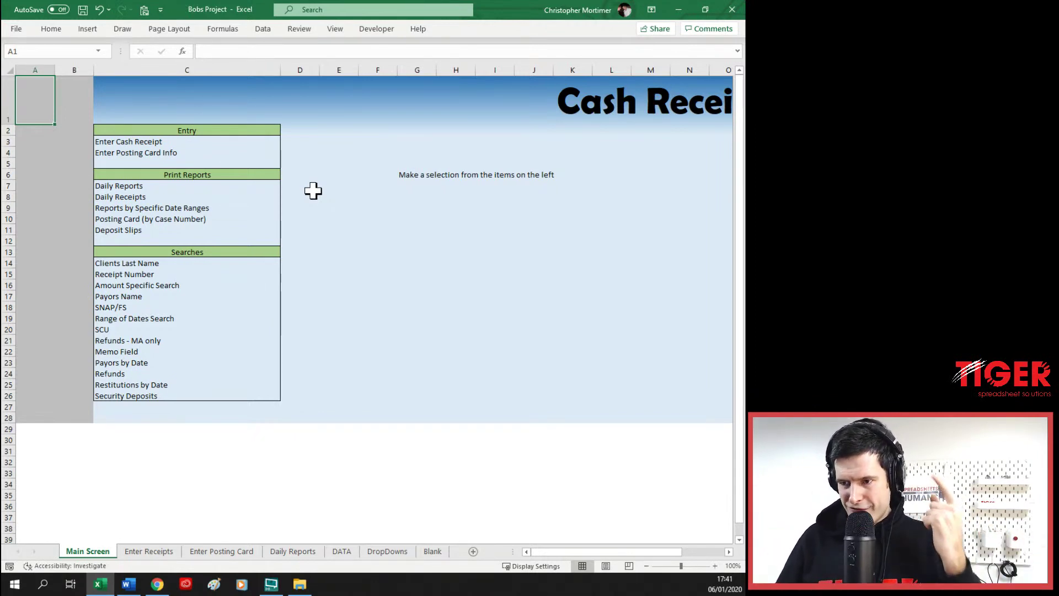
key("Right")
key("Left")
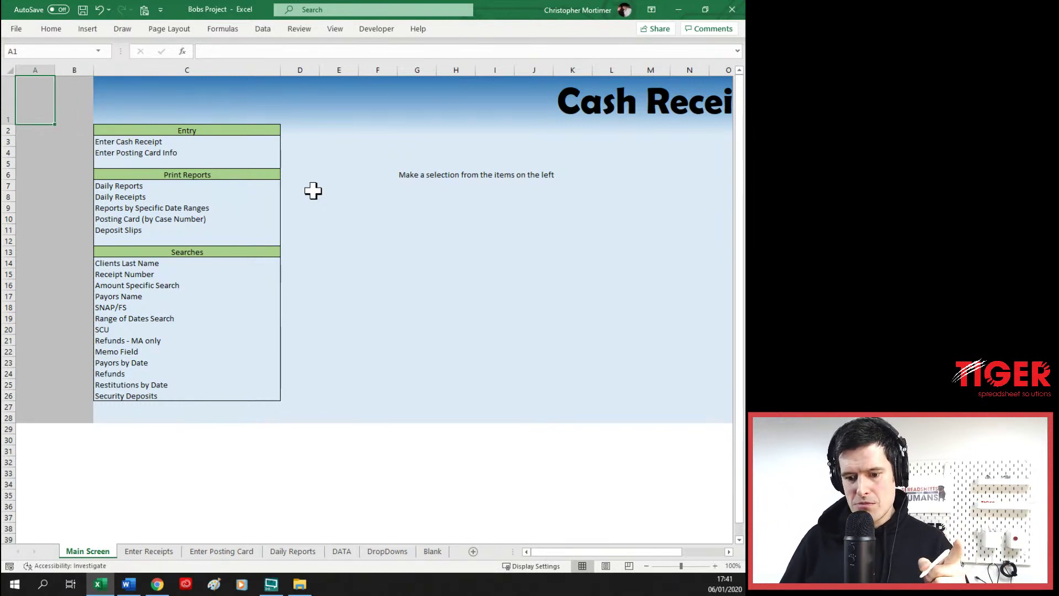
key("Right")
key("Right")
key("Left")
key("Left")
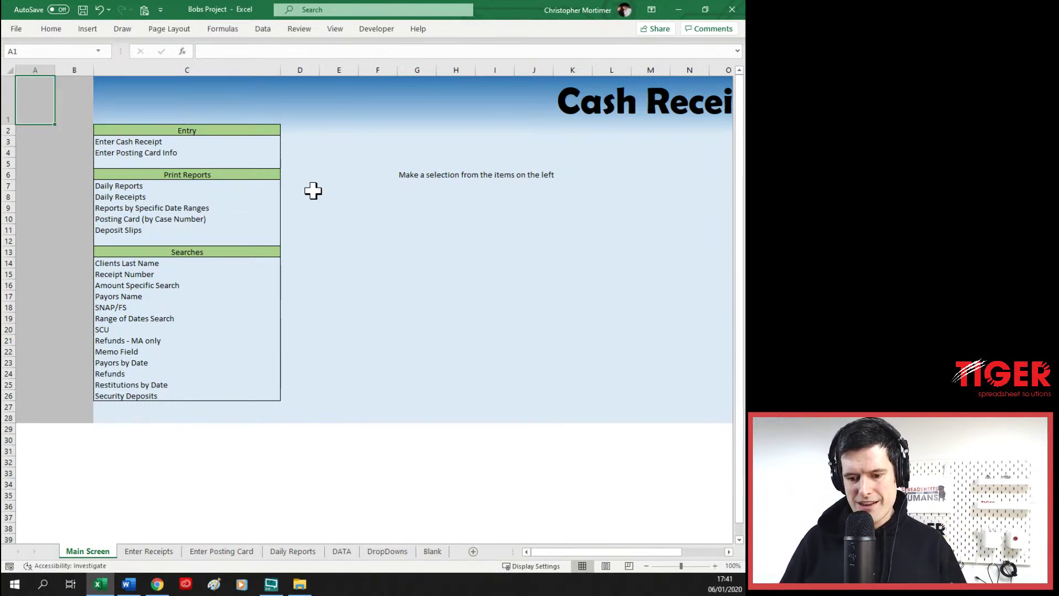
- Highlight the header band in row 1 across to column V, followed by A1:C5 with the Entry section, and clear the selection
key("shift+Right")
key("shift+Right")
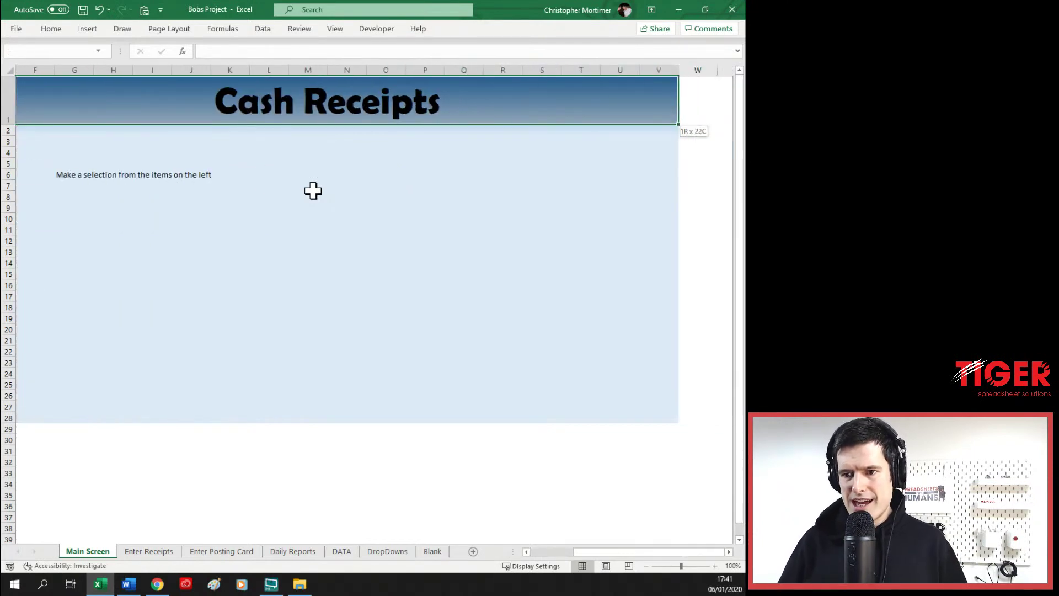
key("shift+Left")
key("shift+Left")
key("shift+Left")
key("shift+Left")
key("shift+Right")
key("shift+Right")
key("shift+Right")
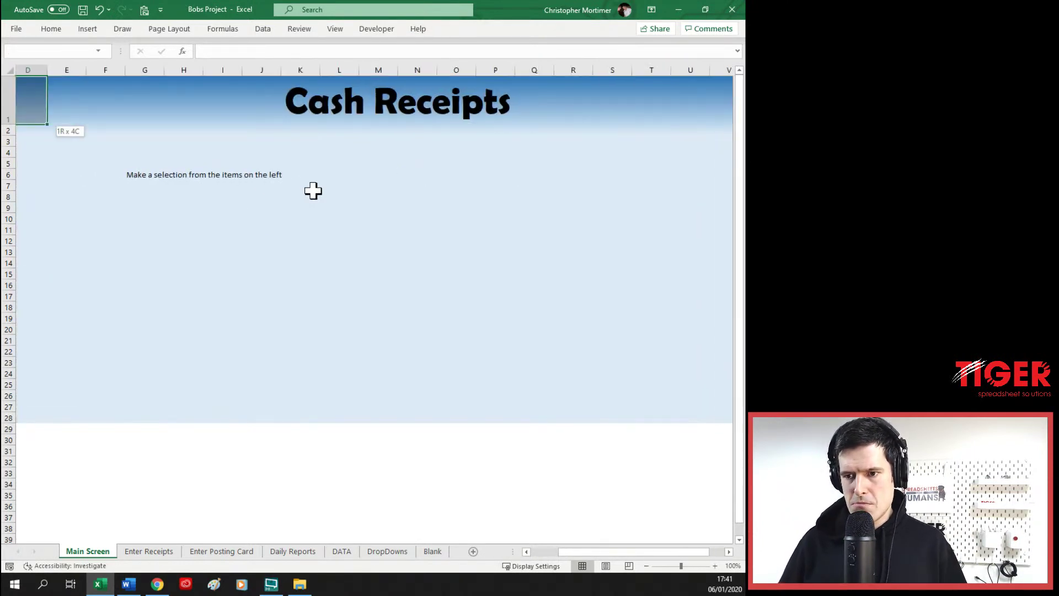
key("shift+Left")
key("shift+Down")
key("shift+Down")
key("shift+Down")
key("shift+Down")
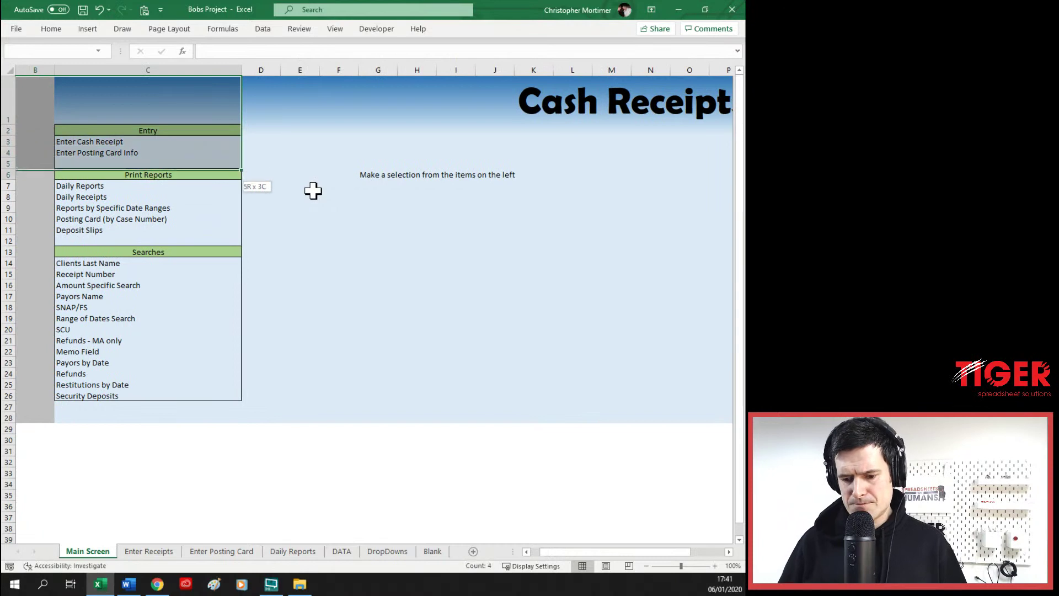
left_click(312, 190)
- Highlight the grey margin in columns A and B from row 1 to row 17 for review, and return to A1
left_click_drag(569, 552, 559, 555)
left_click(33, 90)
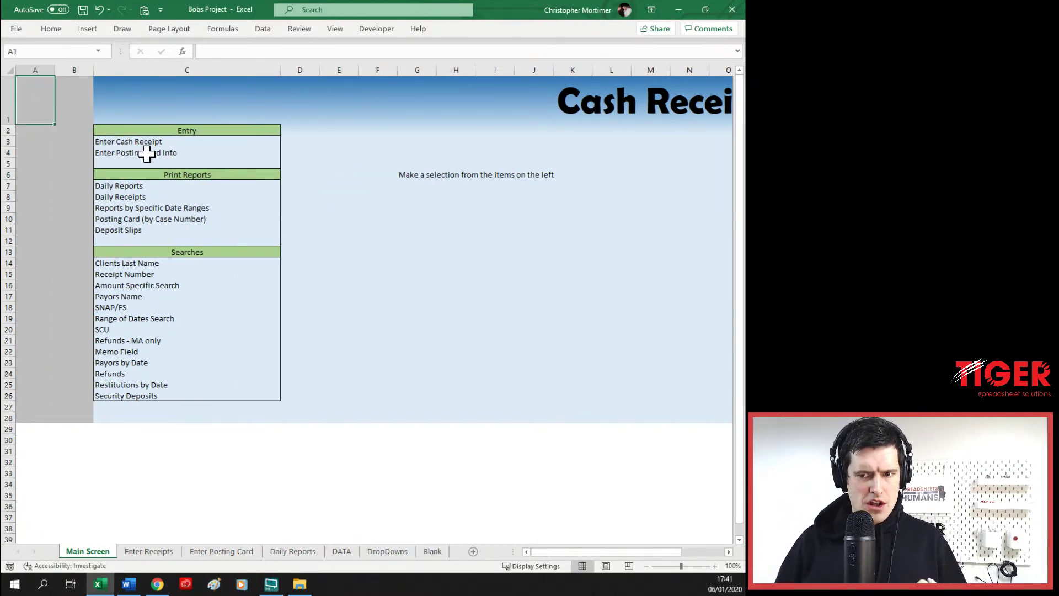
key("shift+Right")
key("shift+Down")
key("shift+Down")
key("shift+Down")
key("shift+Down")
key("shift+Down")
key("shift+Down")
key("shift+Down")
key("shift+Down")
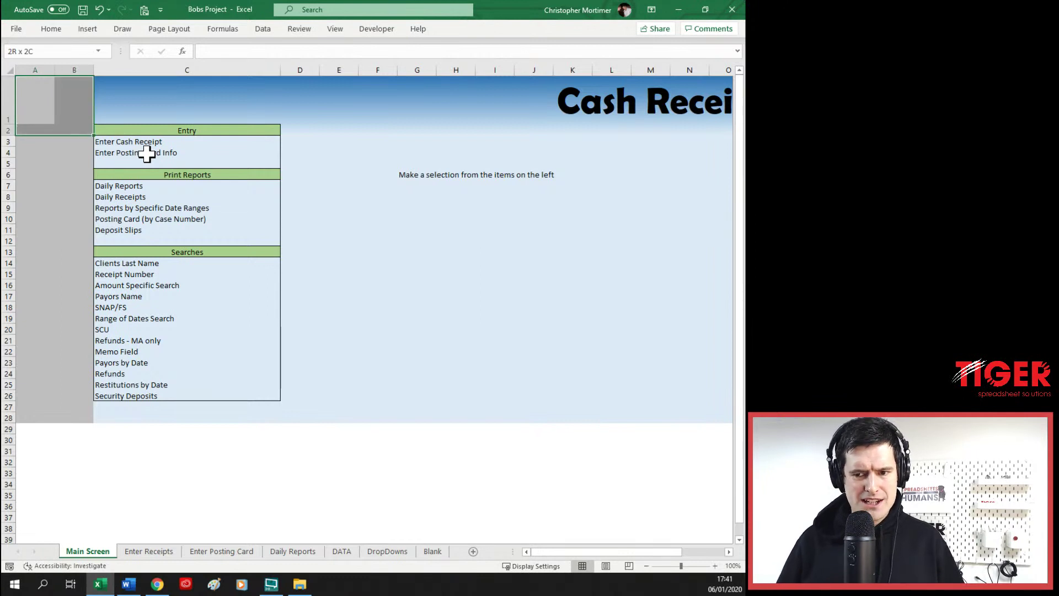
key("shift+Down")
key("shift+Down")
key("shift+Down")
key("shift+Down")
key("shift+Down")
key("shift+Down")
key("shift+Down")
key("shift+Down")
key("shift+Down")
key("shift+Down")
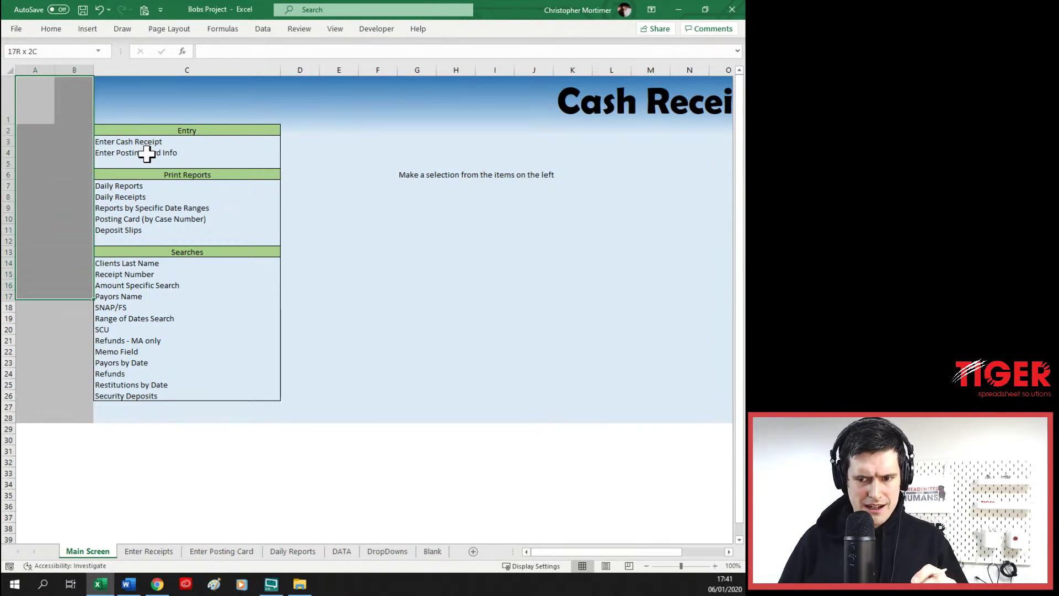
key("Up")
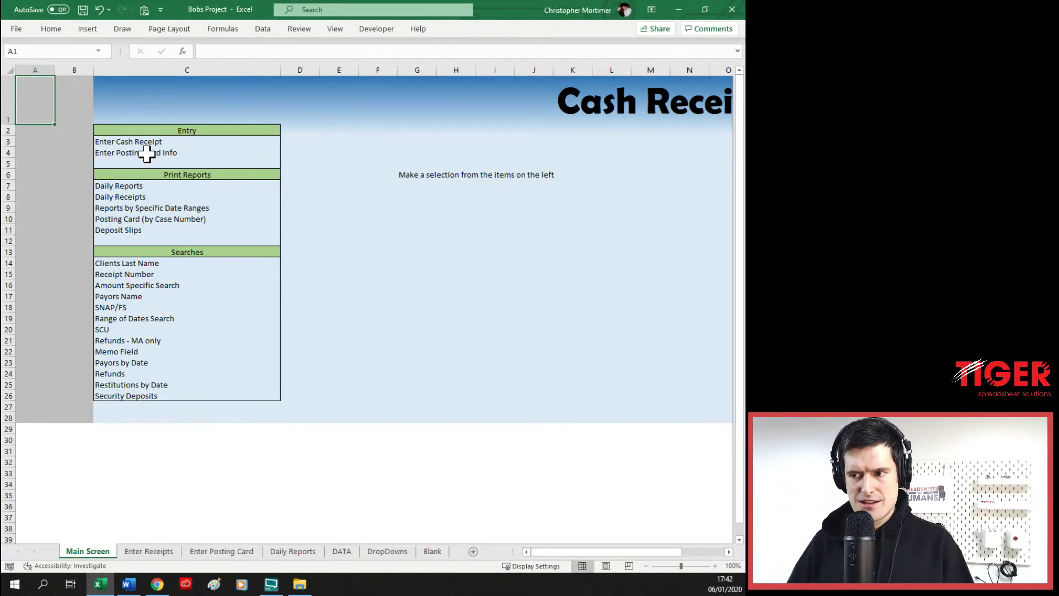
- Go across row 1 to the Cash Receipts title and back to cell D1 above the menu area
key("Right")
key("Right")
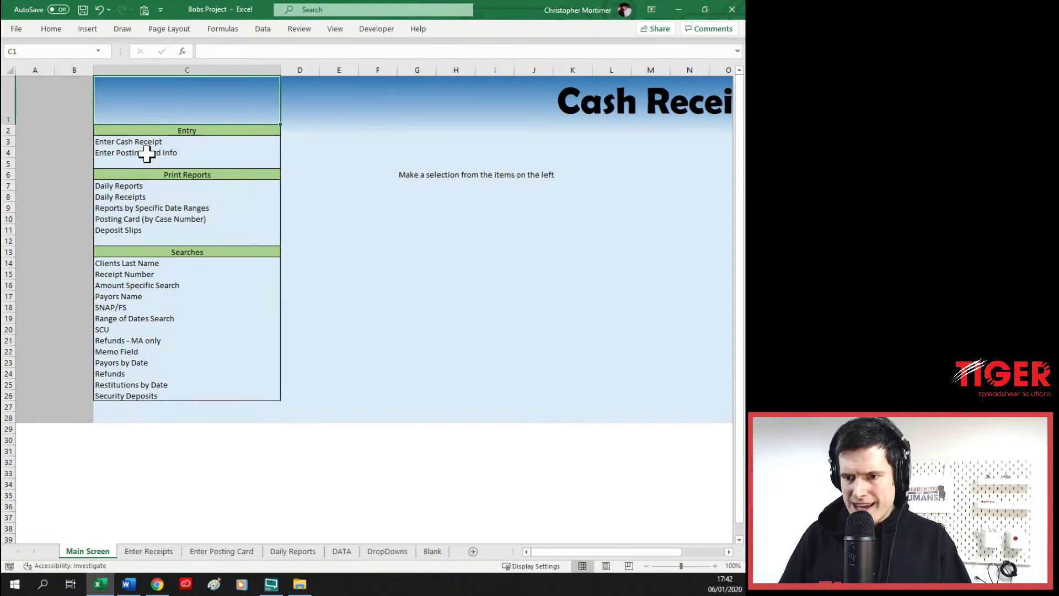
key("Right")
key("Right")
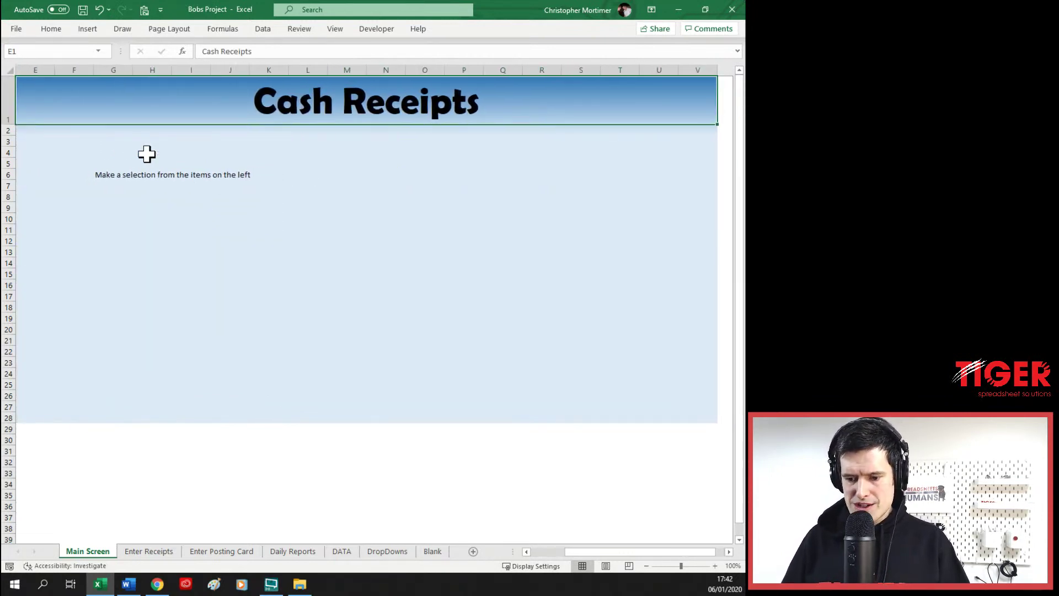
key("Left")
key("Left")
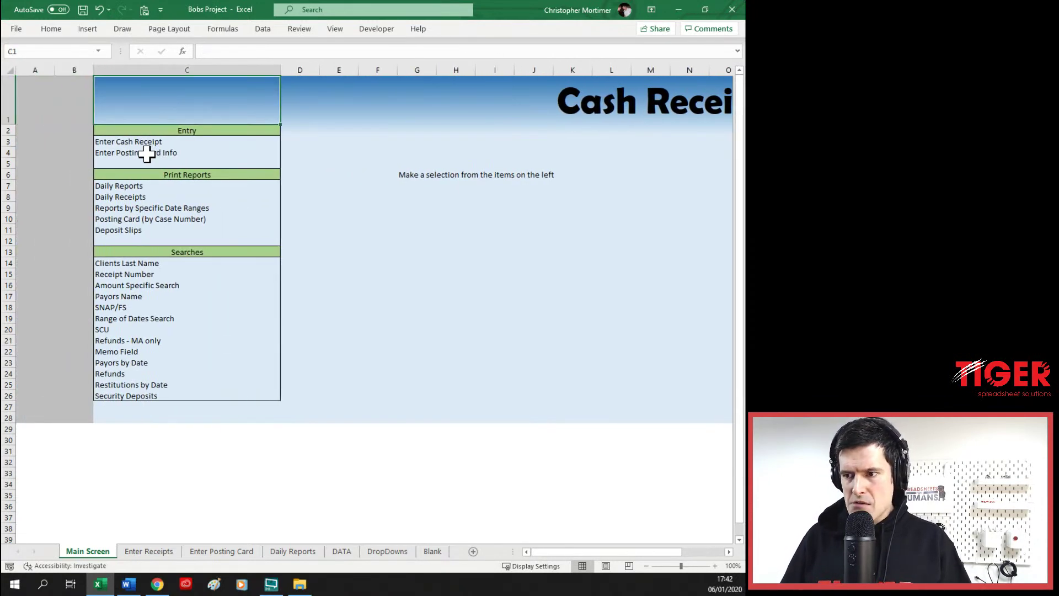
key("Right")
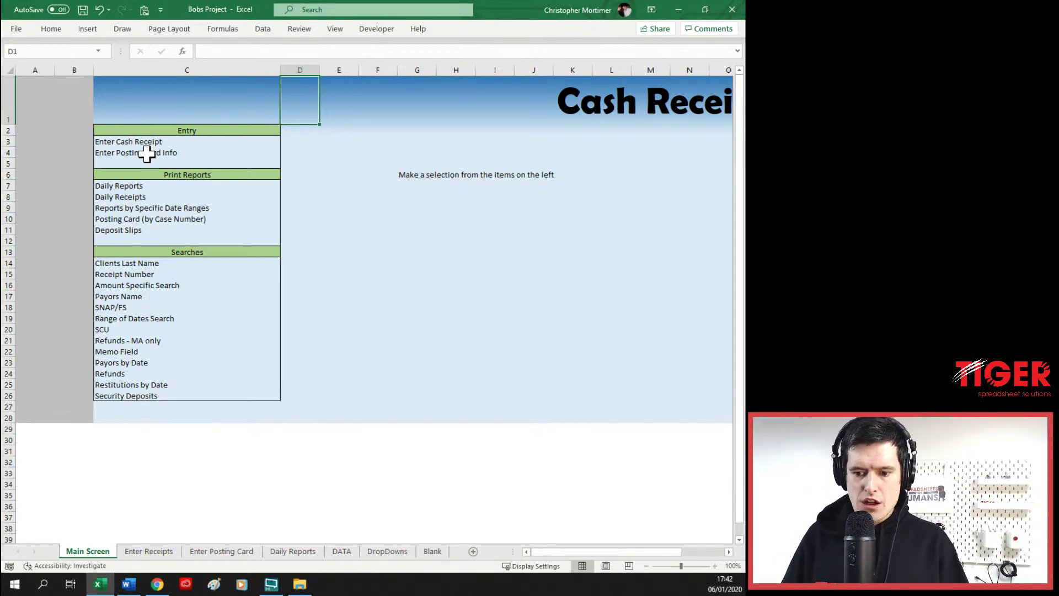
- Open the Enter Cash Receipt form from the Entry menu and review its payor and payment fields
left_click(147, 145)
left_click(474, 134)
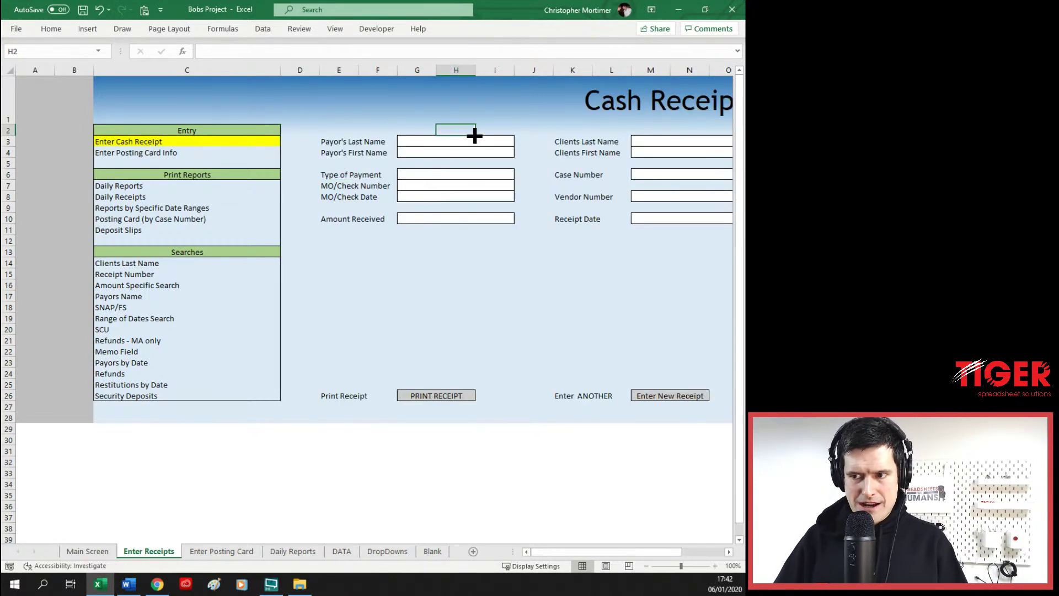
key("Down")
key("Down")
key("Down")
key("Down")
key("Down")
key("Up")
key("Up")
key("Up")
key("Up")
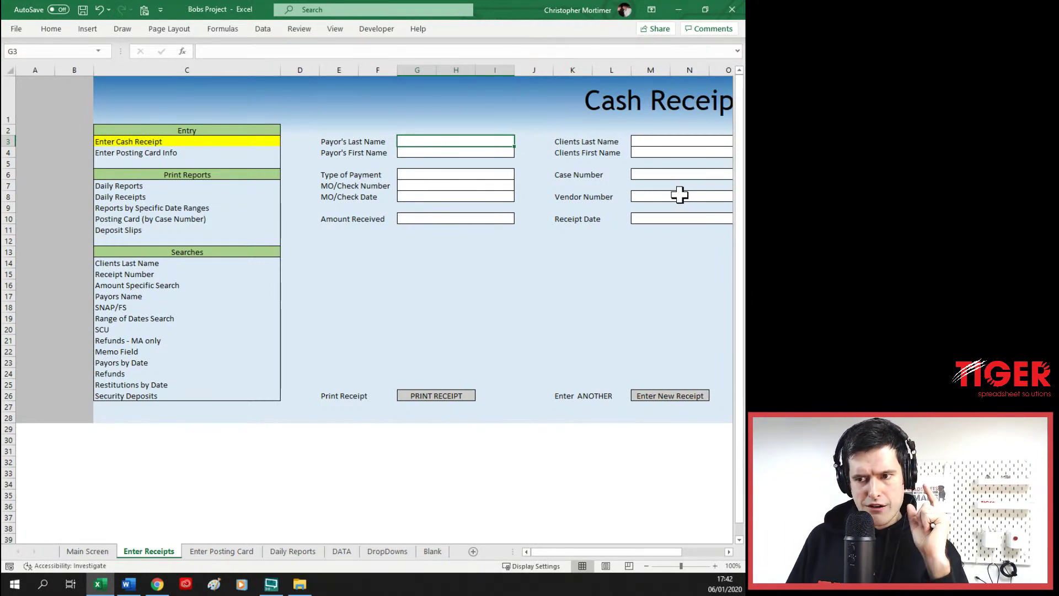
key("Right")
key("Left")
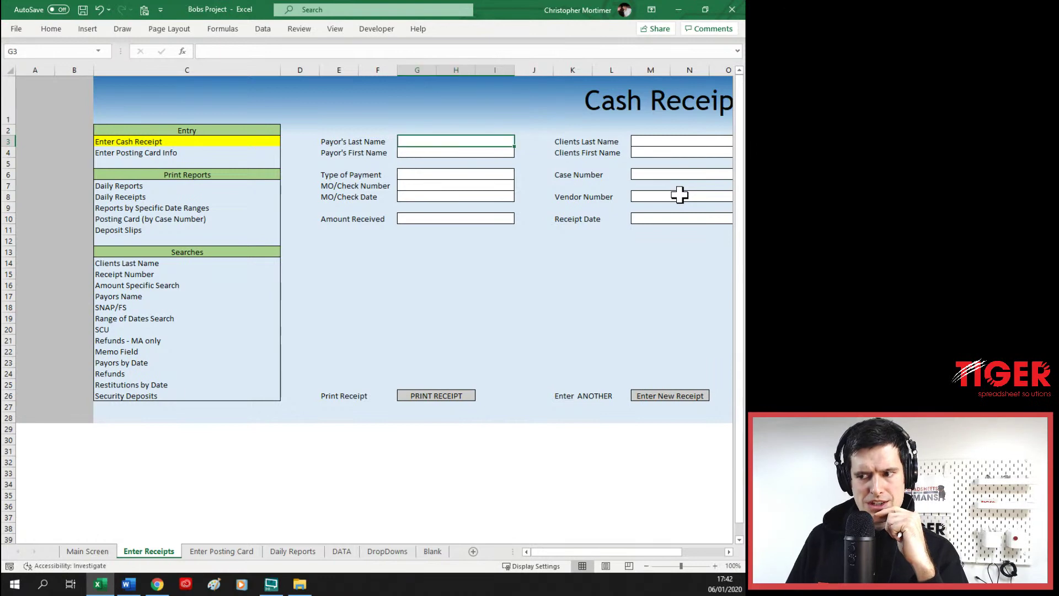
- Examine the Enter Receipts form across row 3, from the payor fields through Category, and return to cell D3
key("Right")
key("Right")
key("Right")
key("Right")
key("Right")
key("Right")
key("Right")
key("Right")
key("Right")
key("Right")
key("Right")
key("Right")
key("Left")
key("Left")
key("Left")
key("Left")
key("Left")
key("Left")
key("Left")
key("Left")
key("Left")
key("Left")
key("Left")
key("Left")
key("Left")
key("Left")
key("Left")
key("Left")
key("Left")
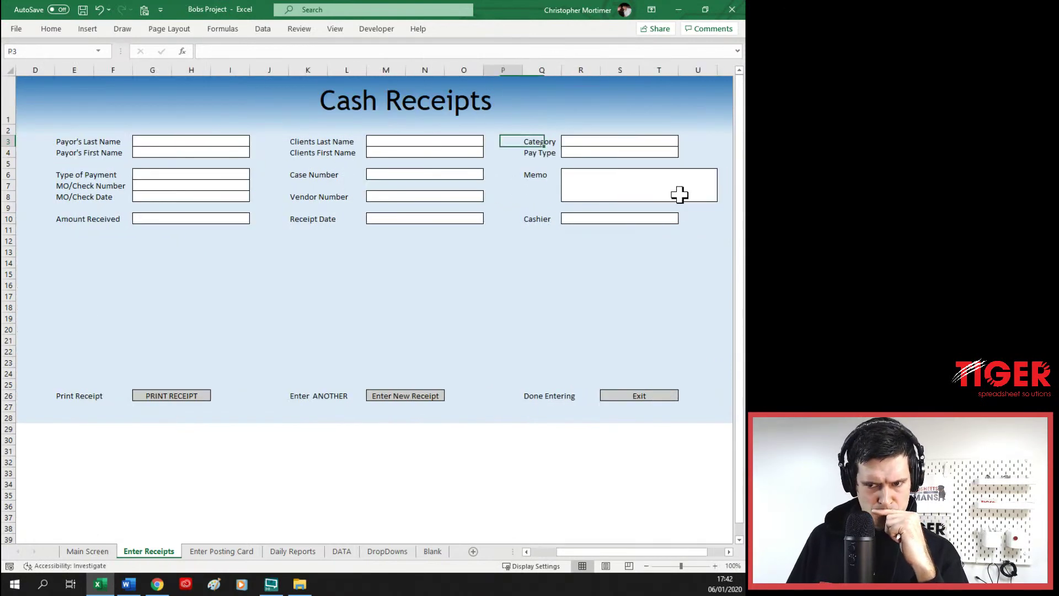
key("Left")
key("Left")
key("Left")
key("Right")
key("Right")
key("Right")
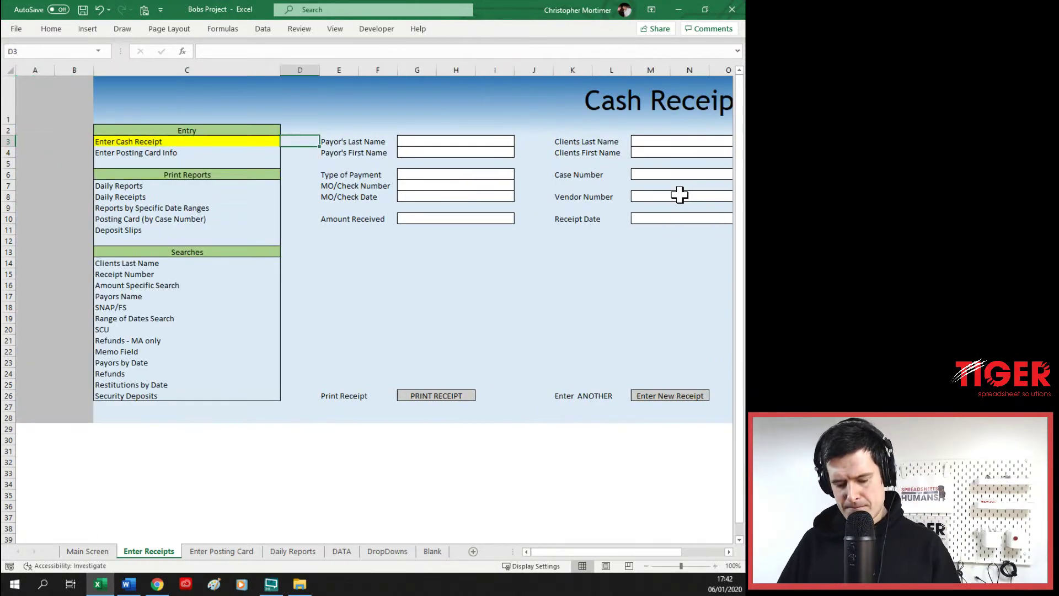
- View the Enter Posting Card sheet and examine the Daily Reports sheet's layout, ending at cell D3
key("ctrl+Page_Down")
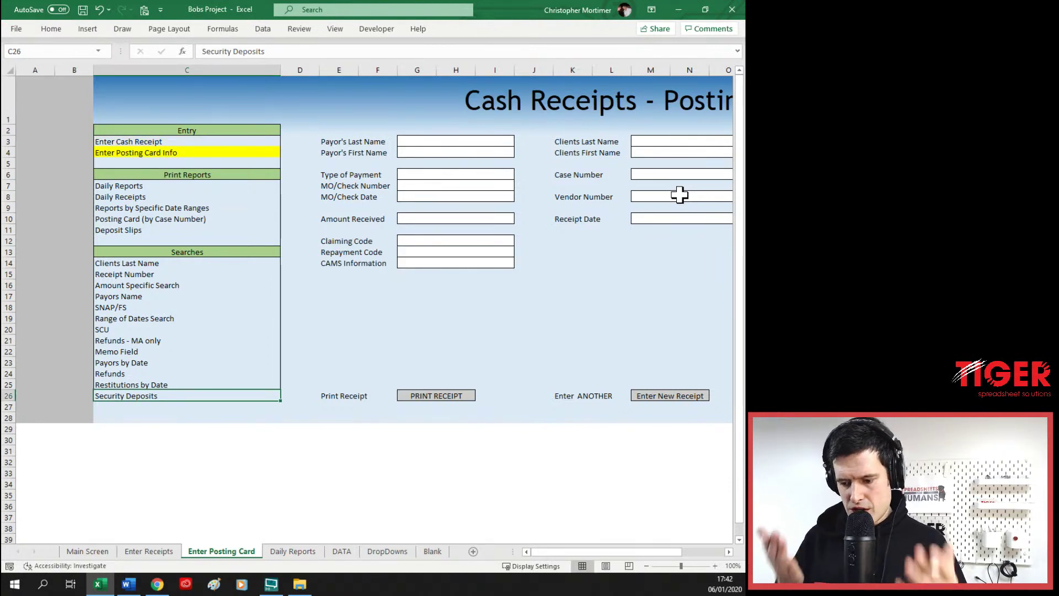
key("ctrl+Page_Down")
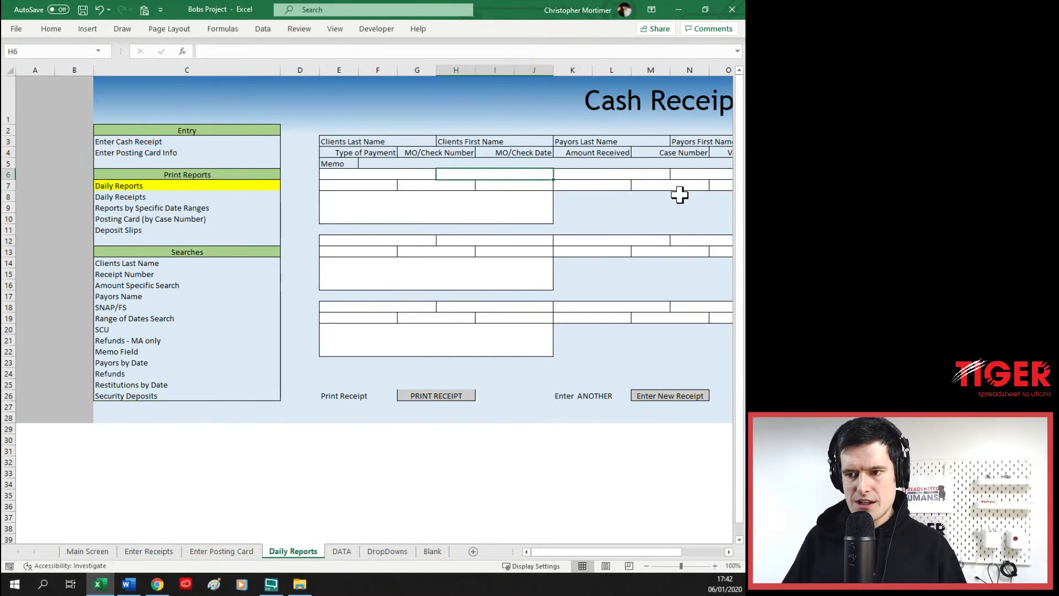
key("Right")
key("Right")
key("Right")
key("Right")
key("Left")
key("Left")
key("Left")
key("Left")
key("Left")
key("Left")
key("Left")
key("Left")
key("Left")
key("Right")
key("Right")
key("Right")
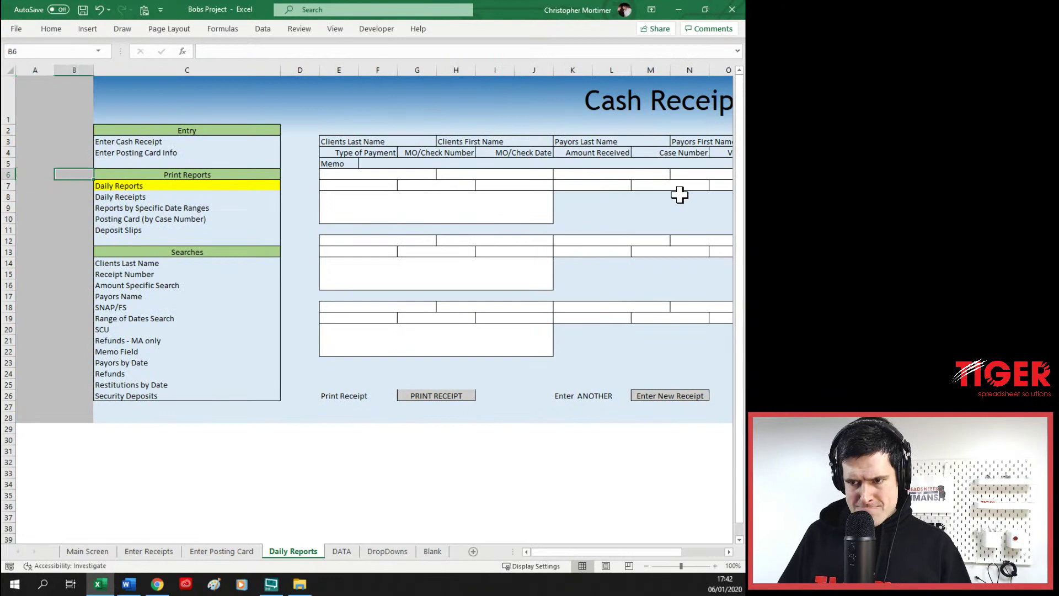
key("Up")
key("Up")
key("Up")
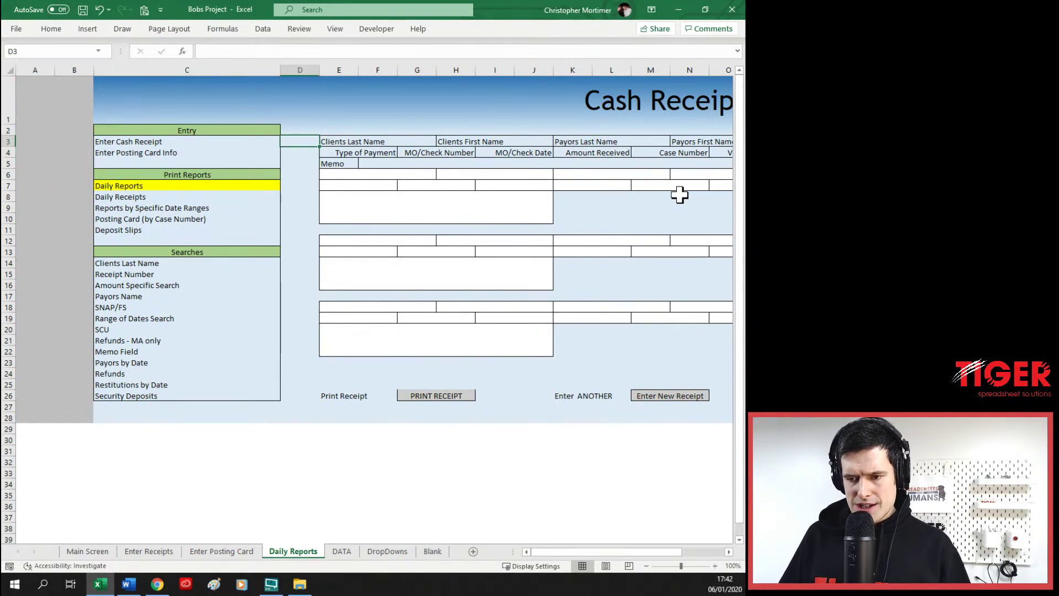
- Return to the Enter Receipts sheet and highlight its row 1 header band from column B for review, ending at B1
key("ctrl+Page_Up")
key("ctrl+Page_Up")
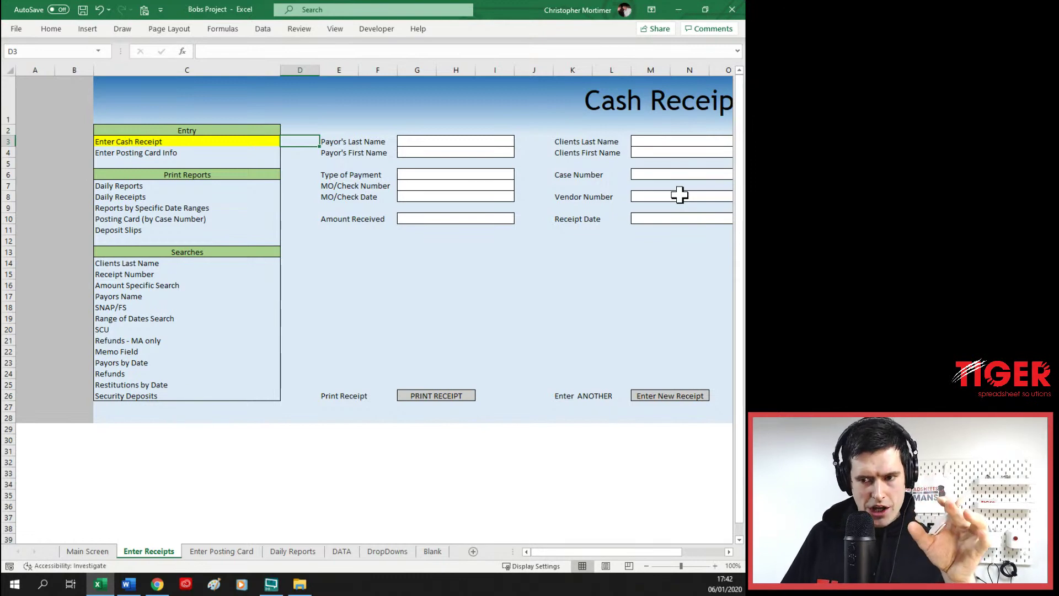
key("Up")
key("Up")
key("Left")
key("Left")
key("Right")
key("shift+Right")
key("shift+Right")
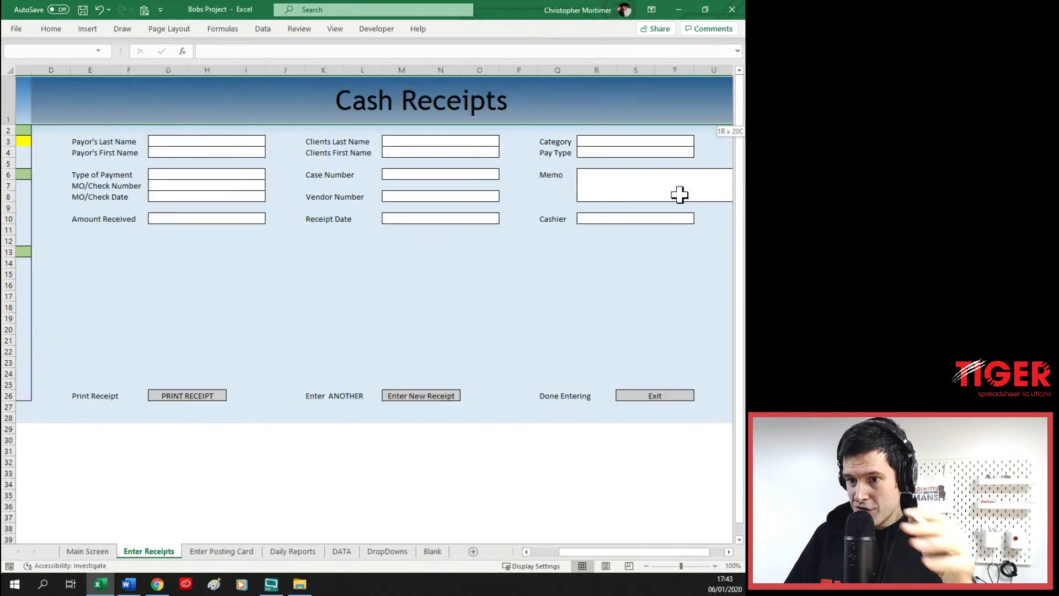
key("Left")
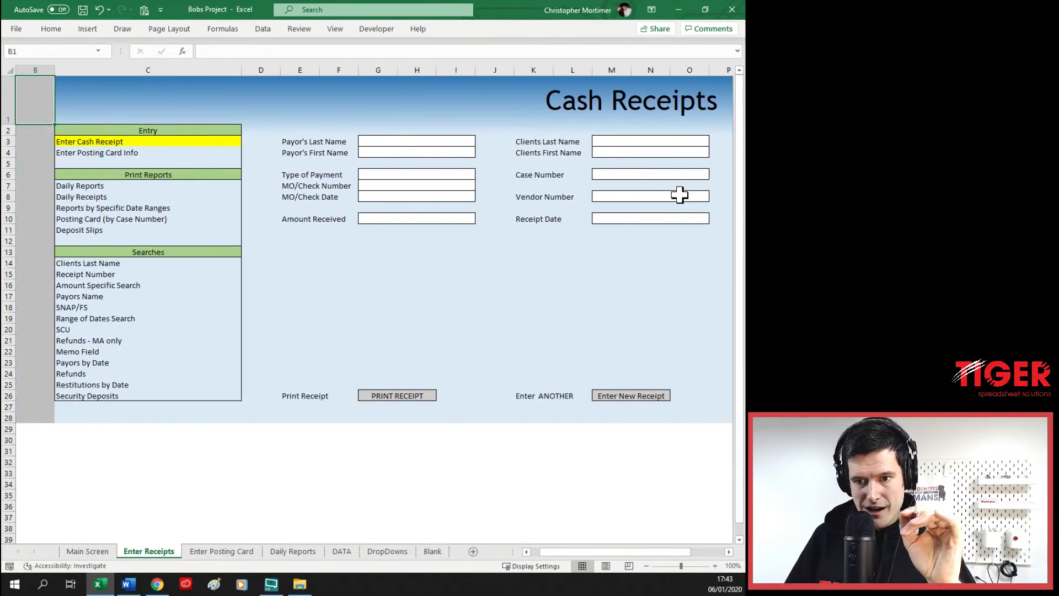
- Review the Entry menu items on the Enter Receipts sheet, ending on Enter Cash Receipt in C3
key("Left")
key("Down")
key("Down")
key("Right")
key("Right")
key("Right")
key("Left")
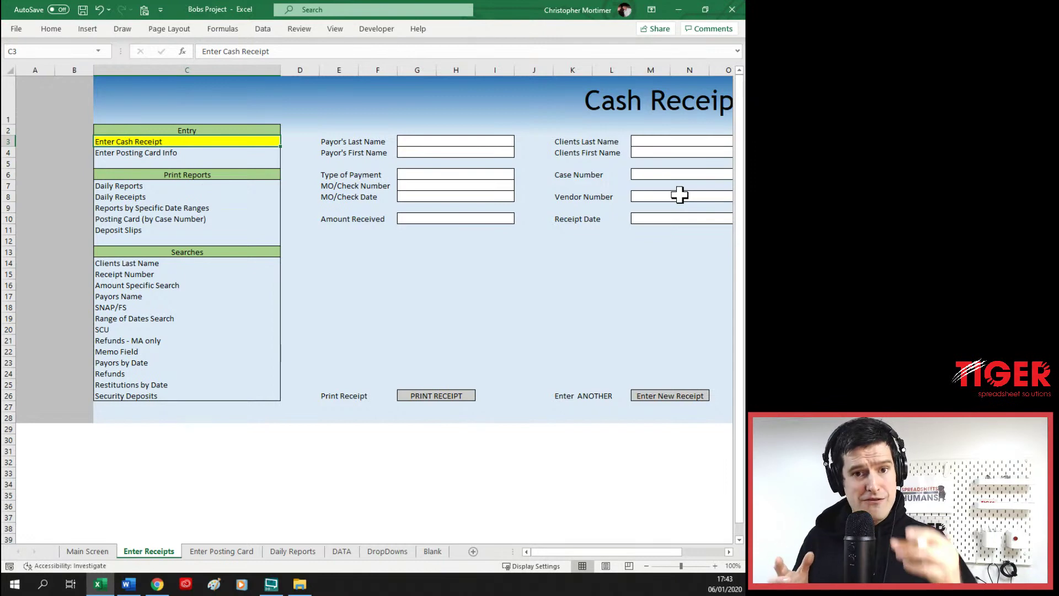
key("Down")
key("Up")
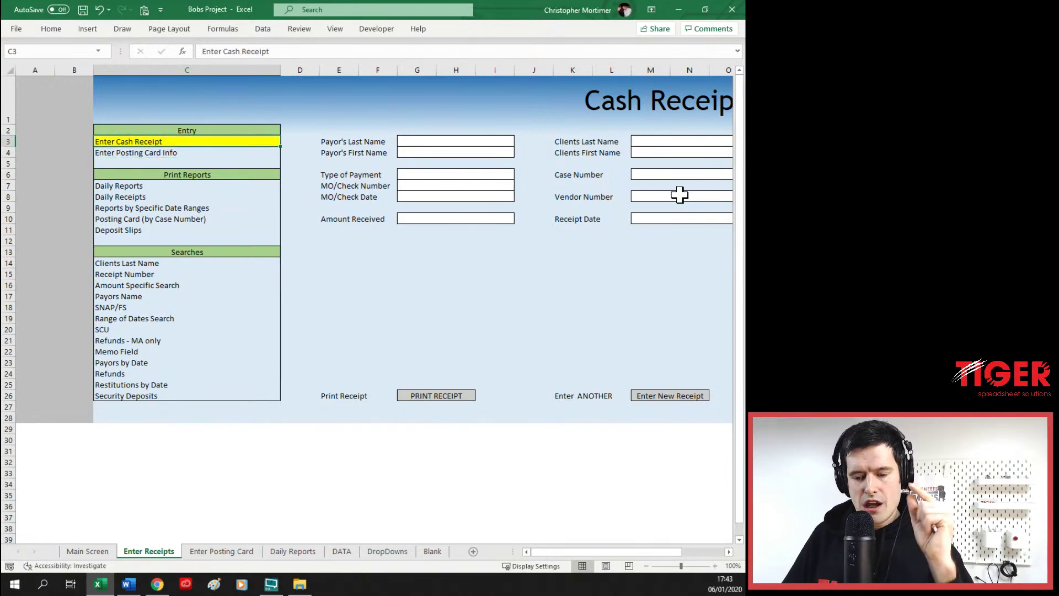
key("Down")
key("Down")
key("Up")
key("Up")
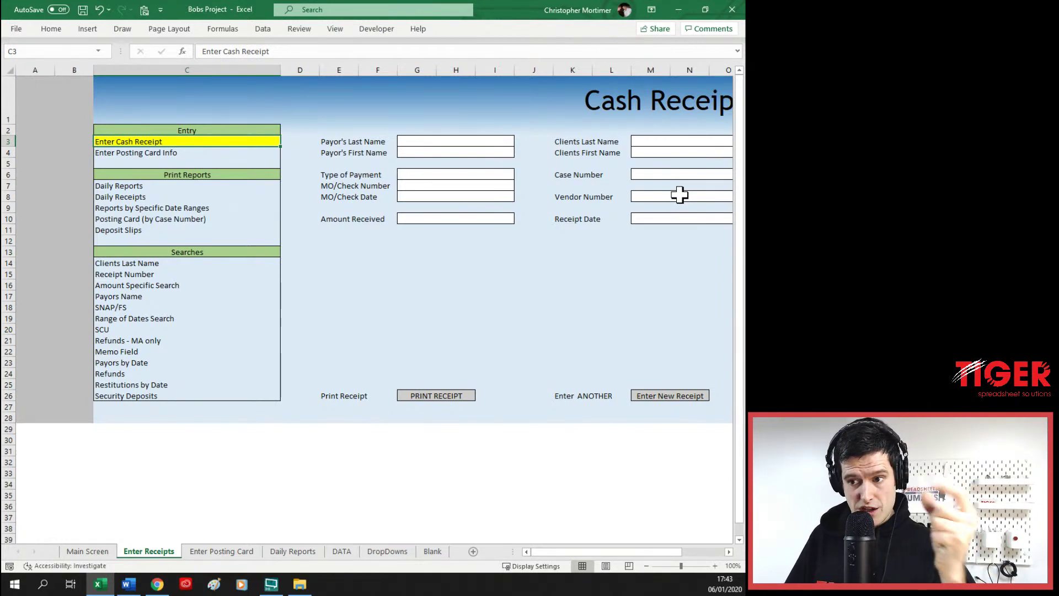
- Examine the payor name and payment entry cells, ending at the Payor's Last Name cell G3
key("Right")
key("Right")
key("Right")
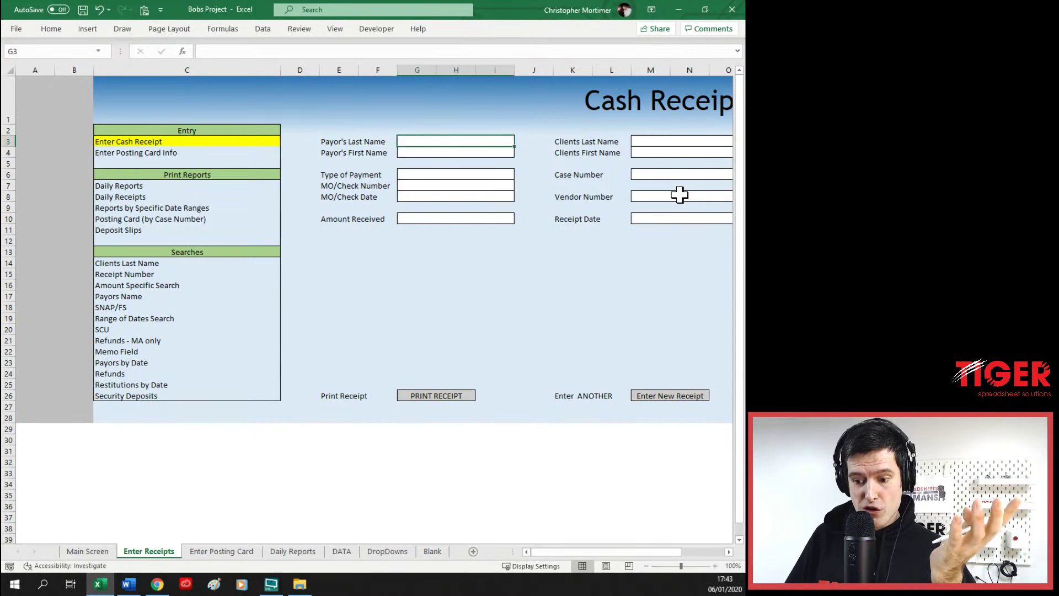
key("Down")
key("Down")
key("Up")
key("Up")
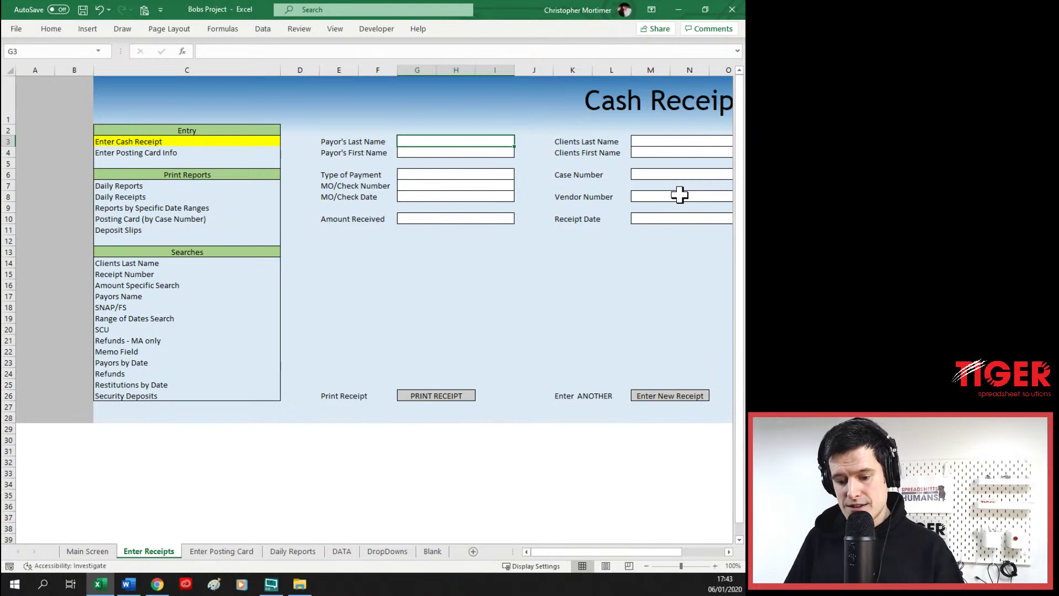
- View the Daily Reports sheet and go to header cell C1 above its menu
key("ctrl+Page_Down")
key("ctrl+Page_Down")
key("Up")
key("Up")
key("Left")
key("Left")
key("Right")
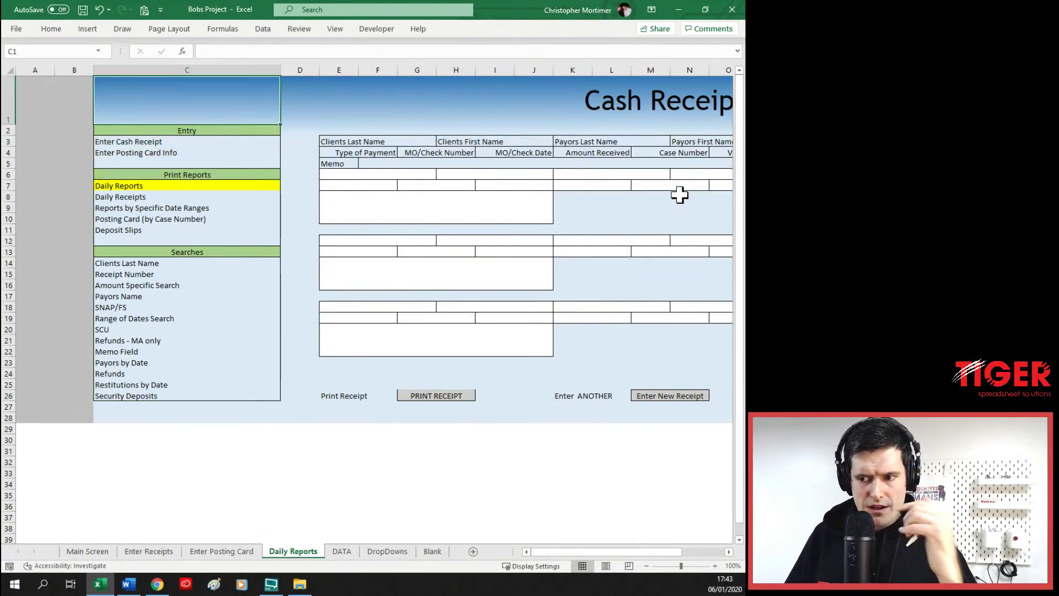
- View the Enter Posting Card sheet and look over the last Searches items up to Payors by Date
key("ctrl+Page_Up")
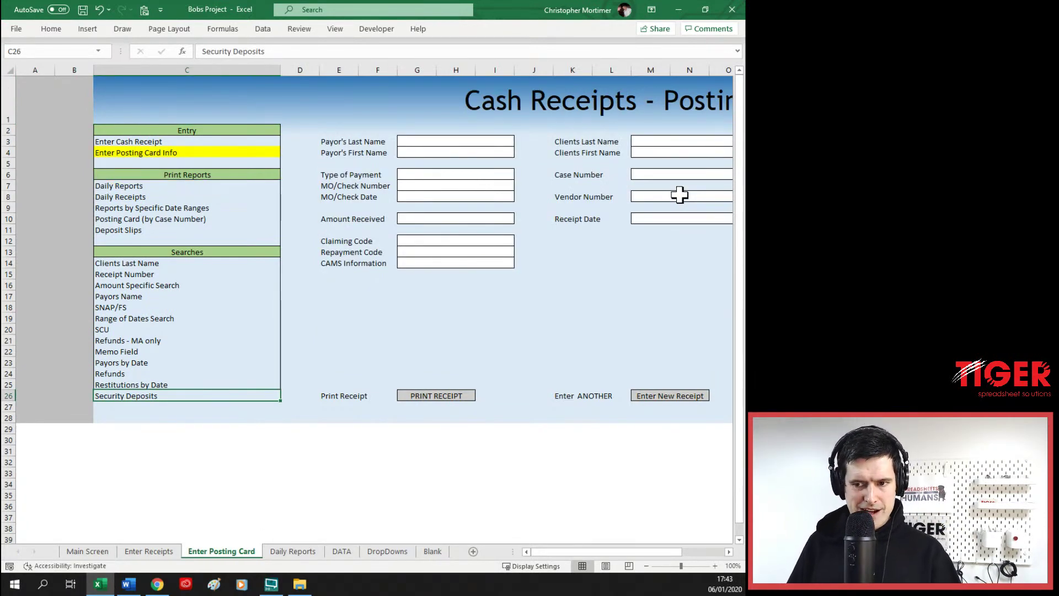
key("Up")
key("Up")
key("Up")
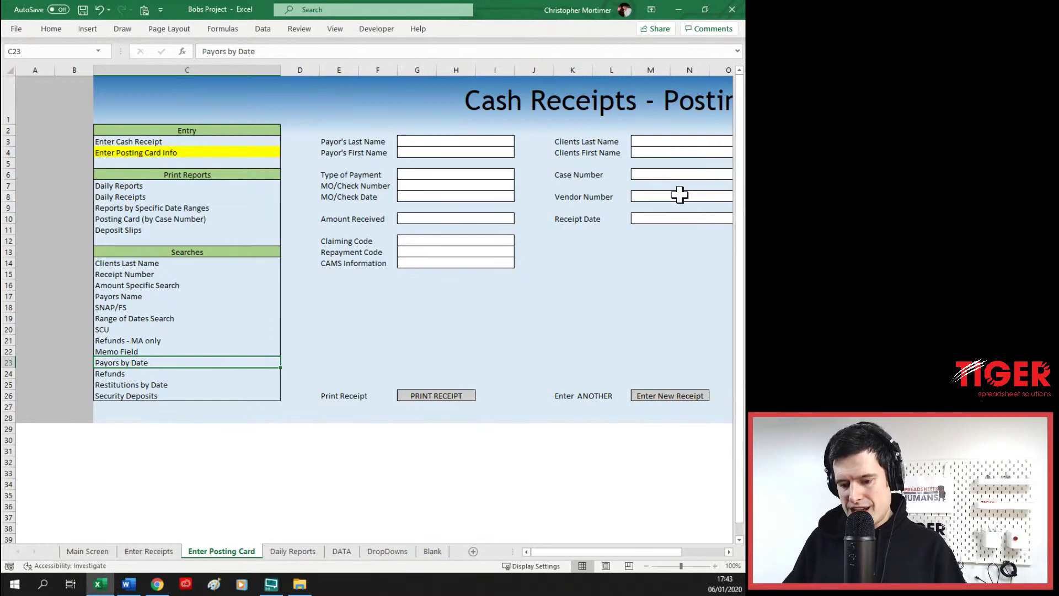
- Return to the Daily Reports sheet and review its menu down to Daily Receipts in C8
key("ctrl+Page_Down")
key("Down")
key("Down")
key("Down")
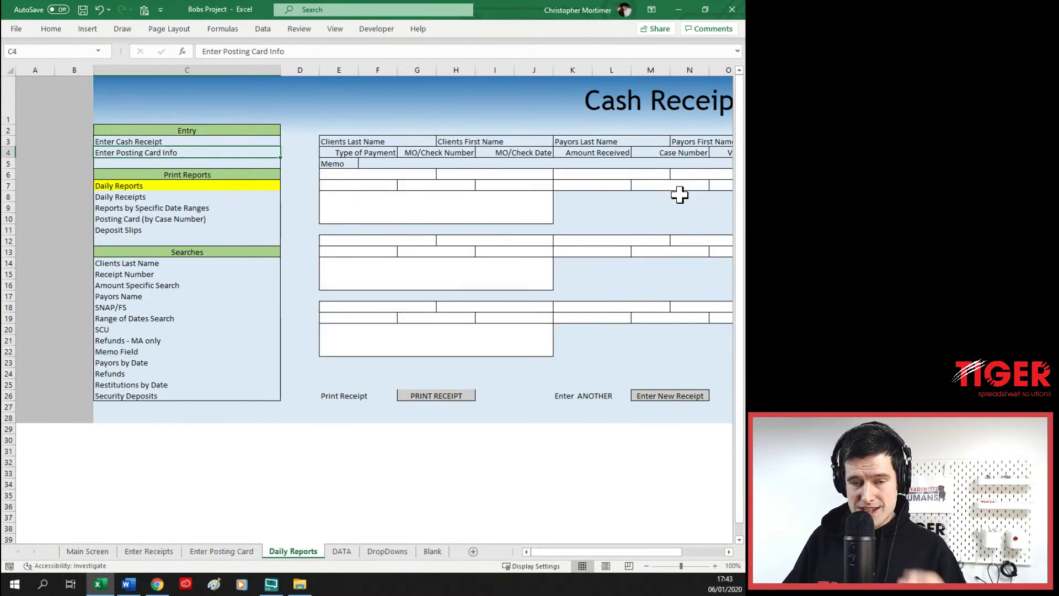
key("Down")
key("Down")
key("Down")
key("Down")
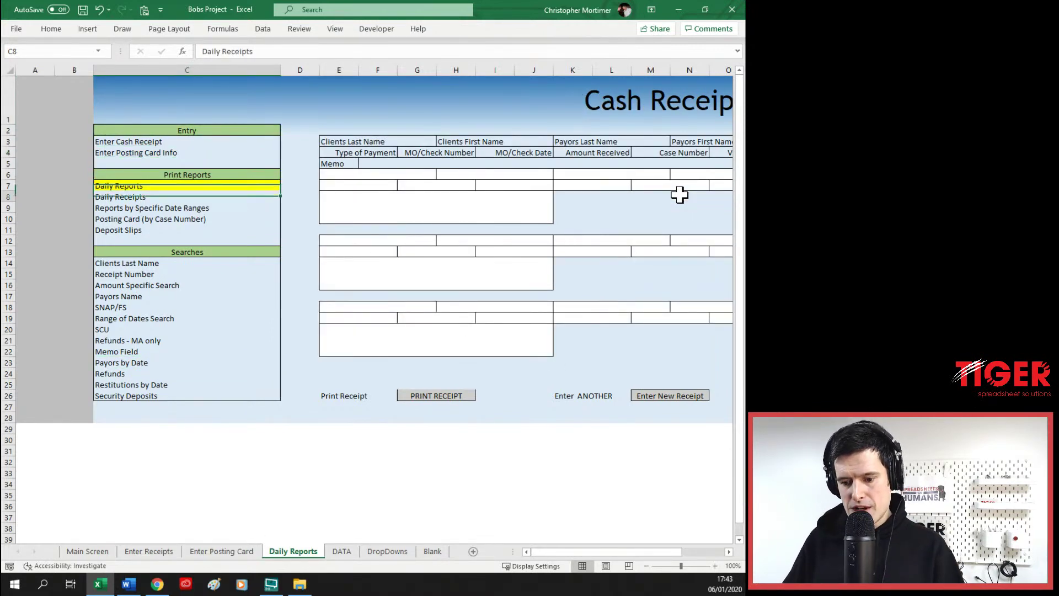
key("Right")
key("Left")
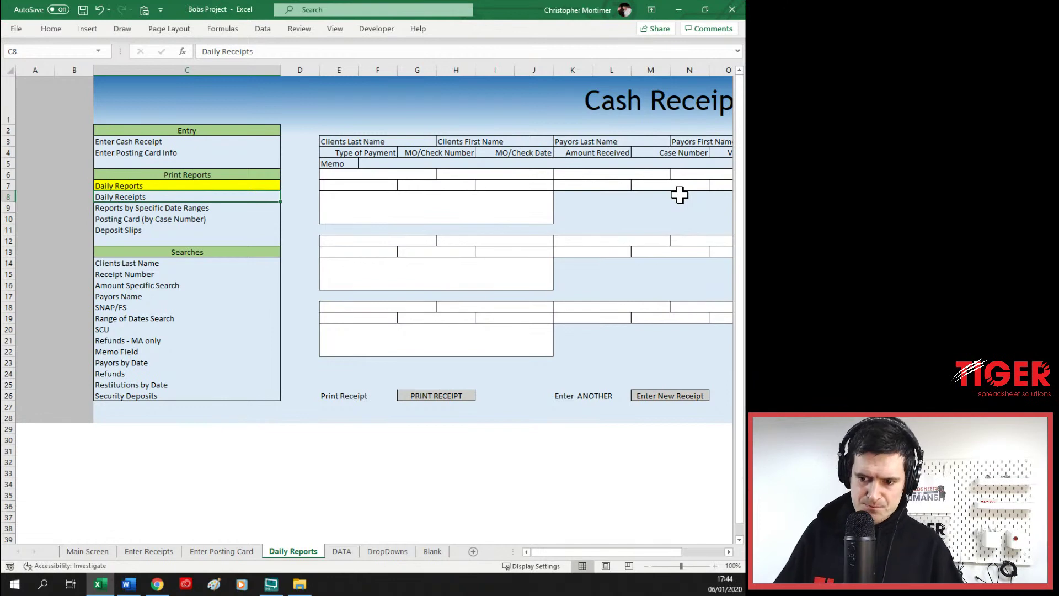
- Examine the first records of the table on the DATA sheet, ending at the ReceiptNumber cell A2
key("ctrl+Page_Down")
key("Up")
key("Up")
key("Up")
key("Up")
key("Up")
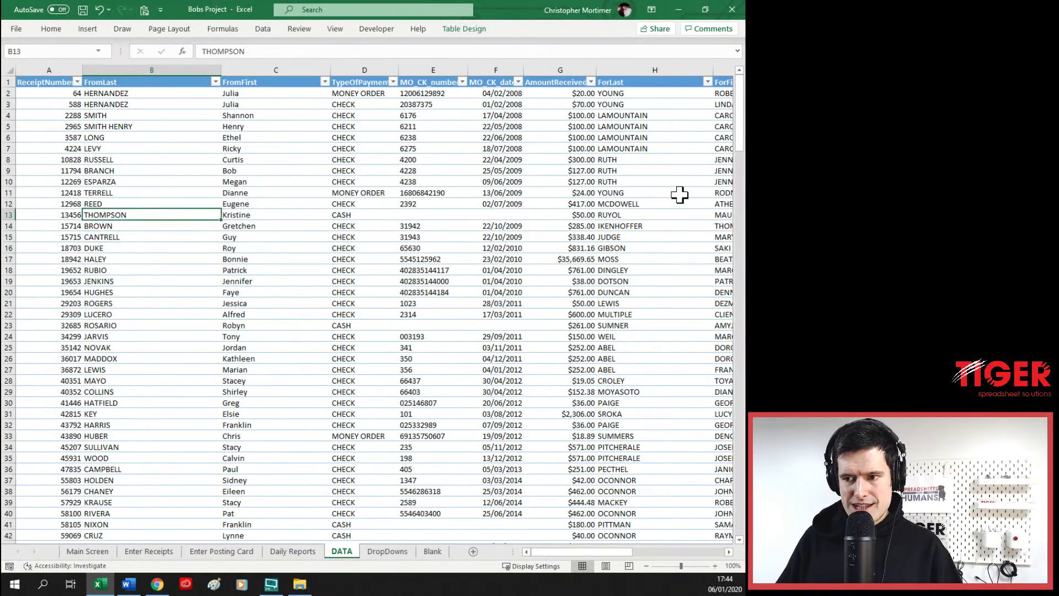
key("Left")
key("Up")
key("Up")
key("Up")
key("Up")
key("Up")
key("Up")
key("Up")
key("Up")
key("Up")
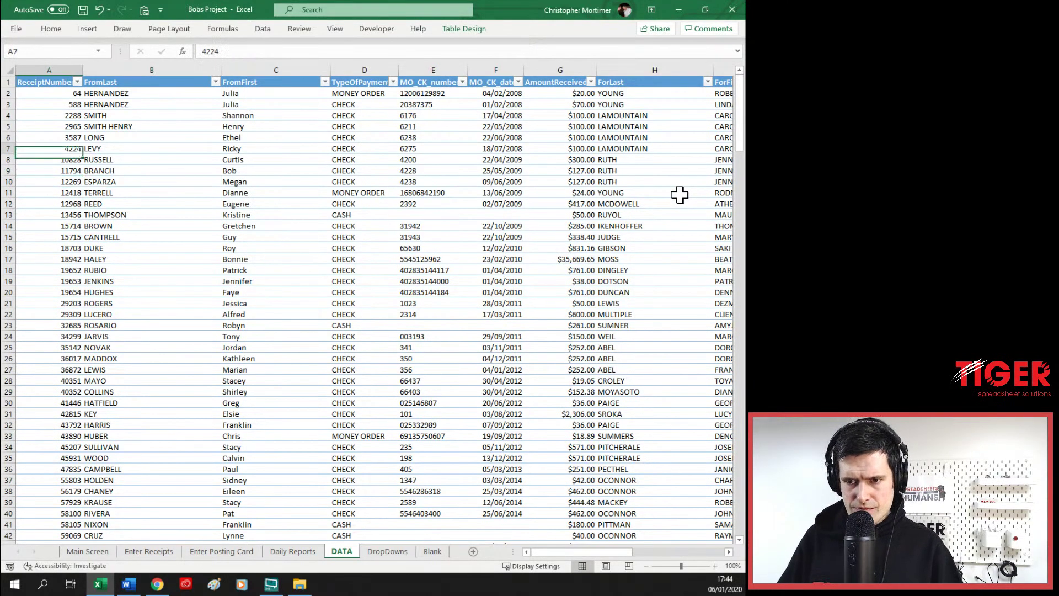
key("Down")
key("Down")
key("Down")
key("Down")
key("Up")
key("Up")
key("Up")
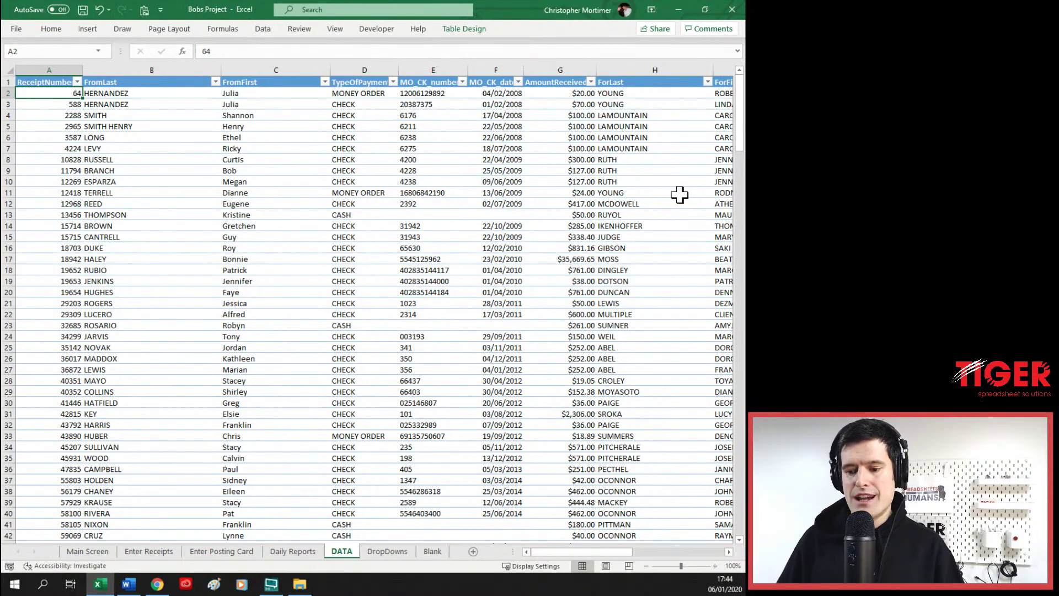
- View the Pay Types and Categories lists on the DropDowns sheet
key("ctrl+Page_Down")
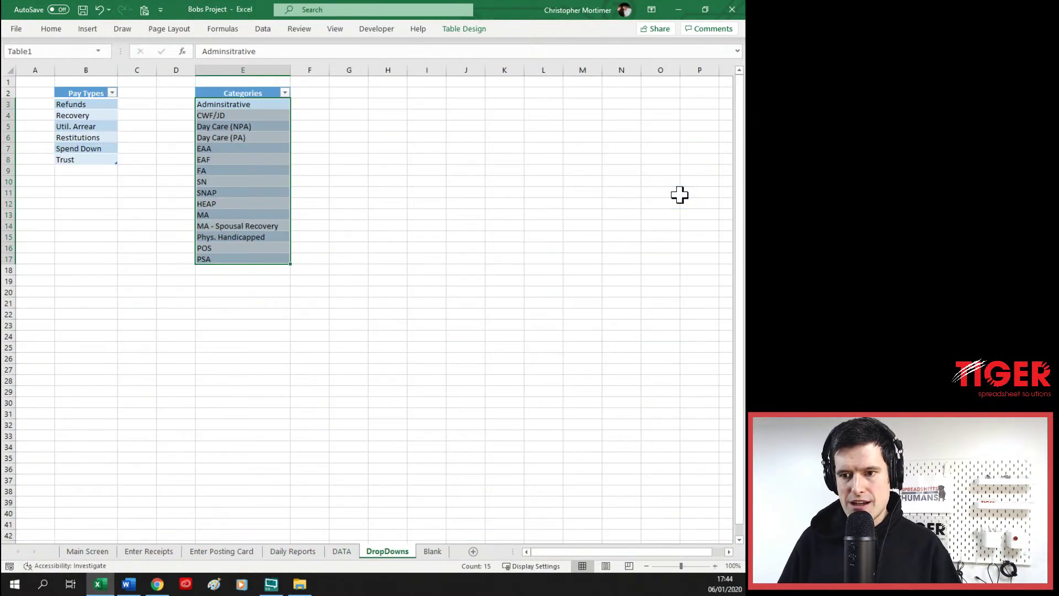
key("Left")
key("Left")
key("Left")
key("Right")
key("Right")
- Review the DATA SHEET to REPORT SHEET diagram on the Blank sheet, ending at cell E26
key("ctrl+Page_Down")
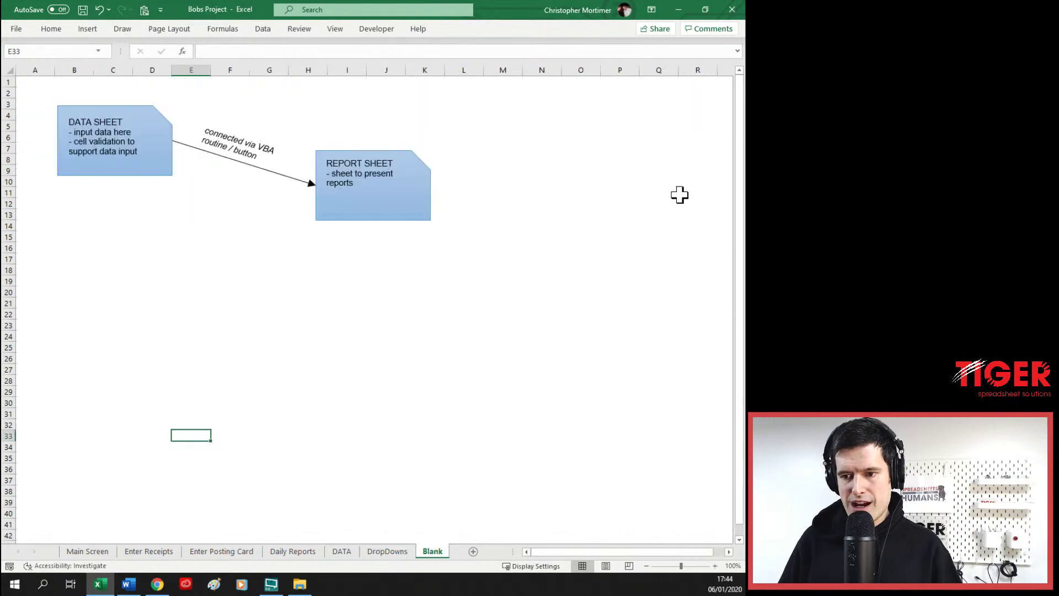
key("Up")
key("Up")
key("Up")
key("Up")
key("Up")
key("Up")
key("Up")
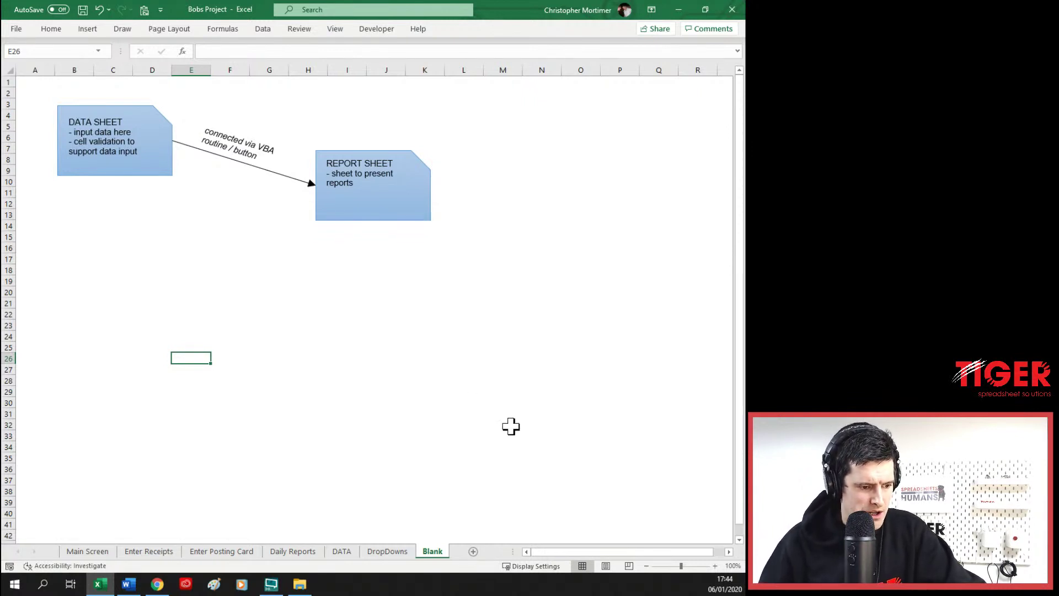
- Return to the Enter Receipts sheet and select cell B1 in the header row
left_click(149, 551)
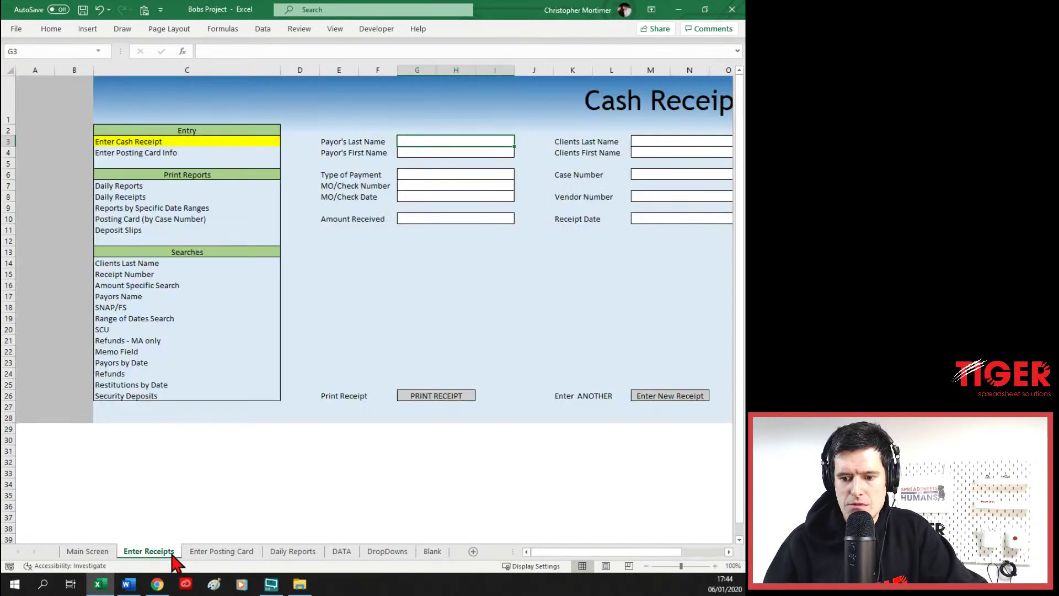
left_click_drag(7, 124, 8, 120)
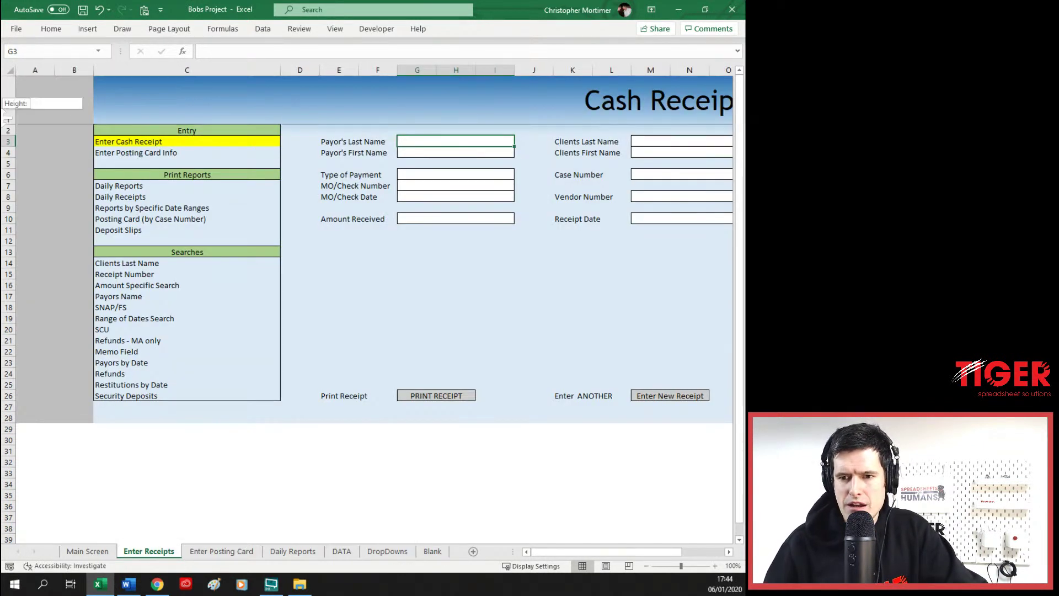
left_click(88, 122)
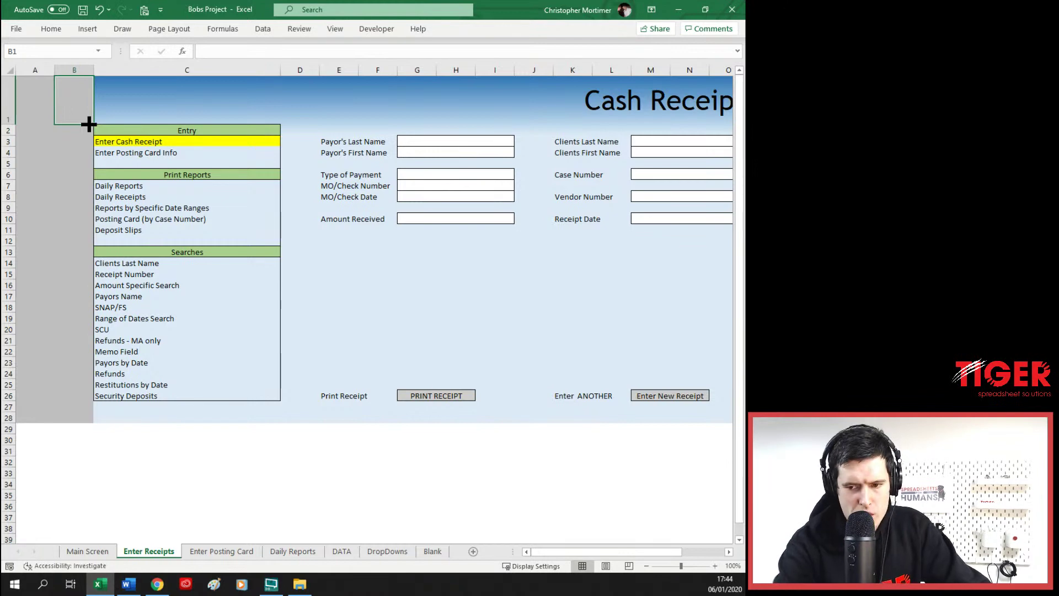
- Examine the receipt form from Payor's Last Name across its fields, ending on the Category entry cell R3
left_click(445, 140)
key("Down")
key("Down")
key("Down")
key("Down")
key("Down")
key("Down")
key("Down")
key("Right")
key("Right")
key("Right")
key("Right")
key("Right")
key("Right")
key("Right")
key("Right")
key("Right")
key("Right")
key("Right")
key("Right")
key("Up")
key("Up")
key("Up")
key("Up")
key("Left")
key("Left")
key("Up")
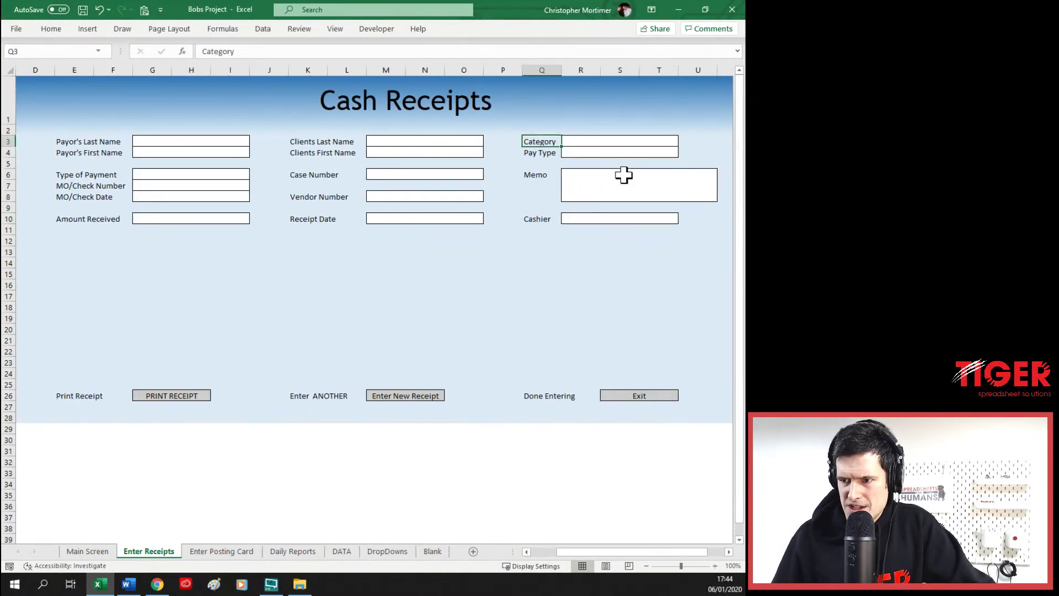
key("Right")
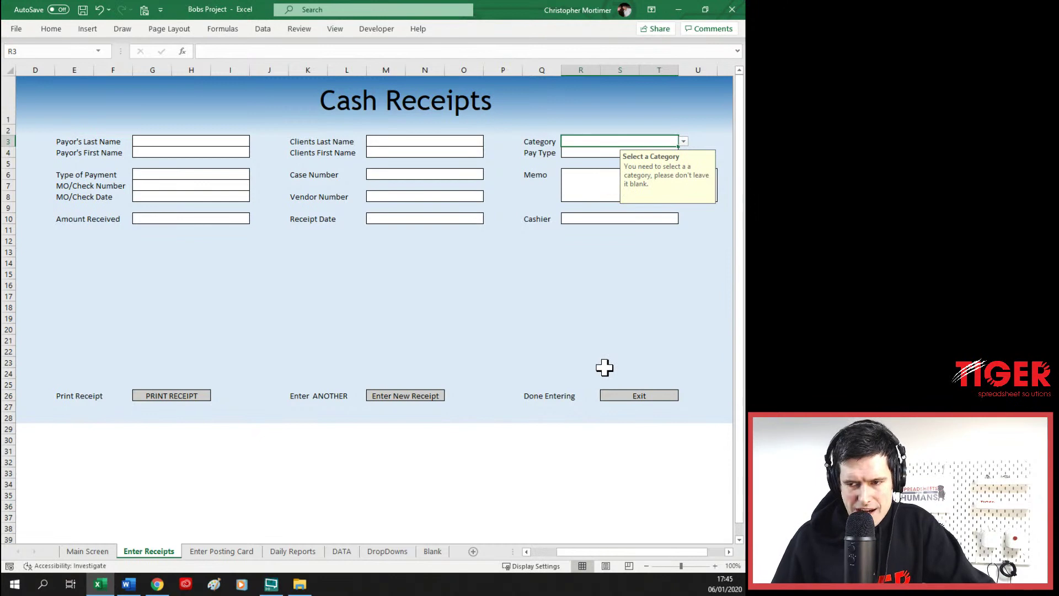
- Go back across row 3 of the receipt form to the menu side and select header cell B1
key("Left")
key("Left")
key("Left")
key("Left")
key("Left")
key("Left")
key("Left")
key("Left")
key("Left")
key("Left")
key("Left")
key("Left")
key("Left")
key("Left")
key("Left")
key("Left")
key("Left")
key("Right")
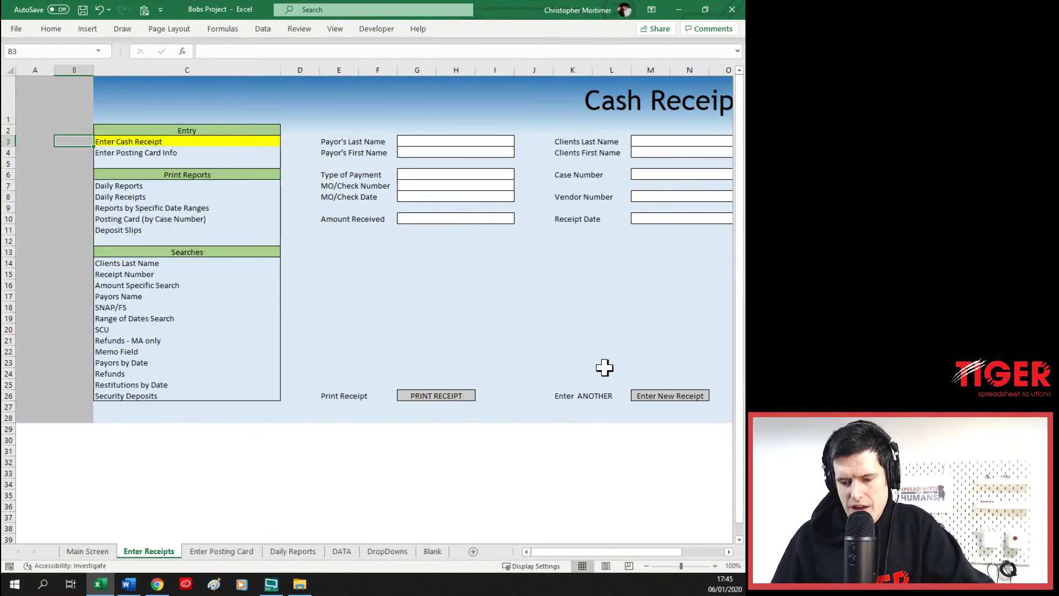
key("Up")
key("Up")
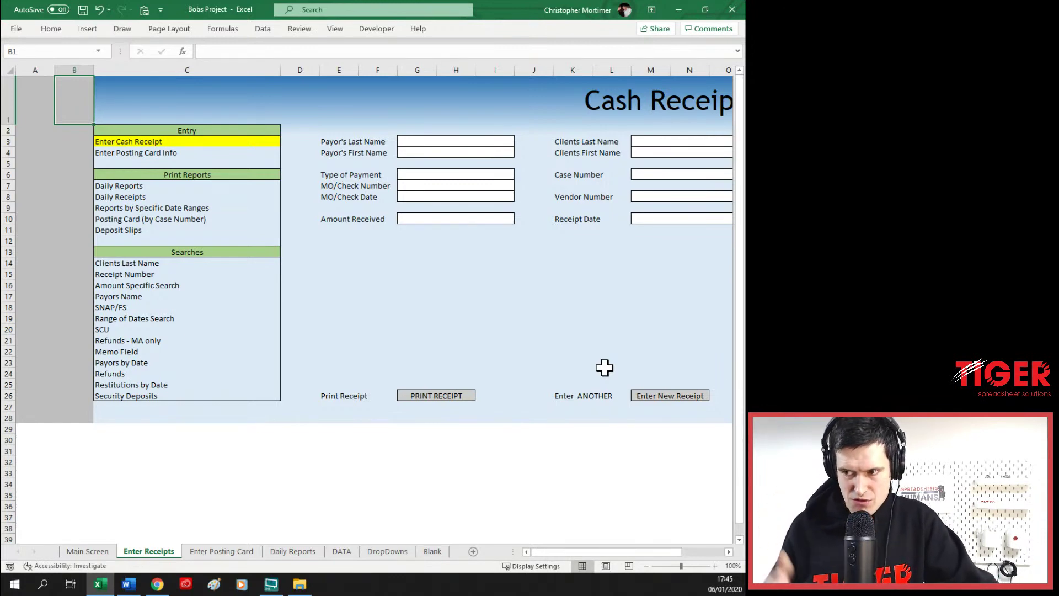
left_click_drag(741, 353, 724, 261)
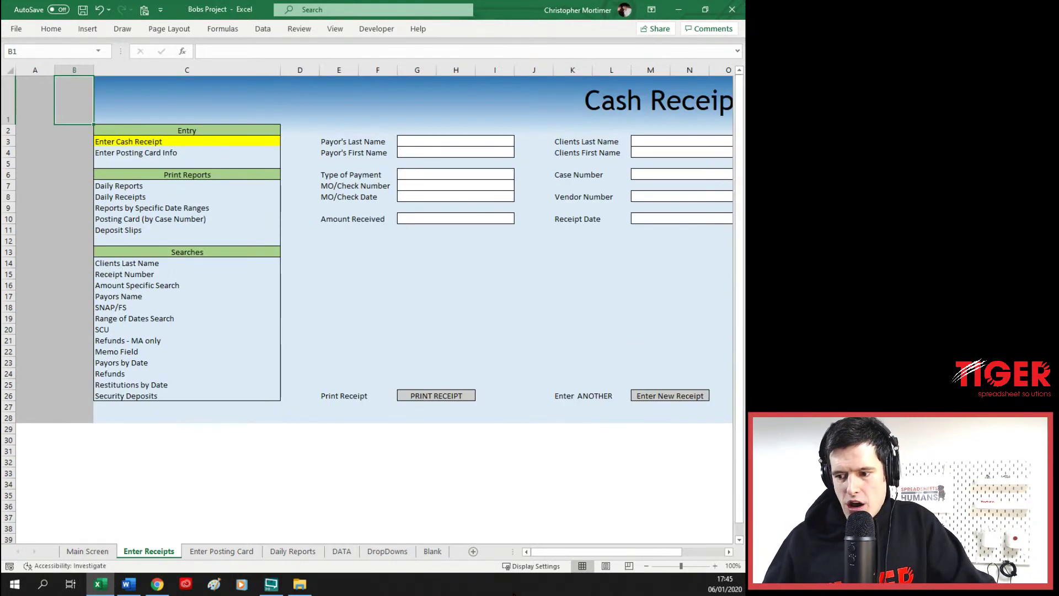
left_click_drag(561, 552, 515, 546)
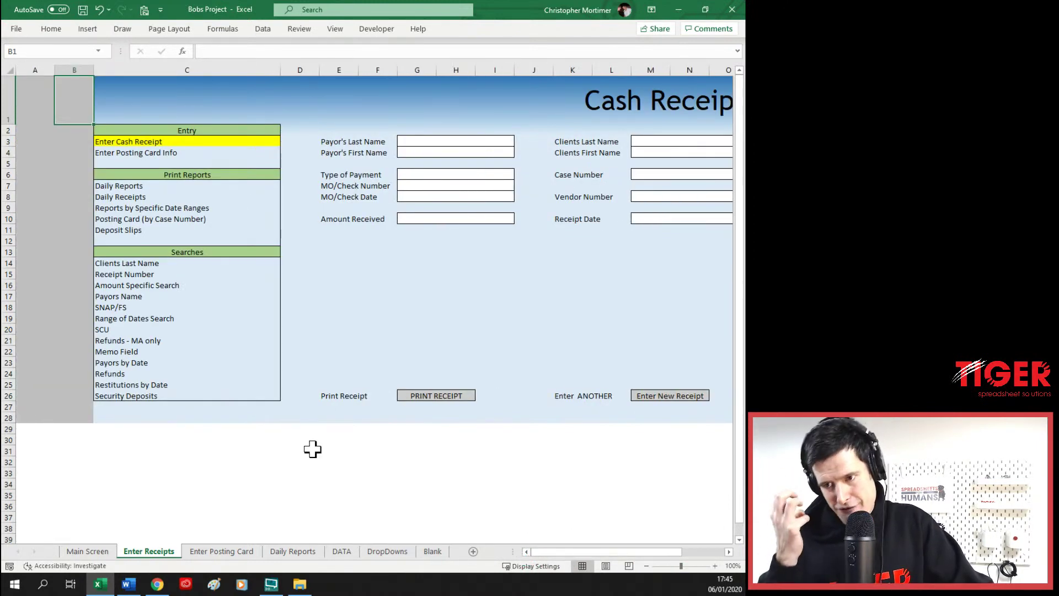
- Check the empty area below Amount Received at E12 and return to the Entry heading in C2
left_click(333, 240)
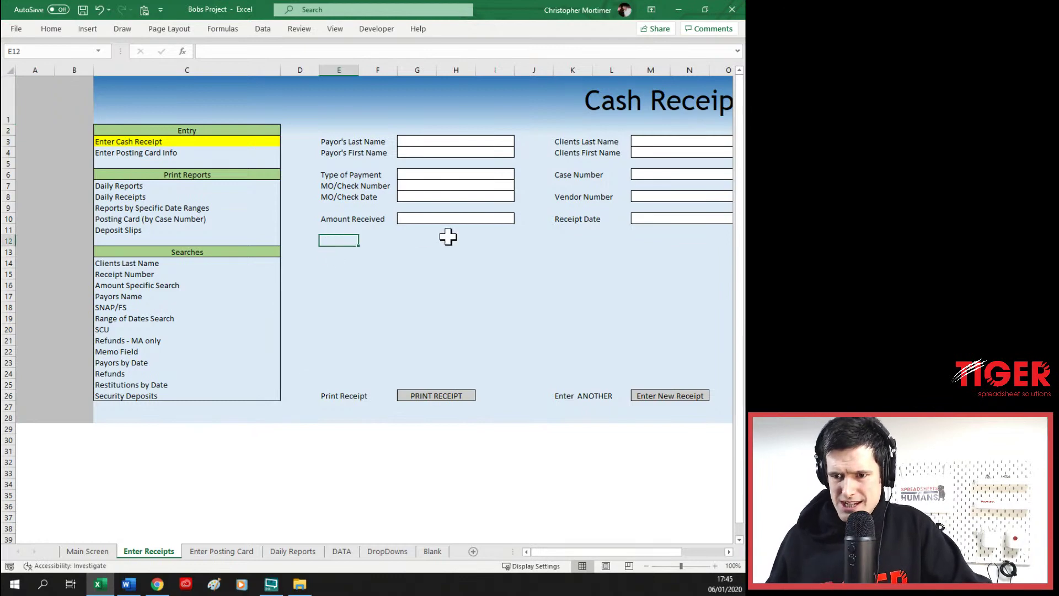
key("Left")
key("Left")
key("Left")
key("Up")
key("Up")
key("Up")
key("Up")
key("Up")
key("Up")
key("Up")
key("Up")
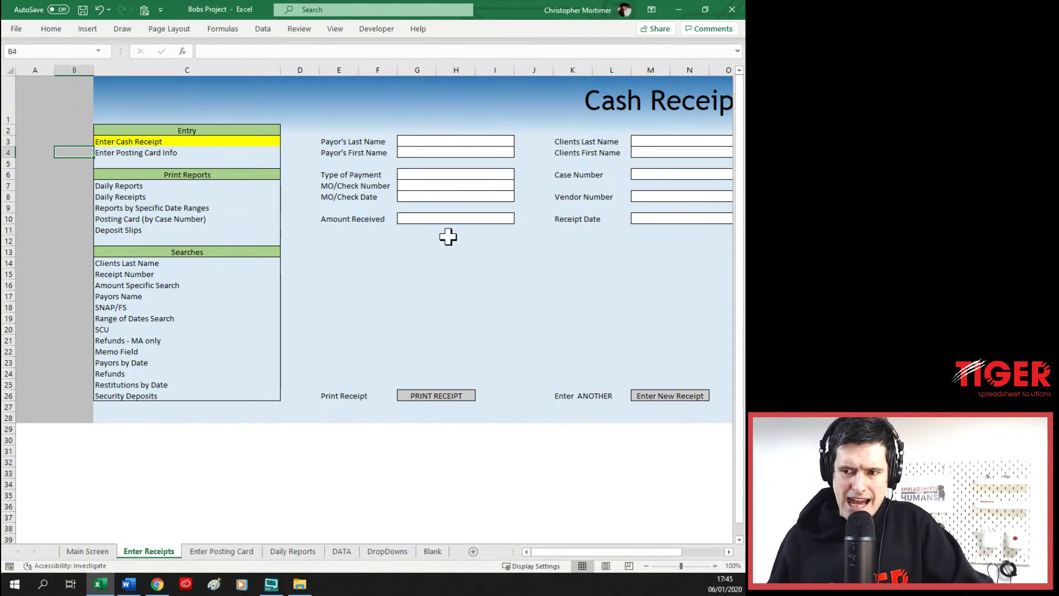
key("Right")
key("Right")
key("Up")
key("Up")
key("Left")
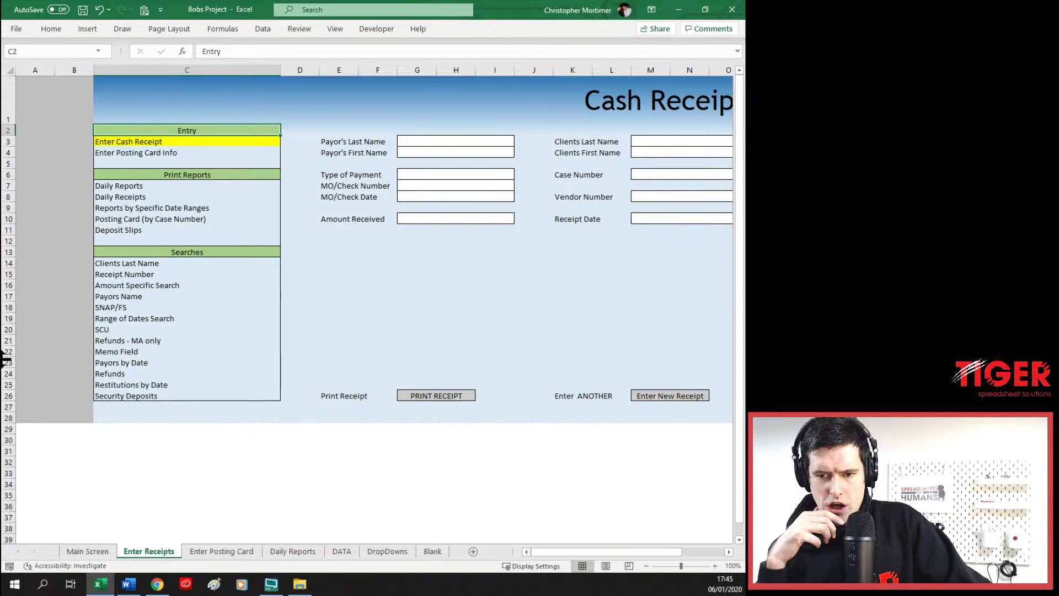
- Examine the sheet's menu row by row from Entry down to Searches, ending on cell A11
left_click(85, 116)
left_click(28, 83)
key("Right")
key("shift+Down")
key("shift+Down")
key("shift+Down")
key("Down")
key("Down")
key("Down")
key("Down")
key("Down")
key("Down")
key("Down")
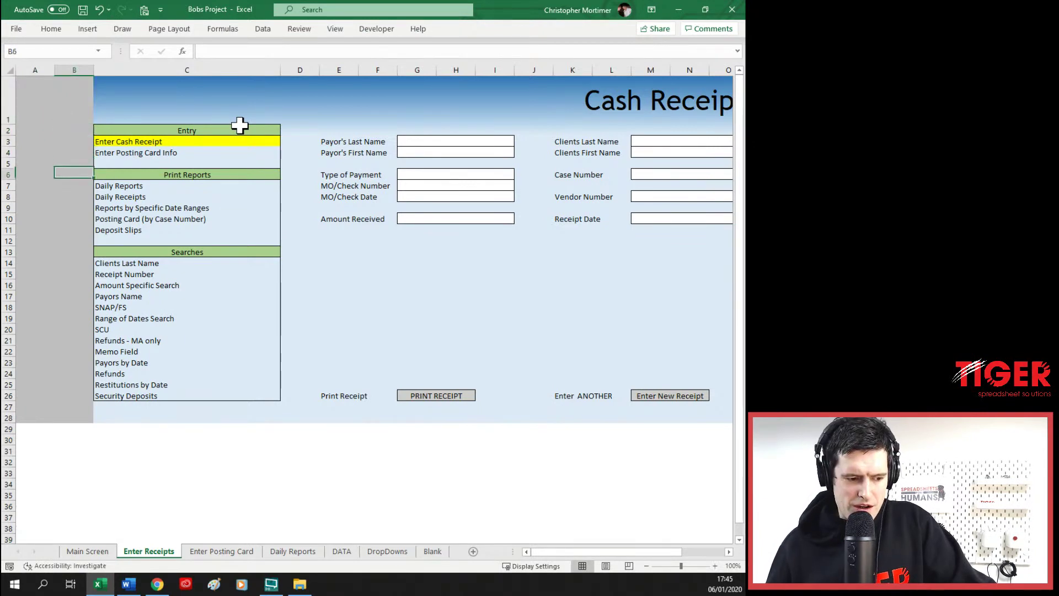
key("Down")
key("Down")
key("Down")
key("Down")
key("Down")
key("Down")
key("Down")
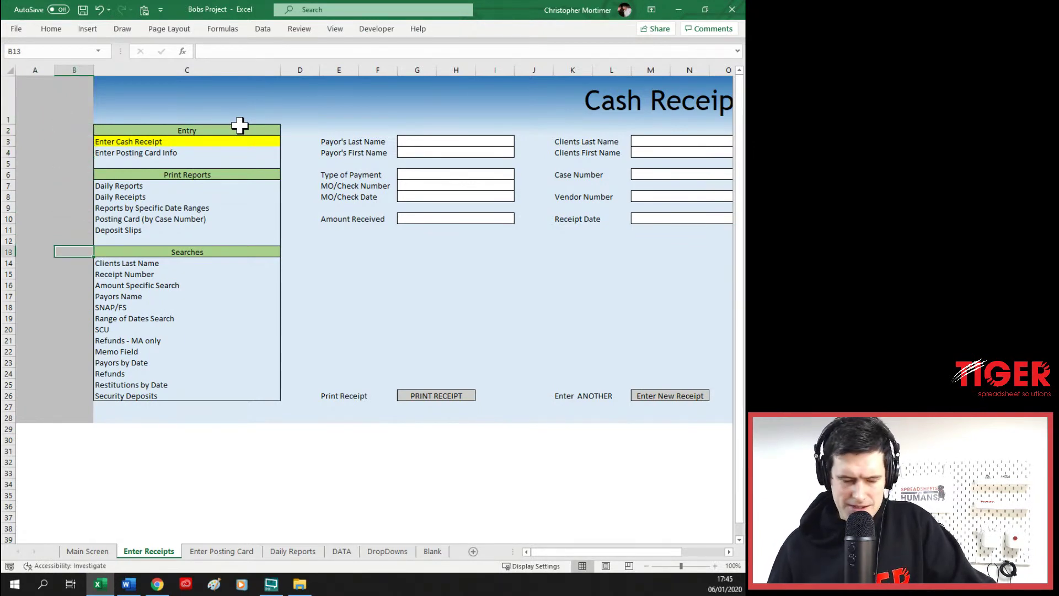
key("Up")
key("Up")
key("Up")
key("Up")
key("Left")
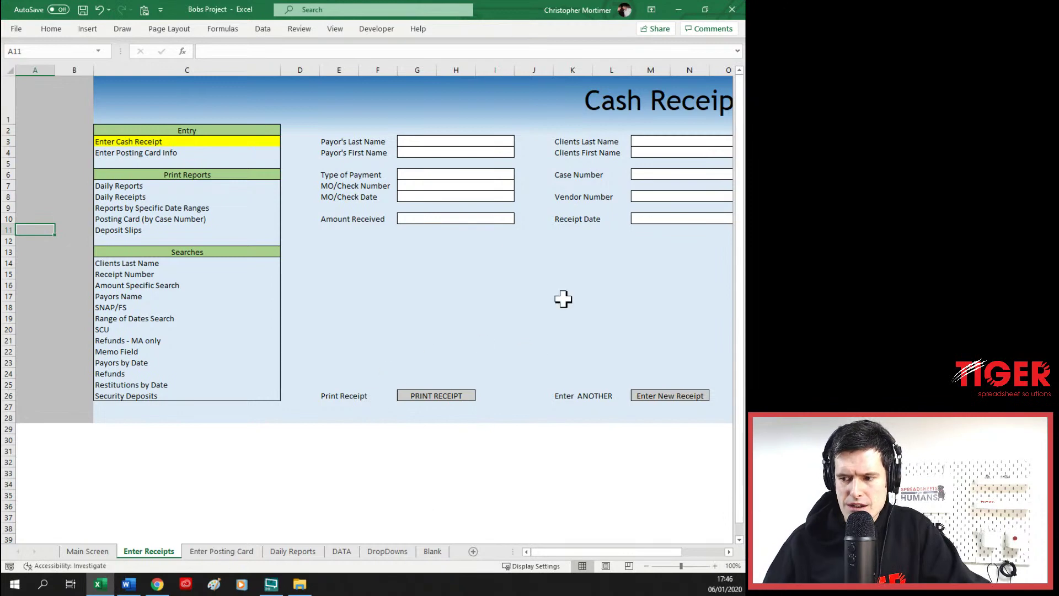
- Examine the receipt form around Case Number, ending on the Clients Last Name entry cell M3
left_click(694, 176)
key("Right")
key("Right")
key("Right")
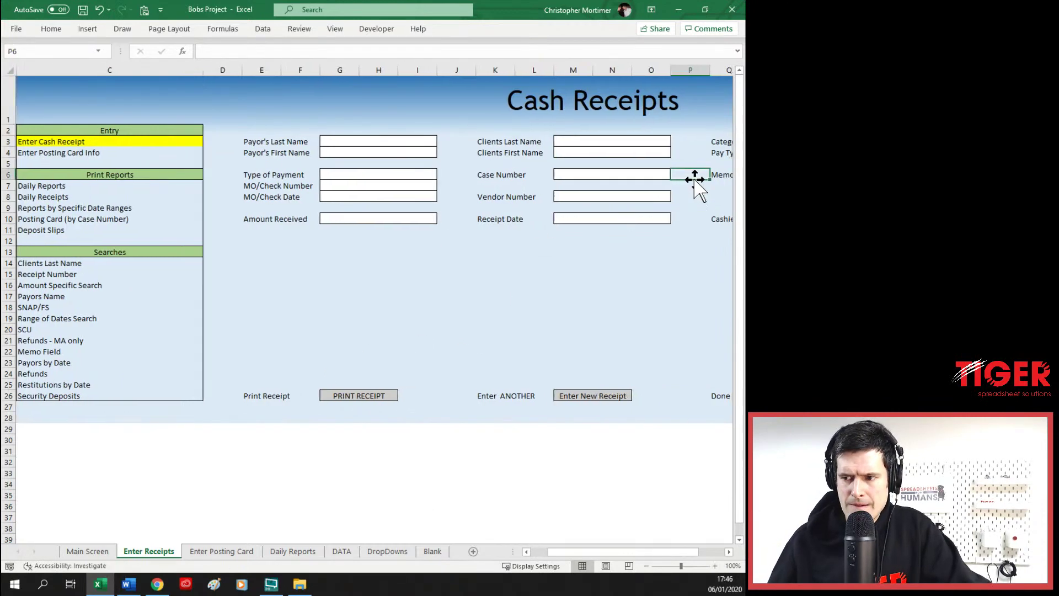
key("Up")
key("Up")
key("Up")
key("Left")
key("Left")
key("Left")
key("Left")
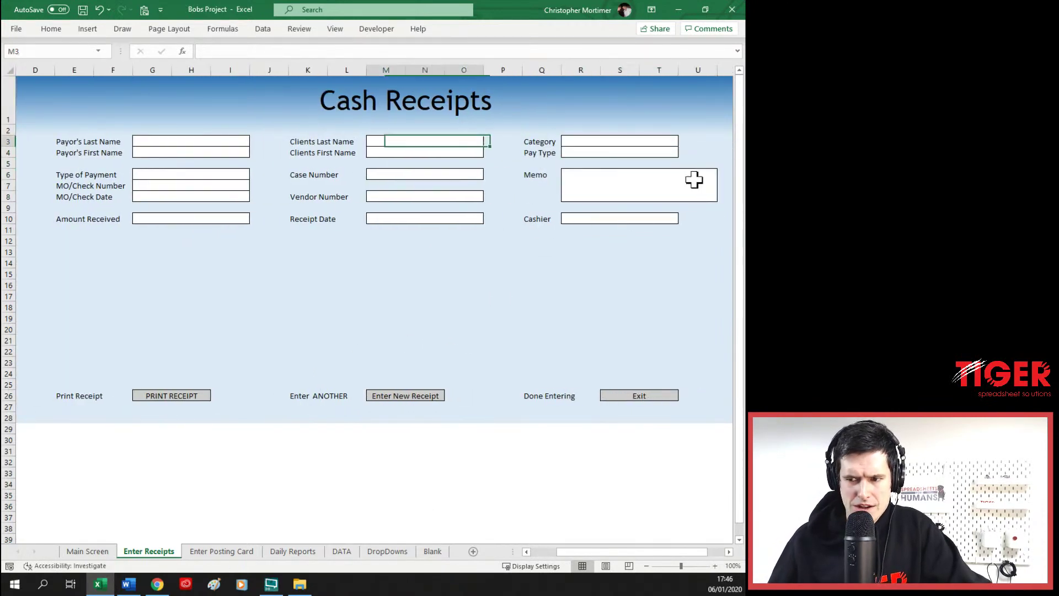
key("Right")
key("Down")
key("Up")
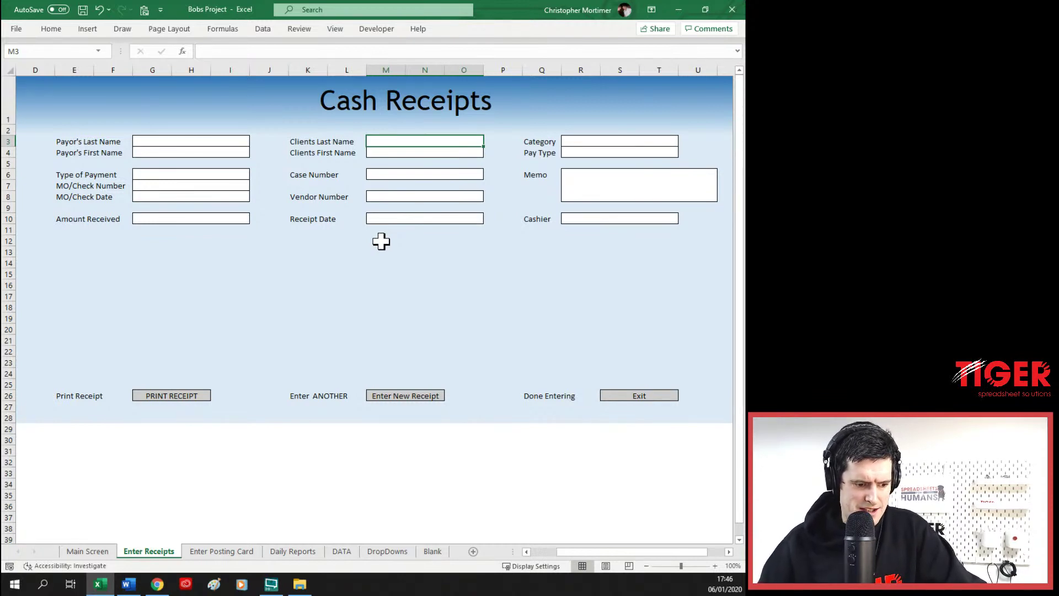
- Return from the receipt form to the menu and select the Entry heading in C2
left_click(188, 261)
key("Left")
key("Left")
key("Left")
key("Left")
key("Left")
key("Left")
key("Left")
key("Up")
key("Up")
key("Up")
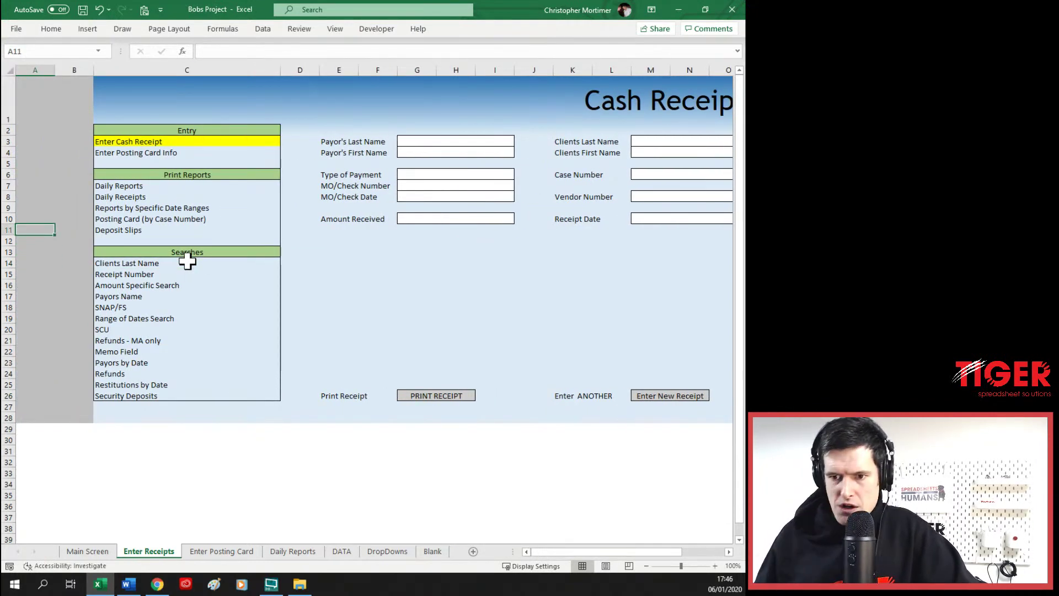
key("Up")
key("Up")
key("Up")
key("Up")
key("Up")
key("Up")
key("Up")
key("Up")
key("Up")
key("Right")
key("Right")
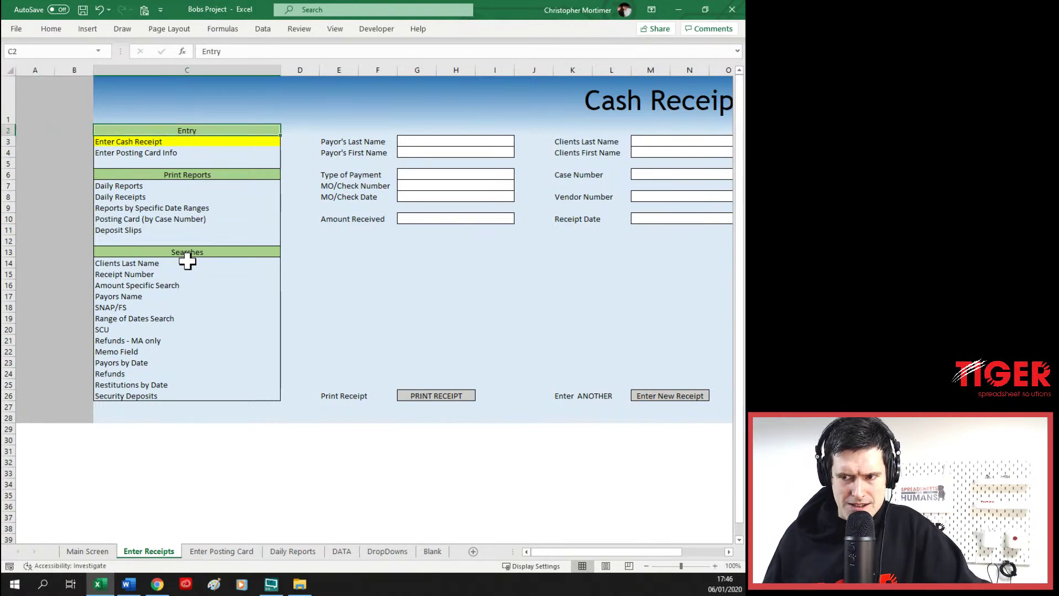
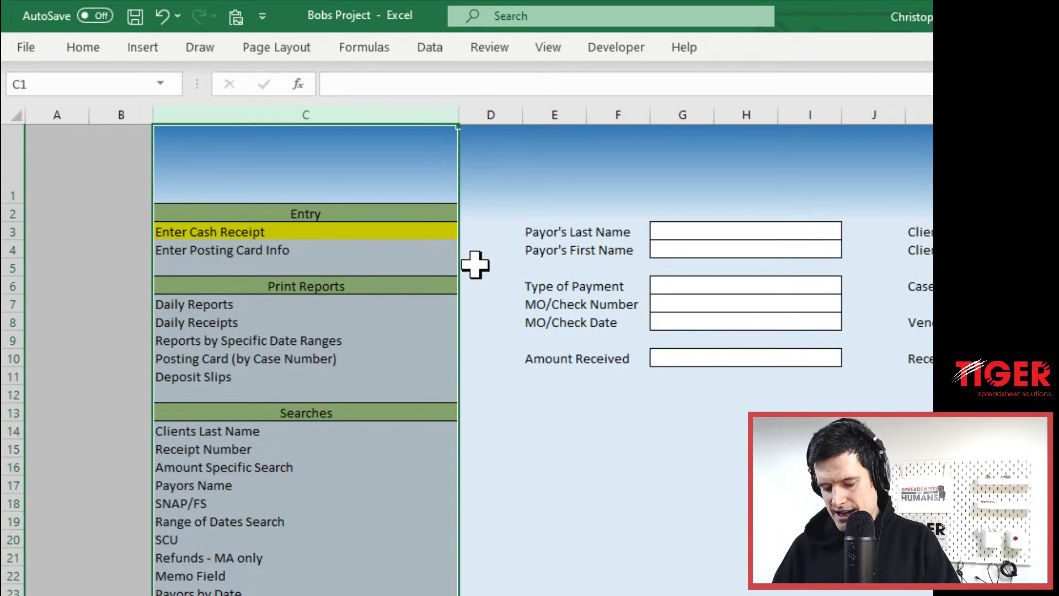
- Delete menu column C, and delete header cells A1:B1 with the rest of row 1 shifting left
left_click(474, 265)
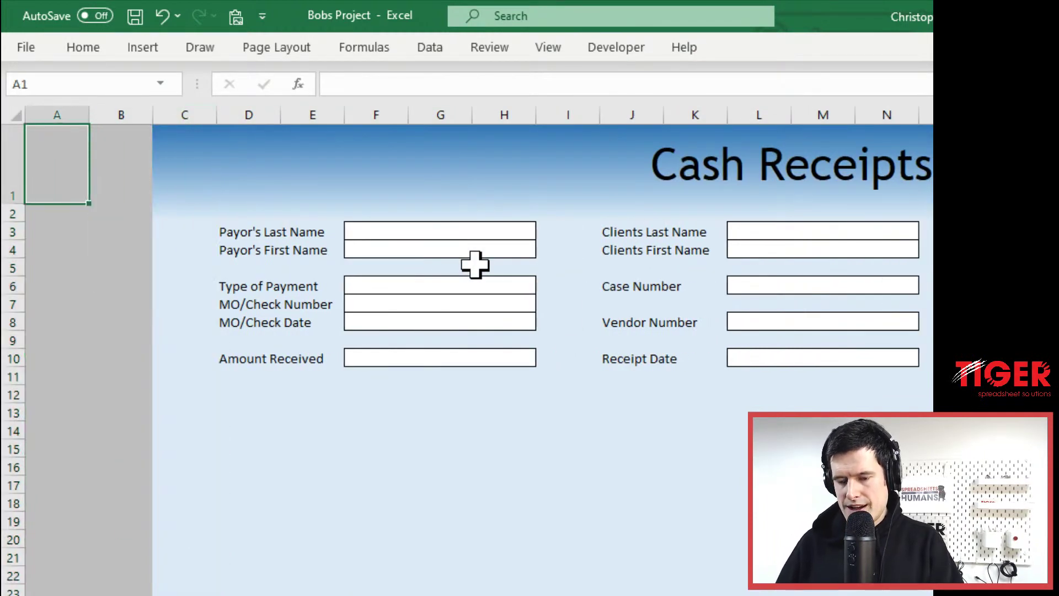
key("shift+Right")
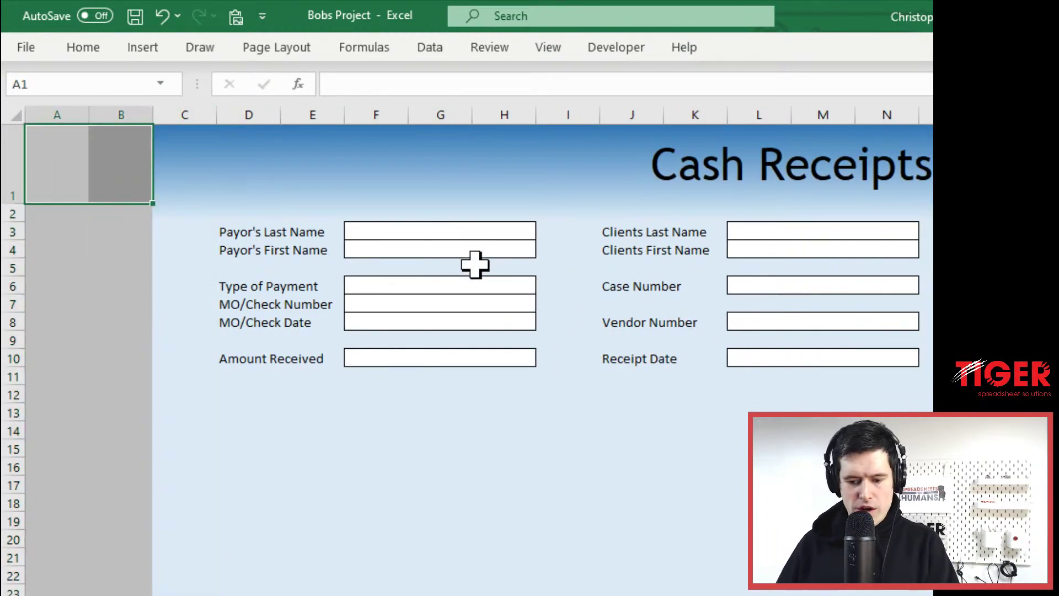
key("F4")
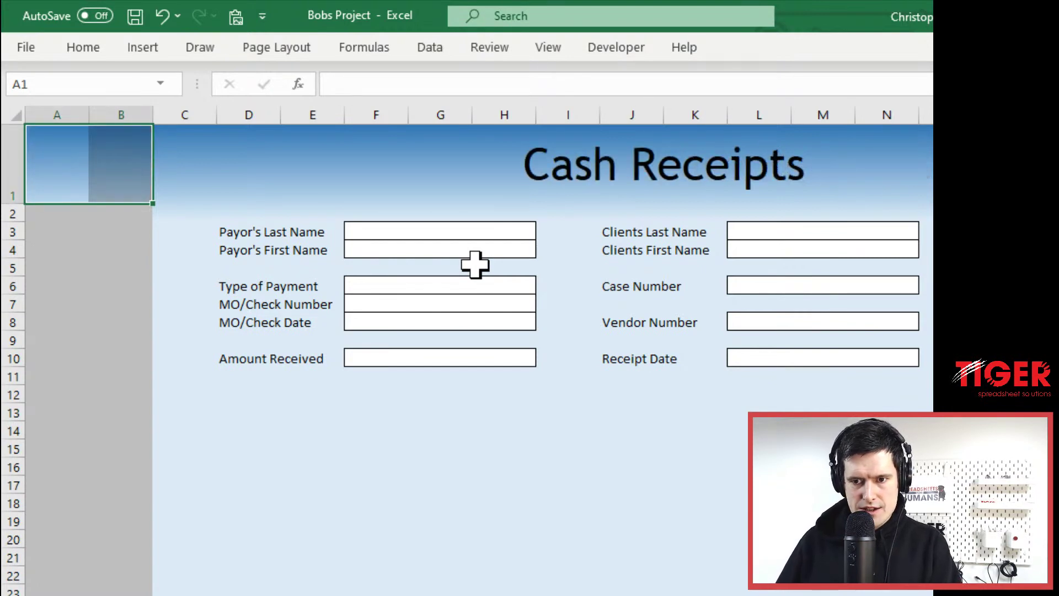
key("Down")
key("Up")
key("ctrl+Right")
key("ctrl+Home")
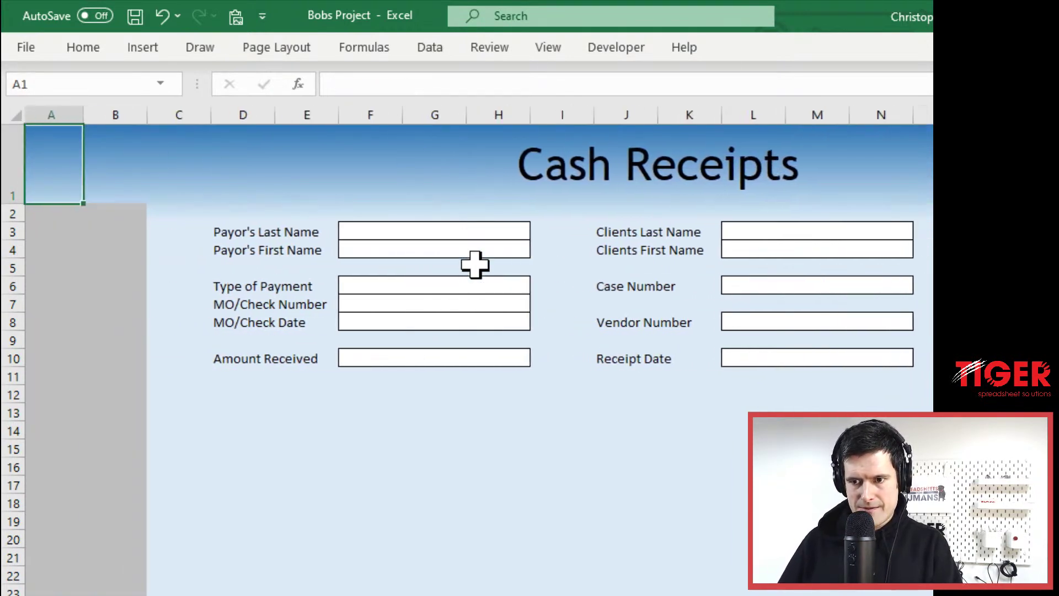
- Unmerge the Cash Receipts title cells in row 1 and clear the title text from B1
scroll(475, 264, "right", 3)
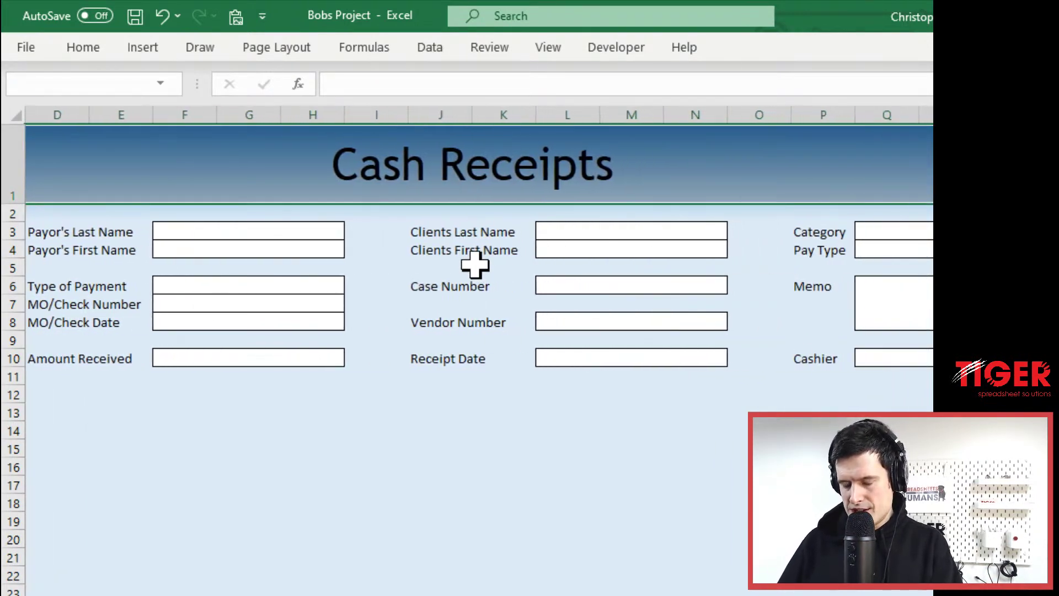
key("alt")
key("h")
key("m")
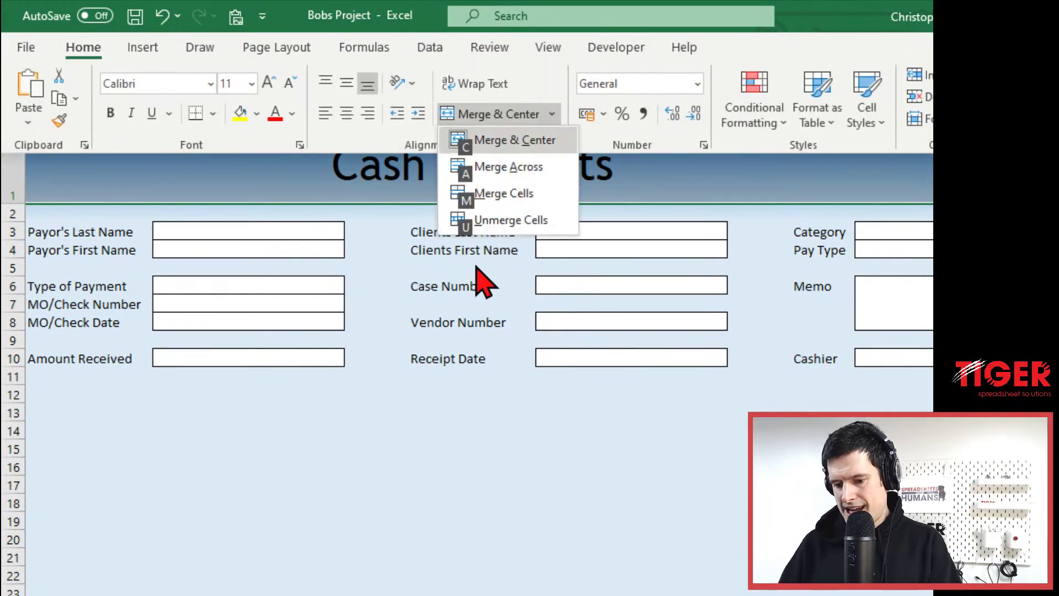
key("u")
key("Down")
key("Up")
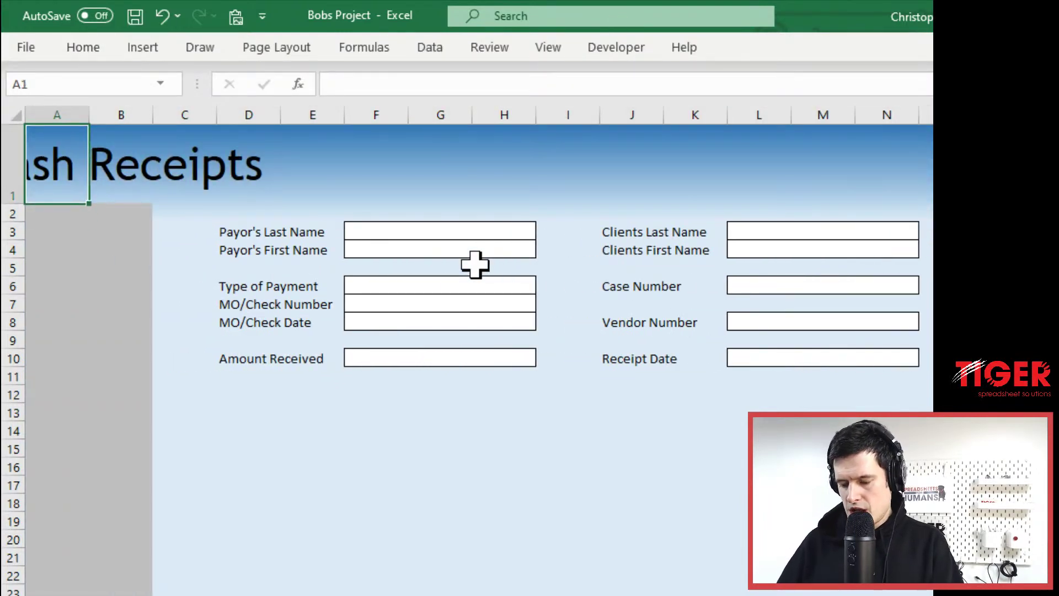
key("Right")
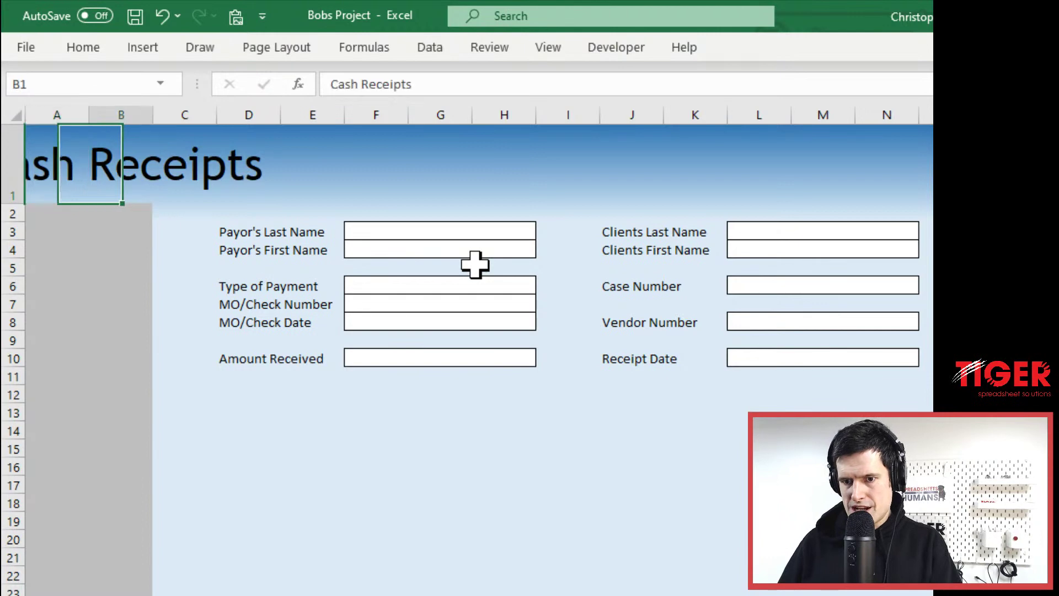
key("Delete")
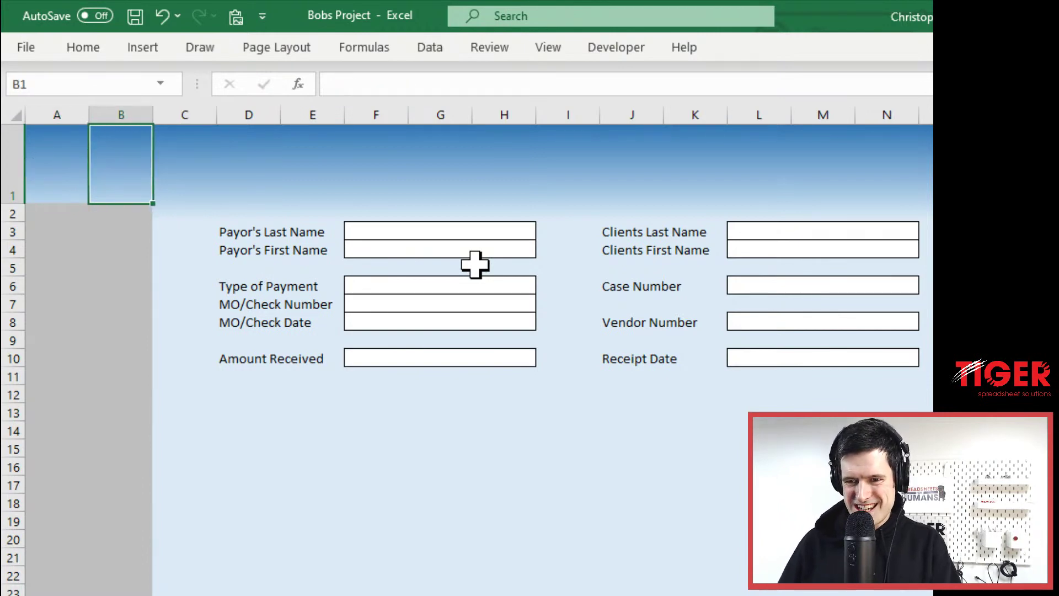
- Delete the empty columns A and B in front of the receipt form
key("Left")
key("Down")
key("Up")
key("shift+Right")
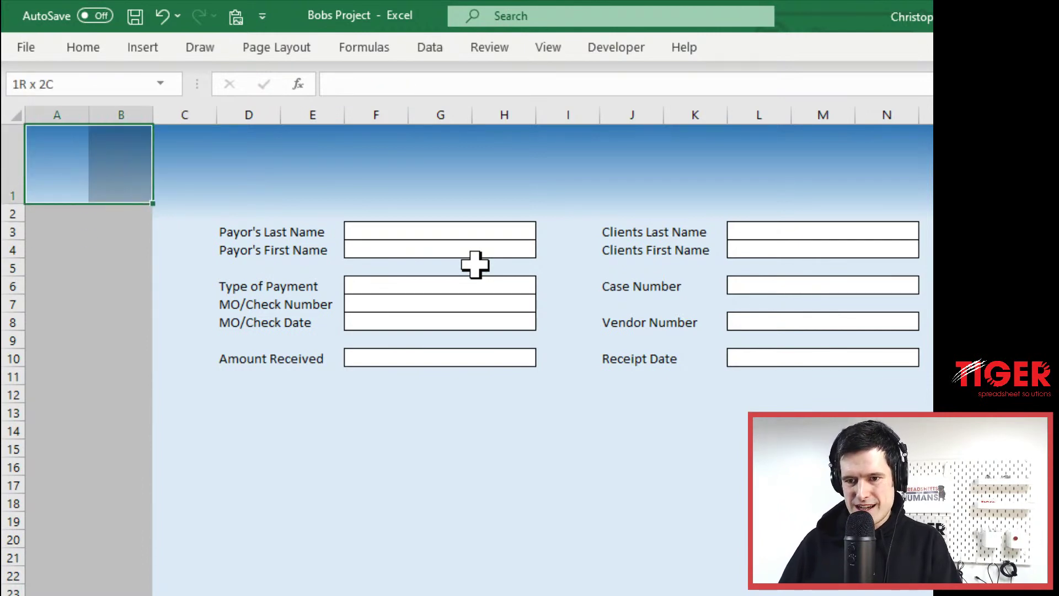
key("alt+h")
key("d")
key("c")
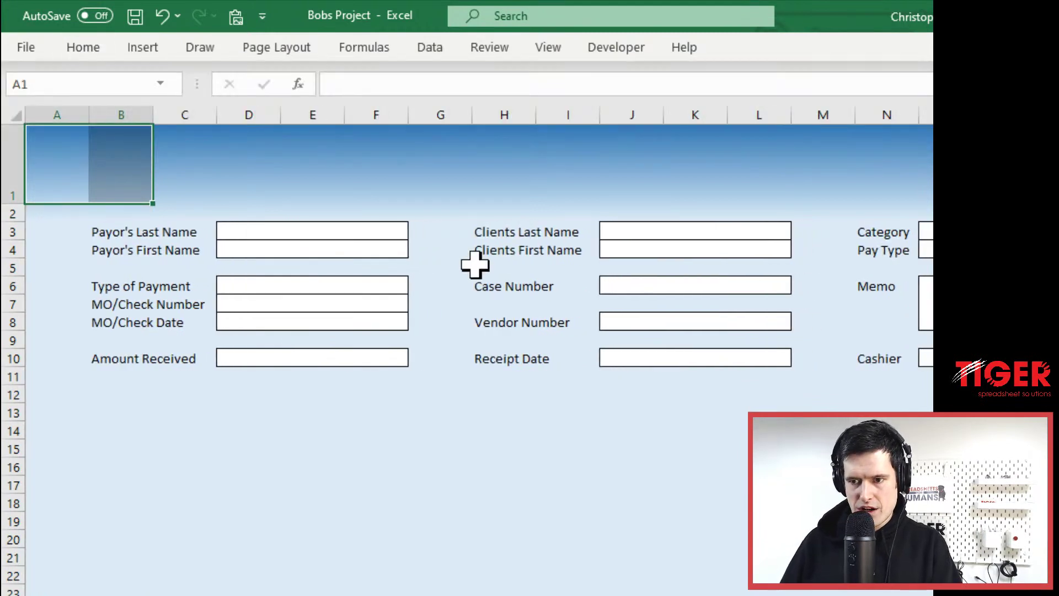
- Unmerge the entry cells D3:F10 beside Payor's Last Name through Amount Received
key("Right")
key("Right")
key("Down")
key("Down")
key("Right")
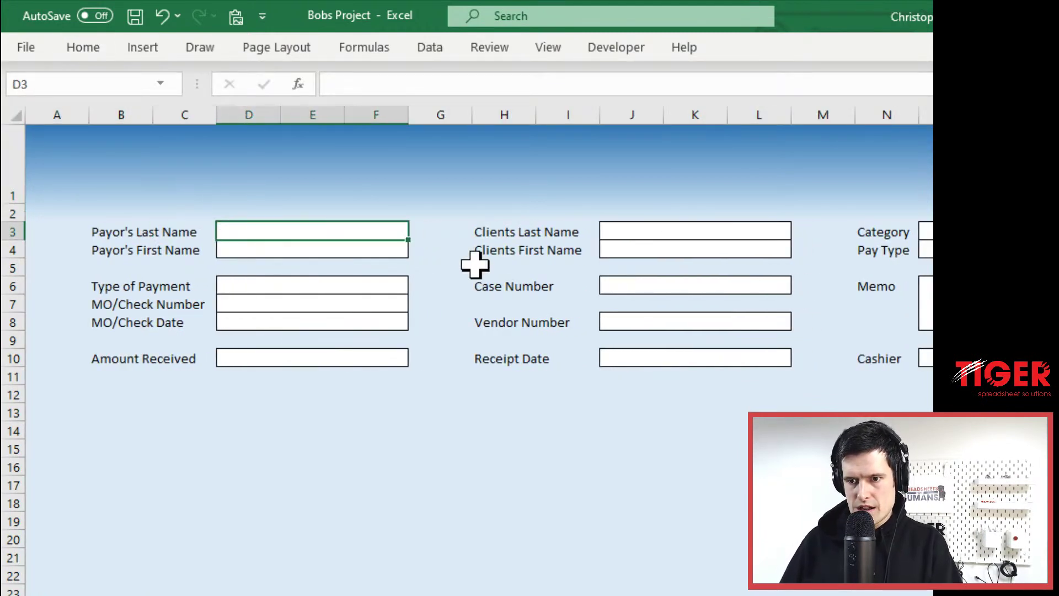
key("shift+Down")
key("shift+Down")
key("shift+Down")
key("shift+Down")
key("shift+Down")
key("shift+Down")
key("shift+Down")
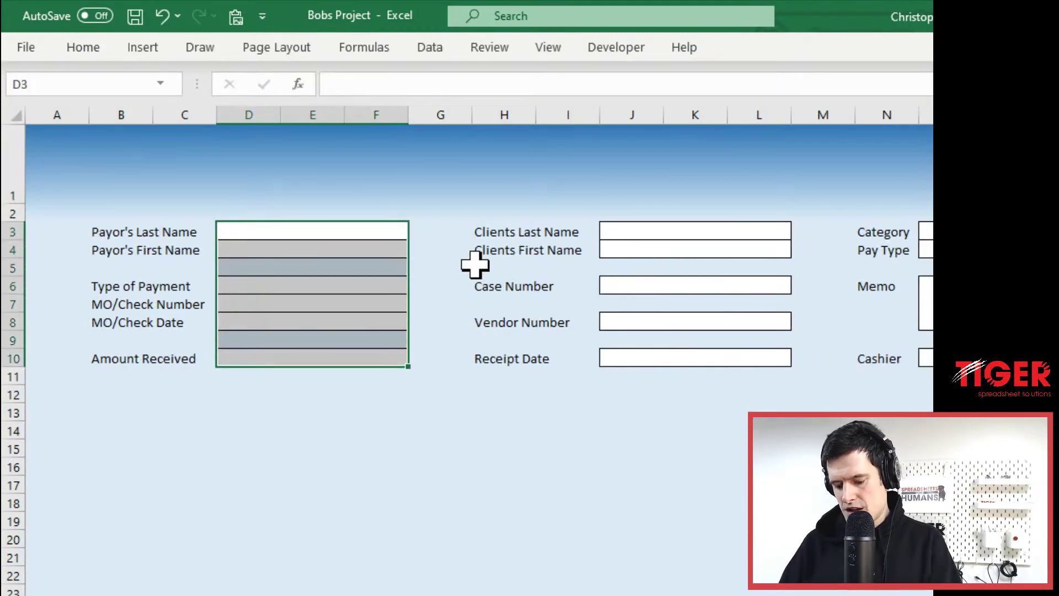
key("alt+h")
key("m")
key("u")
- Unmerge the entry cells J3:L10 beside Clients Last Name through Receipt Date
key("Right")
key("Right")
key("Right")
key("Right")
key("Right")
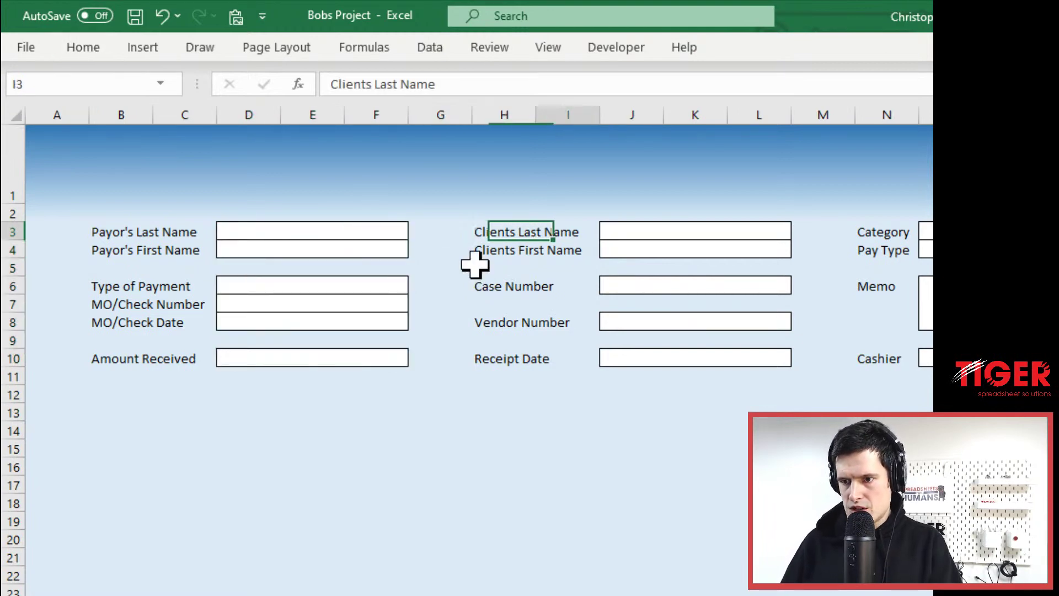
key("Right")
key("shift+Down")
key("shift+Down")
key("shift+Down")
key("shift+Down")
key("shift+Down")
key("shift+Down")
key("shift+Down")
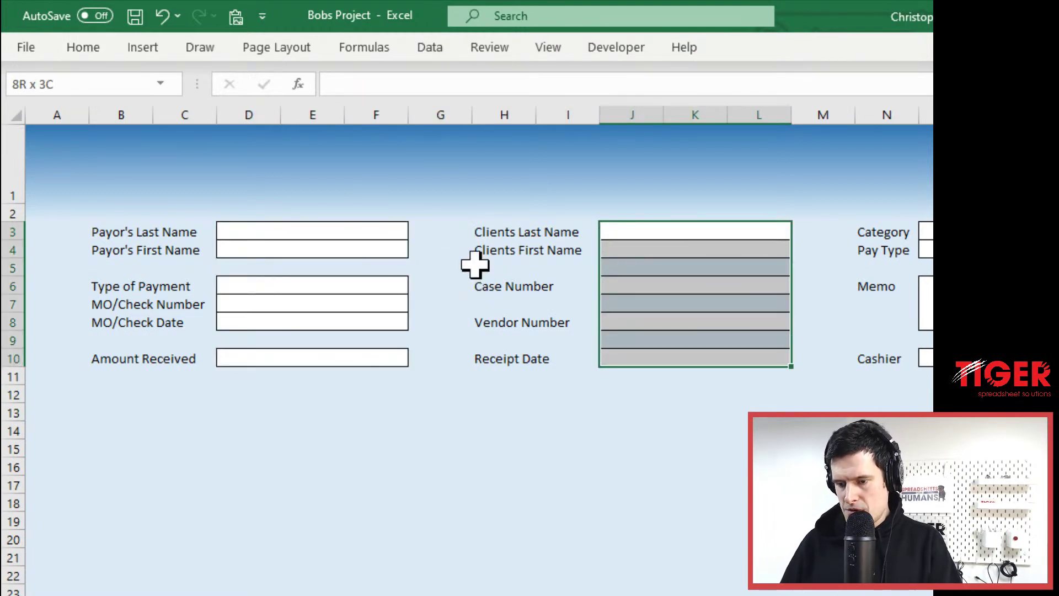
key("alt+h")
key("m")
key("u")
- Select the entry cells beside Category through Cashier, from O3 down to row 10
key("Right")
key("Right")
key("Right")
key("Right")
key("Right")
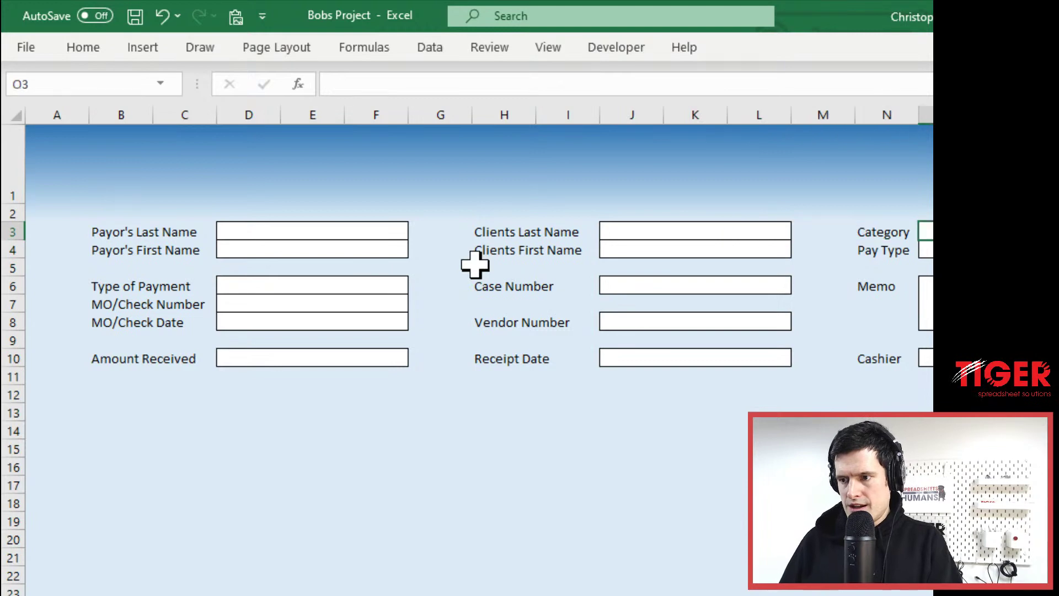
key("shift+Down")
key("shift+Down")
key("shift+Down")
key("shift+Down")
key("shift+Down")
key("shift+Down")
key("shift+Down")
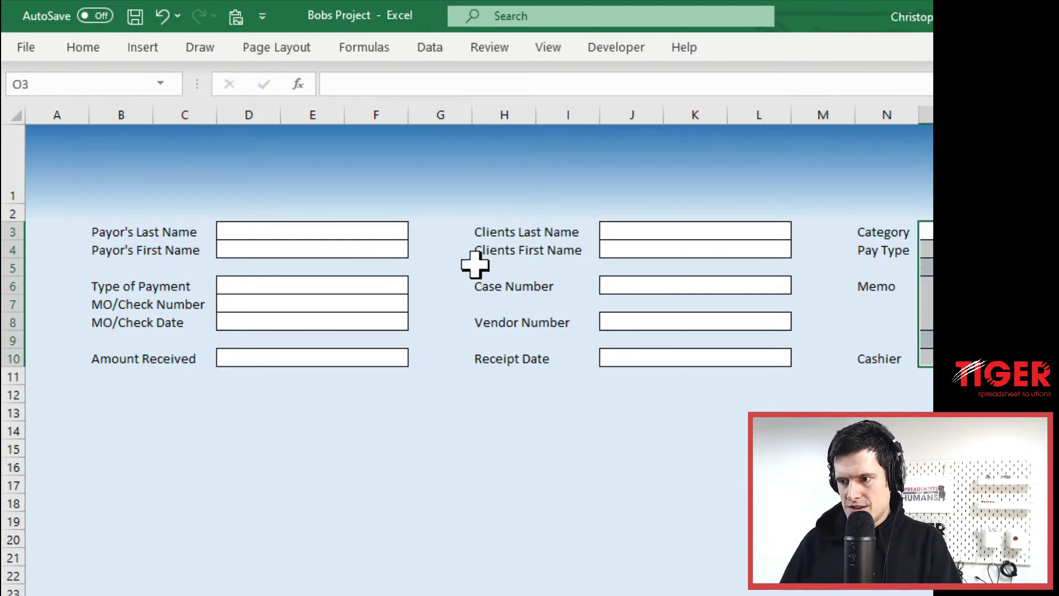
- Delete blank row 5 between Payor's First Name and Type of Payment
key("Left")
key("Left")
key("Left")
key("Left")
key("Left")
key("Left")
key("Left")
key("Left")
key("Left")
key("Left")
key("Left")
key("Left")
key("Left")
key("Left")
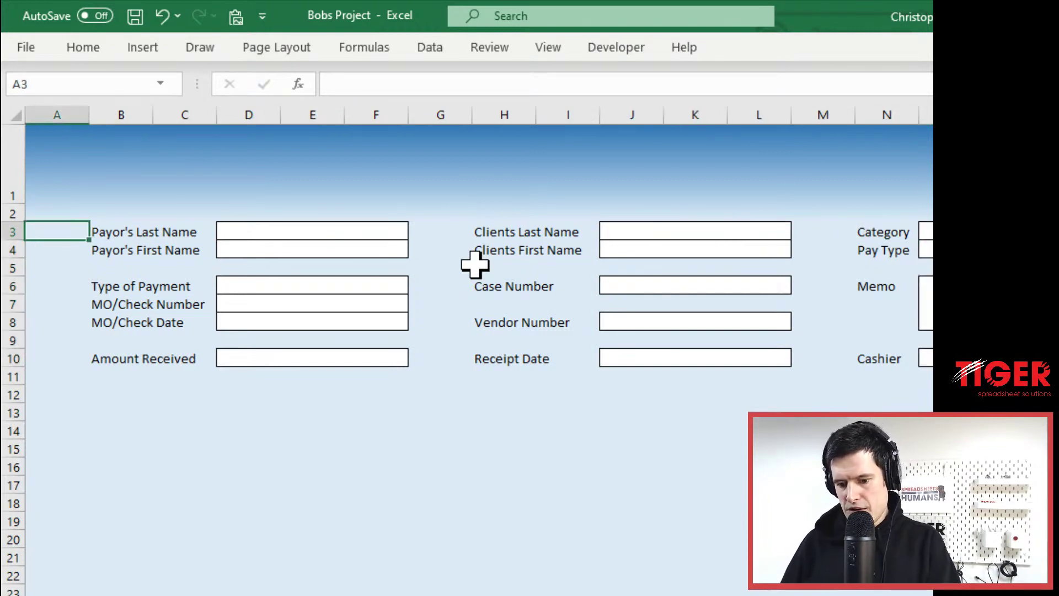
key("Right")
key("Right")
key("Right")
key("Down")
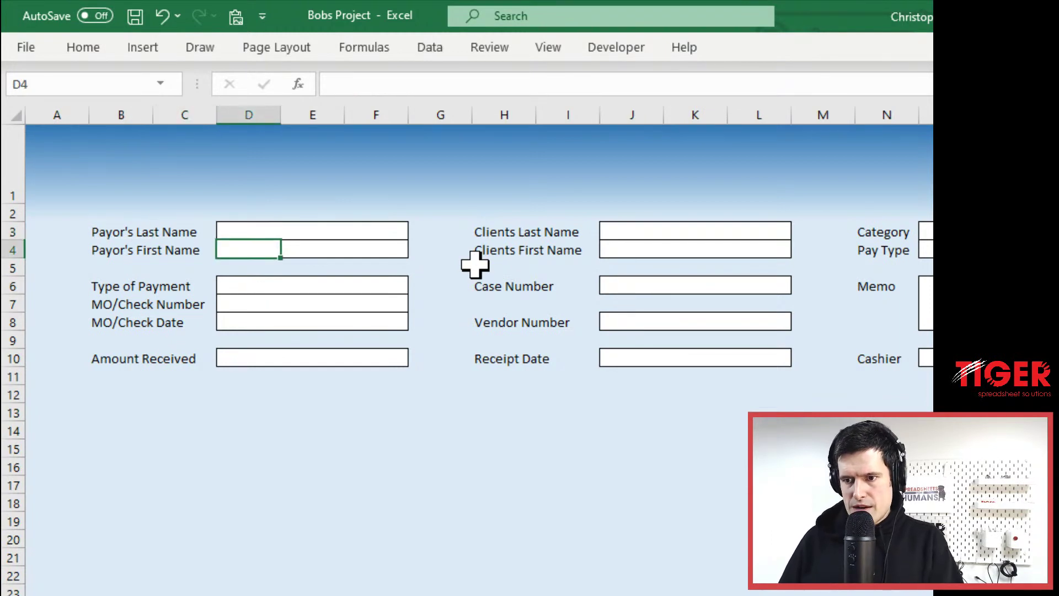
key("Down")
key("alt+h")
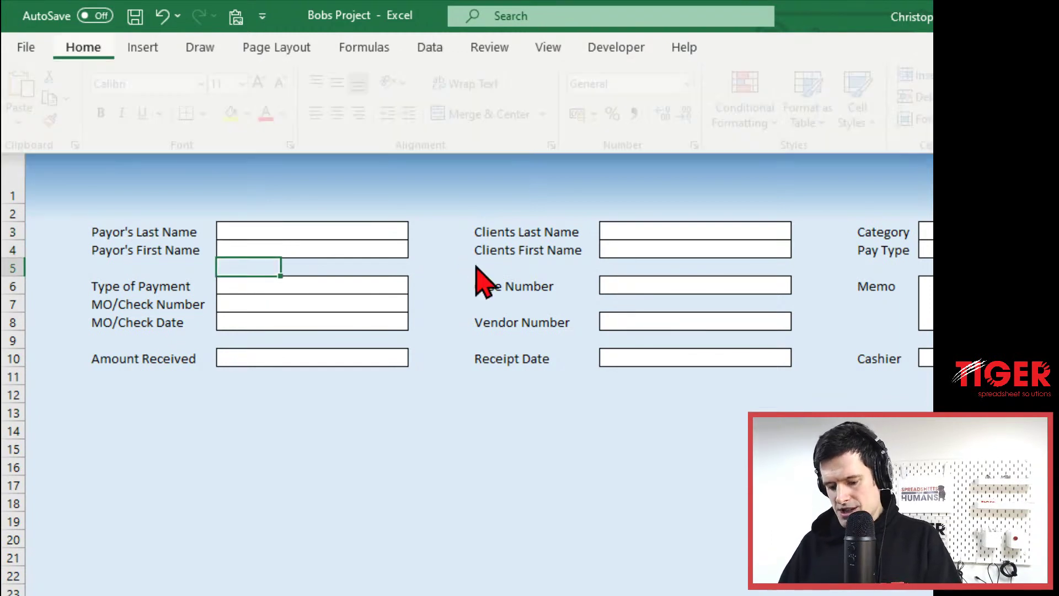
key("d")
key("r")
- Delete blank row 8 between MO/Check Date and Amount Received
key("Down")
key("Down")
key("Down")
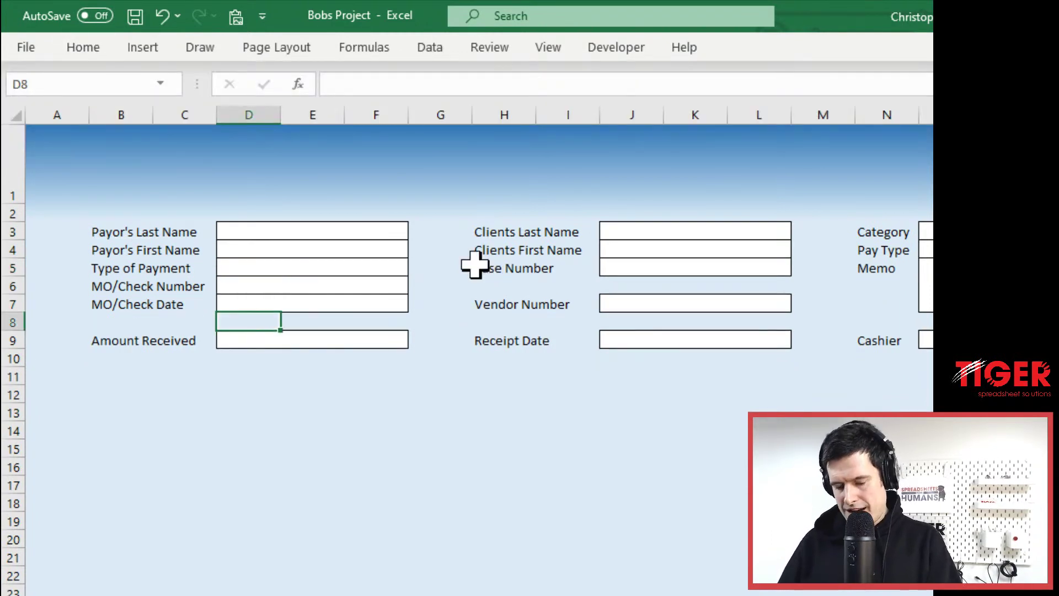
key("alt+h")
key("d")
key("r")
- Select cells H3:K3, from the Clients Last Name label across into its entry cells
key("Right")
key("Right")
key("Right")
key("Right")
key("Right")
key("Right")
key("Right")
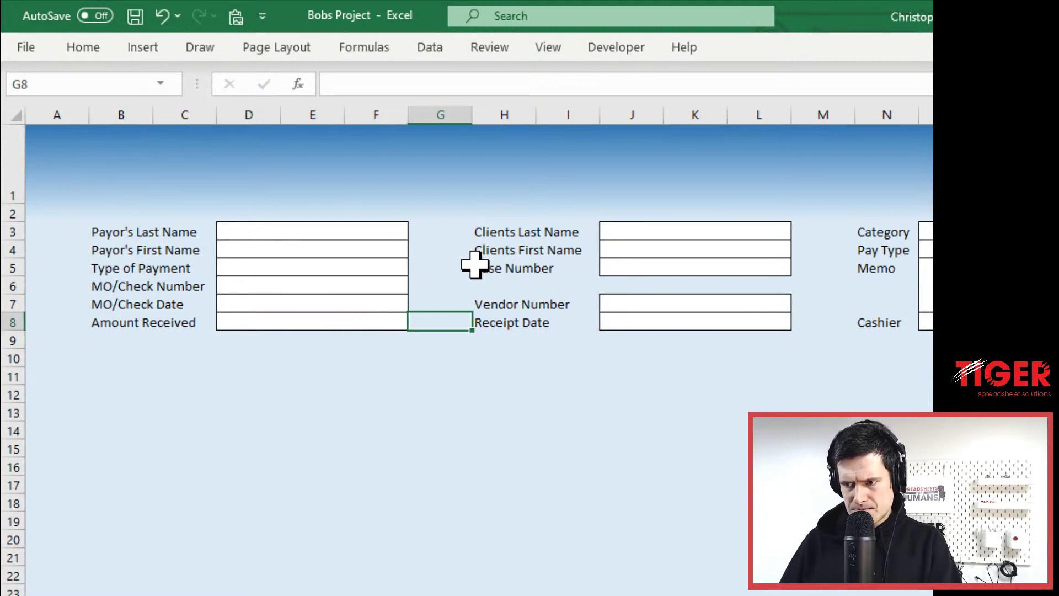
key("Right")
key("Up")
key("Up")
key("Up")
key("Up")
key("Up")
key("Left")
key("Left")
key("Left")
key("Left")
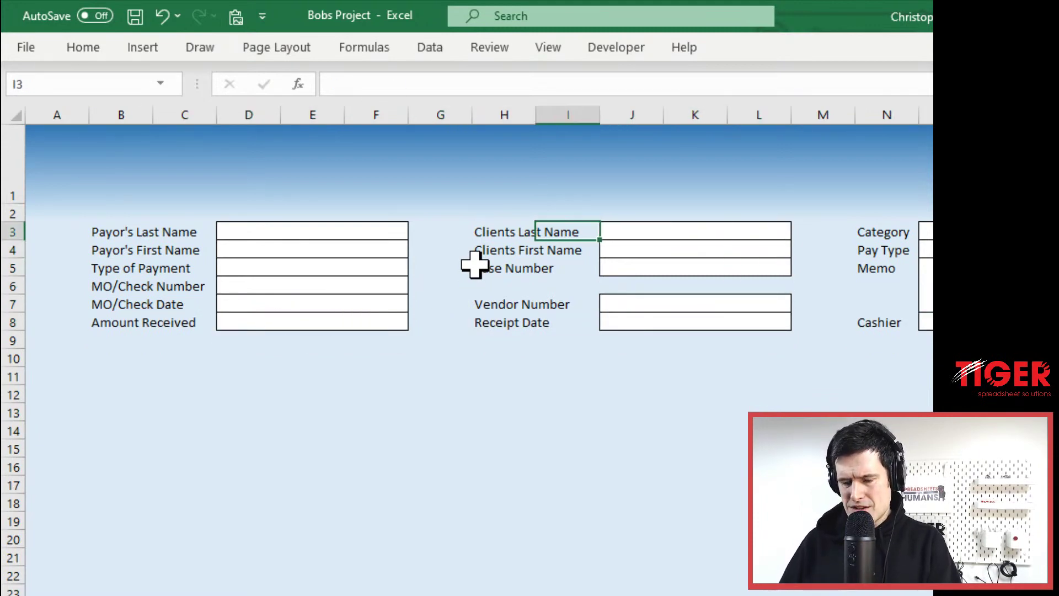
key("shift+Right")
key("shift+Right")
key("shift+Right")
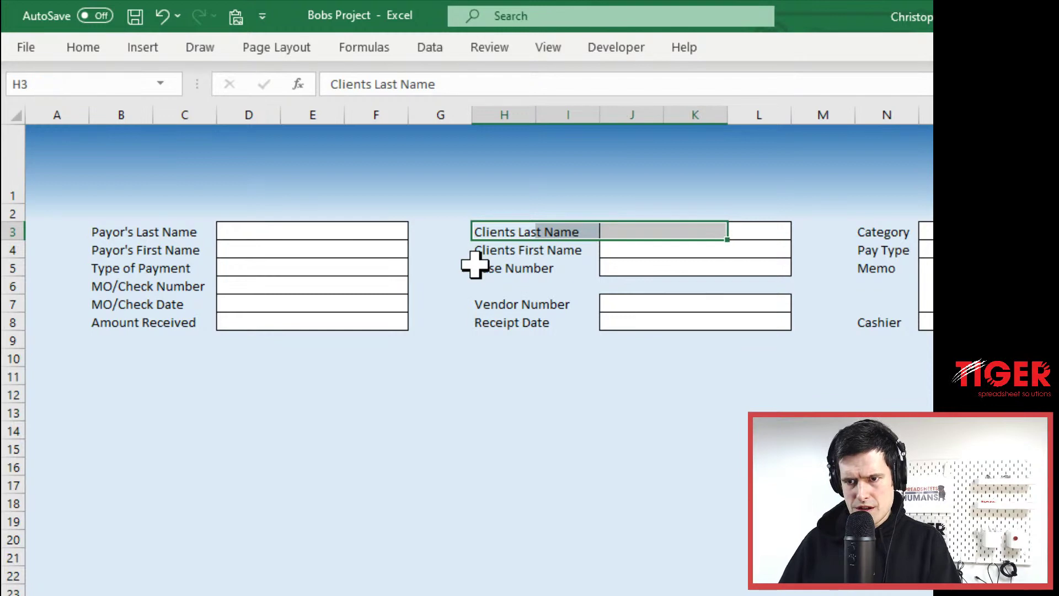
- Return to the Clients Last Name label in H3, dropping the multi-cell selection
key("Left")
key("Left")
key("Left")
key("Left")
key("Right")
key("Right")
key("Right")
key("Right")
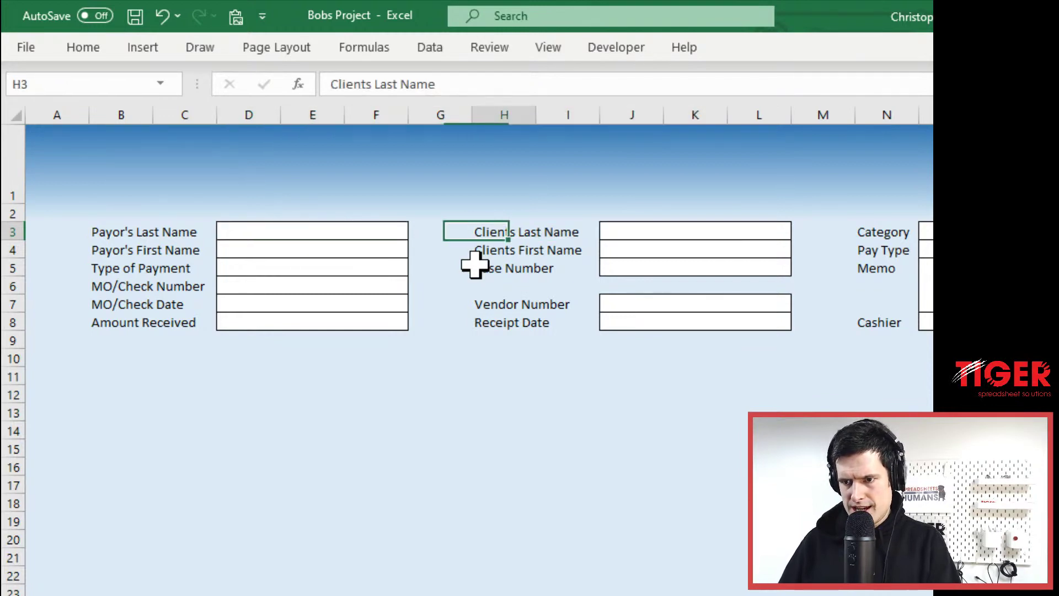
- Move the block from Clients Last Name to Receipt Date (H3:L8) below the payor fields, starting at cell B10
key("shift+Right")
key("shift+Right")
key("shift+Right")
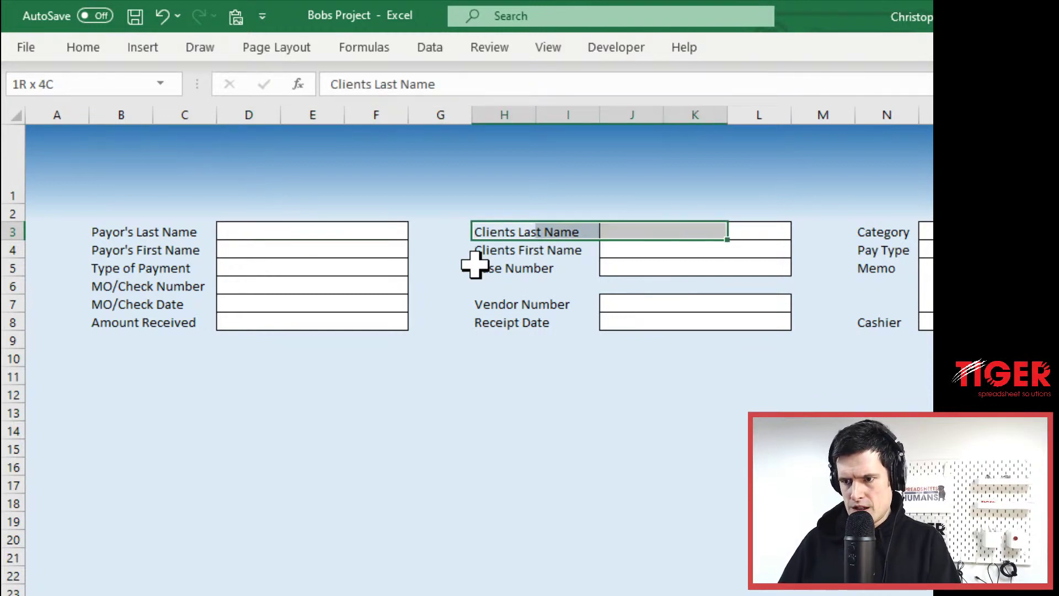
key("shift+Right")
key("shift+Down")
key("shift+Down")
key("shift+Down")
key("shift+Down")
key("shift+Down")
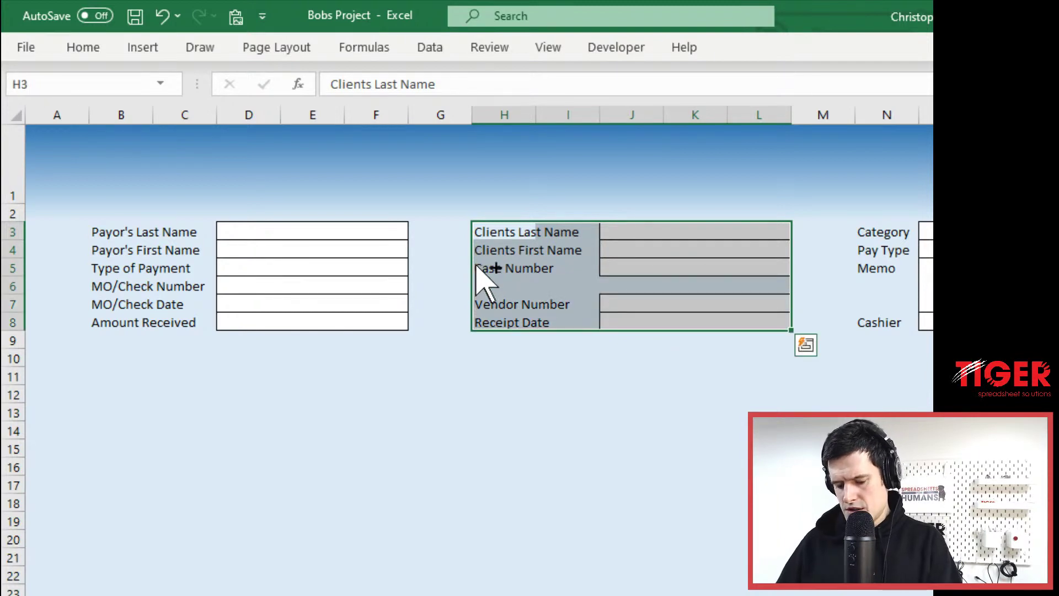
key("ctrl+c")
key("Down")
key("Down")
key("Down")
key("Down")
key("Down")
key("Down")
key("Down")
key("Down")
key("Down")
key("Down")
key("Down")
key("Down")
key("Down")
key("Down")
key("Left")
key("Left")
key("Left")
key("Left")
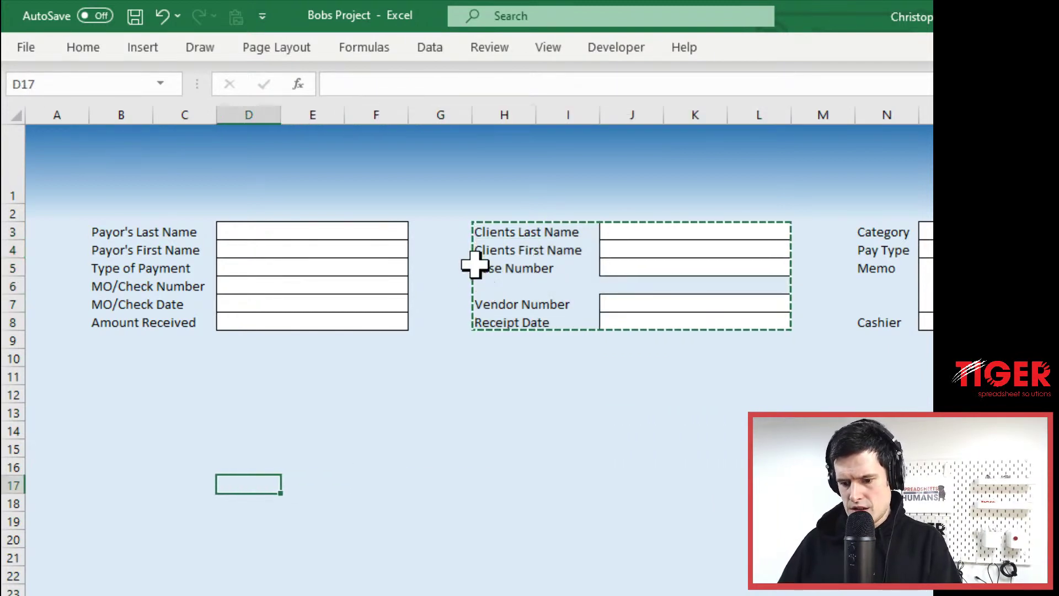
key("Left")
key("Left")
key("Up")
key("Up")
key("Up")
key("Up")
key("Up")
key("Up")
key("Up")
key("Up")
key("Up")
key("Down")
key("Down")
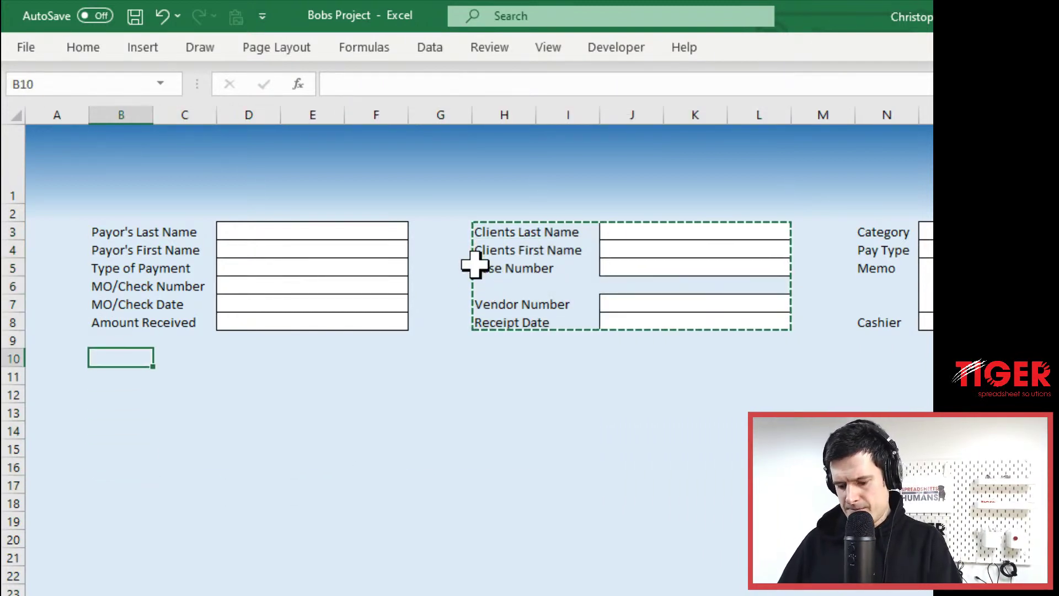
key("ctrl+v")
- Move the Category, Pay Type, Memo and Cashier block starting at N3 below the Receipt Date field, starting at cell B17
key("Right")
key("Right")
key("Right")
key("Right")
key("Right")
key("Right")
key("Right")
key("Right")
key("Right")
key("Right")
key("Right")
key("Right")
key("Up")
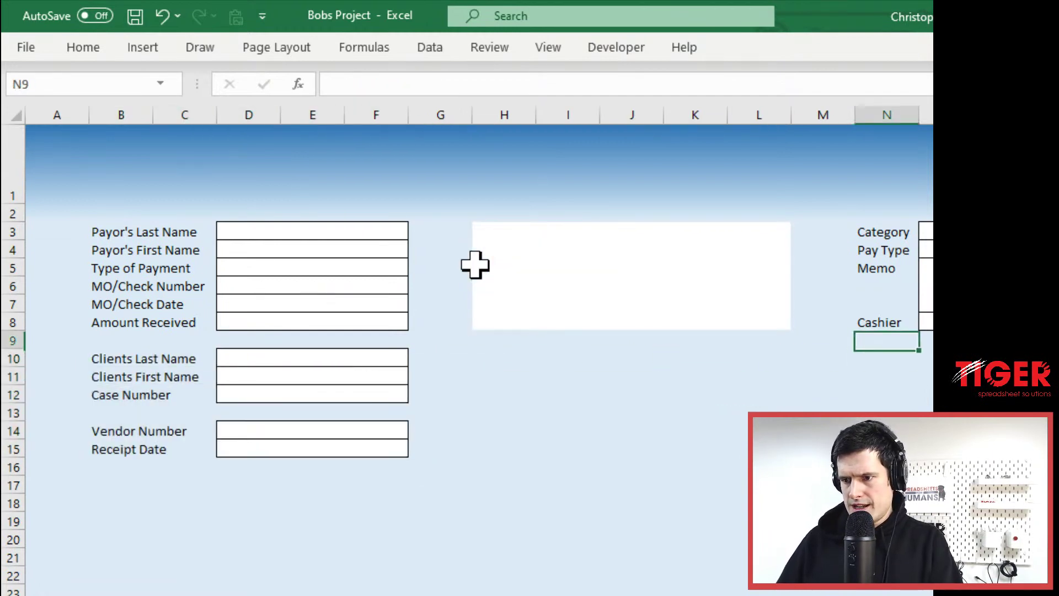
key("Up")
key("Up")
key("Up")
key("Up")
key("Up")
key("Up")
key("Up")
key("Up")
key("Down")
key("Down")
key("shift+Right")
key("shift+Right")
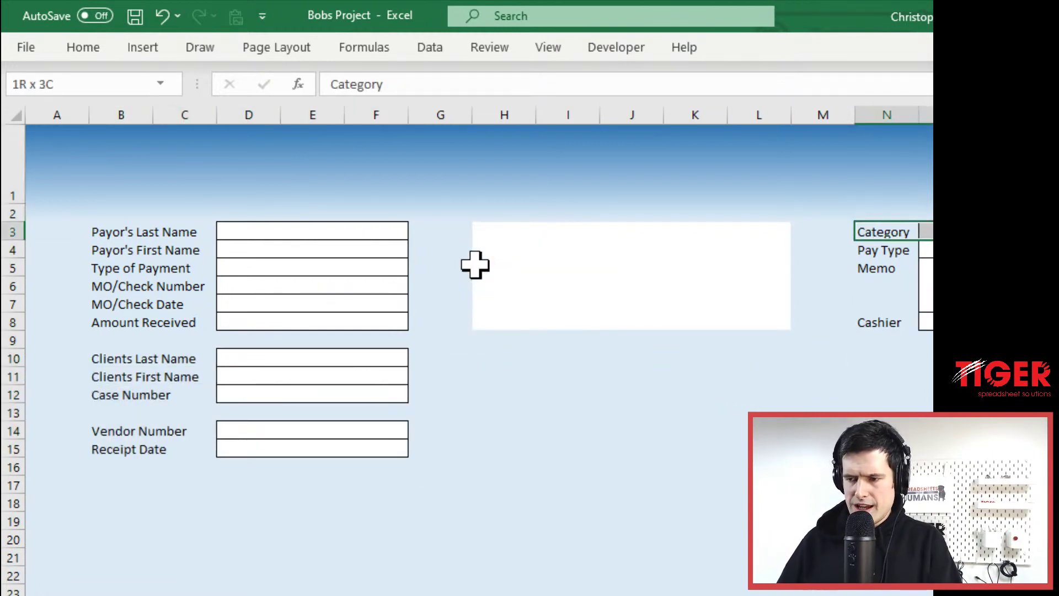
key("shift+Down")
key("shift+Down")
key("shift+Down")
key("shift+Down")
key("shift+Down")
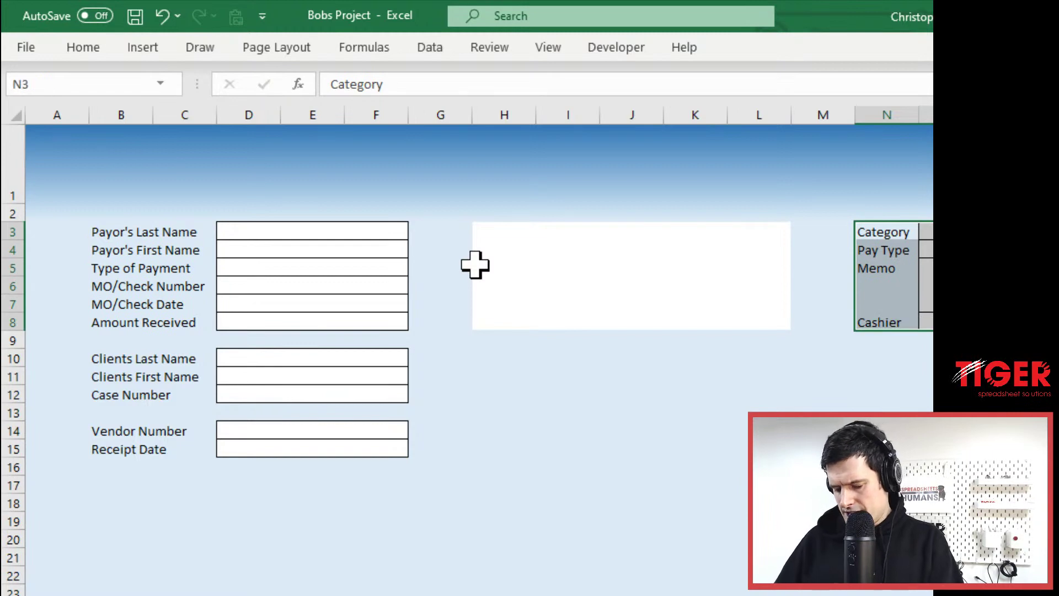
key("ctrl+c")
key("Left")
key("Left")
key("Left")
key("Left")
key("Left")
key("Left")
key("Left")
key("Left")
key("Left")
key("Left")
key("Left")
key("Left")
key("Down")
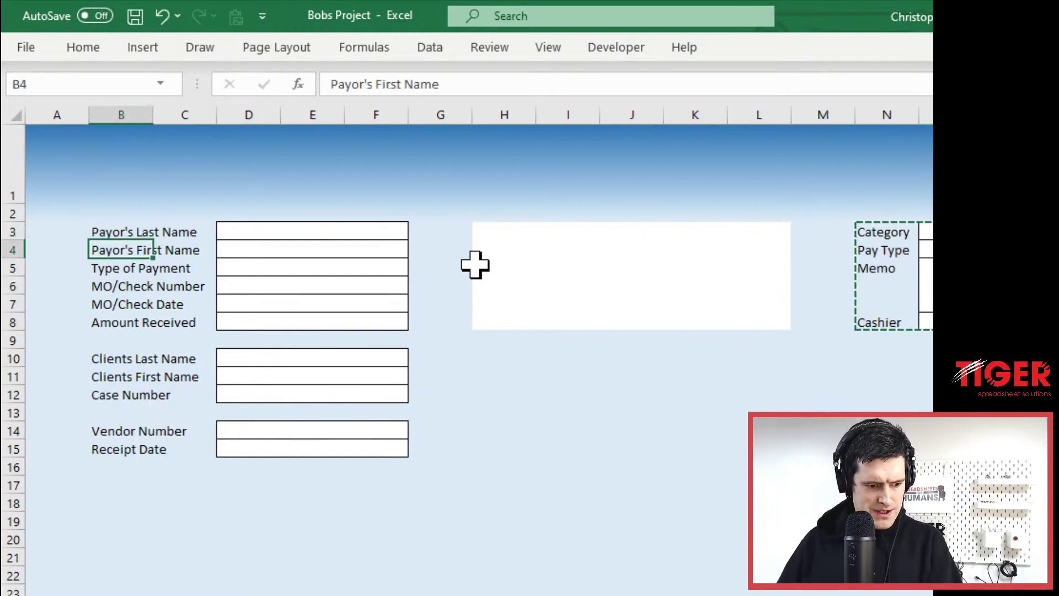
key("Down")
key("Down")
key("Down")
key("Down")
key("Down")
key("Down")
key("Down")
key("Down")
key("Down")
key("Down")
key("Down")
key("Down")
key("Down")
key("Down")
key("Down")
key("Down")
key("Down")
key("Up")
key("Up")
key("Up")
key("Up")
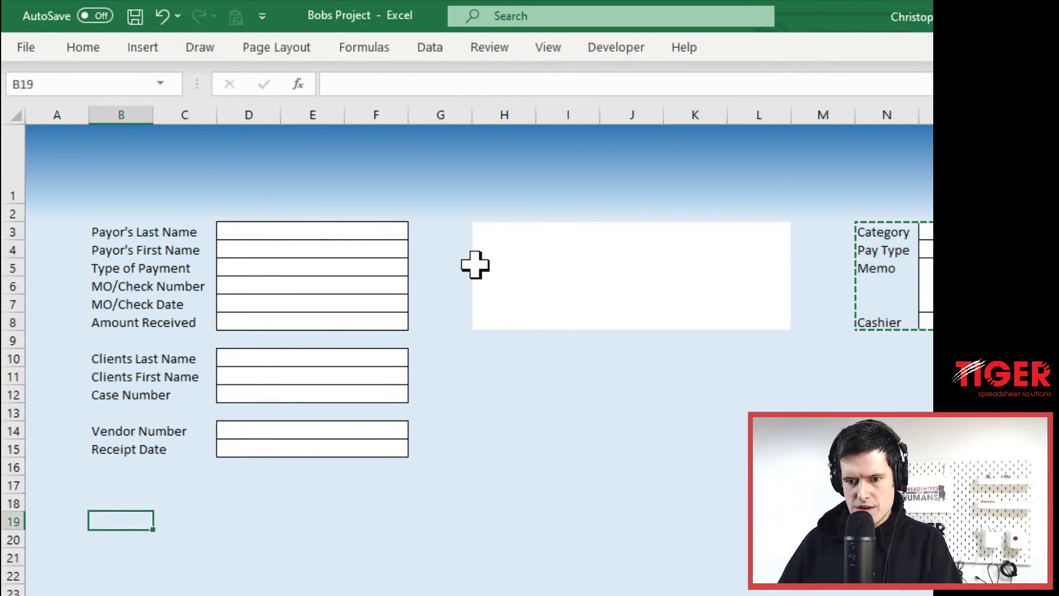
key("ctrl+v")
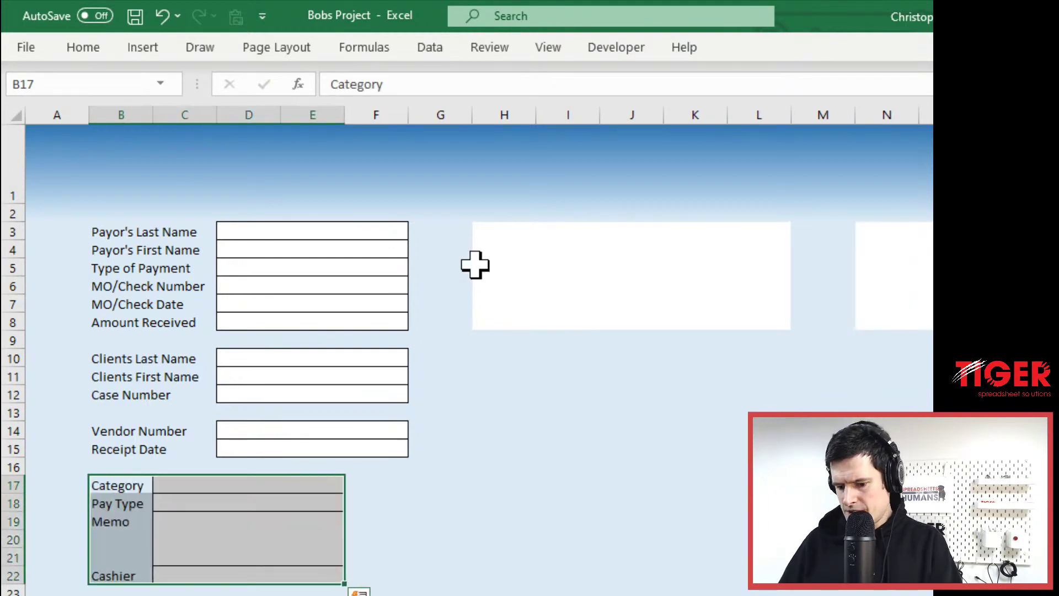
key("Left")
key("Right")
key("Right")
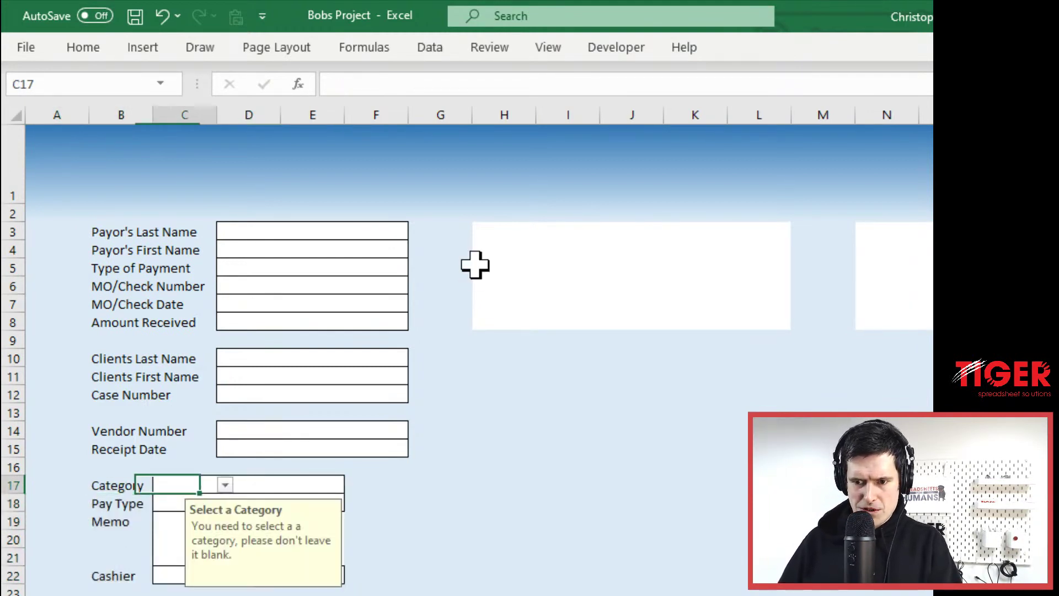
key("Right")
key("Left")
key("shift+Right")
key("shift+Right")
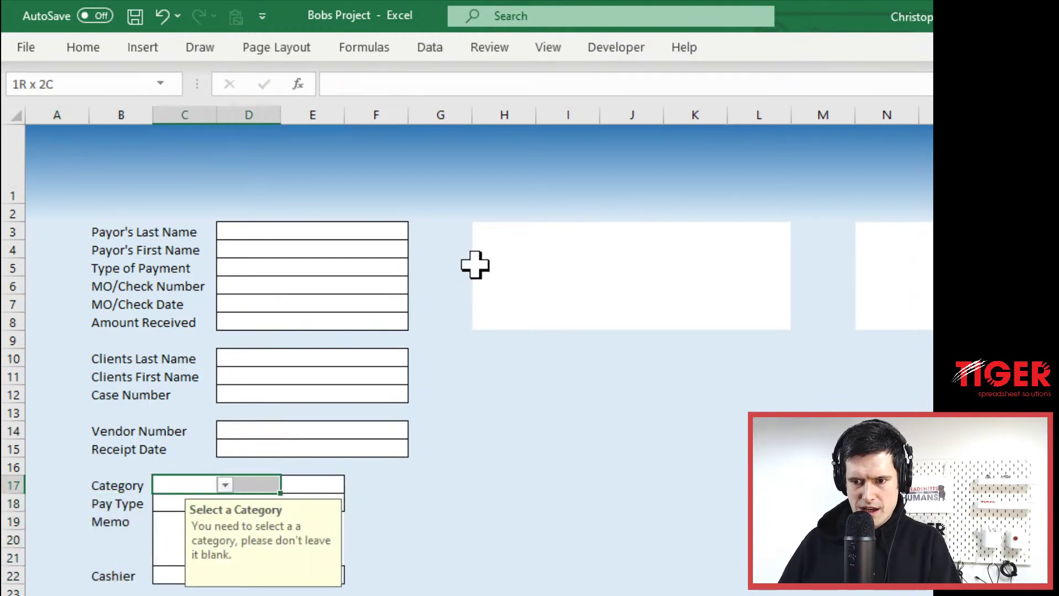
key("shift+Down")
key("shift+Down")
key("shift+Down")
key("shift+Down")
key("shift+Down")
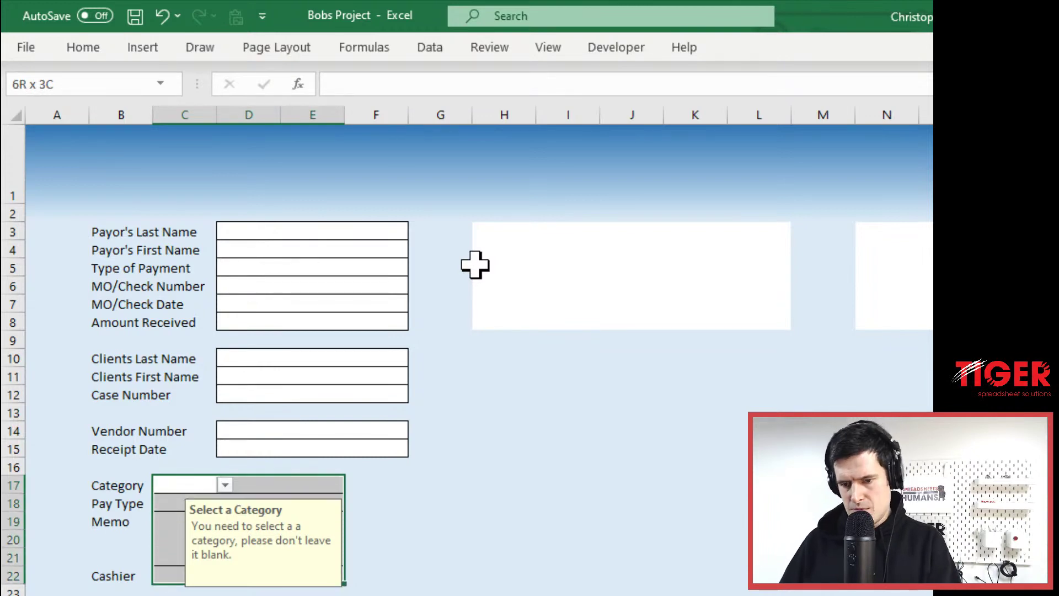
key("Left")
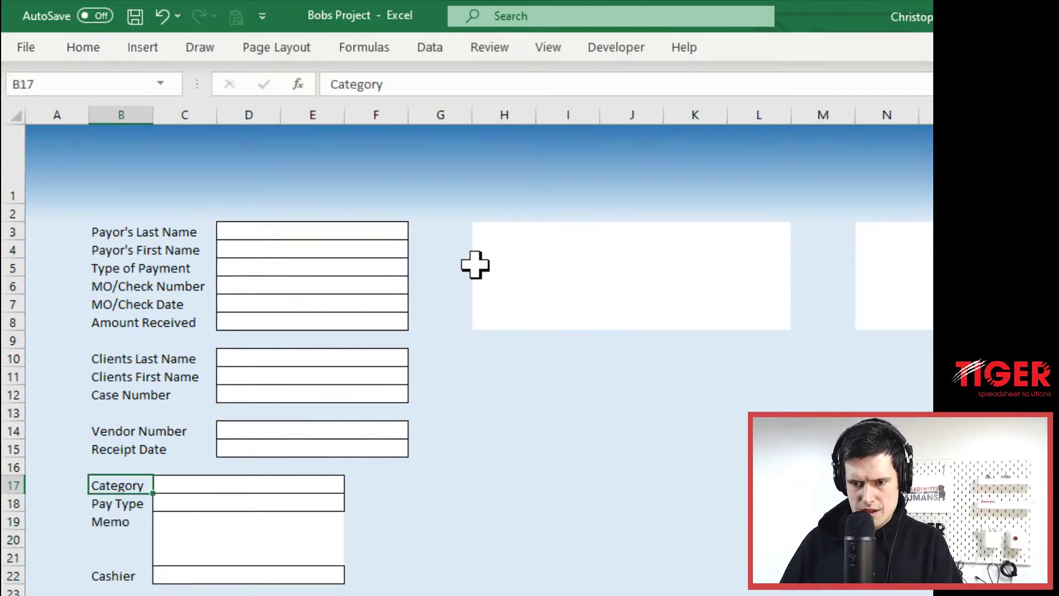
- Move the Category to Cashier entry boxes (C17:E22) one column over to D17:F22 so they align with the boxes above
key("Right")
key("shift+Right")
key("shift+Right")
key("shift+Down")
key("shift+Down")
key("shift+Down")
key("shift+Down")
key("shift+Down")
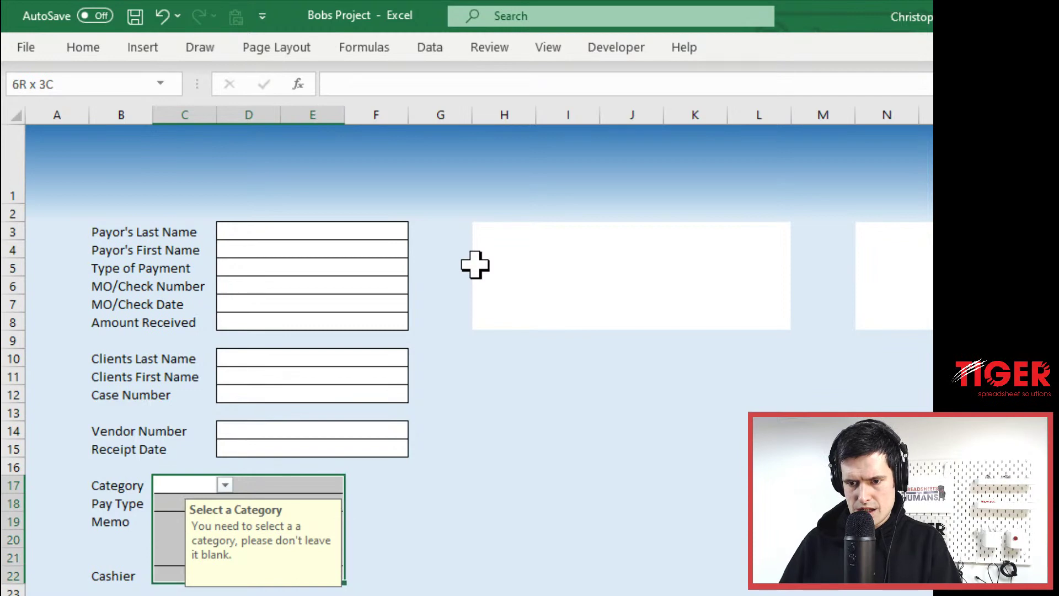
key("ctrl+x")
key("Right")
key("ctrl+v")
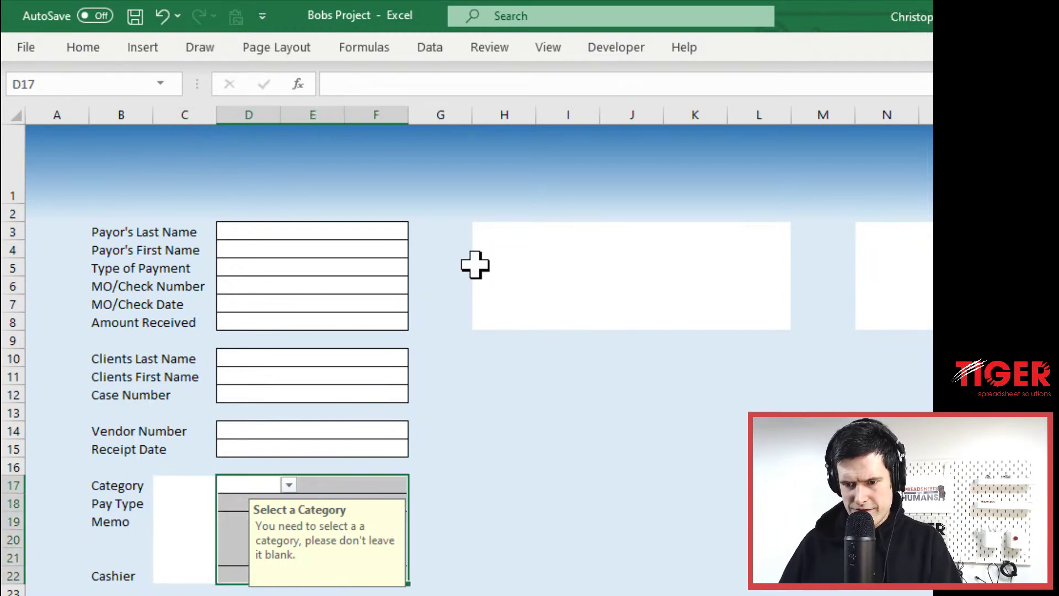
- Apply only the formatting of cell G3 to the vacated white blocks in rows 3 to 8, starting from cell H3
key("Left")
key("Left")
key("Up")
key("Up")
key("Up")
key("Up")
key("Up")
key("Up")
key("Up")
key("Up")
key("Up")
key("Up")
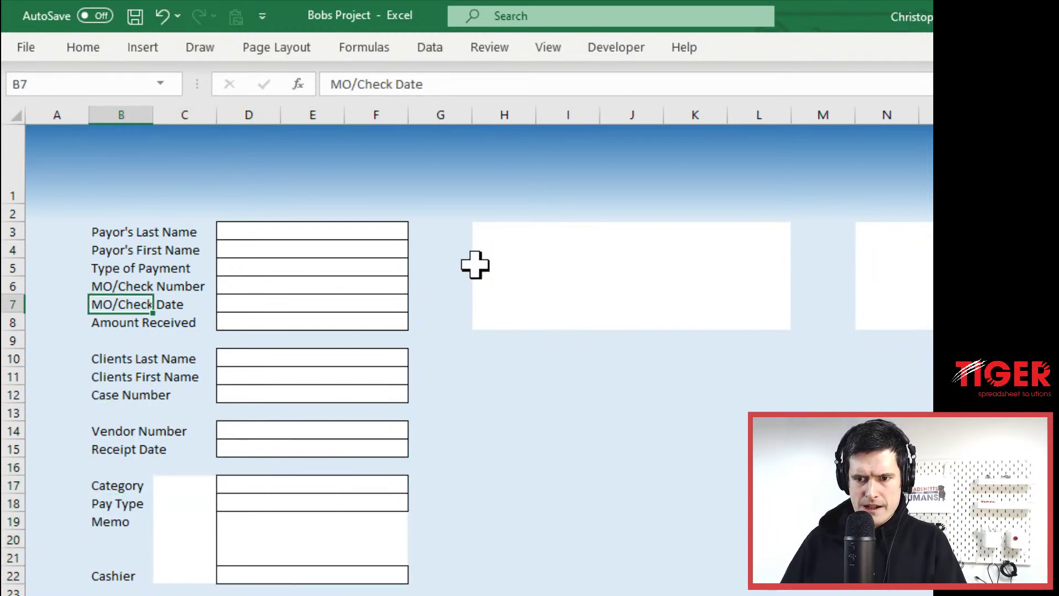
key("Up")
key("Up")
key("Up")
key("Up")
key("Right")
key("Right")
key("Right")
key("Right")
key("Left")
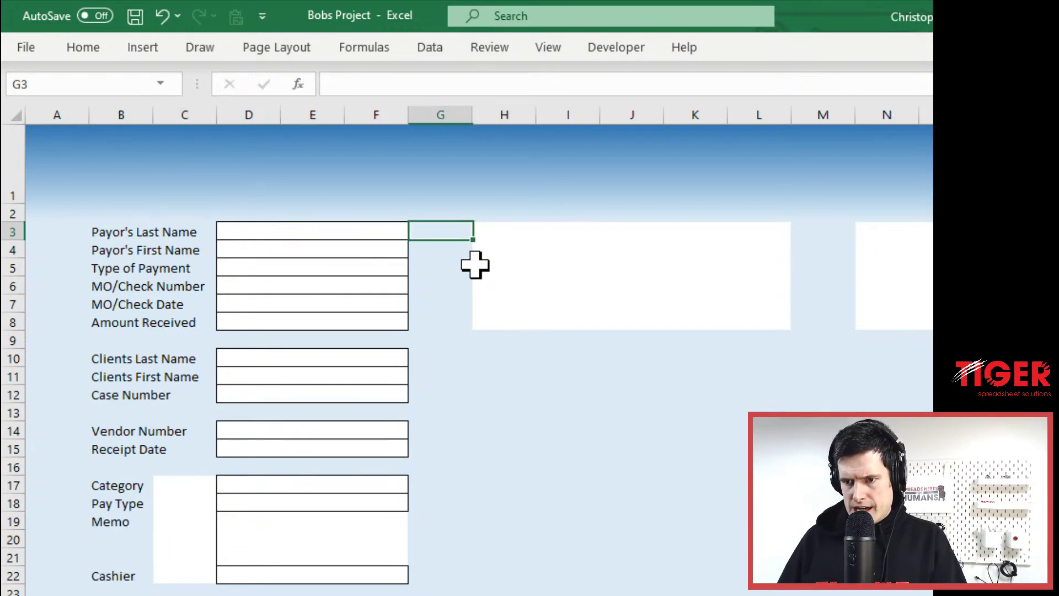
key("ctrl+c")
key("Right")
key("shift+Right")
key("shift+Right")
key("shift+Right")
key("shift+Right")
key("shift+Right")
key("shift+Right")
key("shift+Right")
key("shift+Right")
key("shift+Right")
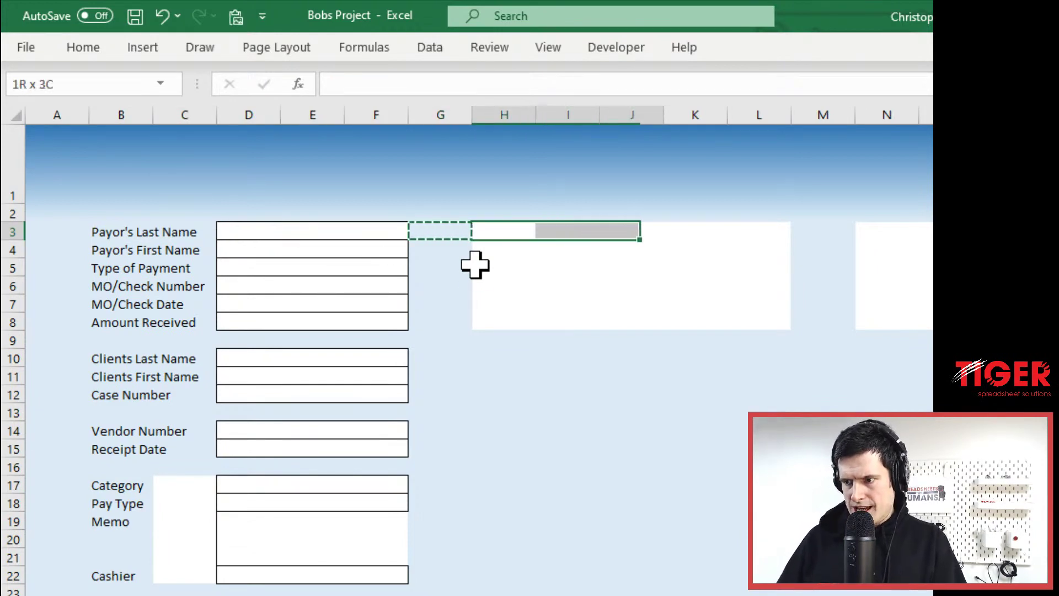
key("shift+Down")
key("shift+Down")
key("shift+Down")
key("shift+Down")
key("shift+Down")
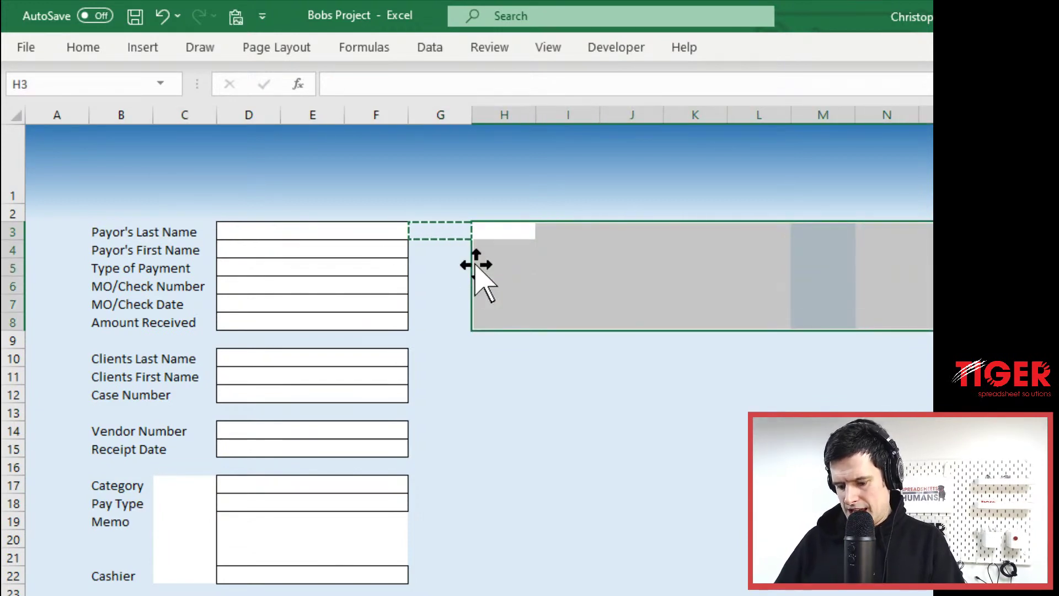
key("ctrl+alt+v")
key("alt+t")
key("Return")
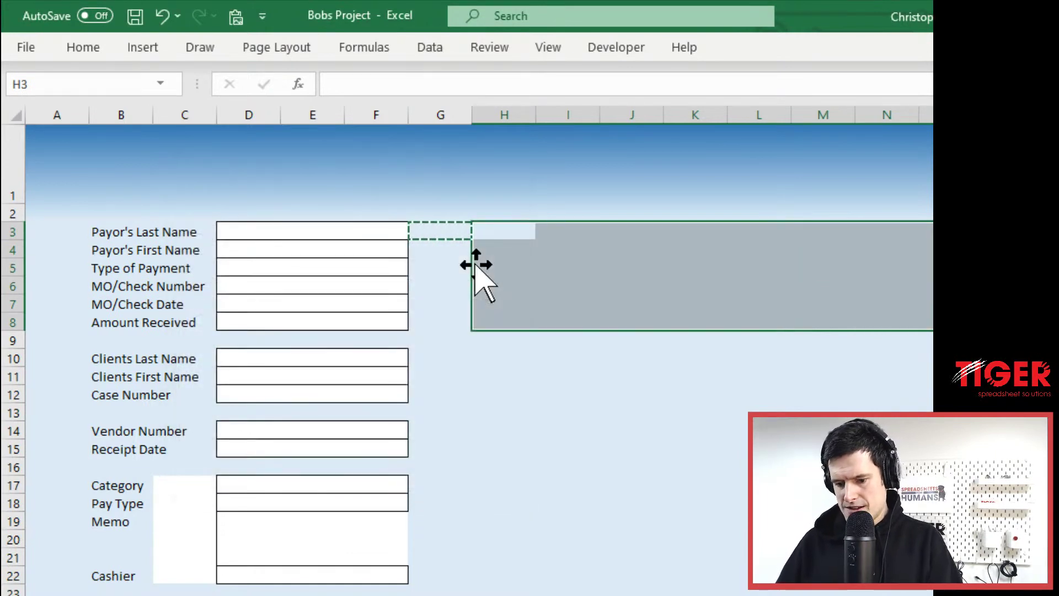
key("Escape")
- Apply only the formatting of the blank cell C16 to the white cells C17:C22 beside the Category to Cashier labels
key("Left")
key("Left")
key("Left")
key("Up")
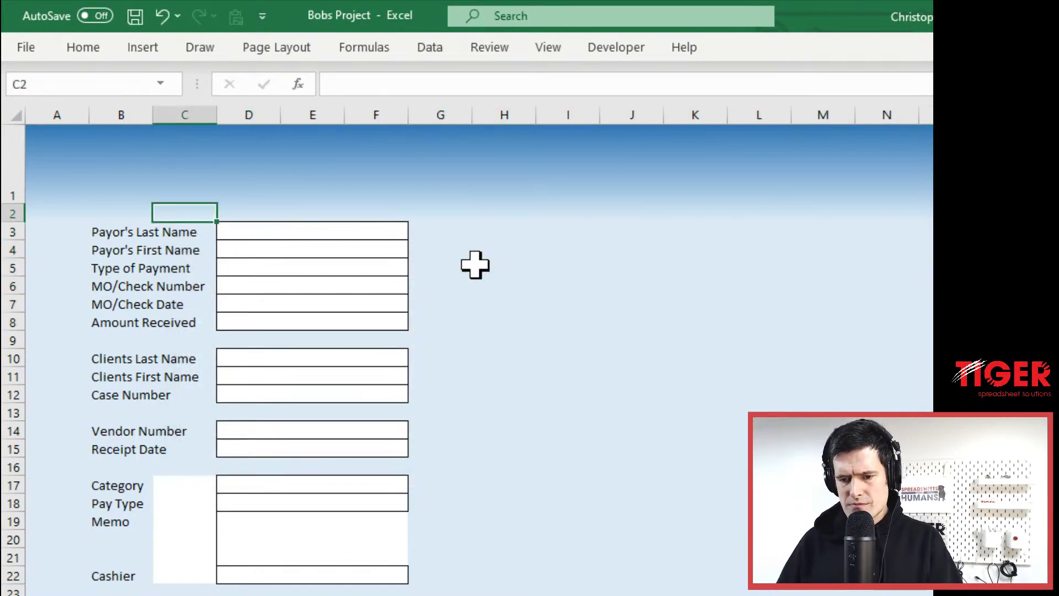
key("Down")
key("Down")
key("Down")
key("Down")
key("Down")
key("Down")
key("Down")
key("Down")
key("Down")
key("Down")
key("Down")
key("Down")
key("Down")
key("Down")
key("Down")
key("Down")
key("Down")
key("Down")
key("Up")
key("Up")
key("Up")
key("Up")
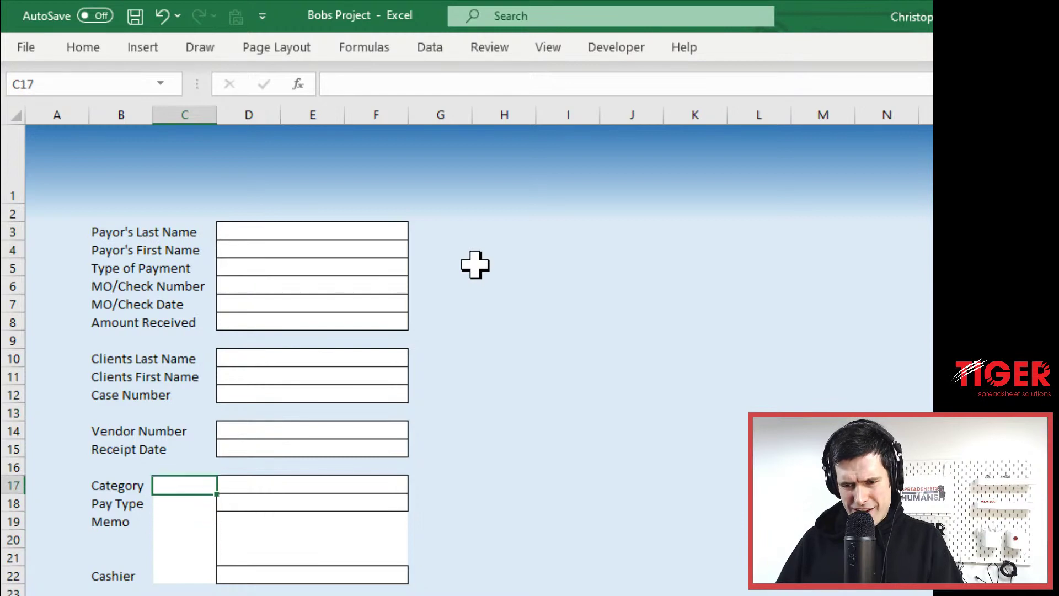
key("ctrl+c")
key("Down")
key("Down")
key("Up")
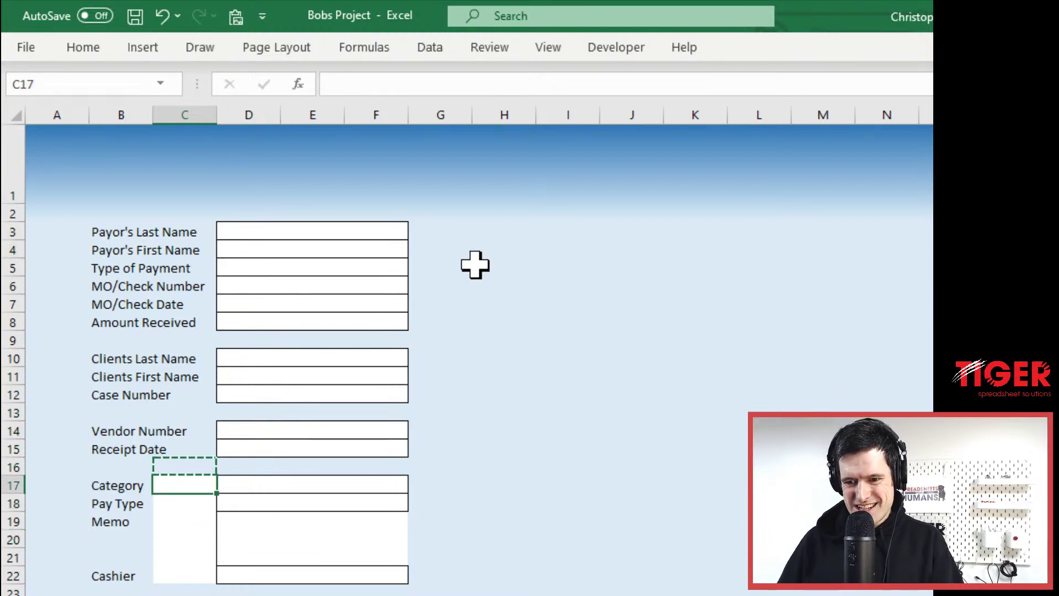
key("shift+Down")
key("shift+Down")
key("shift+Down")
key("shift+Down")
key("shift+Down")
key("ctrl+alt+v")
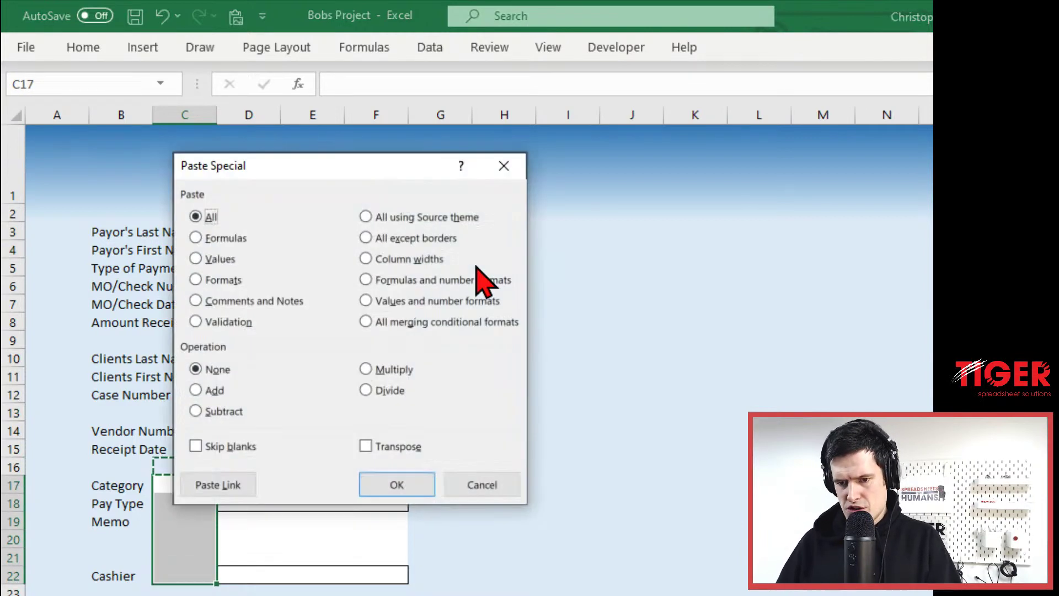
key("alt+t")
key("Return")
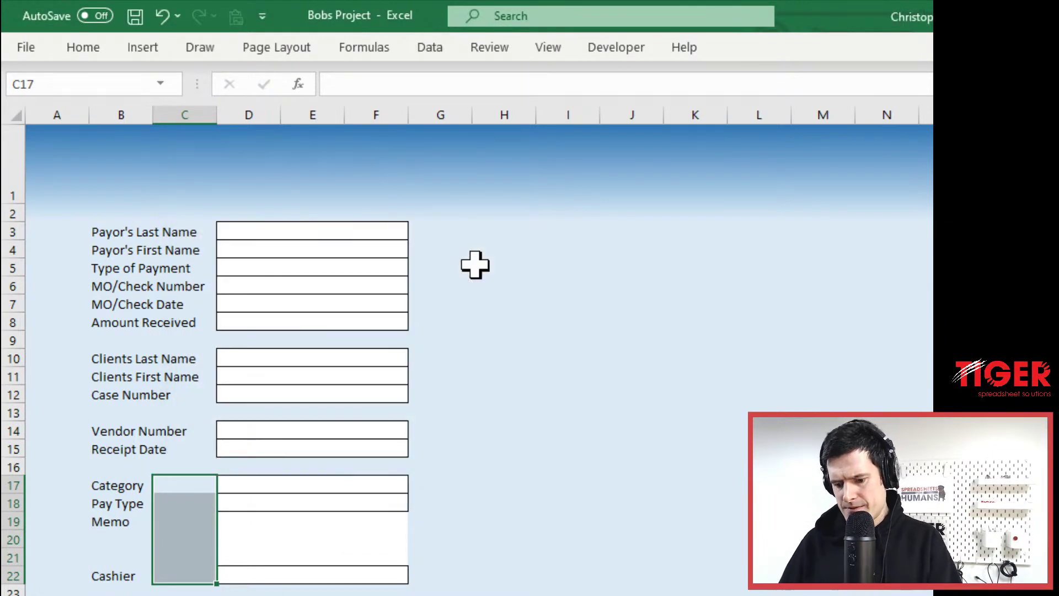
- Review the rearranged form from the payor fields down to the receipt buttons in row 24
key("Right")
key("Right")
scroll(475, 264, "down", 2)
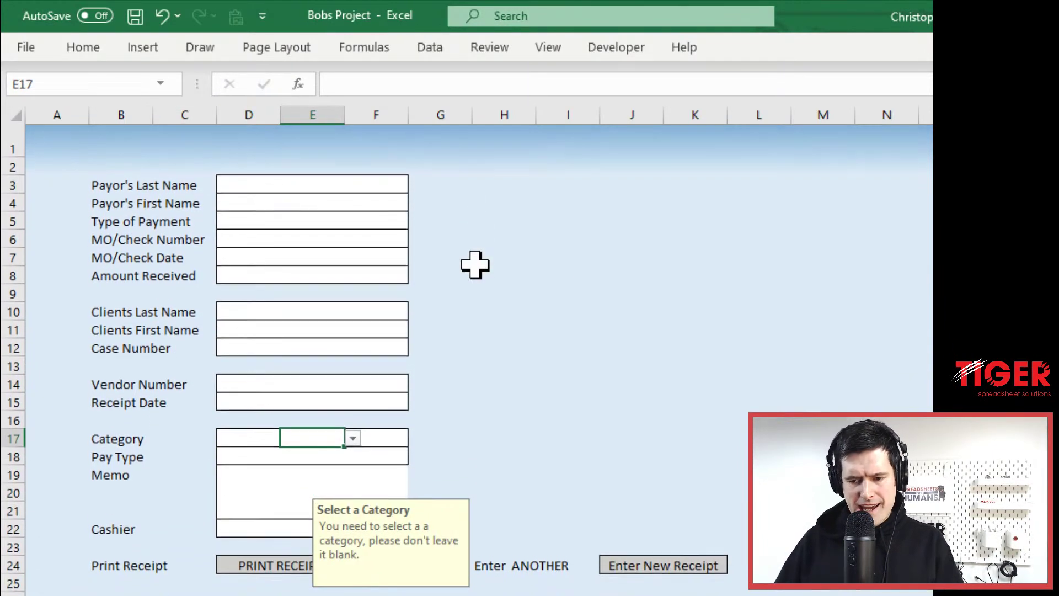
scroll(475, 265, "up", 2)
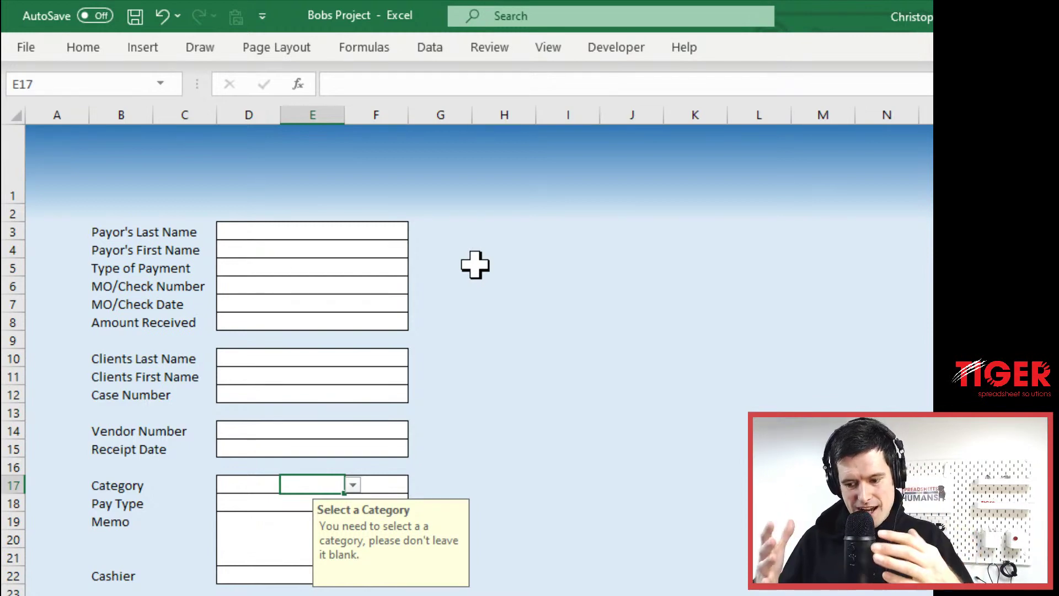
scroll(475, 264, "down", 3)
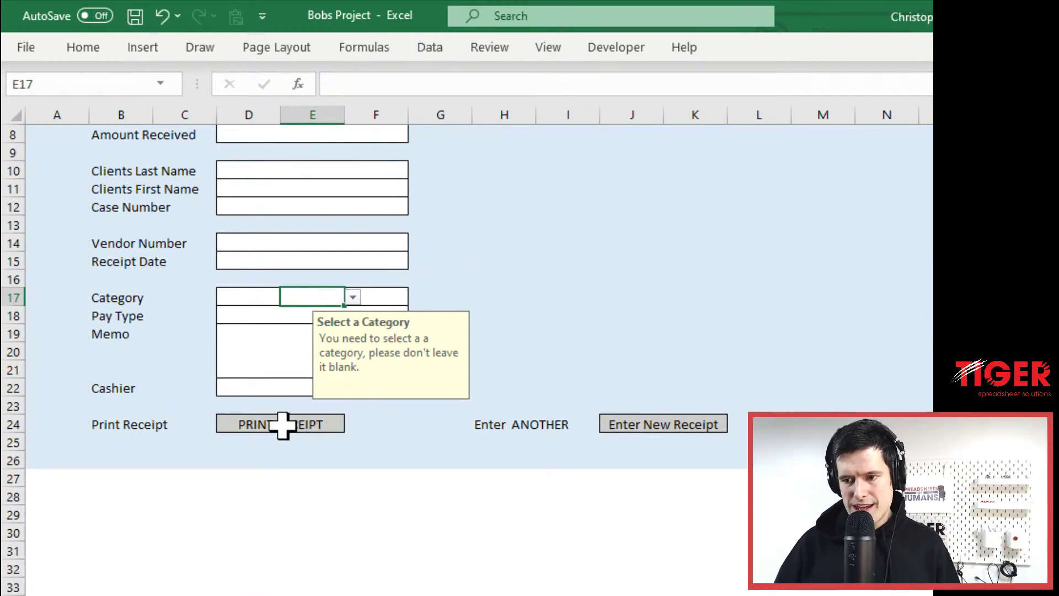
scroll(616, 535, "up", 3)
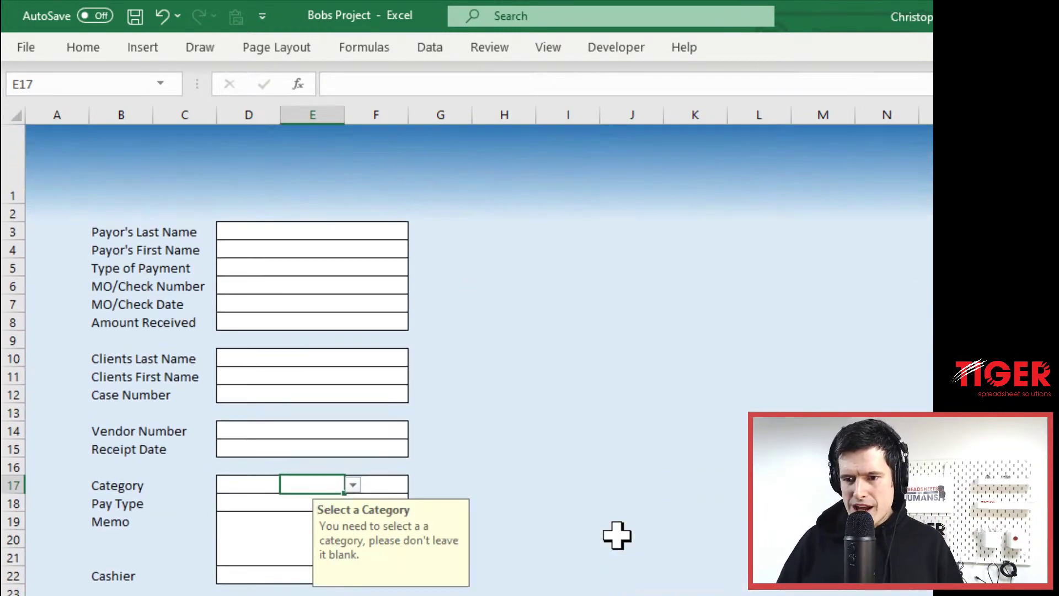
scroll(617, 535, "down", 4)
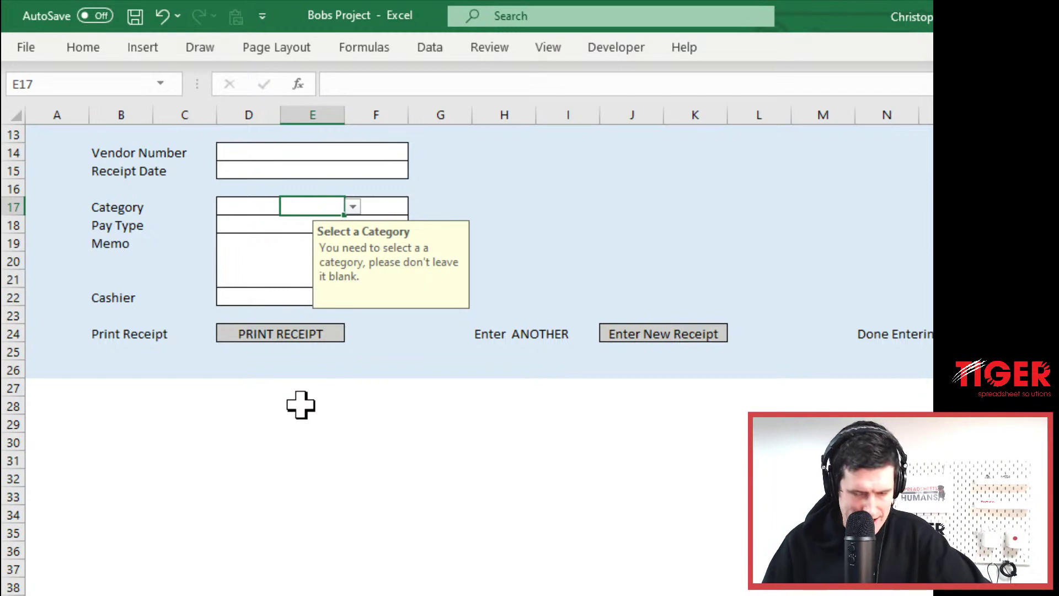
scroll(301, 404, "up", 4)
- Go through the entry boxes from Payor's Last Name to Type of Payment and the blank cells beside them
left_click(257, 231)
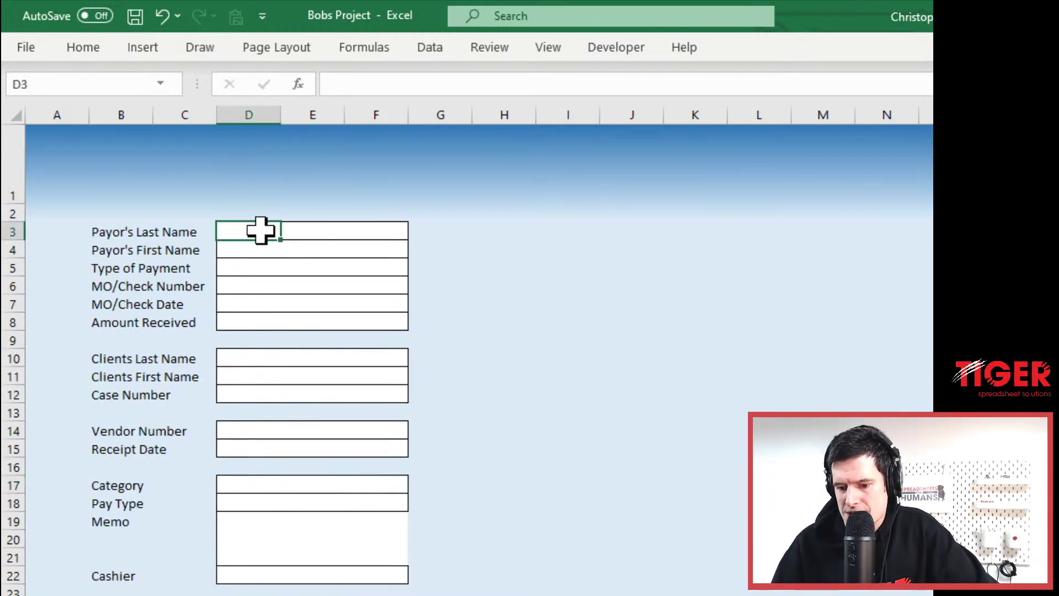
key("Down")
key("Up")
key("Right")
key("Right")
key("Right")
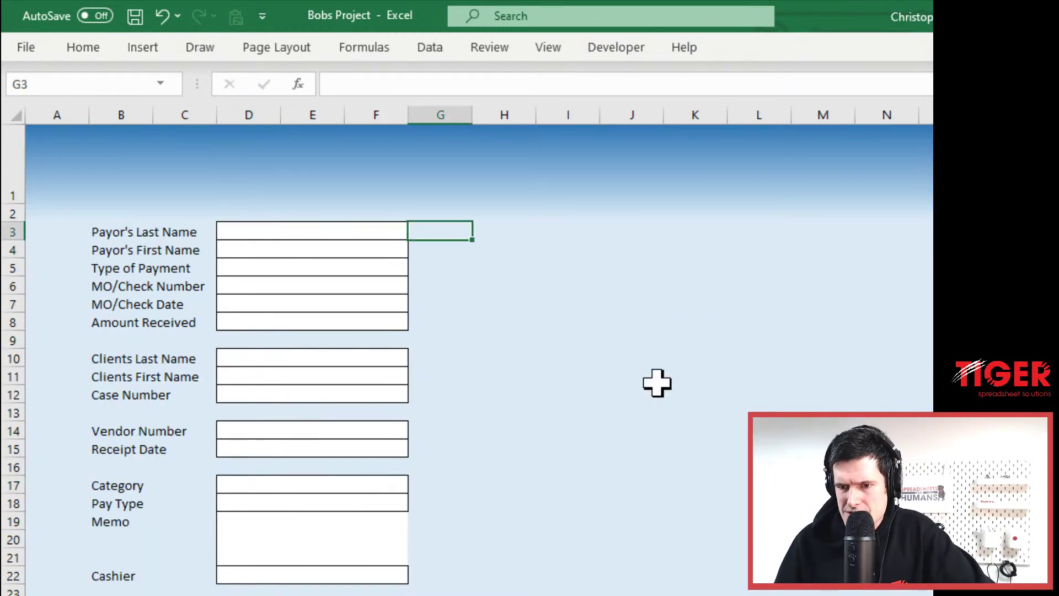
key("Left")
key("Left")
key("Left")
key("Down")
key("Right")
key("Right")
key("Right")
key("Down")
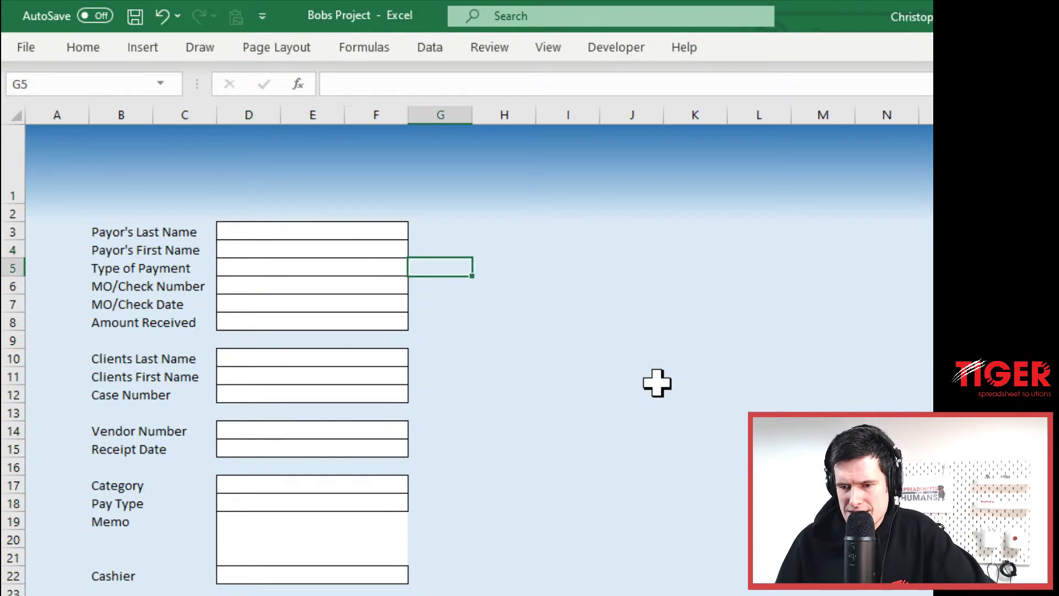
key("Left")
key("Left")
key("Left")
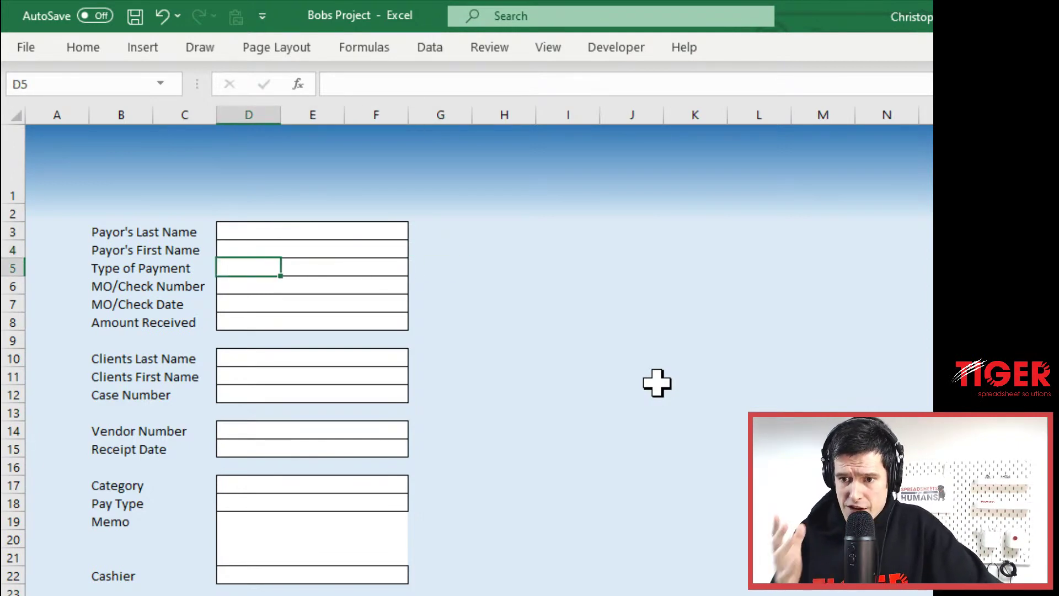
- Enter the notes "text inputs?" in H3 and "dropdown menus?" in H4 beside the payor fields
key("Up")
key("Up")
key("Right")
key("Right")
key("Right")
key("Right")
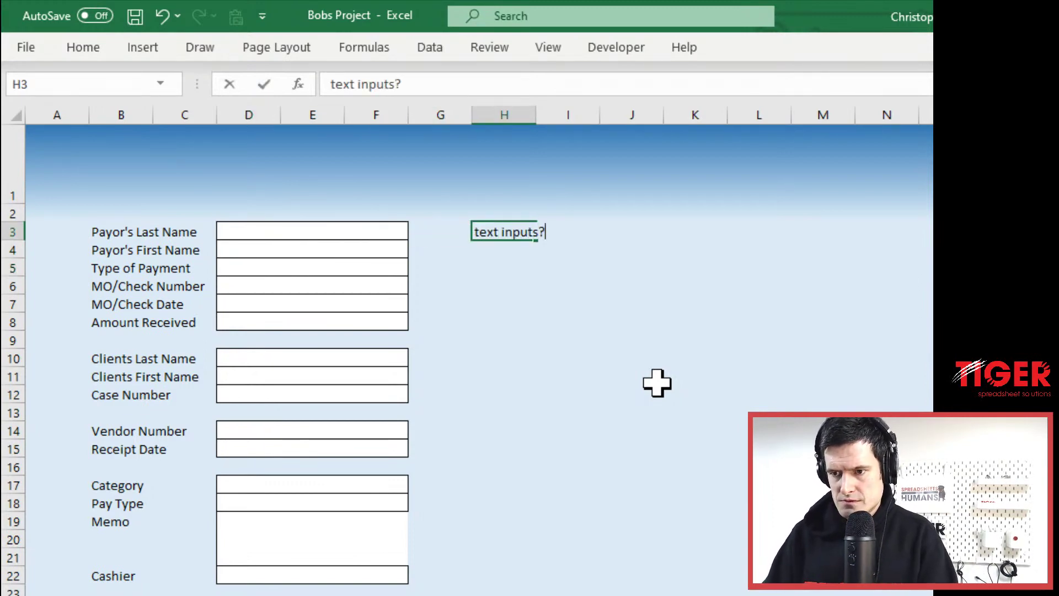
key("Return")
type("drop")
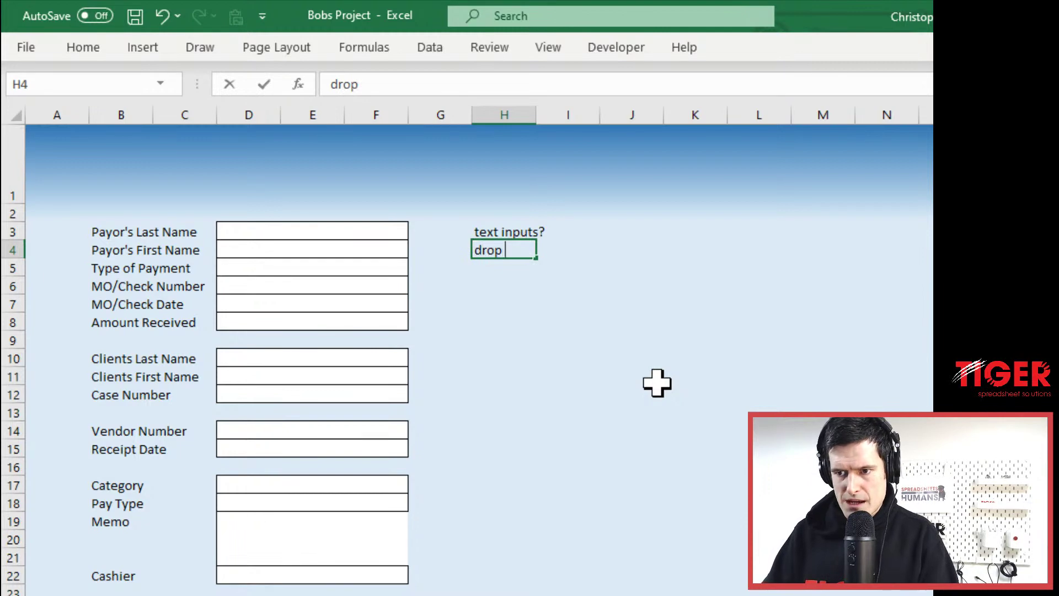
type("down menus")
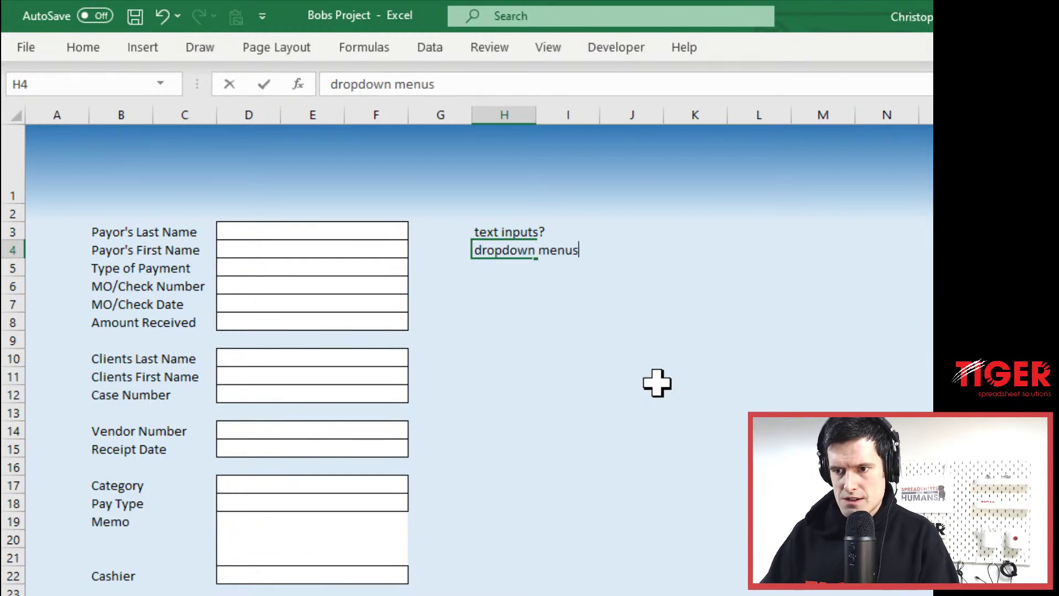
type("?")
key("Return")
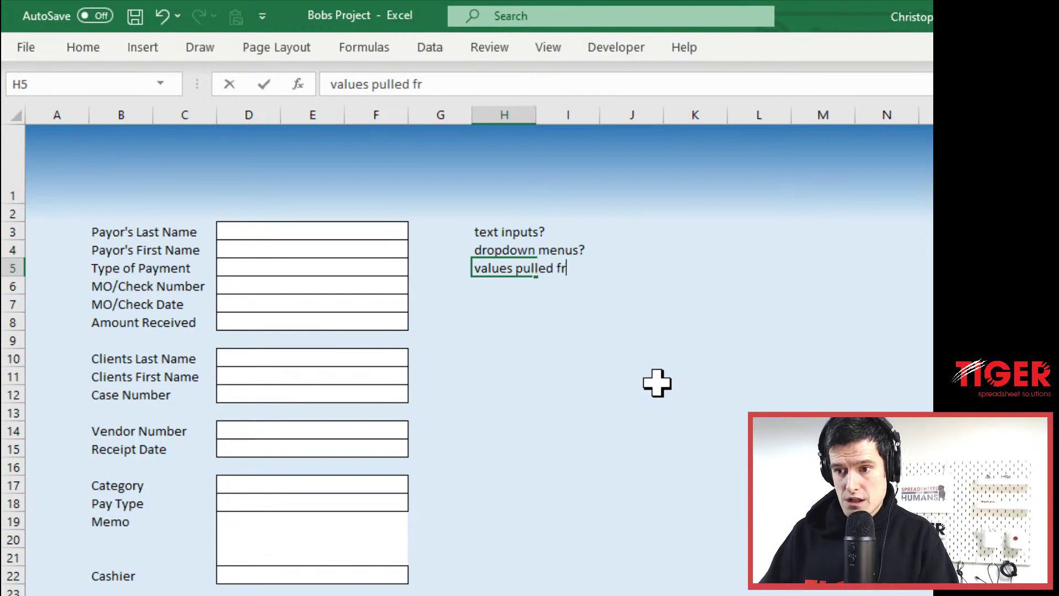
- Add the note "values pulled through from database?" in cell H5
type("values pulled through ")
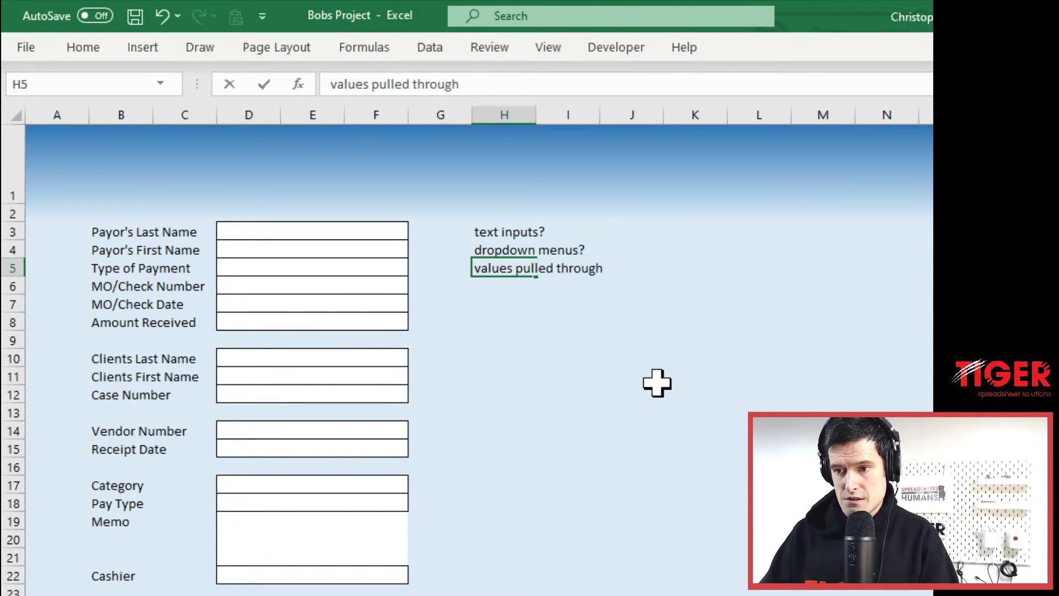
type("from databa")
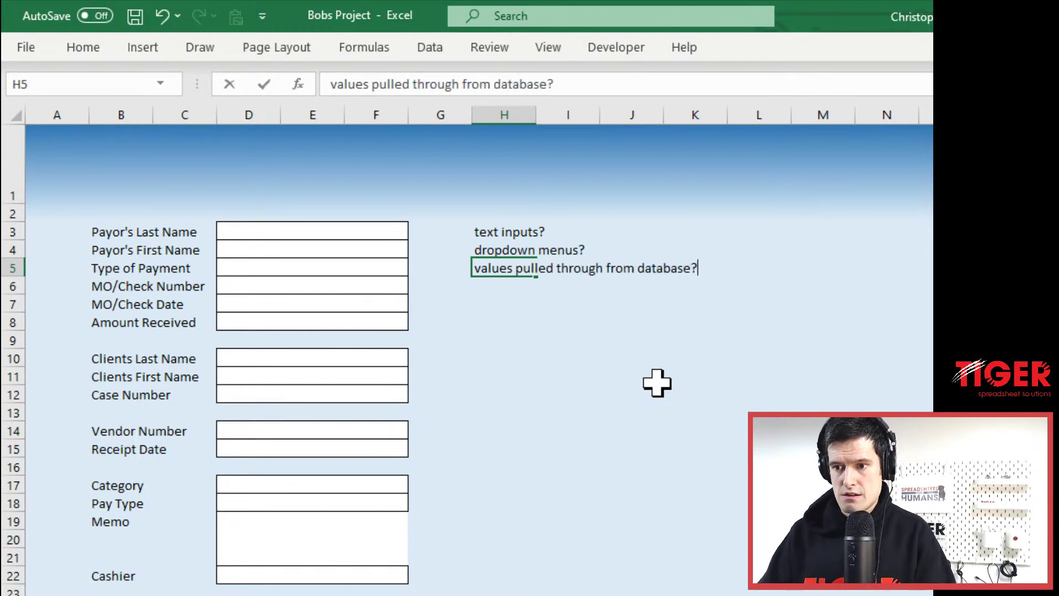
type("se?")
key("Return")
key("Return")
key("Return")
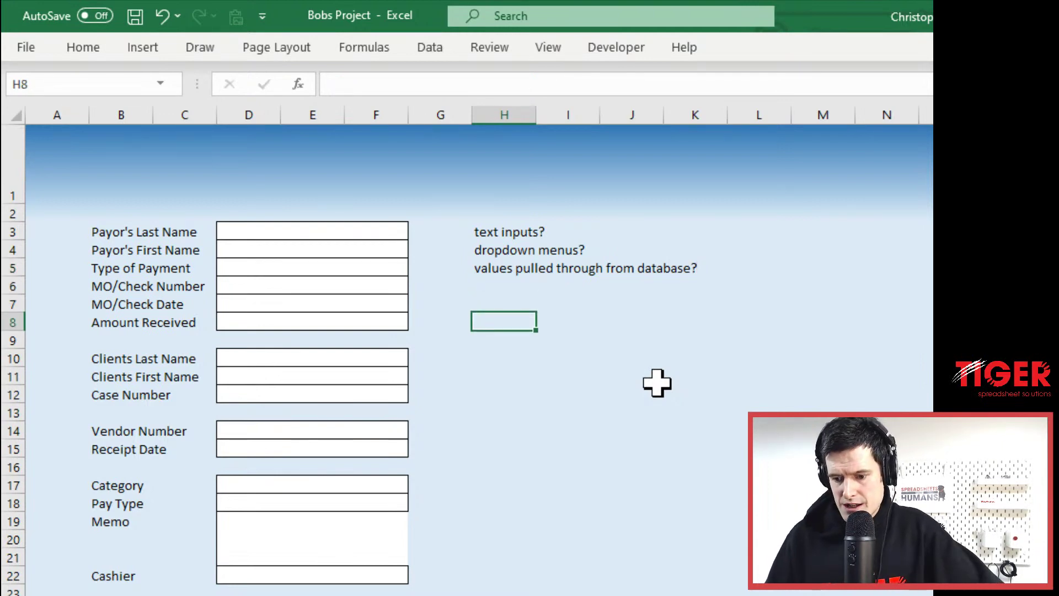
- Review the notes in H3:H5 against the Payor's Last Name entry box
key("Up")
key("Up")
key("Up")
key("Up")
key("Up")
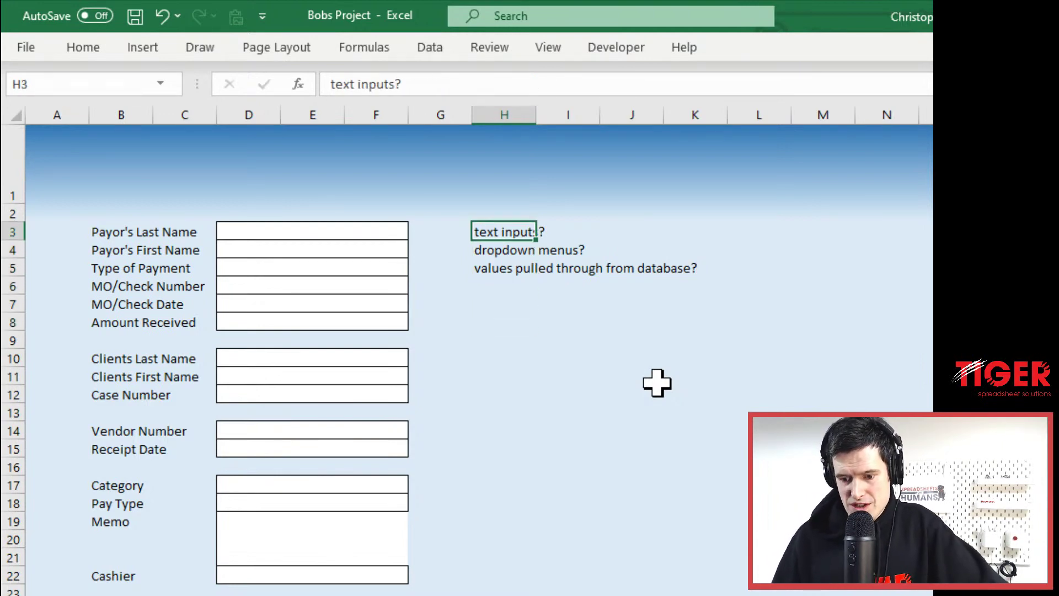
key("Up")
left_click(239, 235)
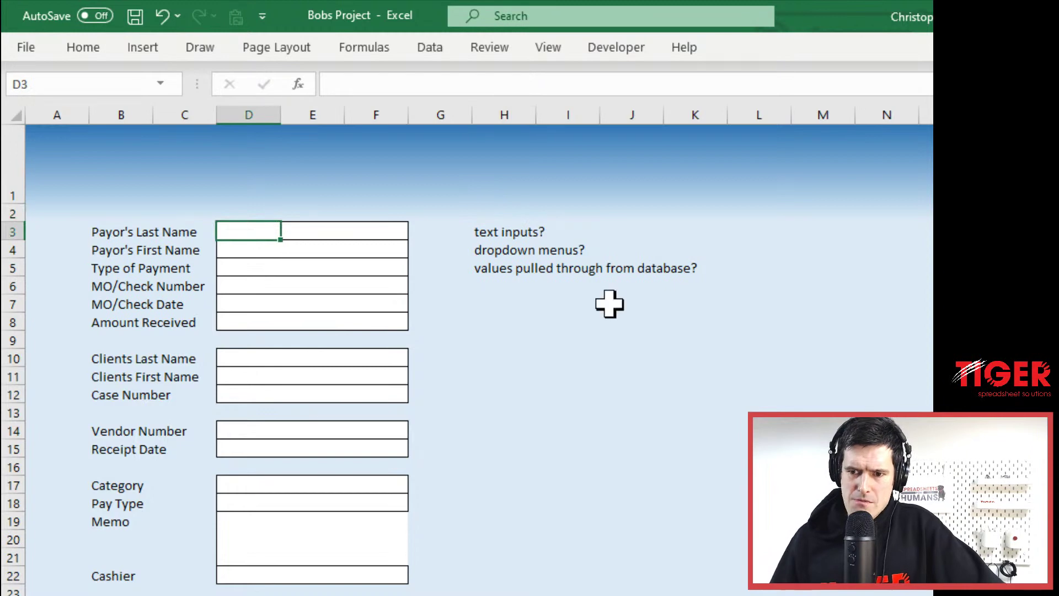
key("Right")
key("Right")
key("Right")
key("Right")
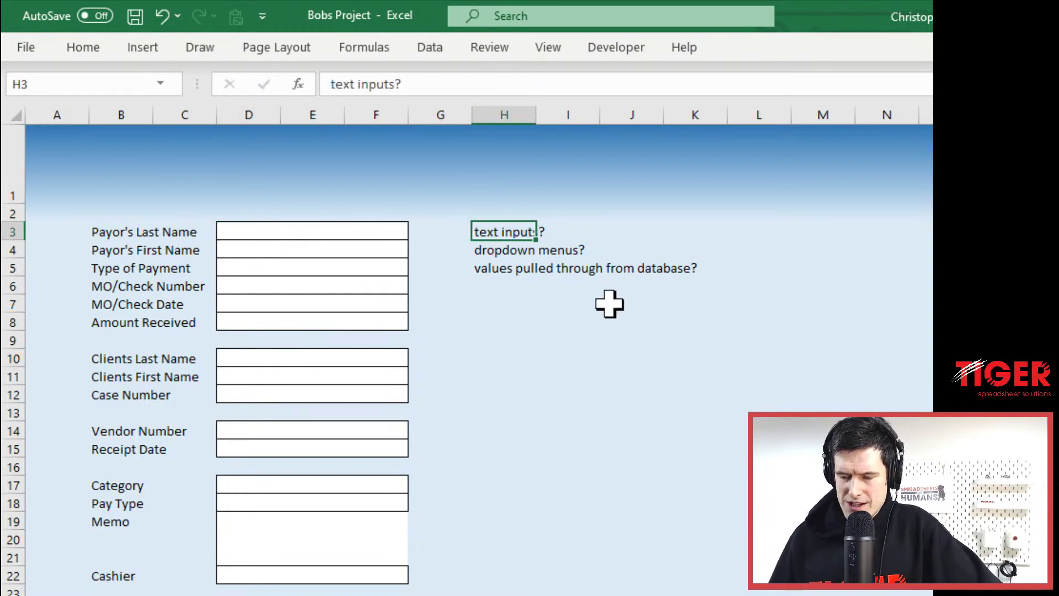
key("Down")
key("Down")
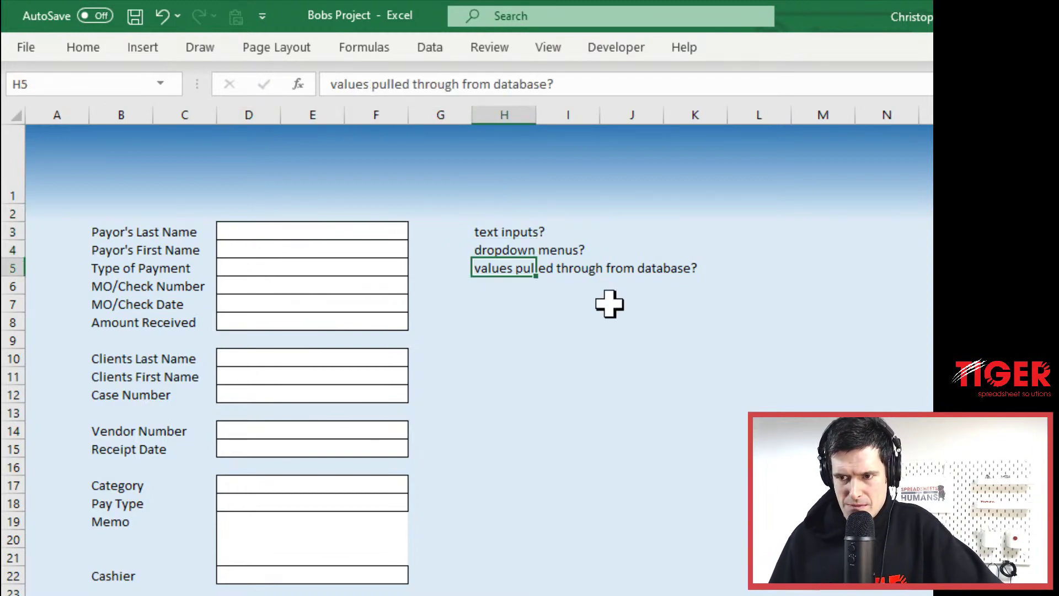
- Add the note "input with another form of validation?" in cell H6
key("Down")
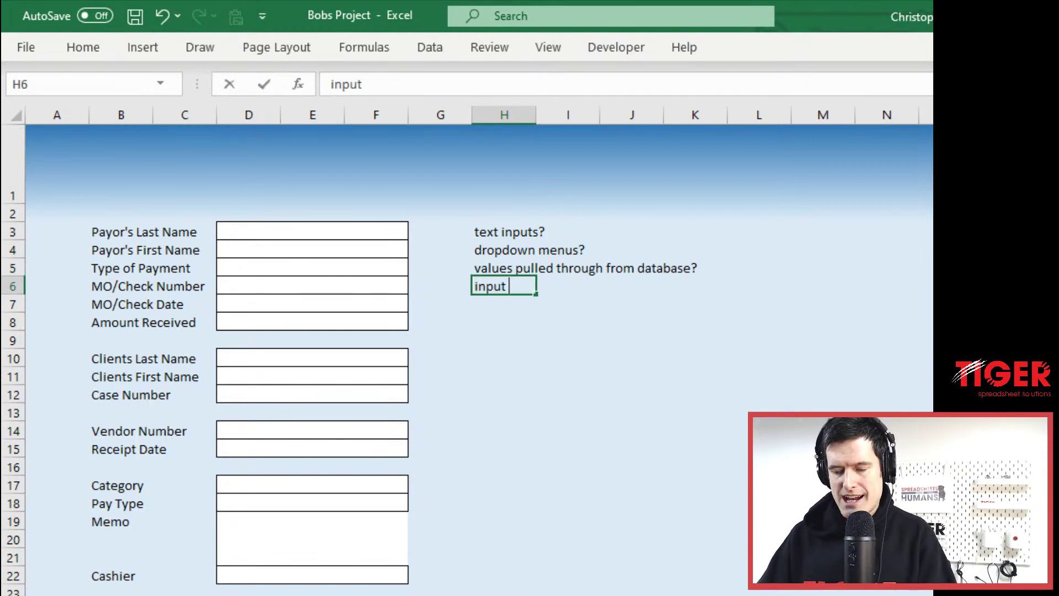
type("input with another form")
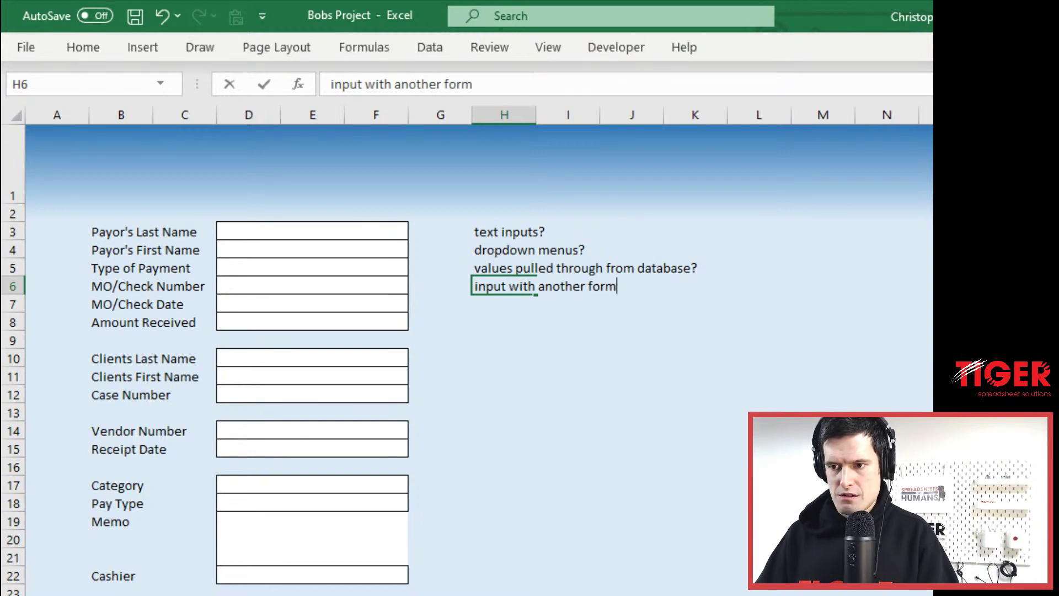
type(" of validation?")
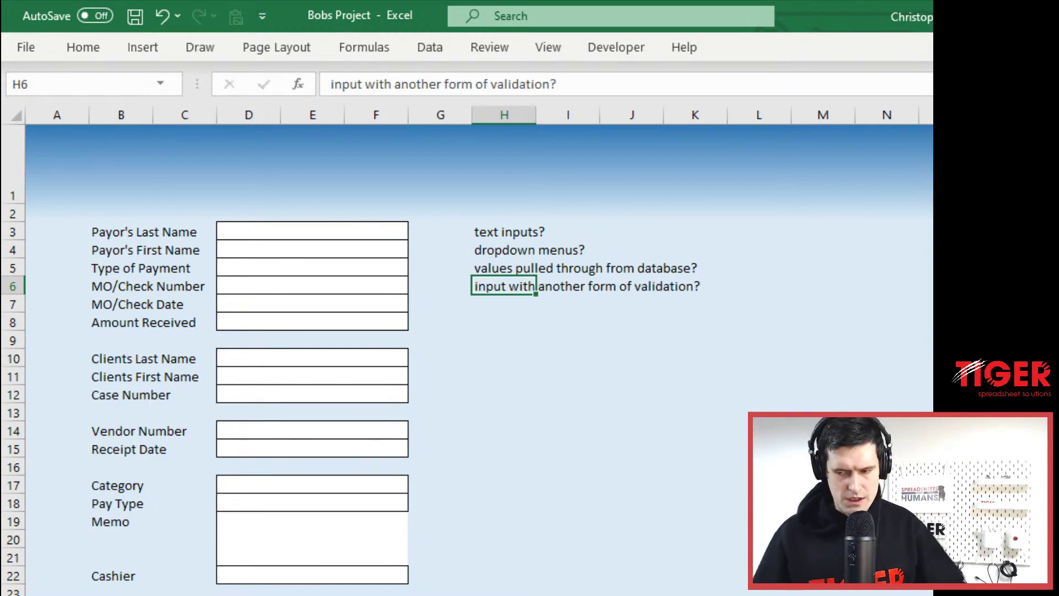
key("Return")
key("Up")
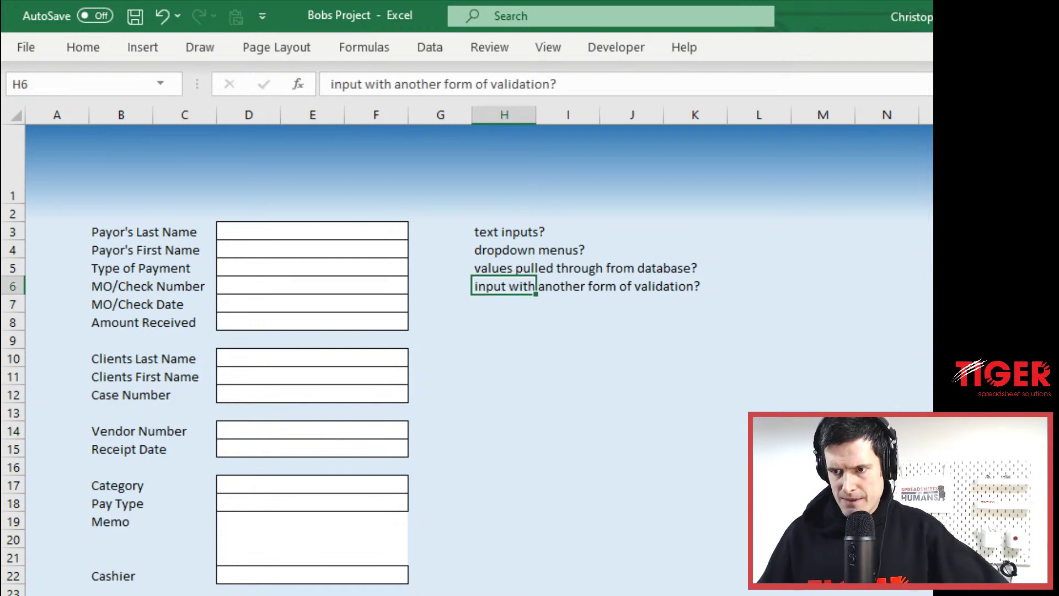
key("Up")
key("Up")
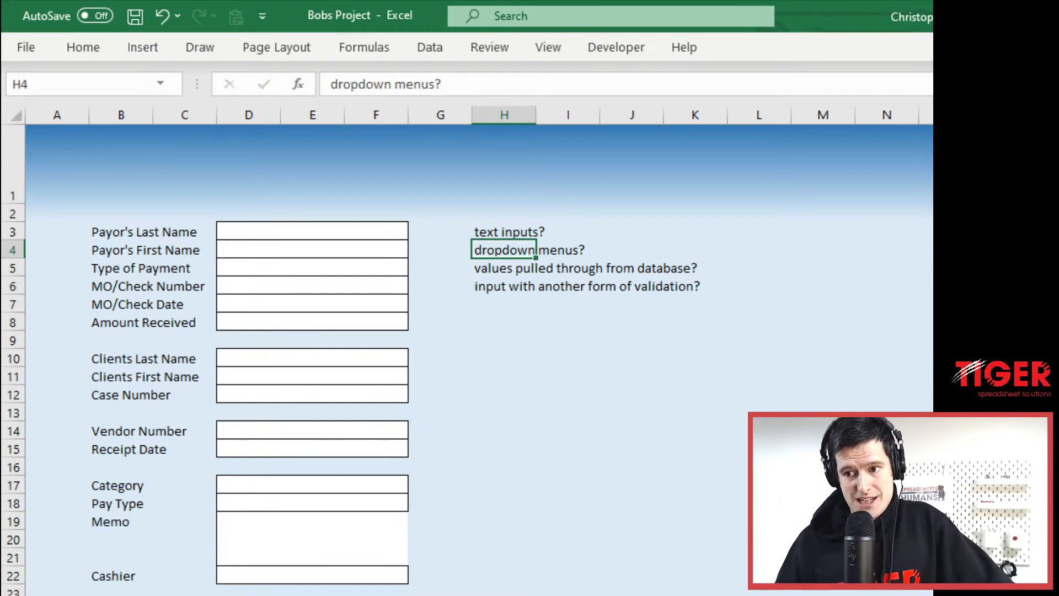
- Review the input-type notes in H3:H6 beside the payor fields
key("Down")
key("Down")
key("Down")
key("Up")
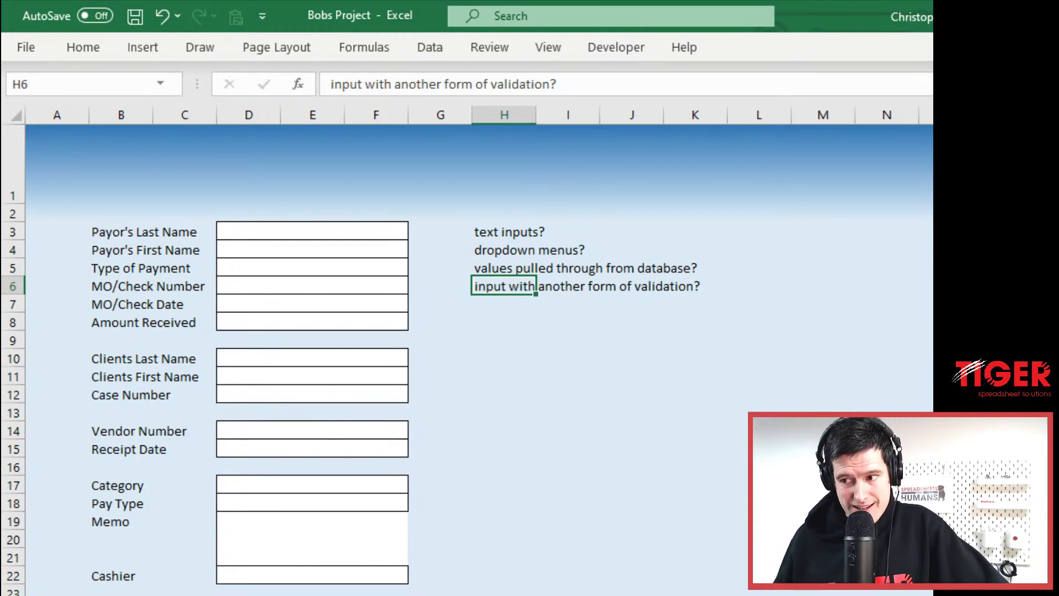
key("Up")
key("Up")
key("Up")
key("Down")
key("Down")
key("Right")
key("Right")
key("Right")
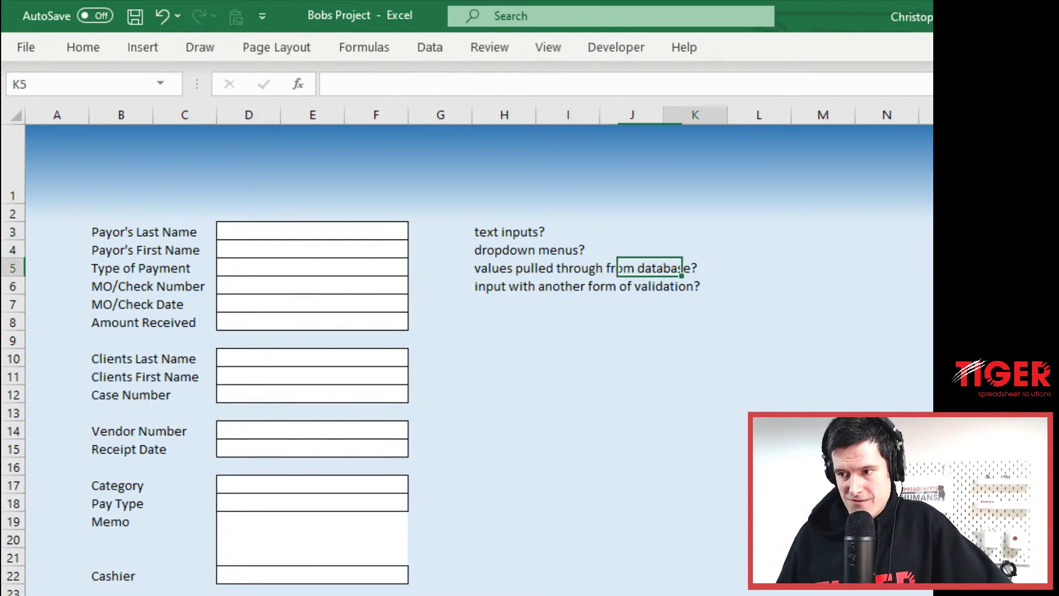
- Clear the leftover fill and border formatting from columns R and S, from row 2 downward, beside the form
key("Right")
key("Right")
key("Right")
key("Right")
key("Right")
key("Right")
key("Right")
key("Right")
key("Right")
key("Right")
key("Left")
key("Up")
key("Up")
key("Up")
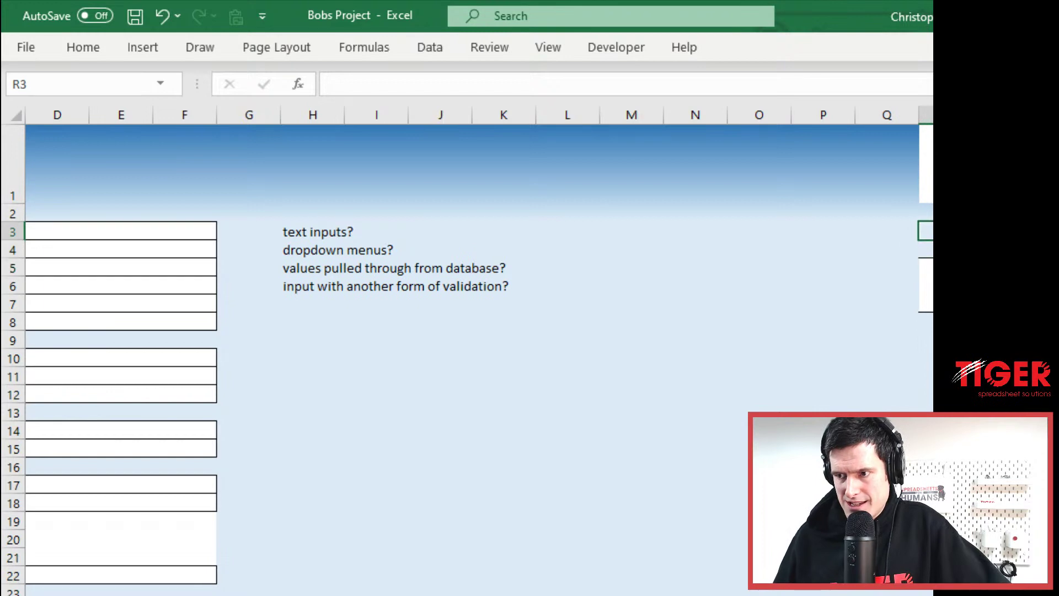
key("shift+Right")
key("Right")
key("Right")
key("Right")
key("Right")
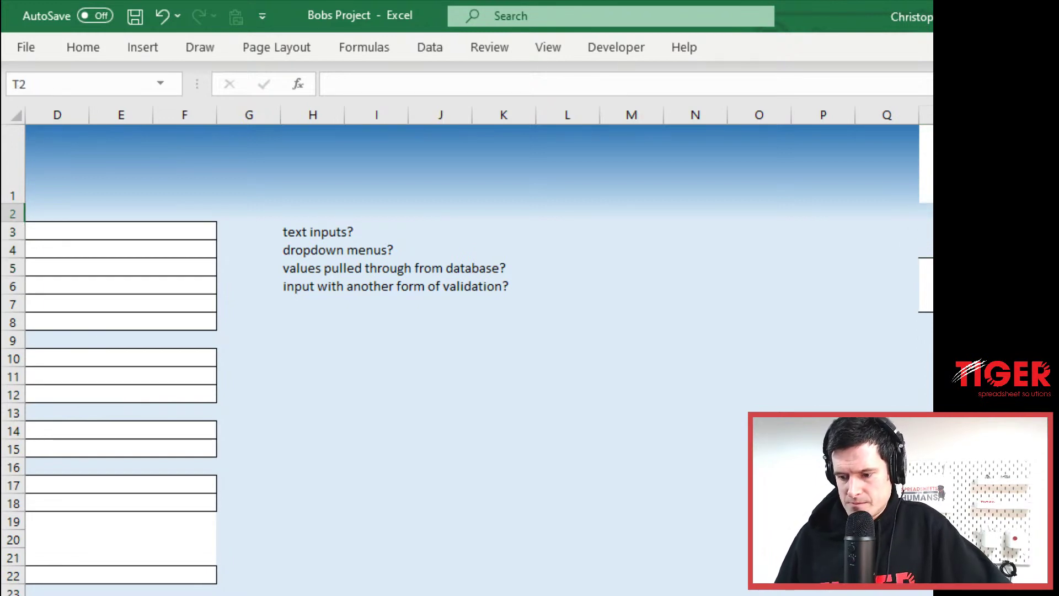
key("Left")
key("Left")
key("Left")
key("Left")
key("Left")
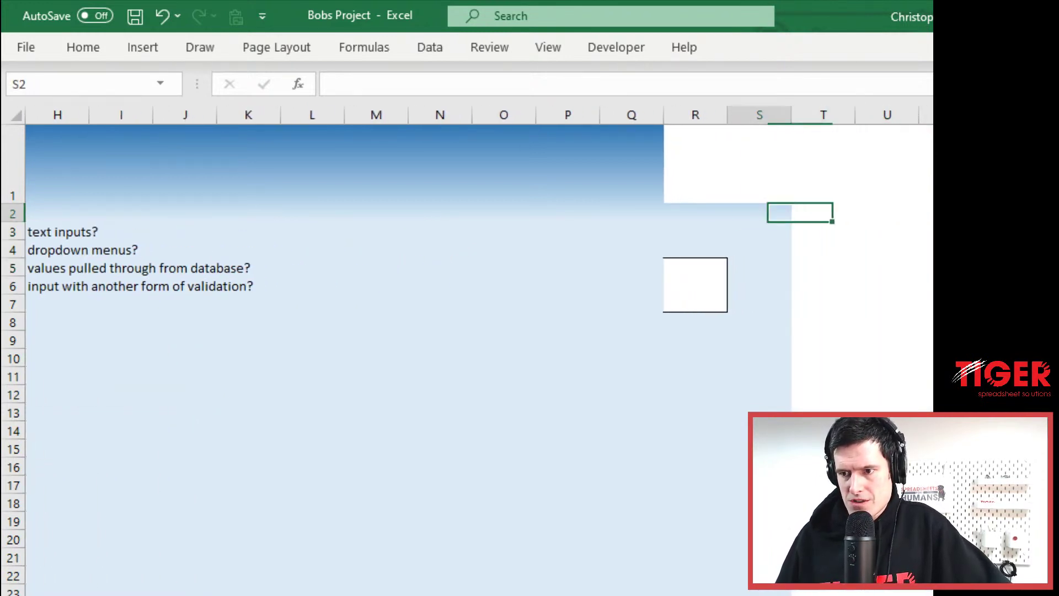
key("Right")
key("shift+Right")
key("shift+Right")
key("shift+Left")
key("shift+Down")
key("shift+Down")
key("shift+Down")
key("shift+Down")
key("shift+Down")
key("shift+Down")
key("shift+Down")
key("shift+Down")
key("shift+Down")
key("shift+Down")
key("shift+Down")
key("shift+Down")
key("shift+Down")
key("shift+Down")
key("shift+Down")
key("shift+Down")
key("shift+Down")
key("shift+Down")
key("shift+Down")
key("shift+Down")
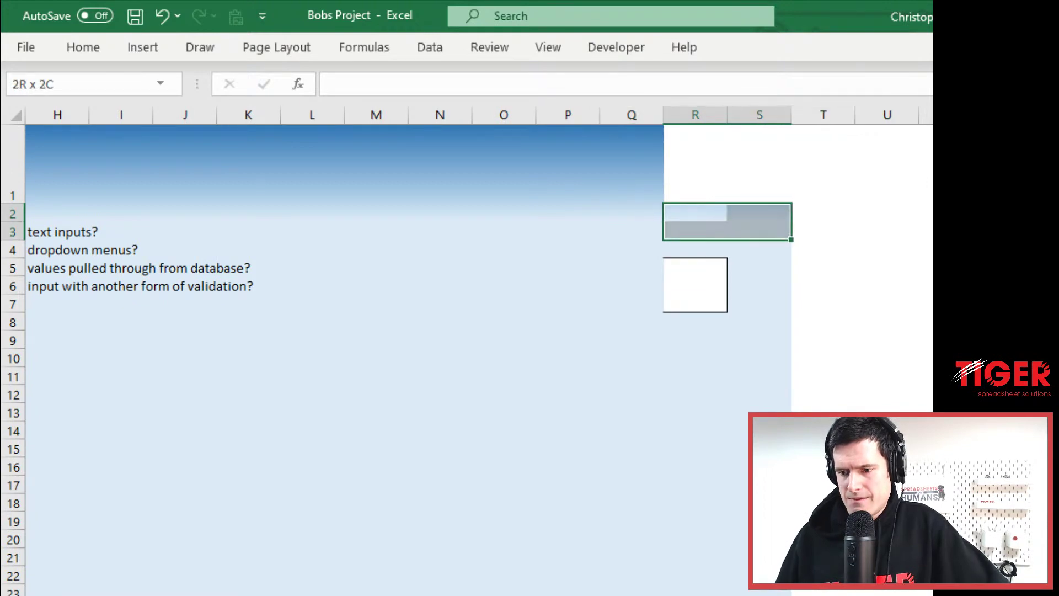
left_click_drag(759, 593, 759, 593)
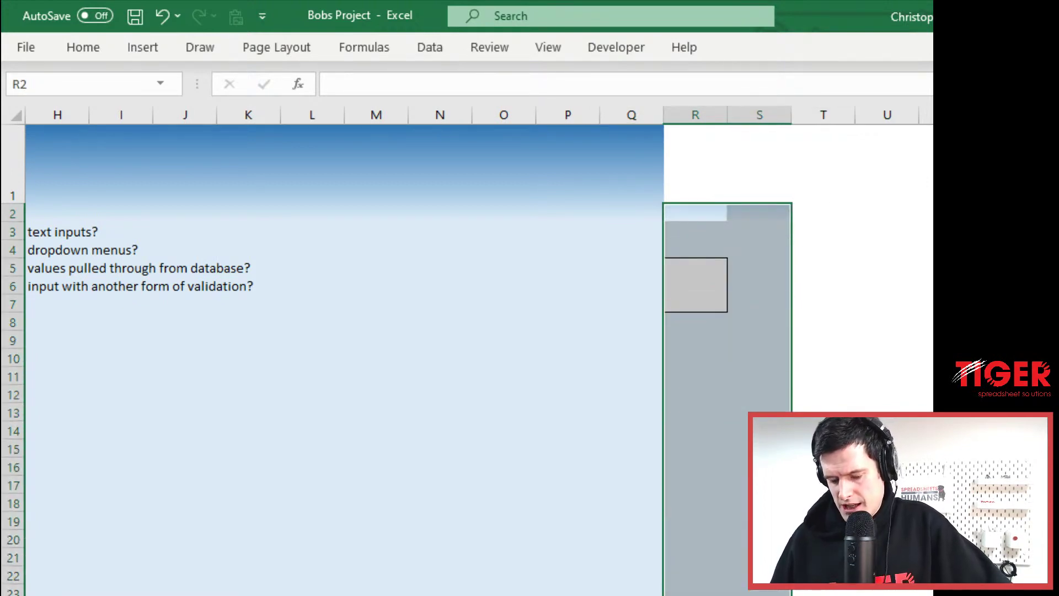
key("Left")
key("Left")
key("Left")
key("Left")
key("Left")
key("Left")
key("Left")
key("Left")
key("Left")
key("Left")
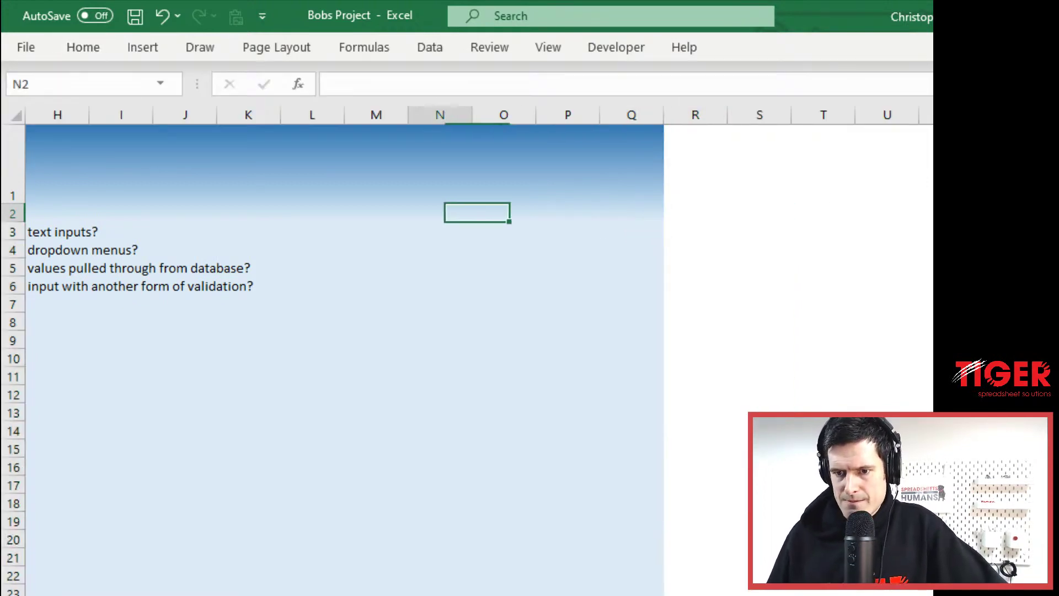
- Look over the form's rows from the payor fields down to the PRINT RECEIPT cell in D24
key("Home")
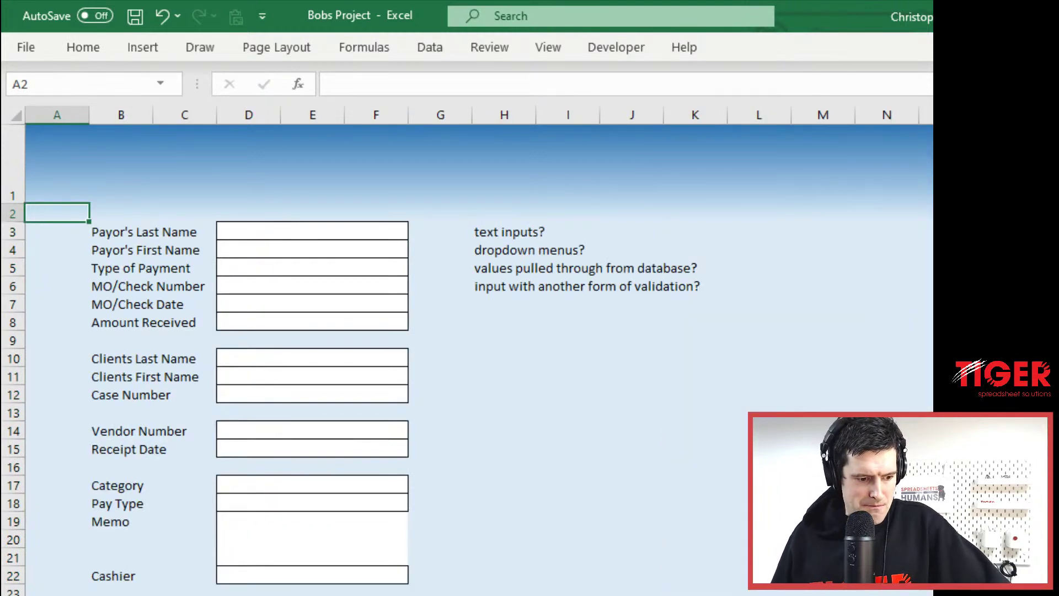
key("Down")
key("Down")
key("Down")
key("Down")
key("Down")
key("Down")
key("Down")
key("Down")
key("Down")
key("Down")
key("Down")
key("Down")
key("Down")
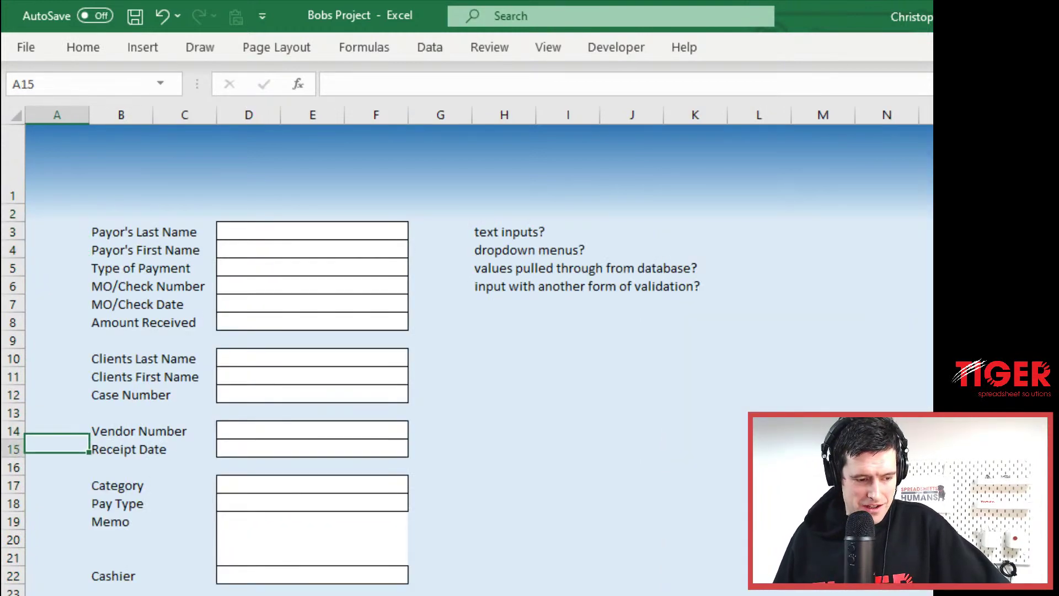
key("Down")
key("Down")
key("Down")
key("Down")
key("Down")
key("Down")
key("Down")
key("Down")
key("Down")
key("Down")
key("Down")
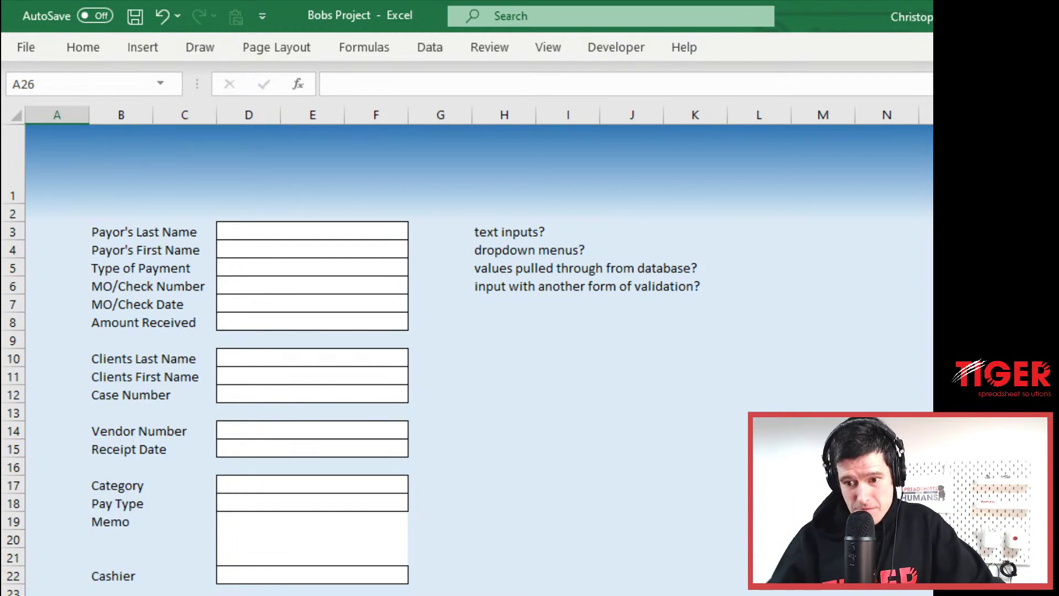
right_click(286, 593)
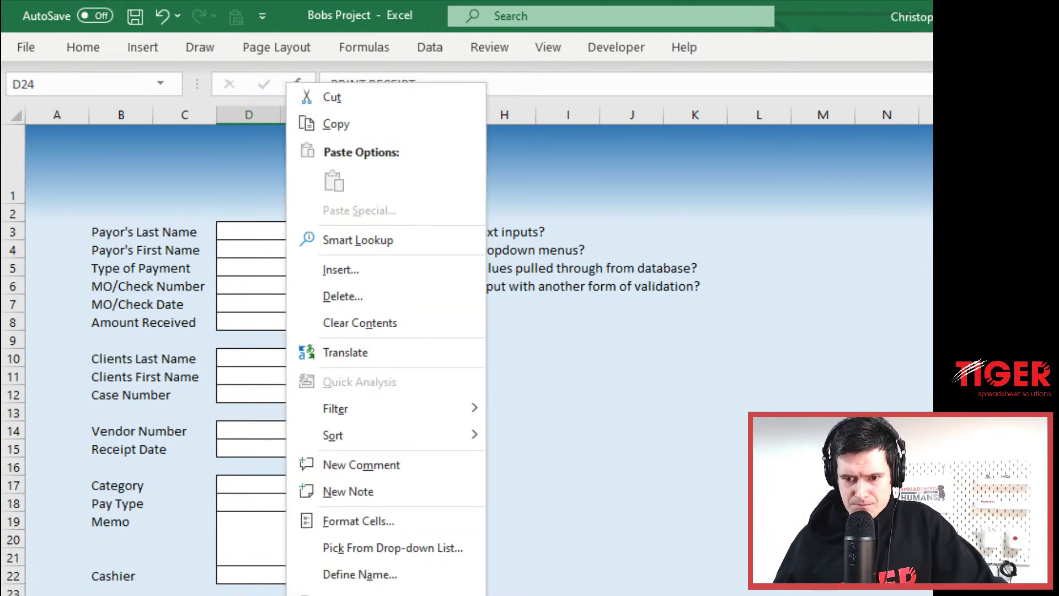
key("Escape")
- Set the height of the gradient header row 1 to 15
left_click(120, 171)
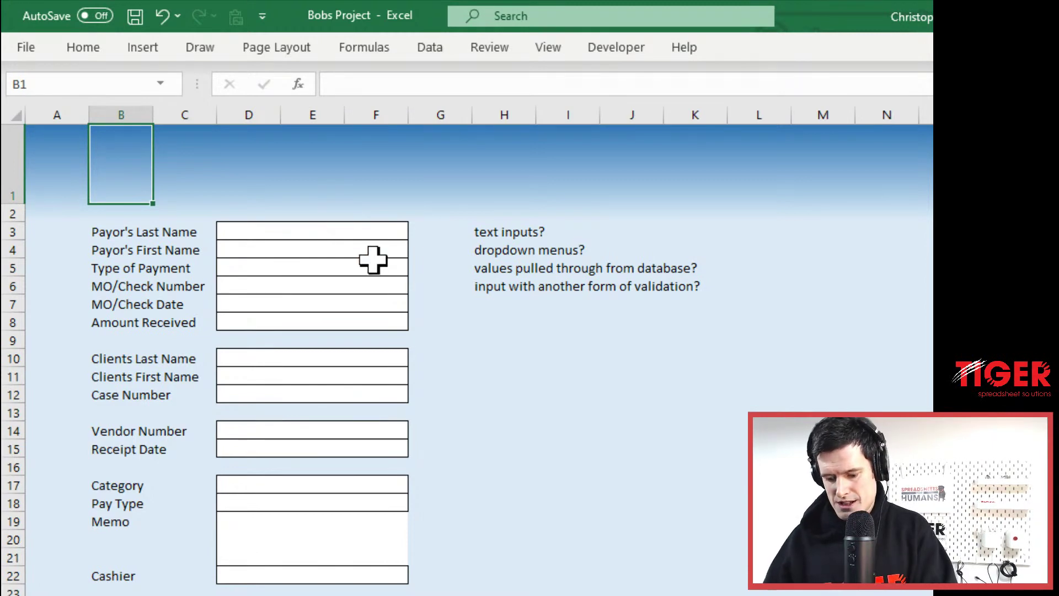
key("alt+h")
key("o")
key("h")
type("1")
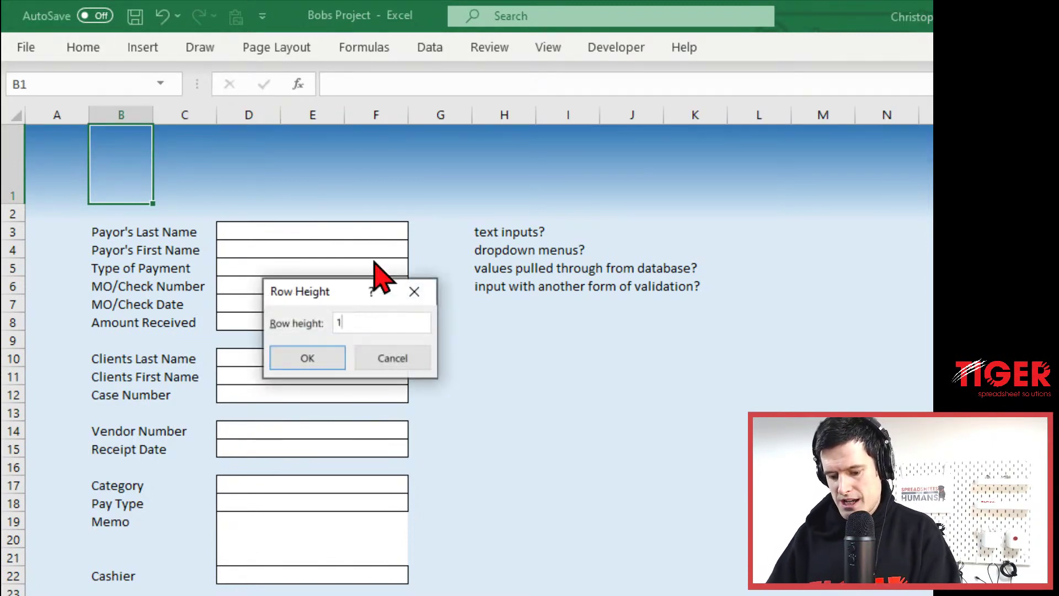
type("5")
key("Return")
key("Down")
key("Down")
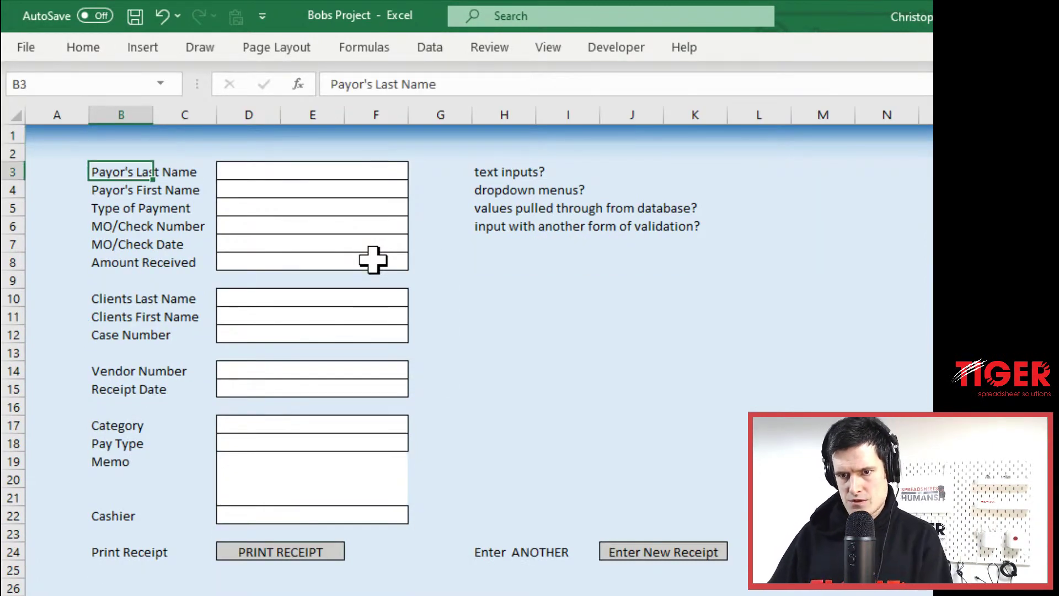
- Insert four new rows above row 2, between the gradient header and the form
key("Up")
key("Up")
key("Down")
key("Right")
key("Right")
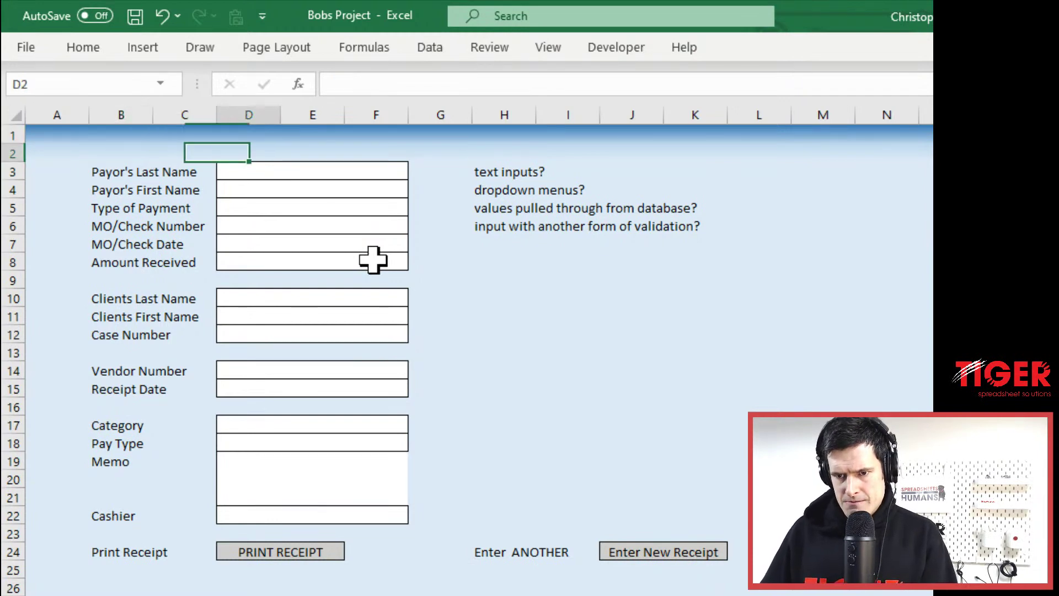
key("Left")
key("Left")
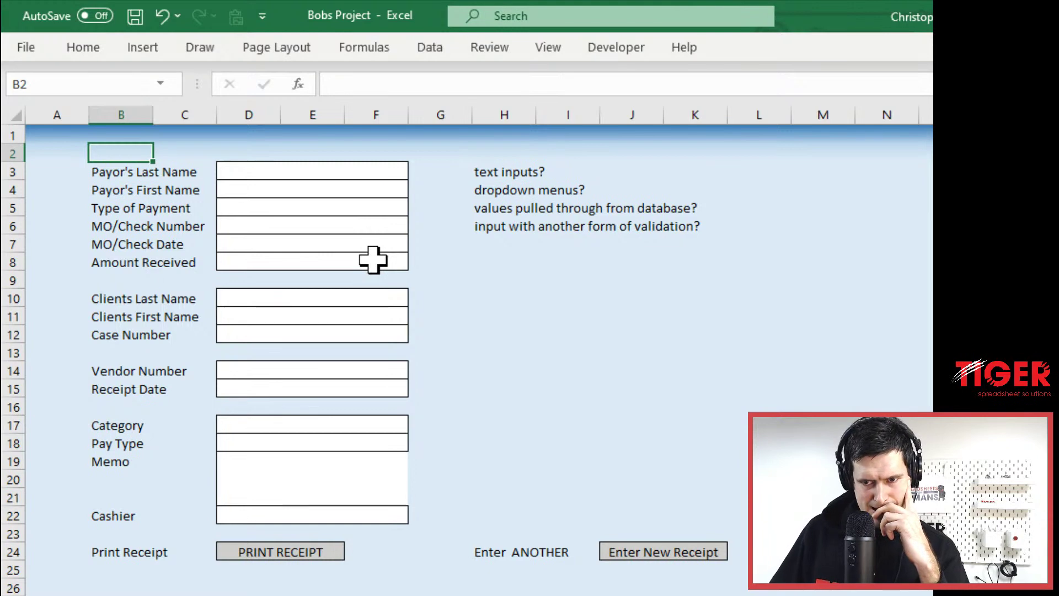
key("Down")
key("Up")
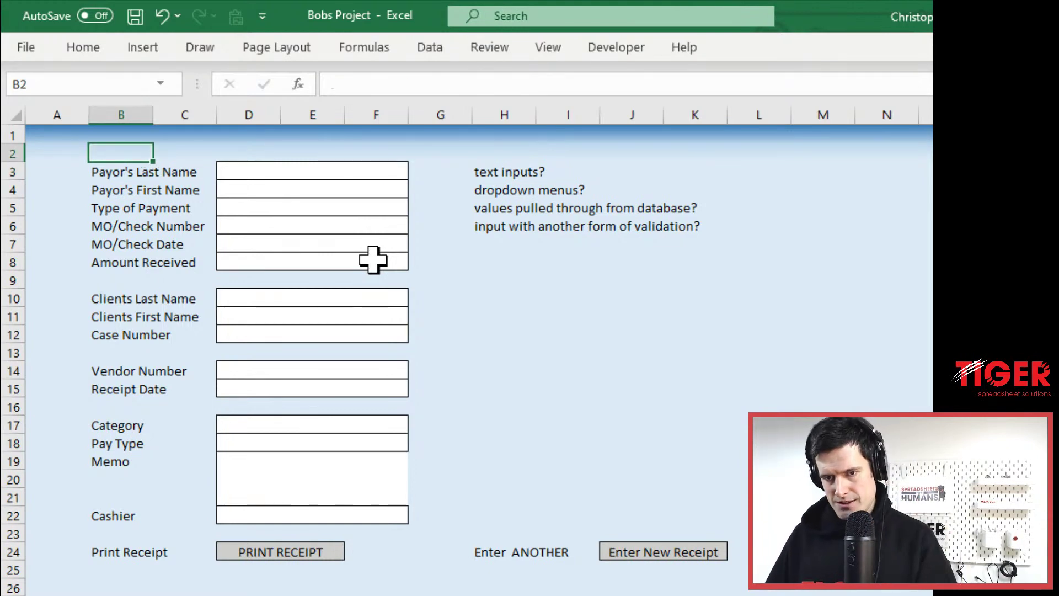
key("shift+space")
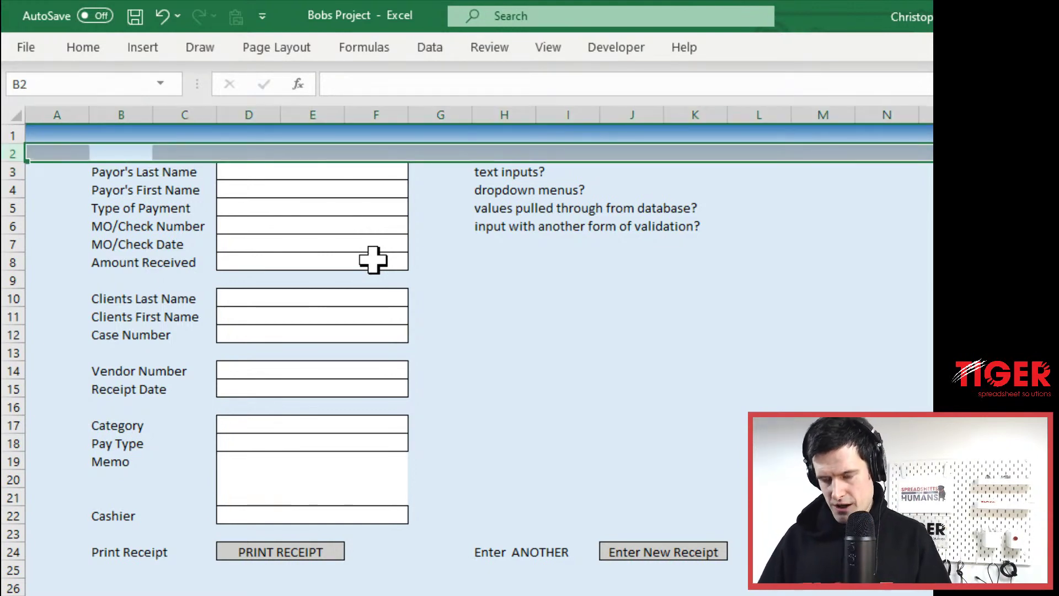
key("ctrl+plus")
key("ctrl+plus")
key("ctrl+plus")
key("ctrl+plus")
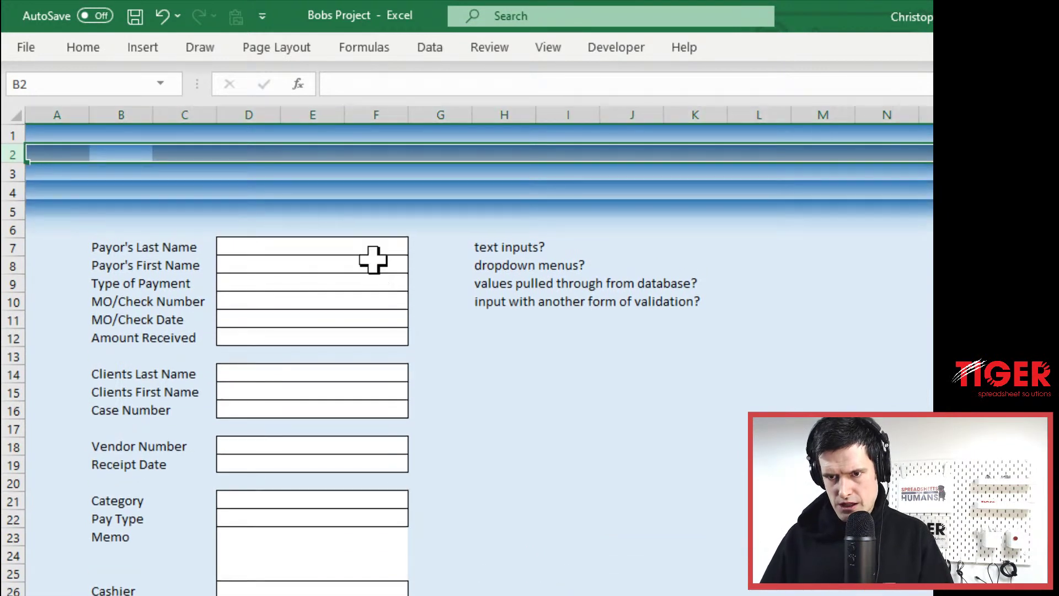
- Copy the formatting of row 6 onto the inserted rows 2 to 5, pasting formats only
key("Down")
key("Down")
key("Down")
key("Down")
key("Left")
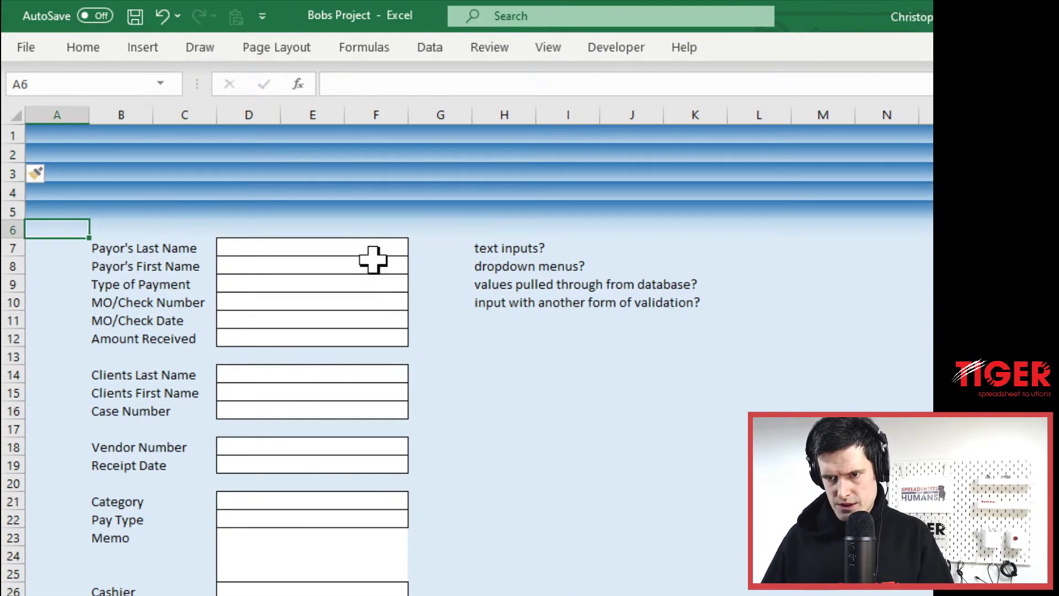
key("shift+Right")
key("shift+Right")
key("shift+Right")
key("shift+Right")
key("shift+Right")
key("shift+Right")
key("shift+Right")
key("shift+Right")
key("shift+Right")
key("shift+Right")
key("shift+Right")
key("shift+Right")
key("shift+Right")
key("shift+Right")
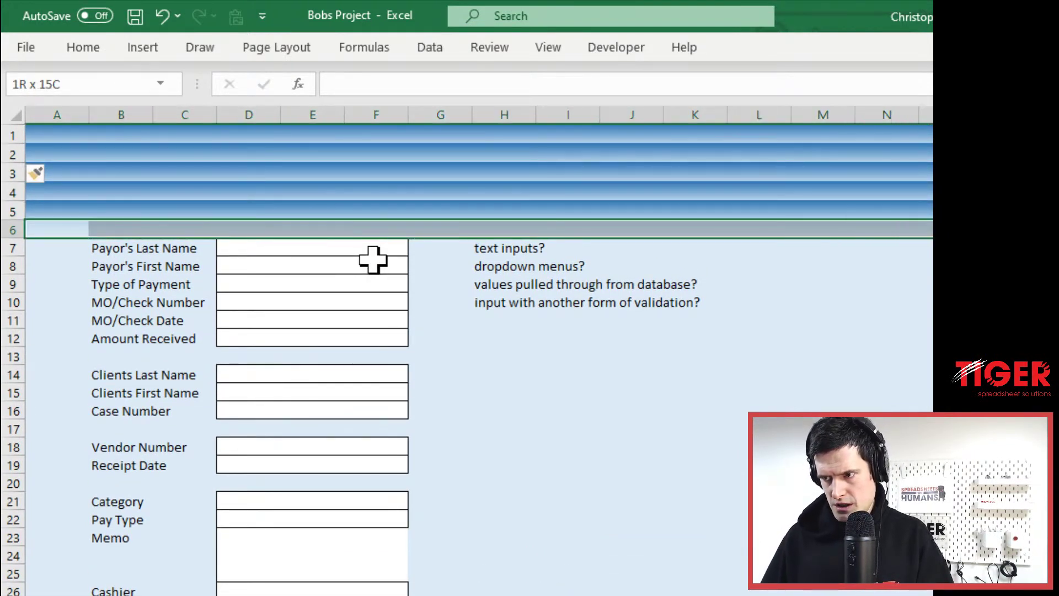
key("shift+Right")
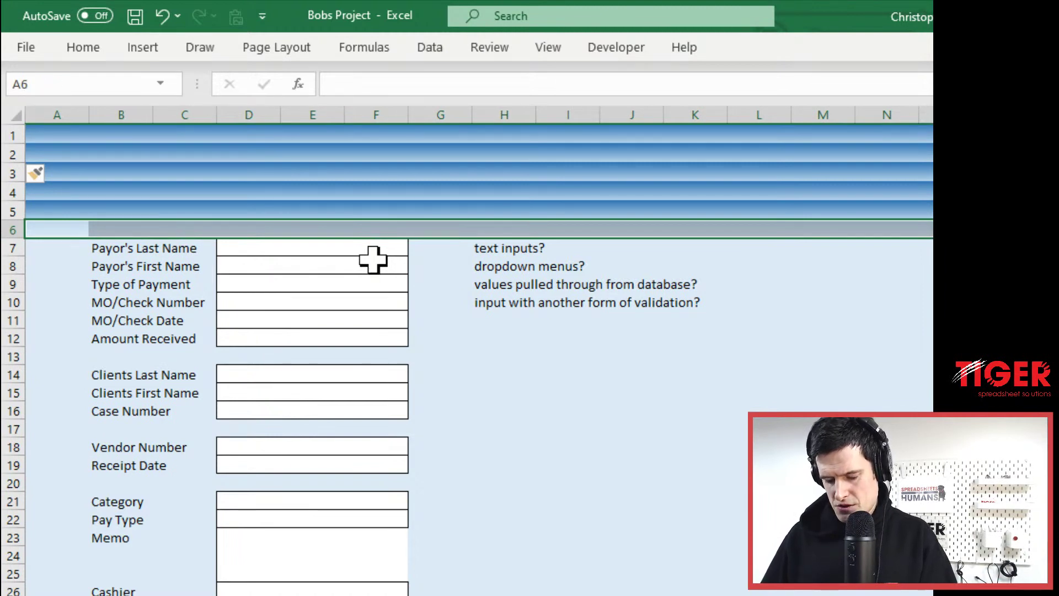
key("ctrl+c")
key("Up")
key("Up")
key("Up")
key("Up")
key("shift+Right")
key("shift+Right")
key("shift+Right")
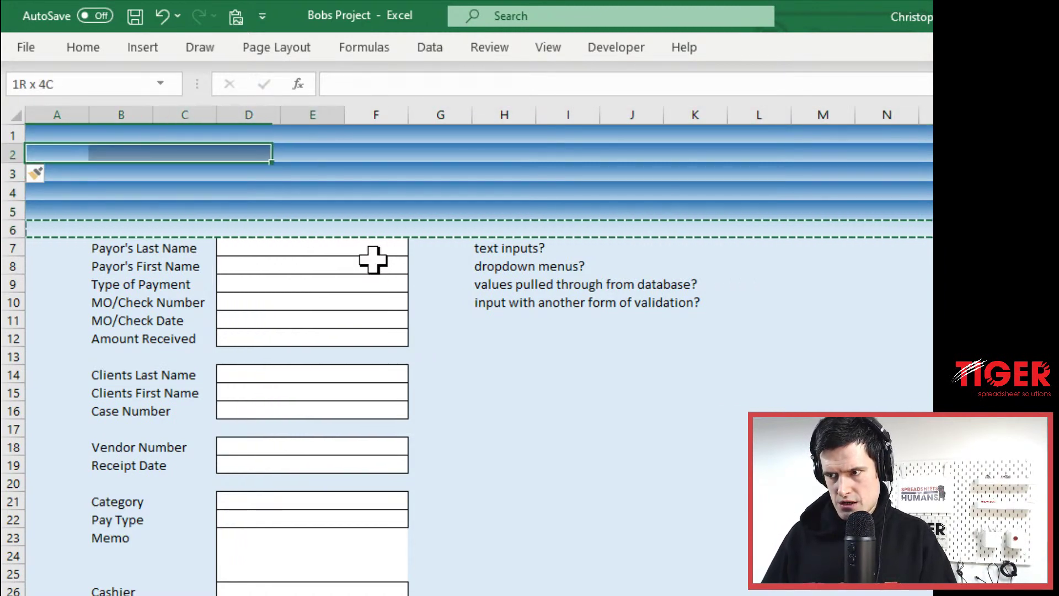
key("shift+Right")
key("shift+Right")
key("shift+Right")
key("shift+Right")
key("shift+Right")
key("shift+Right")
key("shift+Right")
key("shift+Right")
key("shift+Right")
key("shift+Right")
key("shift+Right")
key("shift+Right")
key("shift+Right")
key("shift+Down")
key("shift+Down")
key("shift+Down")
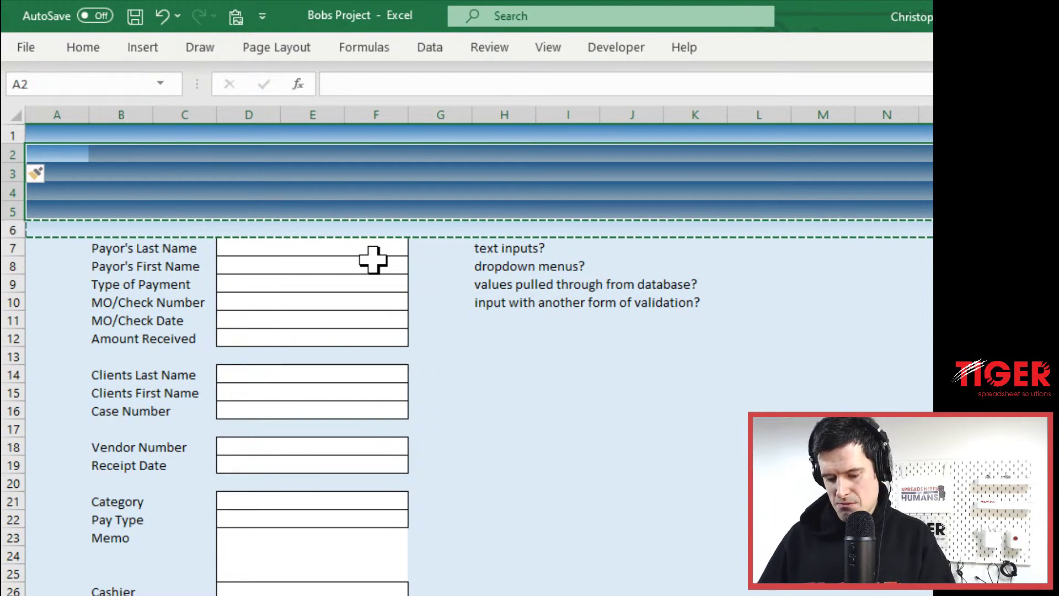
key("ctrl+alt+v")
key("t")
key("Return")
key("Escape")
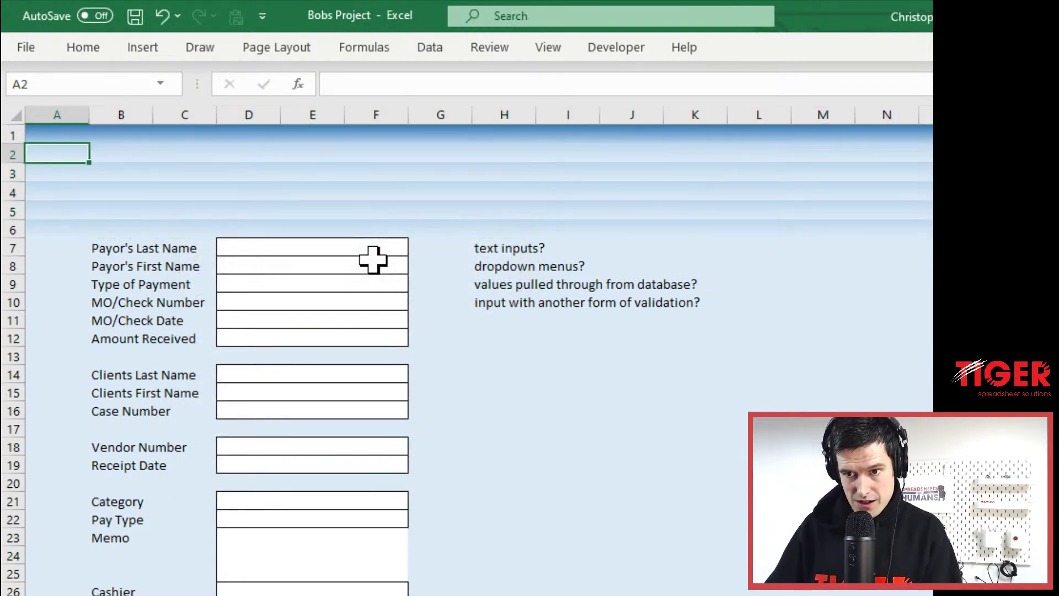
key("Down")
key("Down")
key("Down")
key("Down")
key("Up")
key("Up")
key("Up")
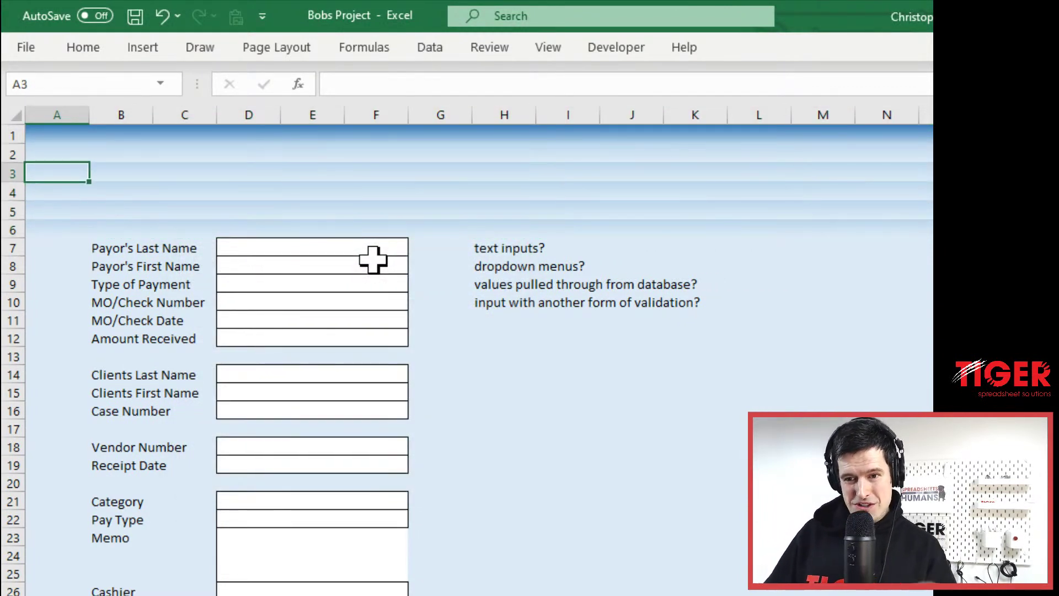
key("Up")
key("Down")
key("Down")
key("Up")
key("Up")
- Remove the fill from rows 2 to 6 between the header and the form, across the form's full width
key("shift+Right")
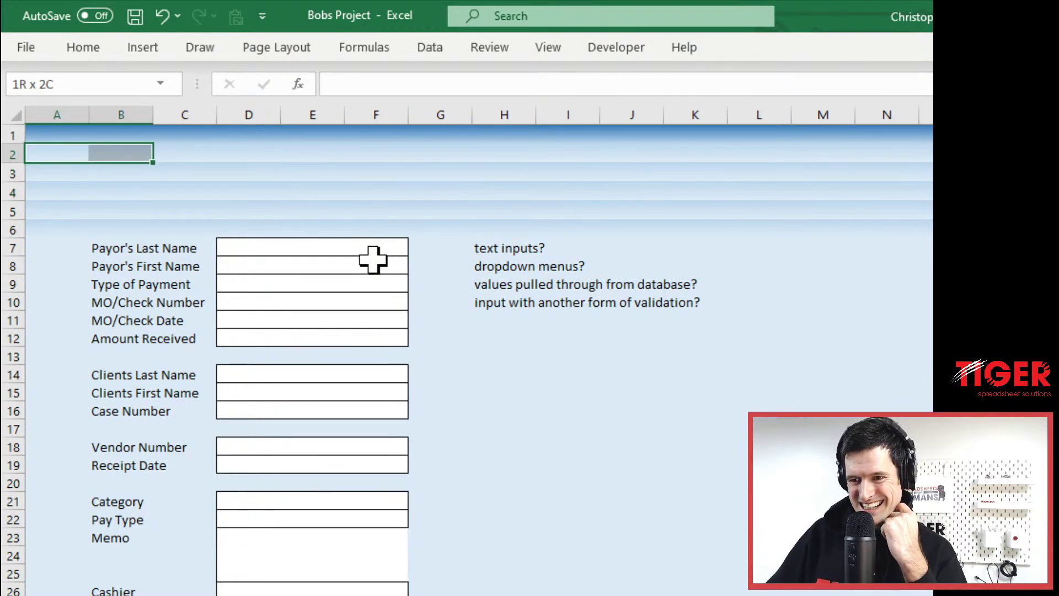
key("shift+Right")
key("shift+Right")
key("shift+Right")
key("shift+Right")
key("shift+Right")
key("shift+Right")
key("shift+Right")
key("shift+Right")
key("shift+Right")
key("shift+Right")
key("shift+Right")
key("shift+Right")
key("shift+Right")
key("shift+Right")
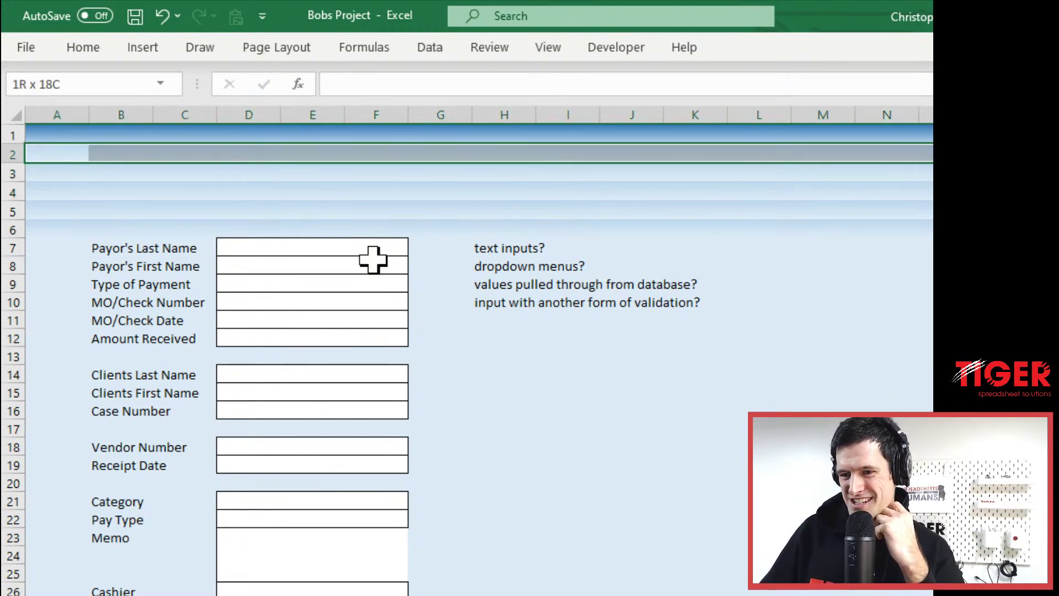
key("shift+Down")
key("shift+Down")
key("shift+Down")
key("shift+Down")
key("shift+Down")
key("shift+Up")
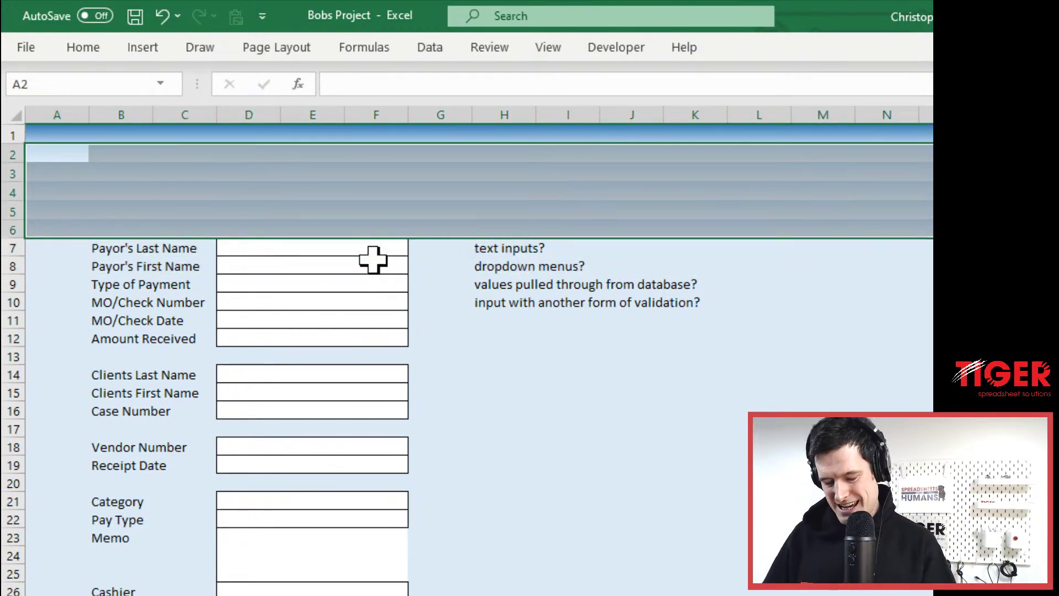
key("alt+h")
key("h")
key("n")
- Copy the plain light-blue formatting of cell A11 onto rows 2 to 6 from column A to Q, pasting formats only
key("Down")
key("Down")
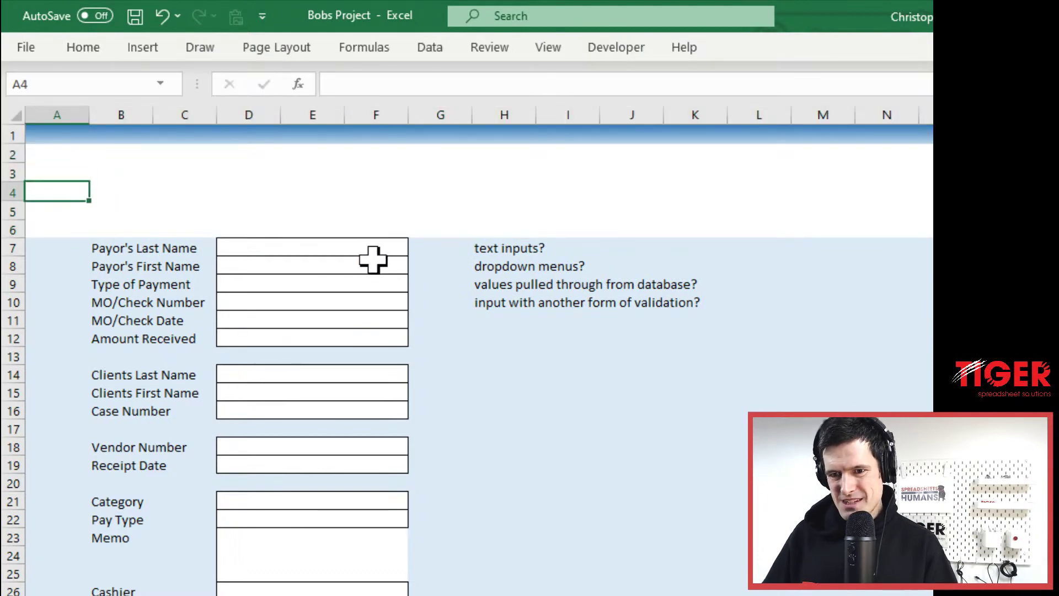
key("Down")
key("Down")
key("Down")
key("Down")
key("Down")
key("Down")
key("Down")
key("Down")
key("Up")
key("ctrl+c")
key("Up")
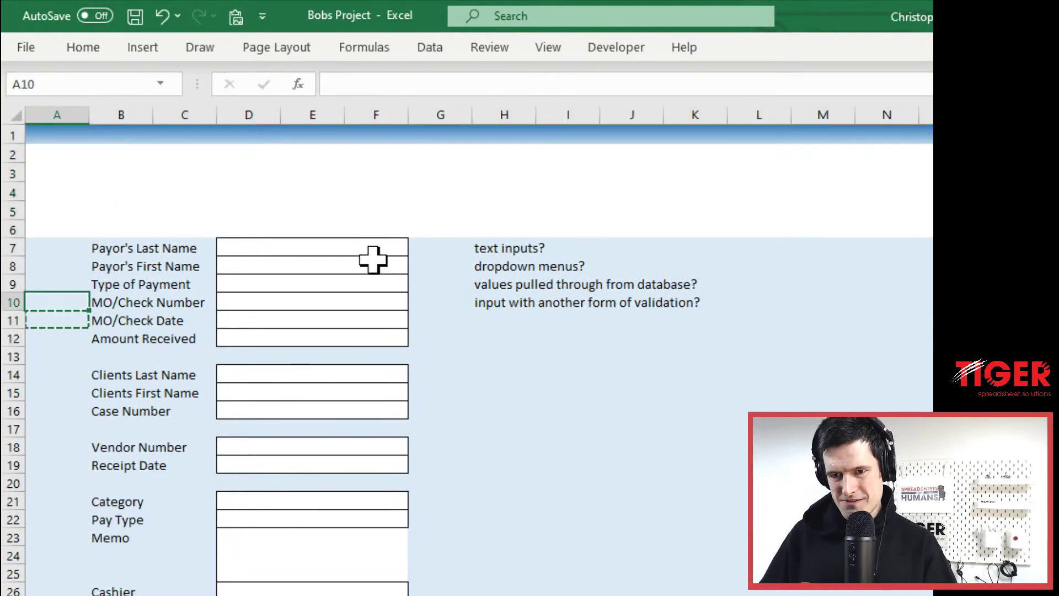
key("Up")
key("Up")
key("Up")
key("Up")
key("Up")
key("Up")
key("Up")
key("Up")
key("shift+Right")
key("shift+Right")
key("shift+Right")
key("shift+Right")
key("shift+Right")
key("shift+Right")
key("shift+Right")
key("shift+Right")
key("shift+Right")
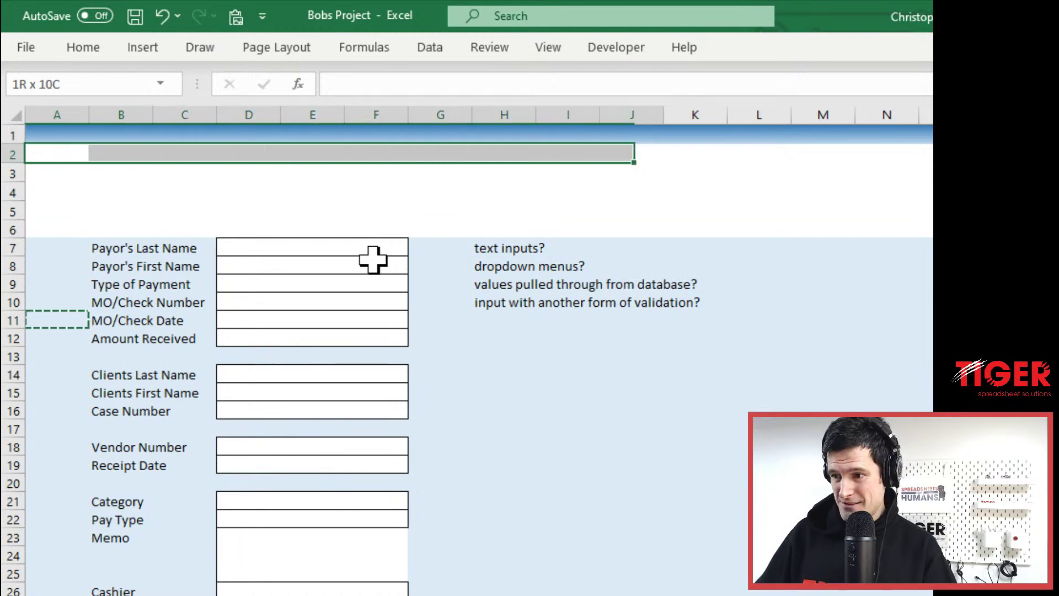
key("shift+Right")
key("shift+Right")
key("shift+Right")
key("shift+Right")
key("shift+Right")
key("shift+Right")
key("shift+Right")
key("shift+Down")
key("shift+Down")
key("shift+Down")
key("shift+Down")
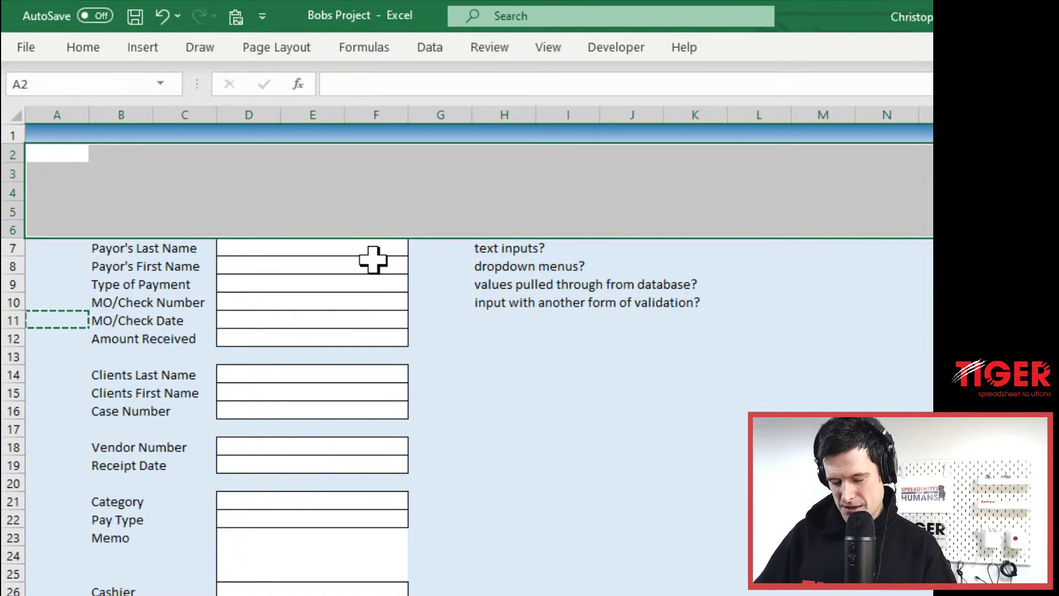
key("ctrl+alt+v")
key("t")
key("Return")
key("Escape")
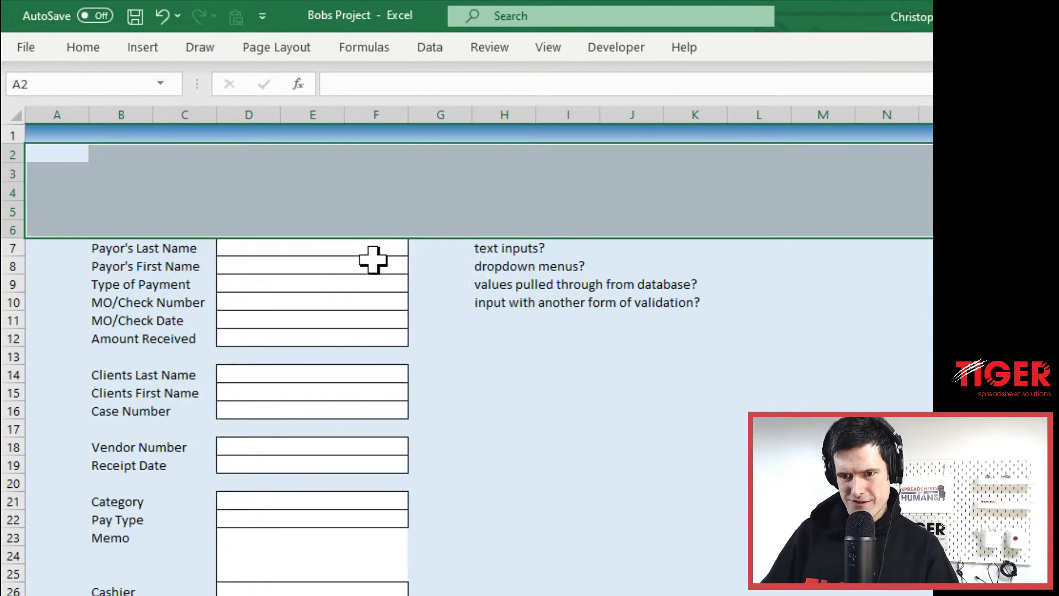
key("Left")
key("Right")
key("Right")
key("Down")
key("Down")
key("Down")
key("Down")
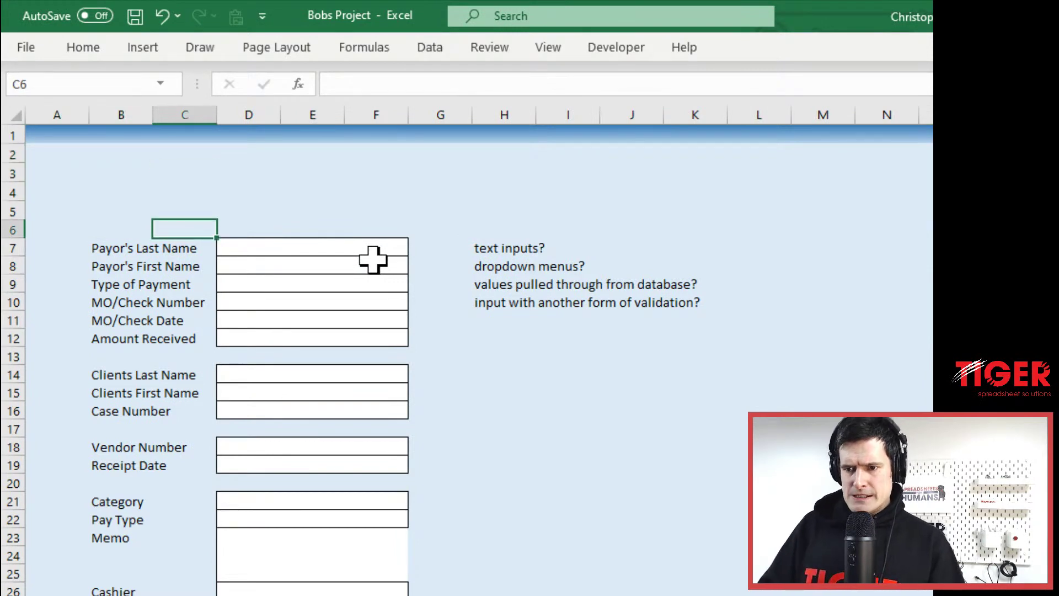
key("Left")
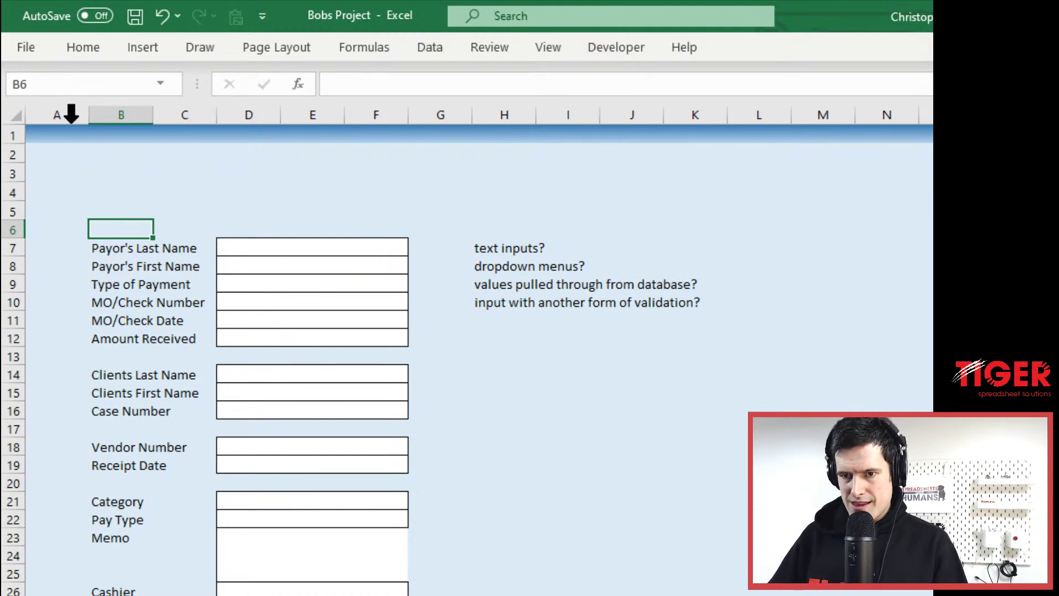
left_click(39, 113)
left_click(54, 142)
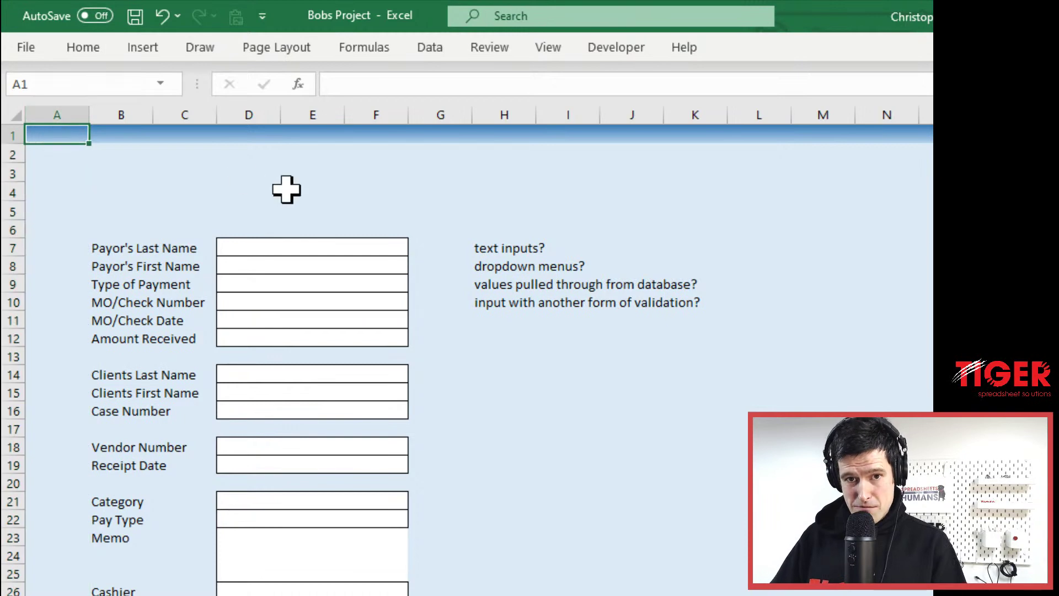
key("Down")
key("Down")
key("Right")
key("Right")
key("Down")
key("Right")
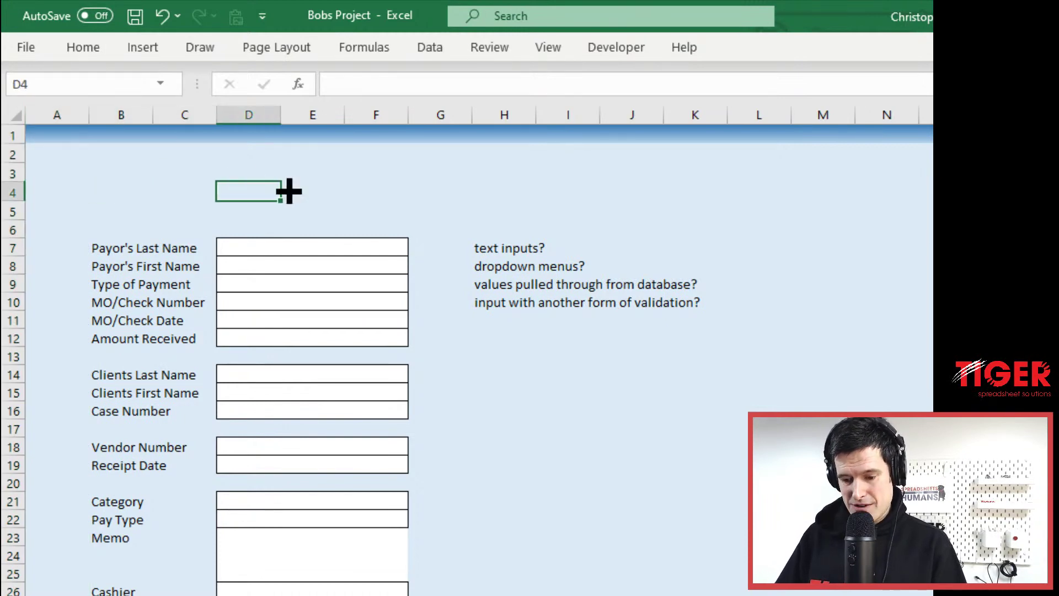
key("Left")
key("Left")
key("Left")
key("Up")
key("Up")
key("Up")
key("Down")
key("Down")
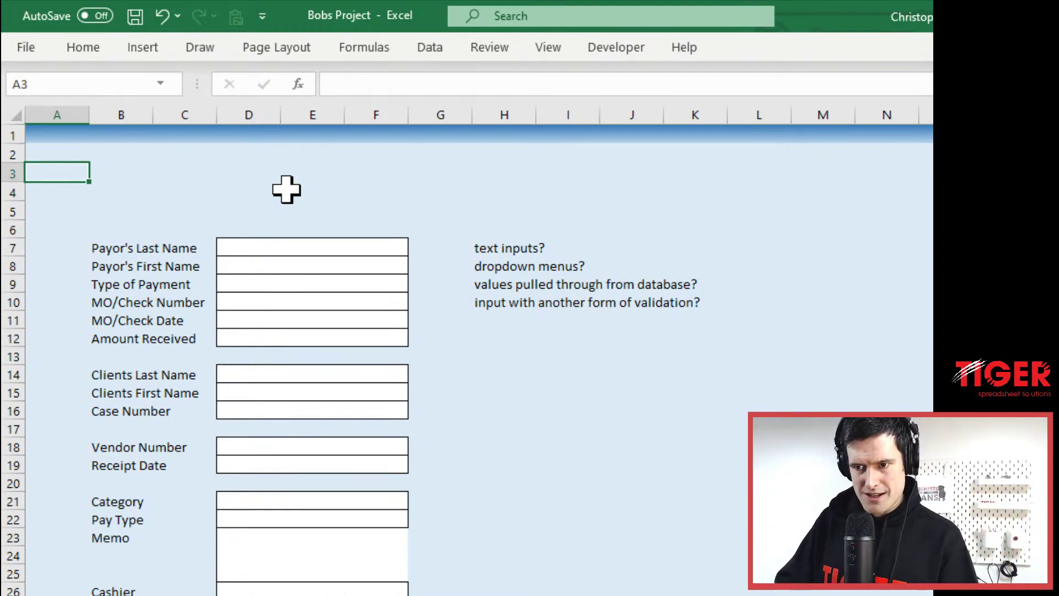
key("Up")
key("Up")
- Insert a form-control button spanning cells B4 to C4 above the form, without assigning a macro
left_click(140, 191)
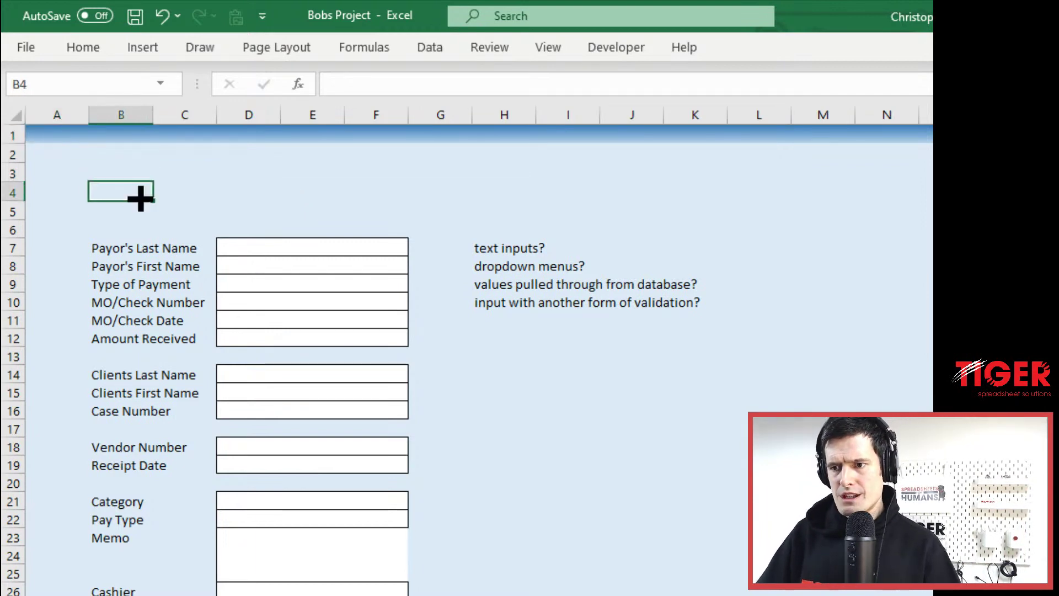
left_click(620, 51)
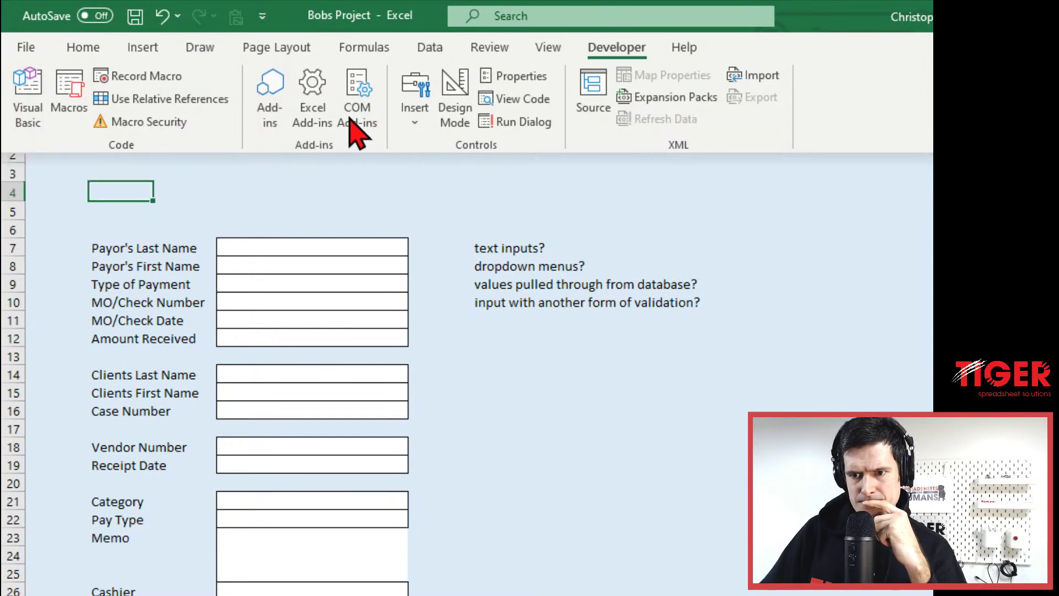
left_click(419, 126)
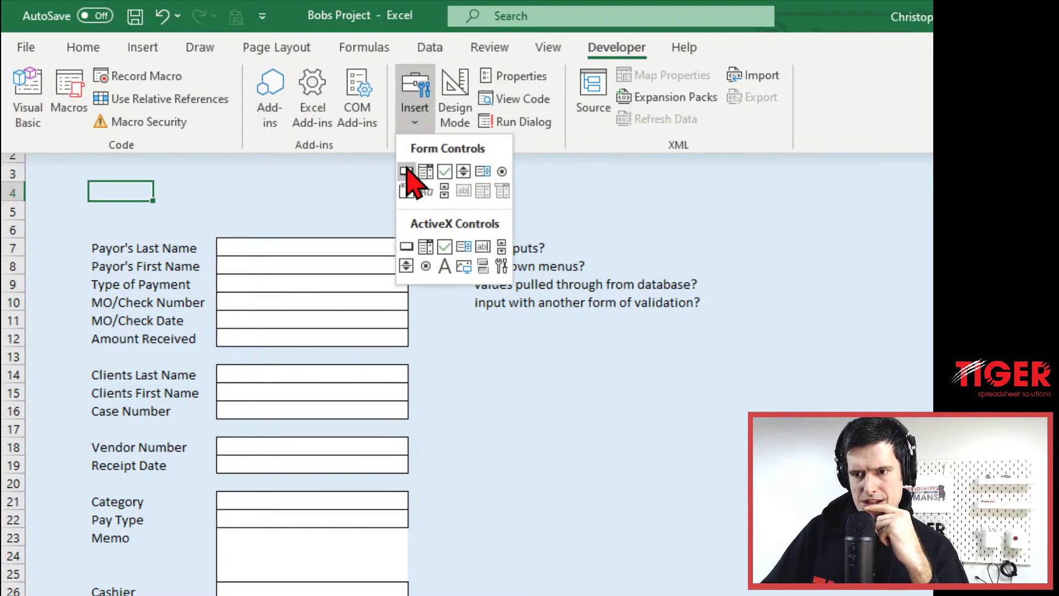
left_click(412, 173)
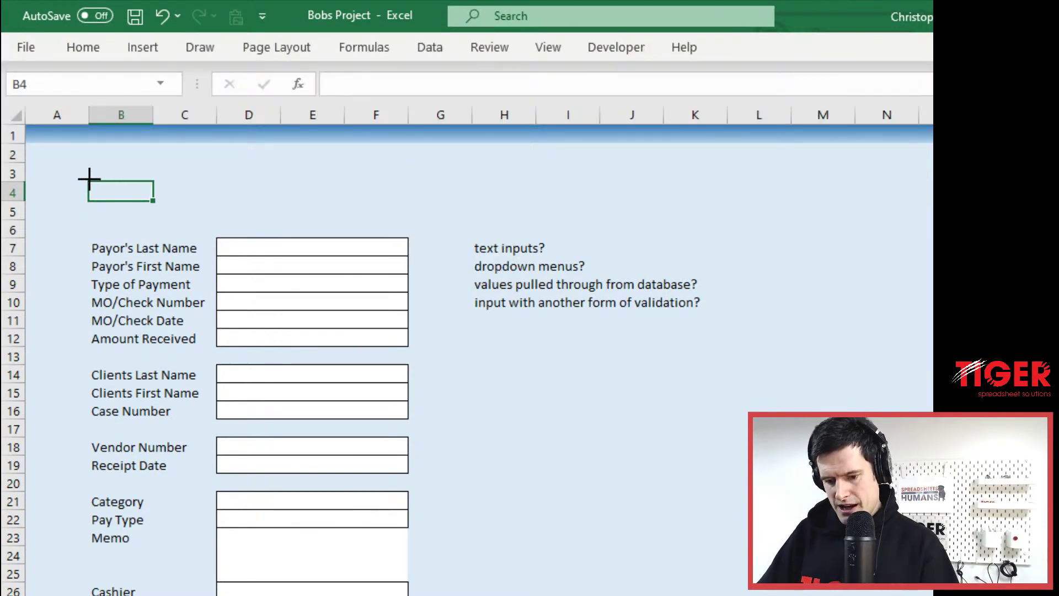
left_click_drag(89, 179, 223, 196)
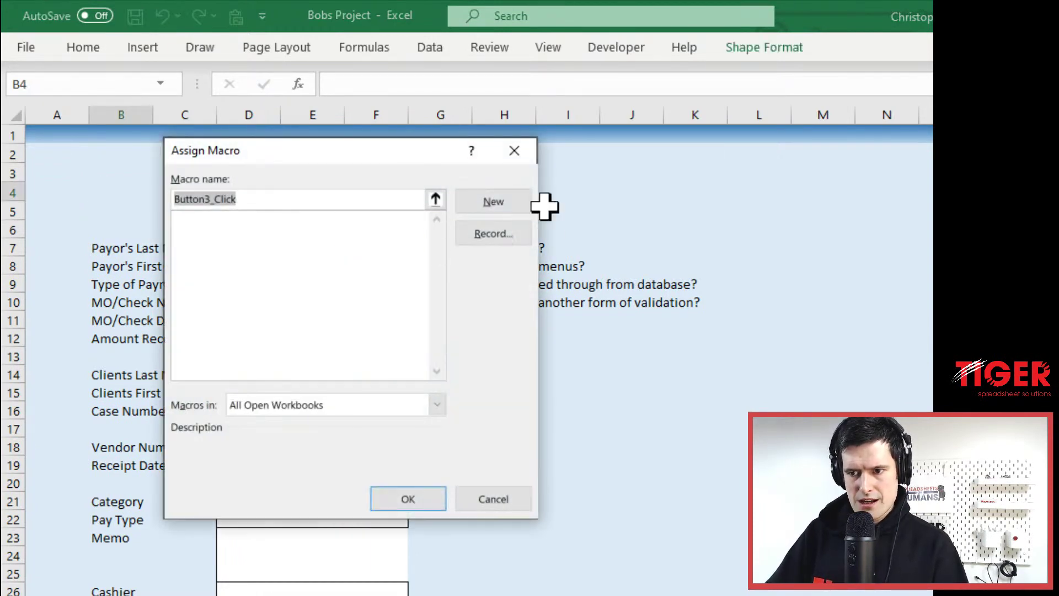
left_click(515, 153)
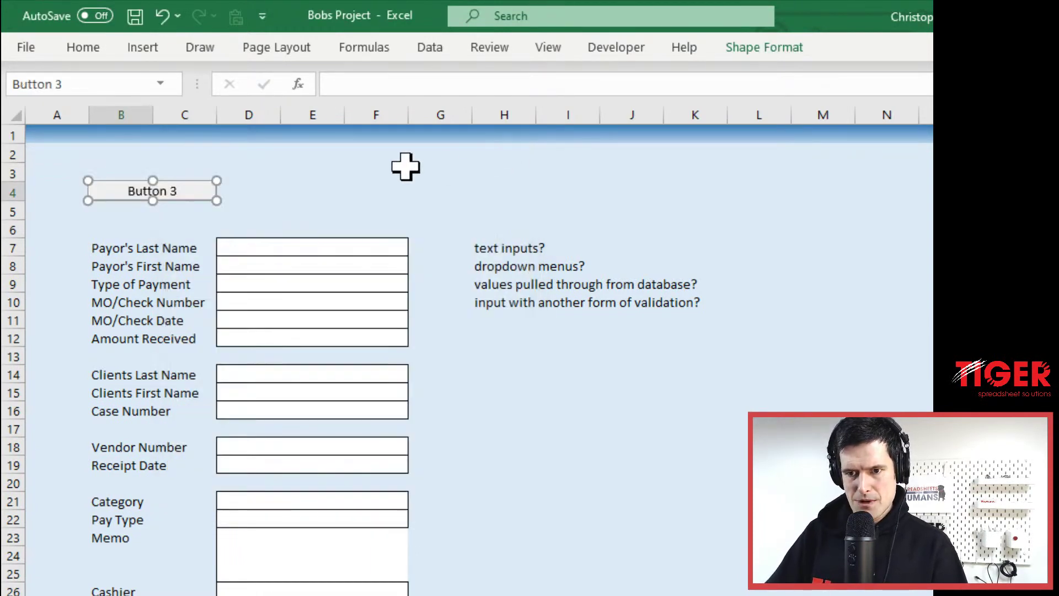
- Label the new button PRINT RECEIPT
right_click(185, 193)
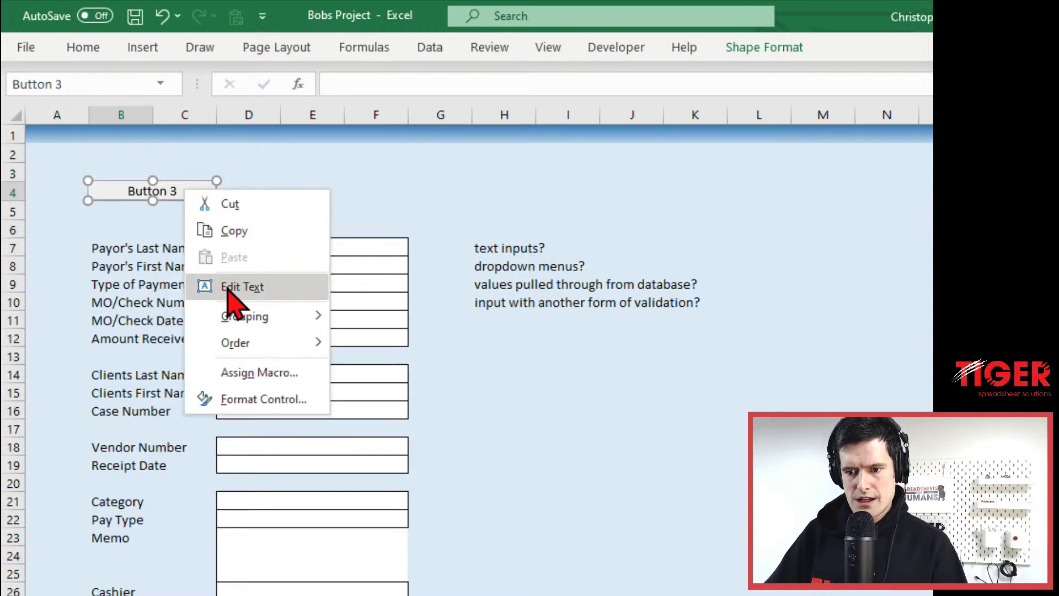
left_click(220, 284)
key("Delete")
key("Delete")
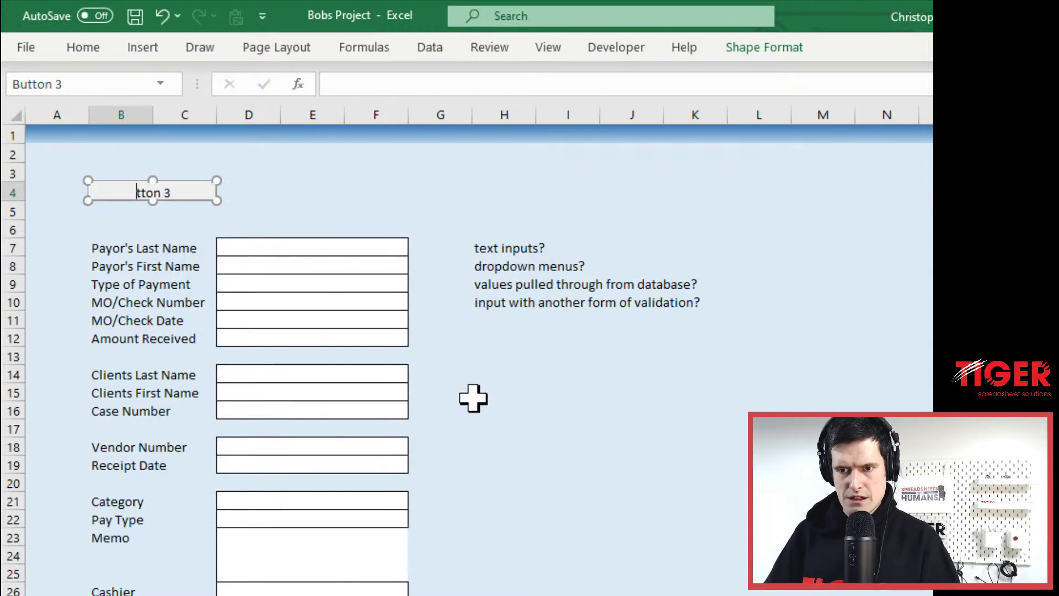
type("PRINT RECU")
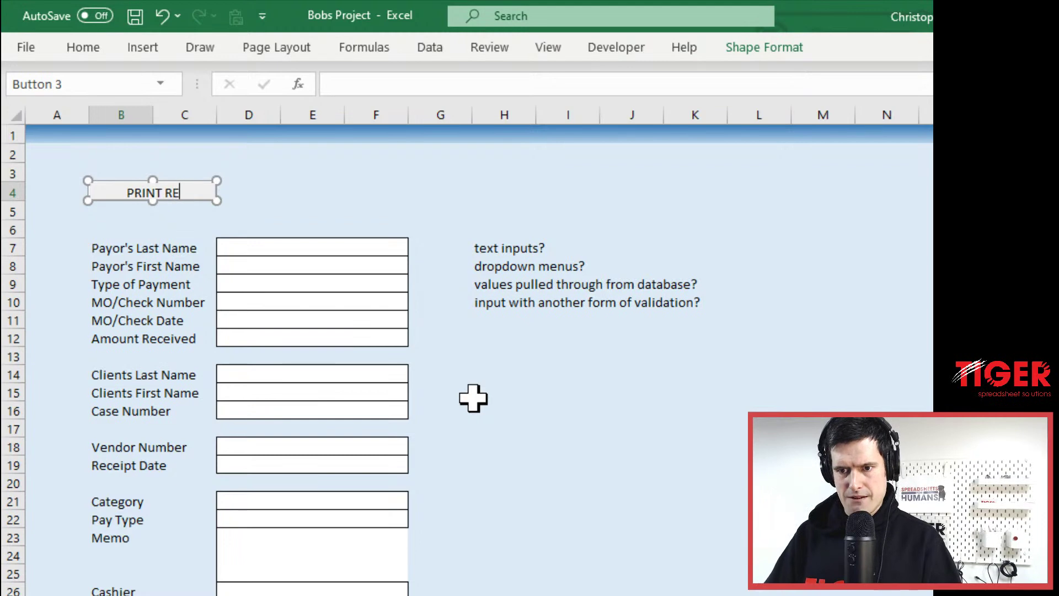
key("BackSpace")
key("BackSpace")
type("C")
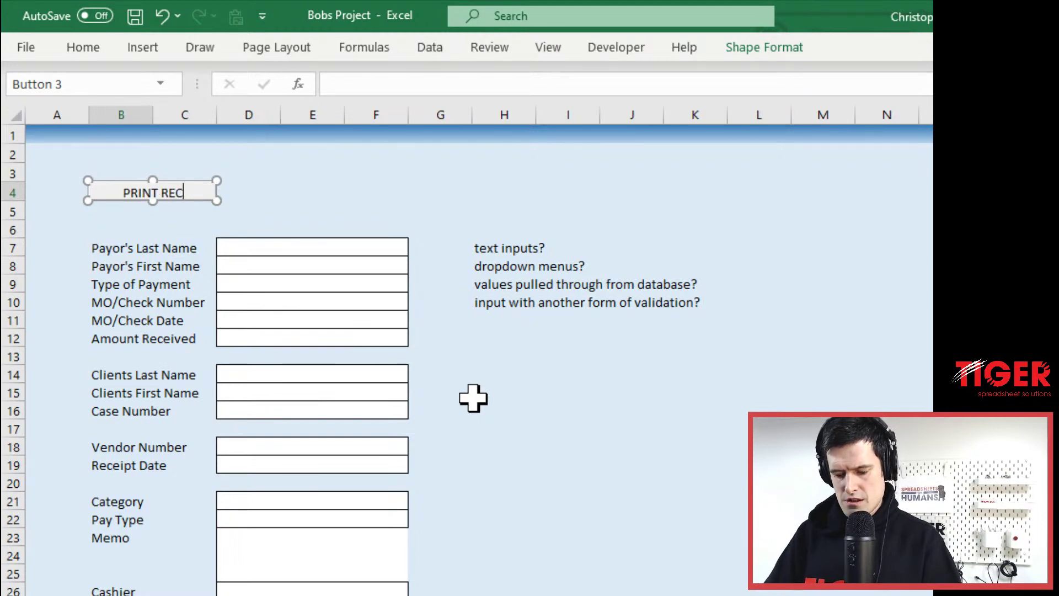
type("EIPT")
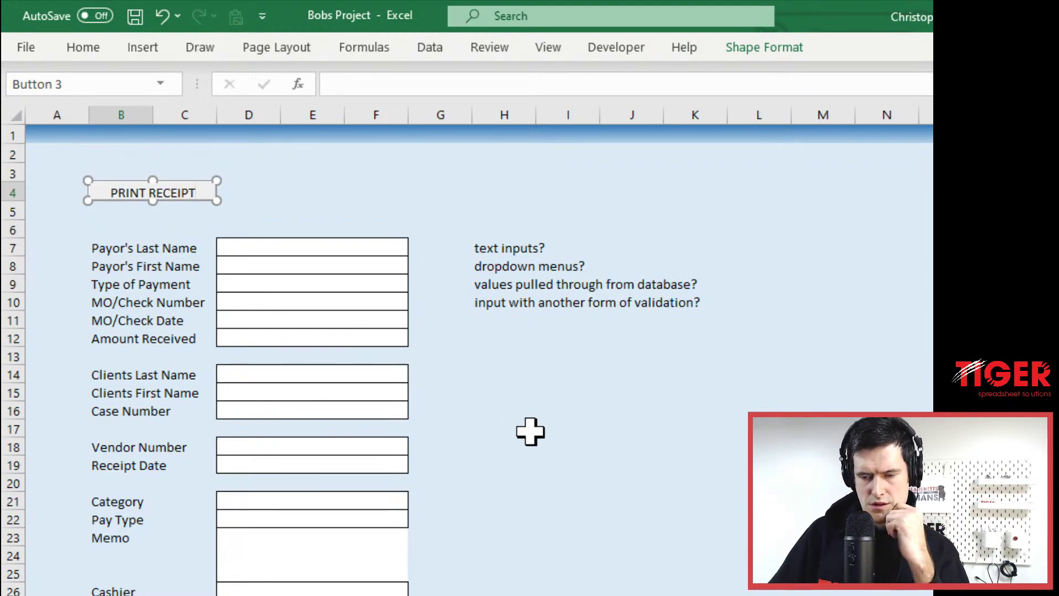
left_click(504, 428)
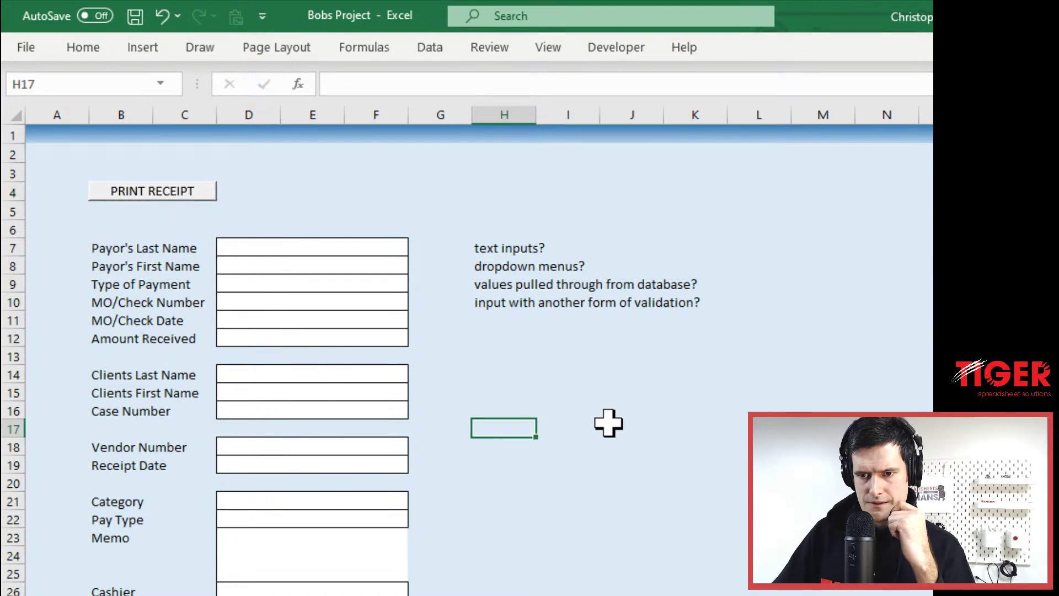
- Try to change the PRINT RECEIPT button's font to Arial
right_click(160, 198)
left_click(102, 181)
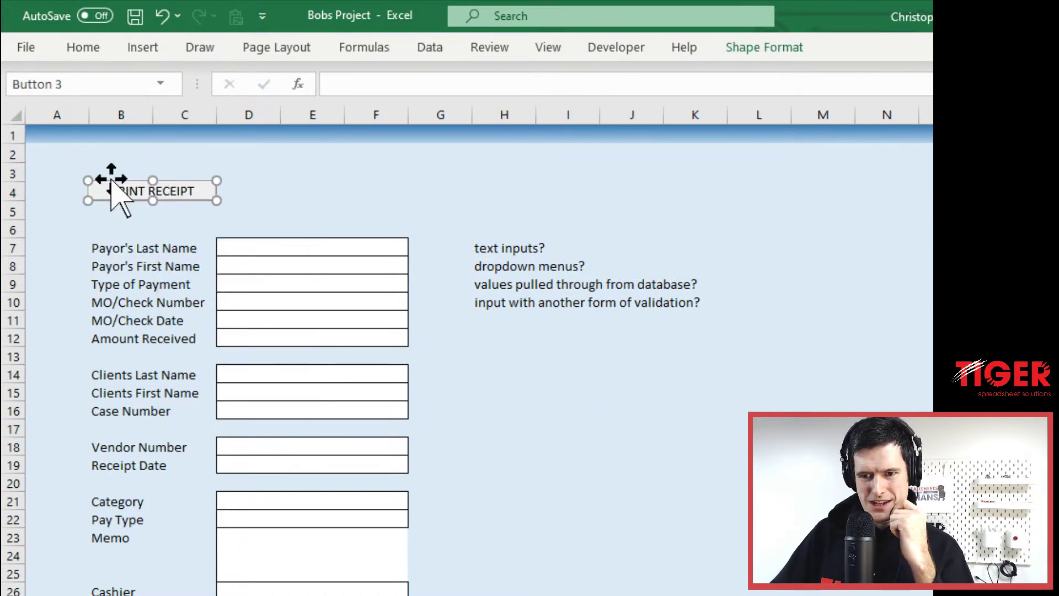
left_click(72, 49)
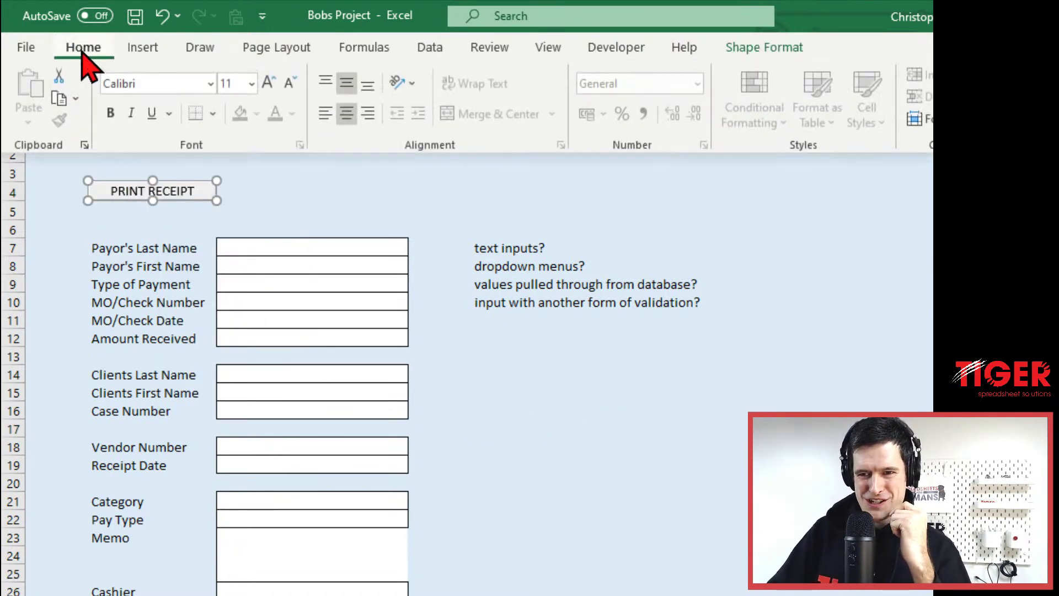
left_click(210, 84)
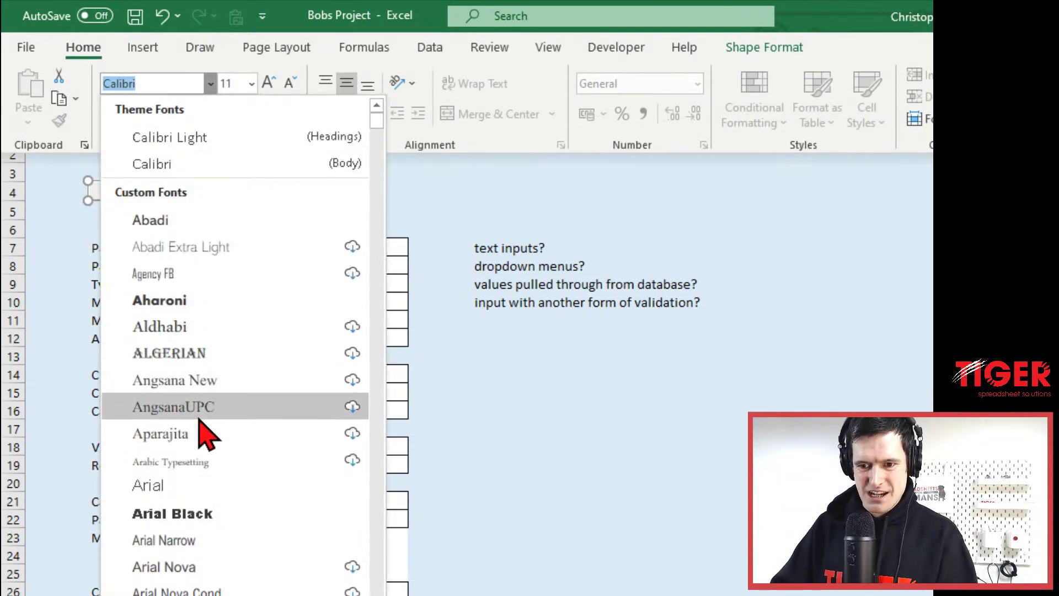
left_click(198, 486)
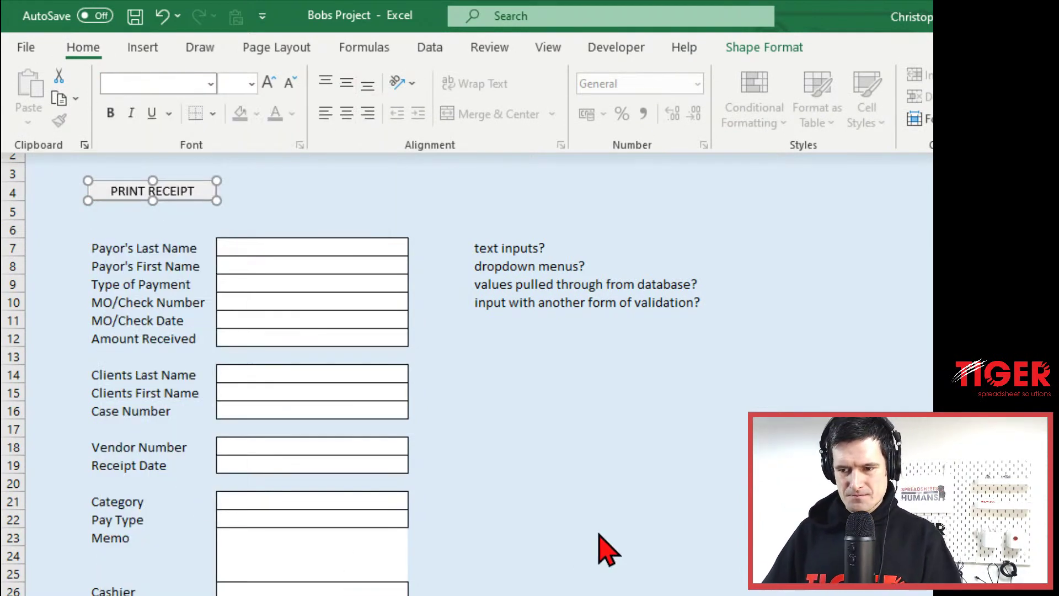
key("F1")
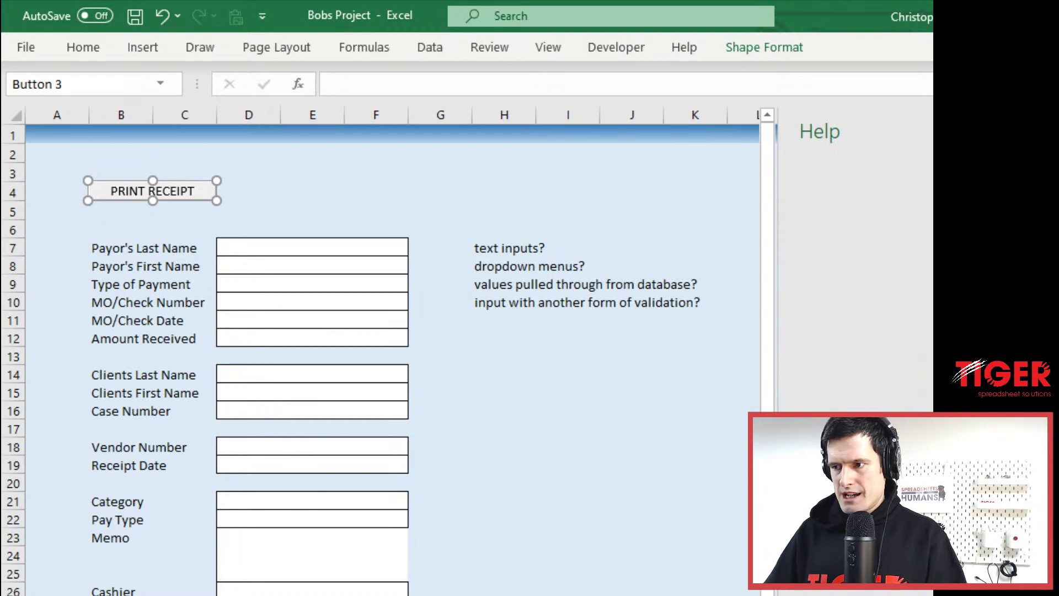
key("Escape")
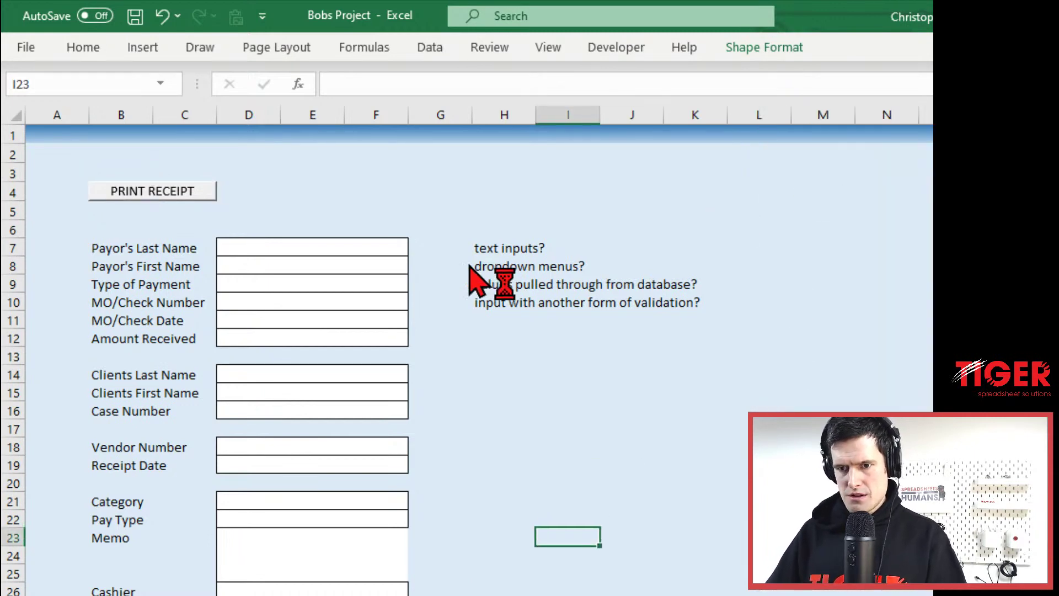
- Save the workbook
left_click(465, 267)
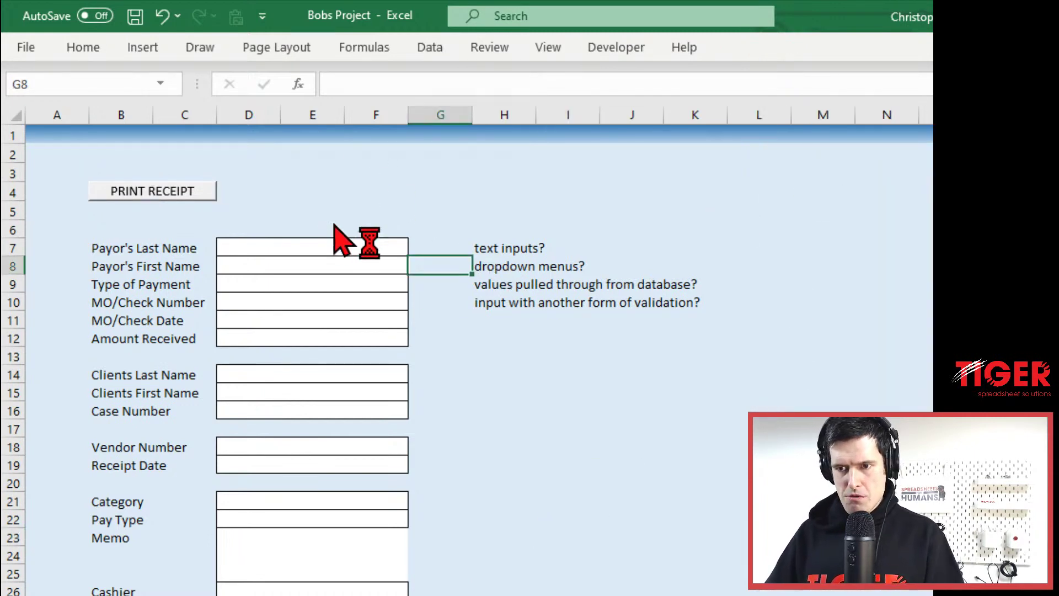
left_click(288, 194)
left_click(639, 332)
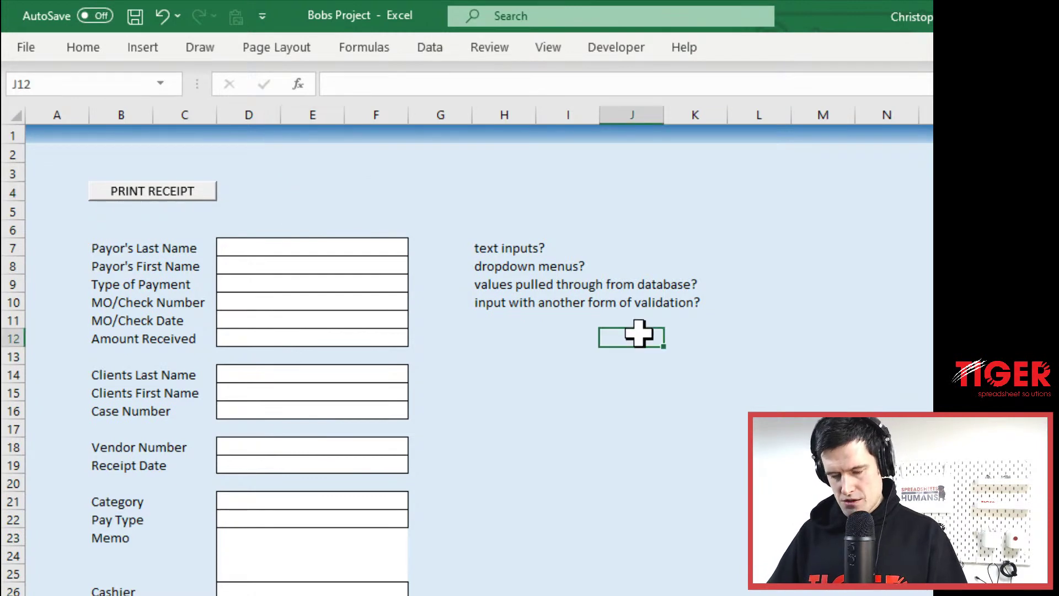
key("ctrl+s")
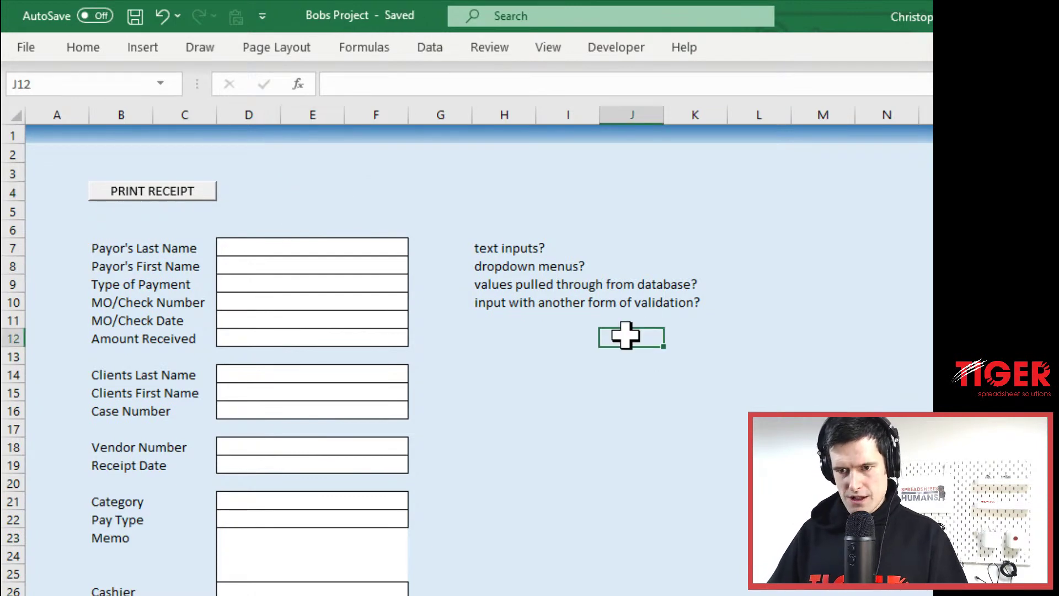
- Duplicate the PRINT RECEIPT button twice along row 4, placing the copies over E4:F4 and H4:I4
right_click(152, 186)
key("Escape")
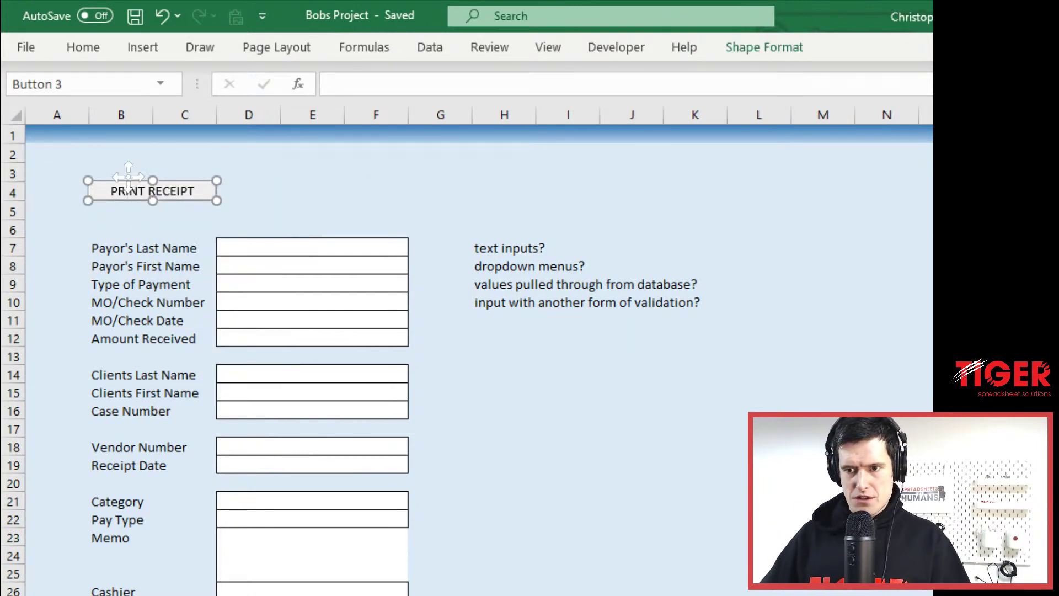
left_click_drag(135, 193, 325, 181)
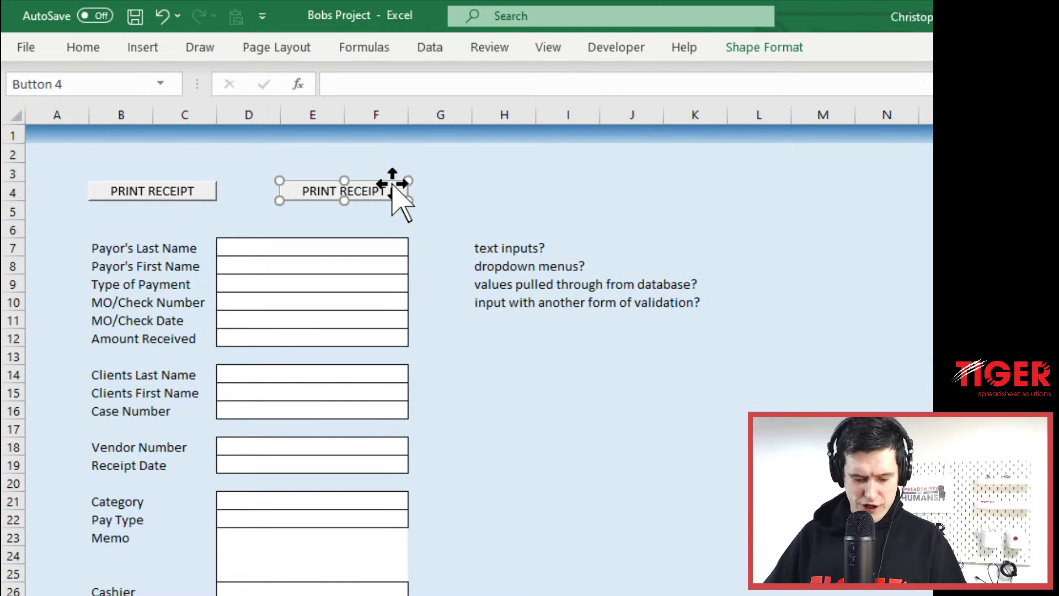
left_click_drag(393, 186, 582, 180)
left_click(794, 246)
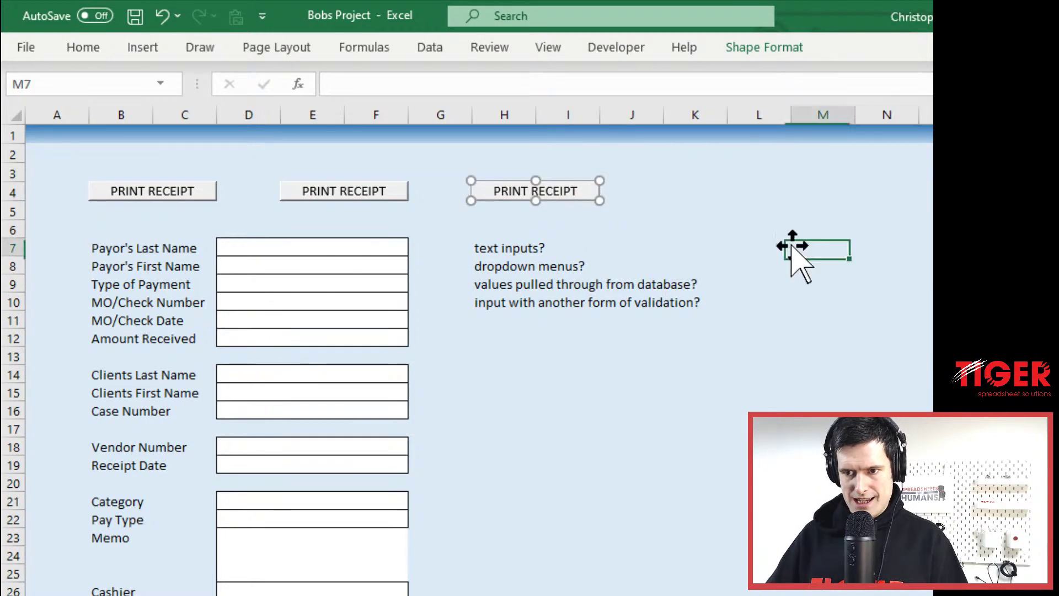
- Relabel the middle button over E4:F4 as ENTER NEW
right_click(353, 190)
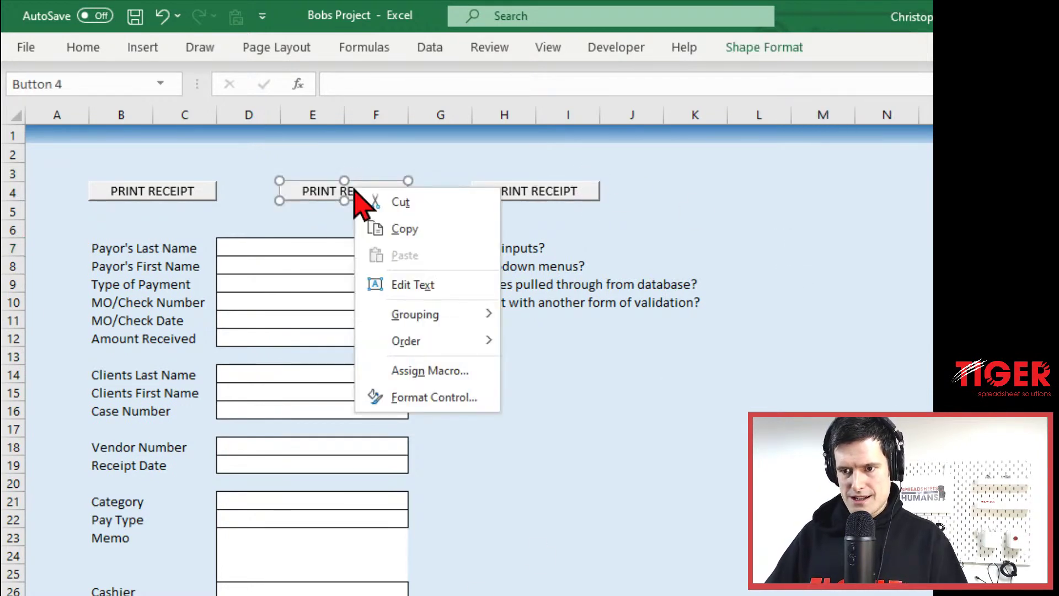
left_click(380, 282)
key("Delete")
key("Delete")
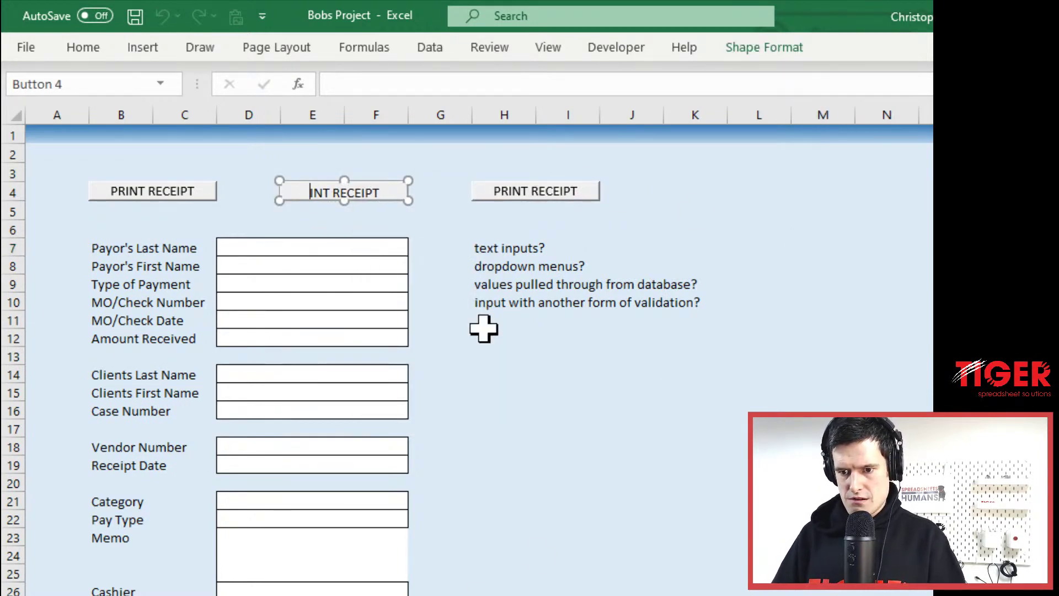
key("Delete")
key("Delete")
key("Delete")
key("Delete")
key("Delete")
key("Delete")
key("Delete")
key("Delete")
key("Delete")
key("Delete")
key("Delete")
type("ENTER NEW RE")
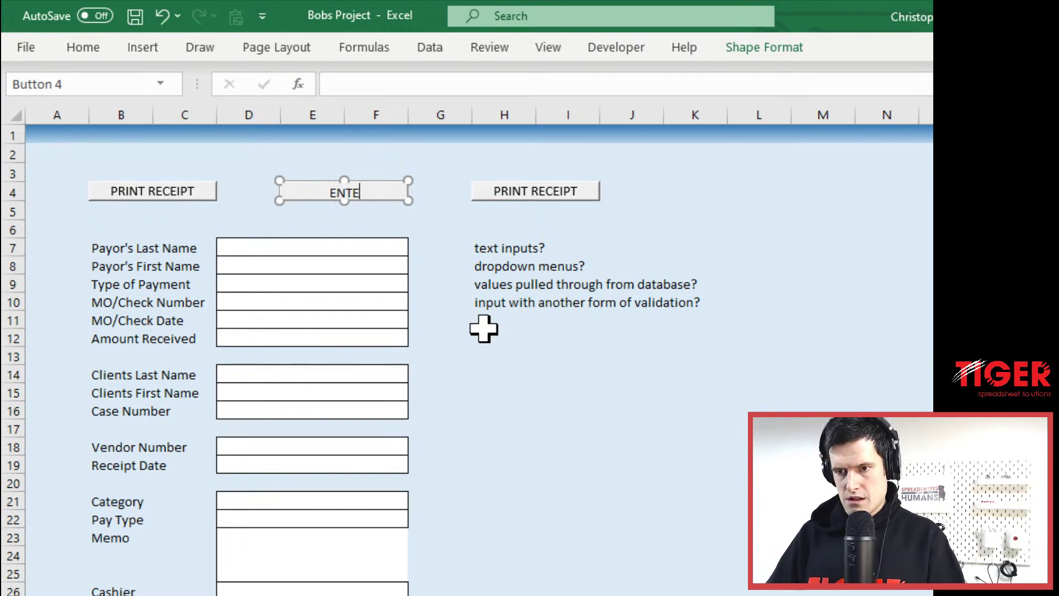
key("BackSpace")
key("BackSpace")
key("BackSpace")
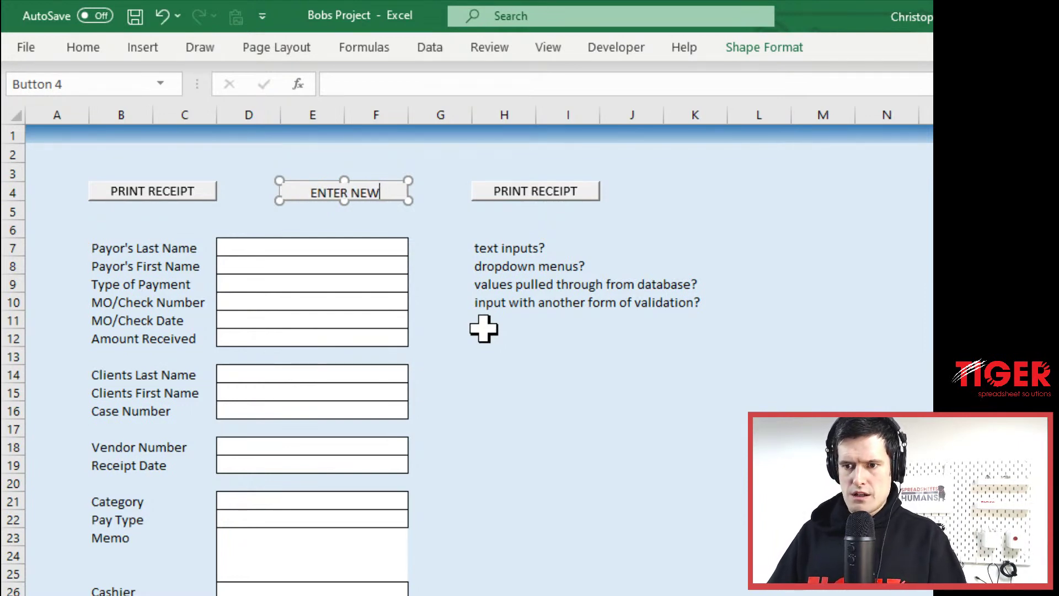
left_click(560, 375)
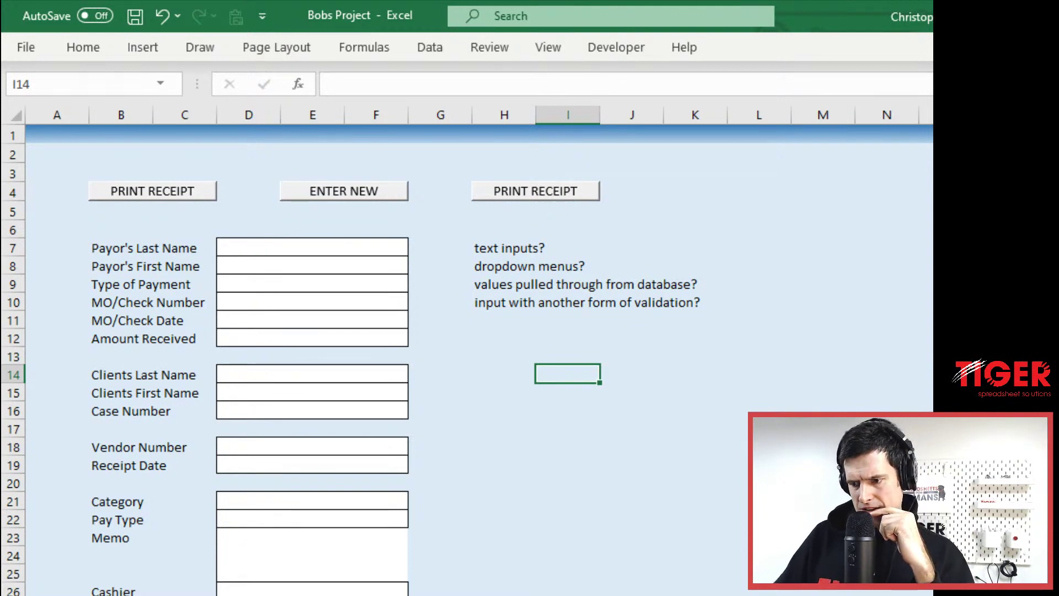
- Clear all columns from L rightwards, including the old Exit cell and the surplus blue fill
left_click(1015, 595)
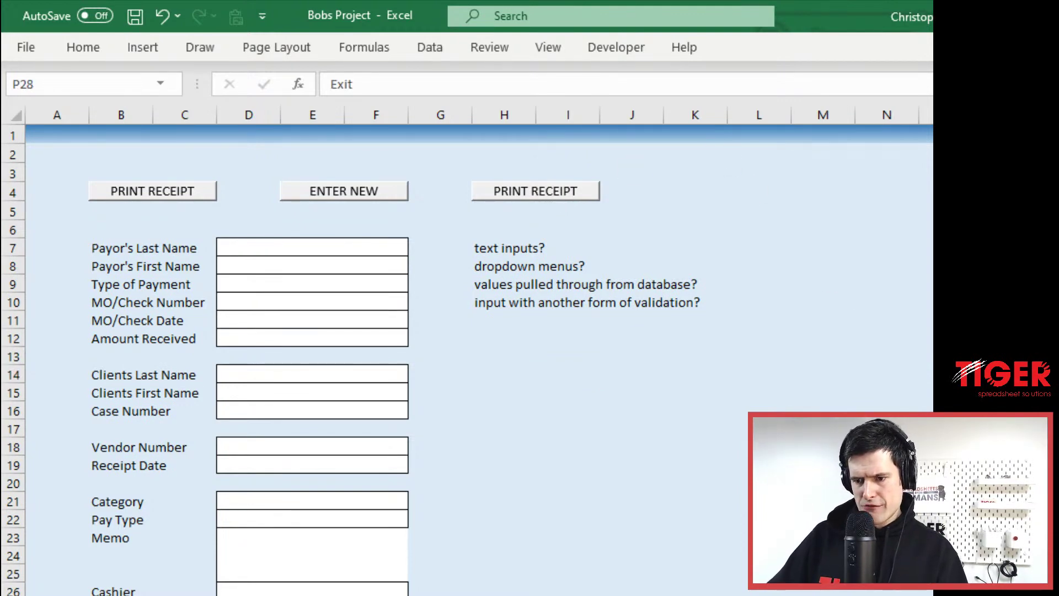
left_click(758, 110)
key("ctrl+shift+Right")
key("h")
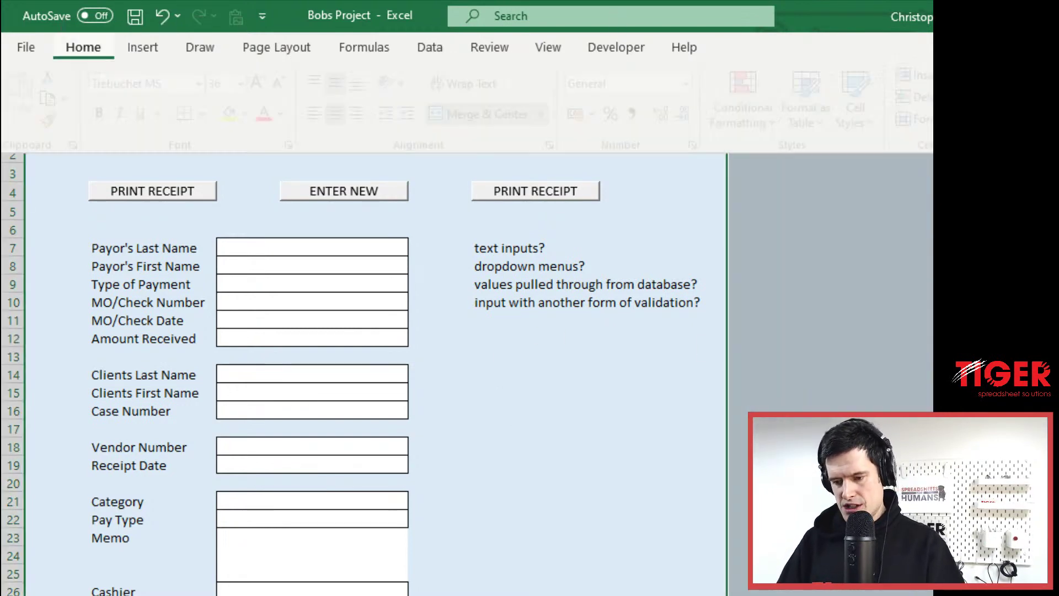
key("h")
key("n")
key("Left")
key("Left")
key("Left")
key("Left")
key("Left")
key("Left")
key("Left")
key("Left")
key("Left")
key("Left")
key("Left")
key("Down")
key("Down")
key("Down")
key("Down")
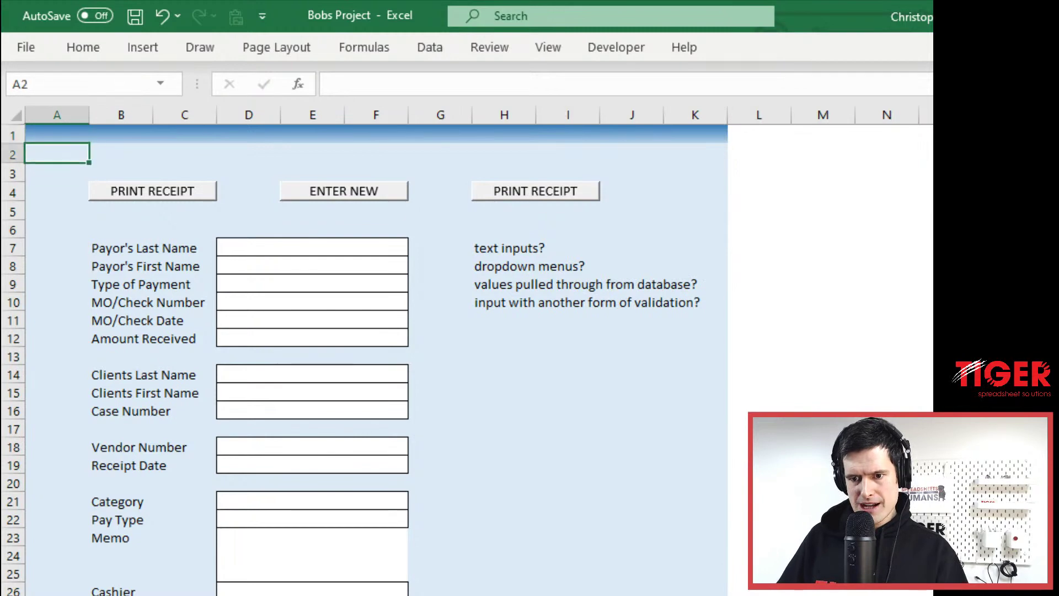
key("Up")
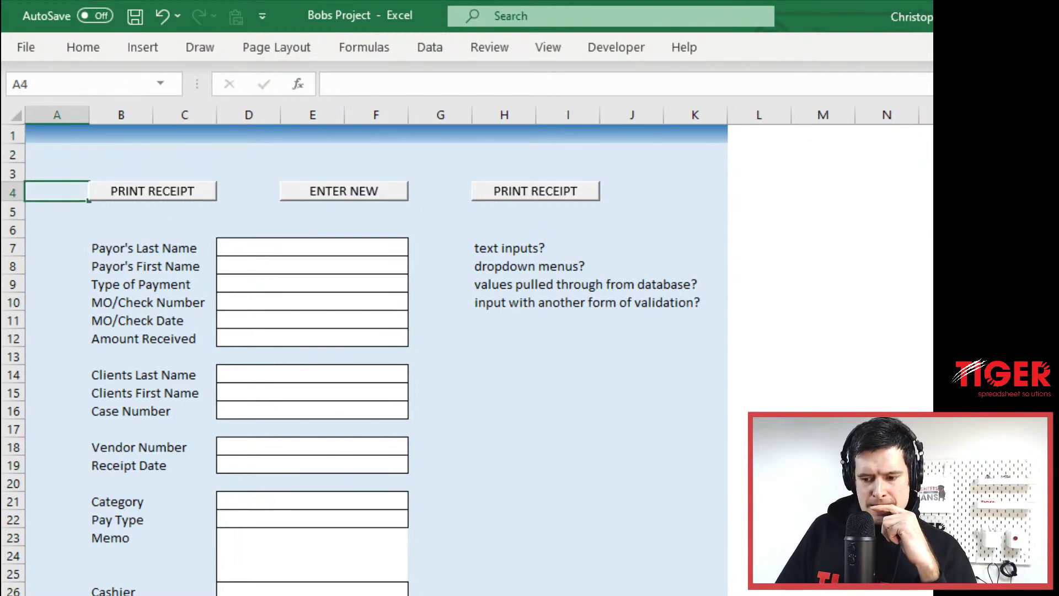
key("Right")
key("Right")
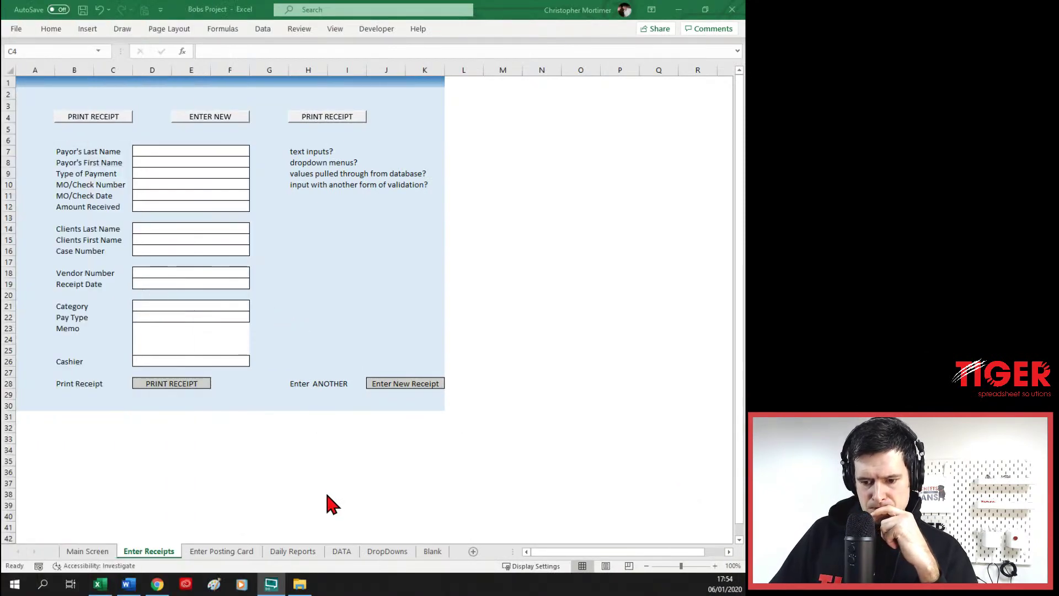
left_click(334, 221)
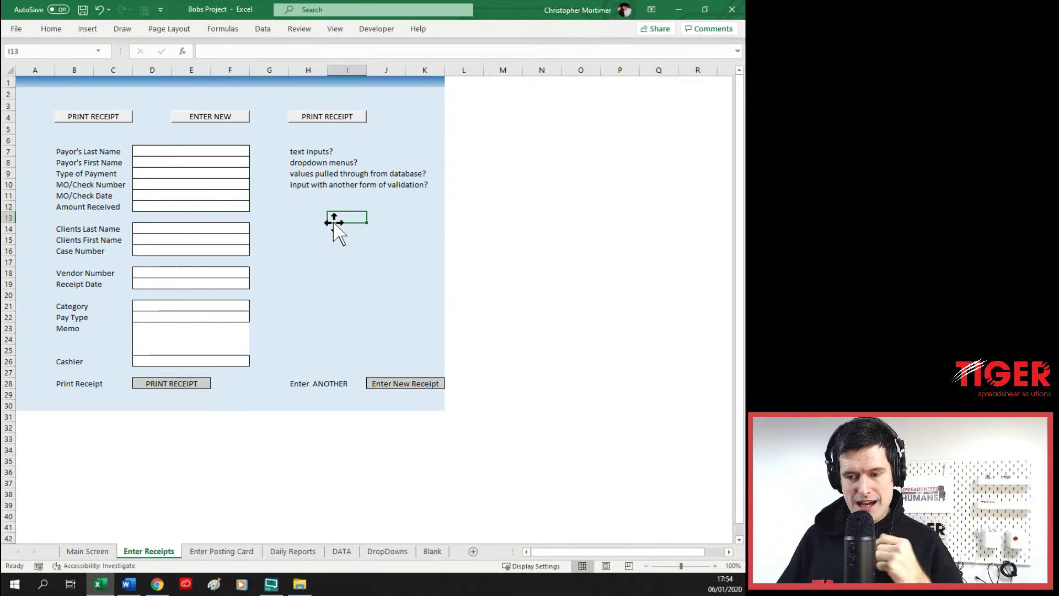
- Narrow column A to a width of 3
key("Left")
key("Left")
key("Left")
key("Left")
key("Left")
key("Left")
key("Left")
key("Left")
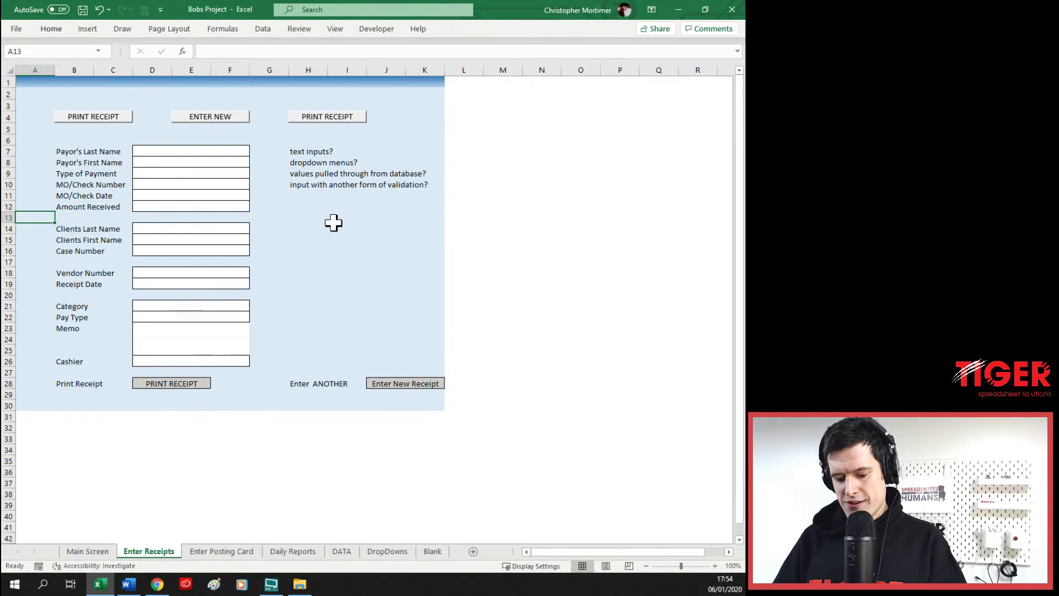
key("alt+h")
type("ow3")
key("Return")
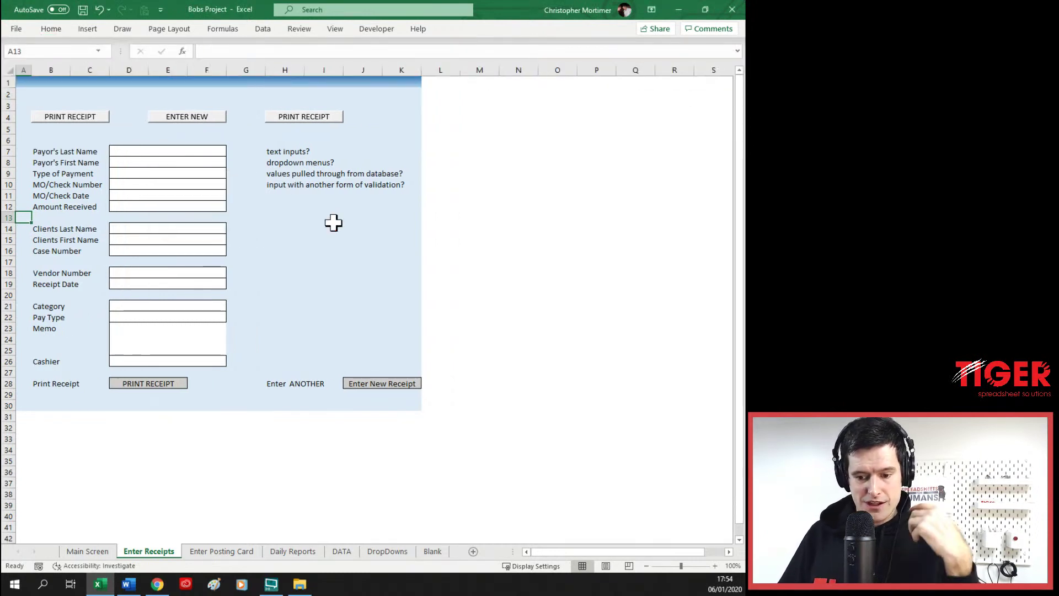
- Cut the surplus PRINT RECEIPT button over H4:I4 from the sheet
key("Up")
key("Up")
key("Up")
key("Up")
key("Up")
key("Up")
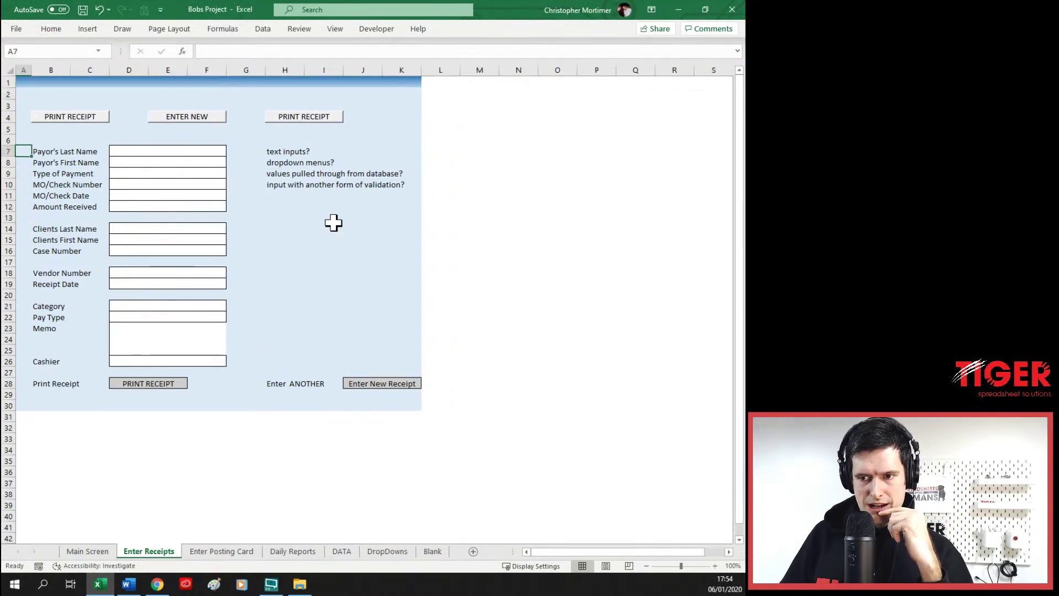
right_click(303, 114)
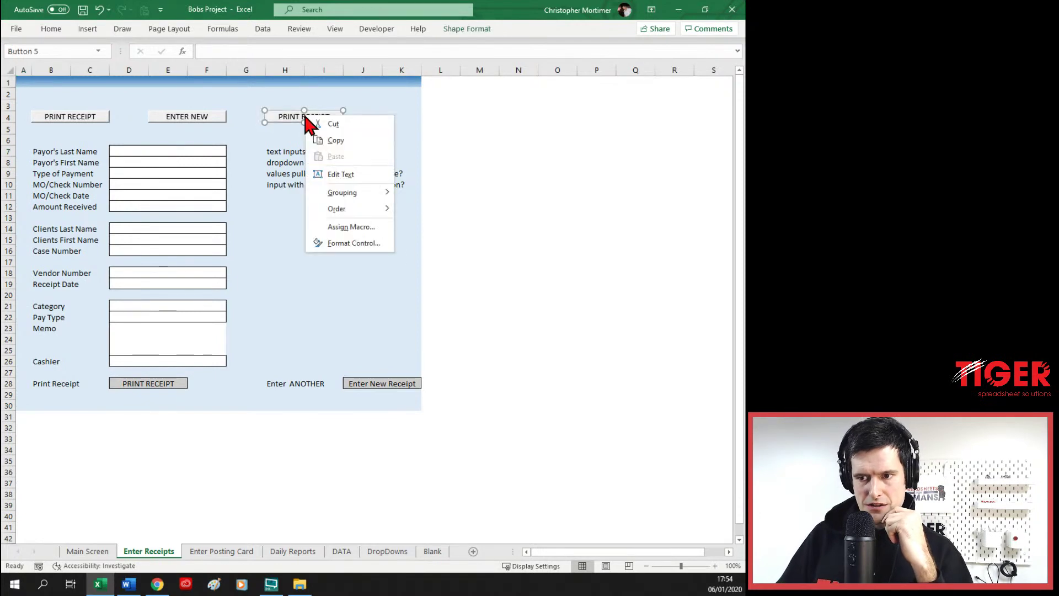
left_click(334, 124)
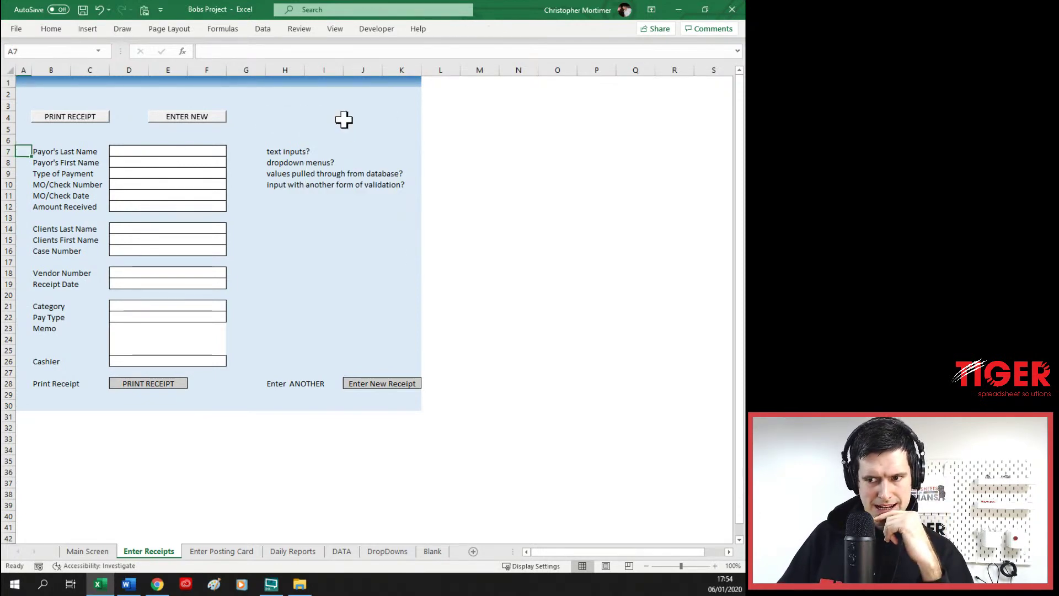
- Try to clear all contents and formatting from the old button cells in C28:K28
left_click(293, 318)
left_click(157, 380)
key("Left")
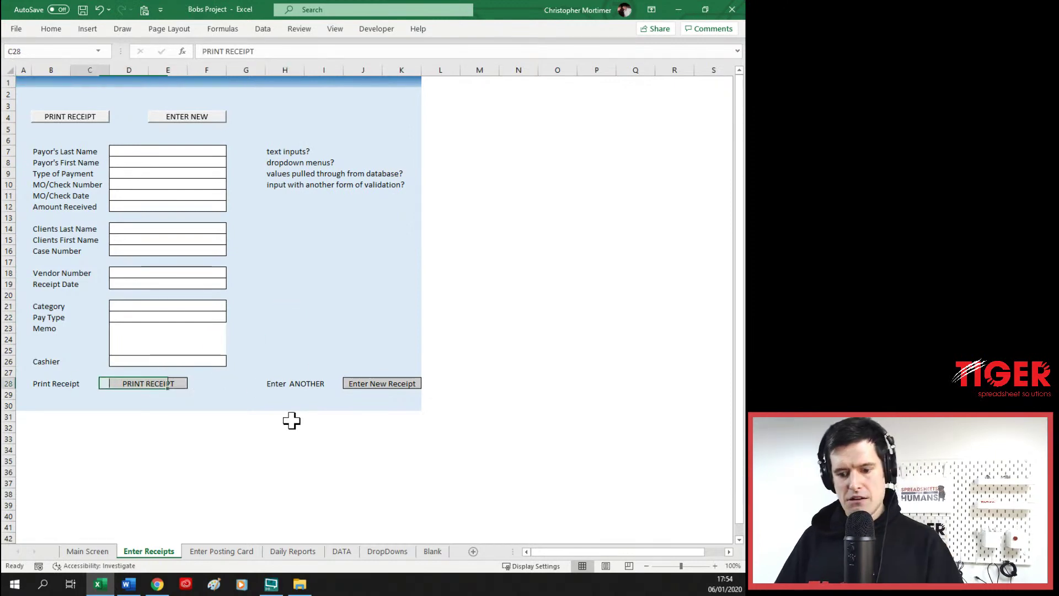
key("shift+Right")
key("shift+Right")
key("shift+Right")
key("shift+Right")
key("shift+Right")
key("shift+Right")
key("shift+Right")
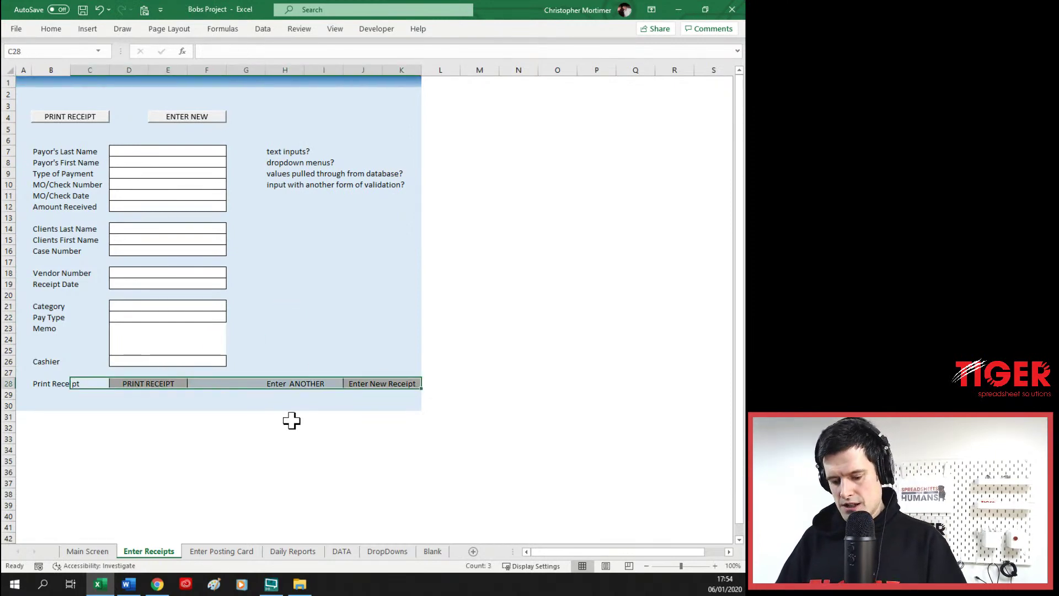
key("alt+h")
key("e")
key("a")
key("Left")
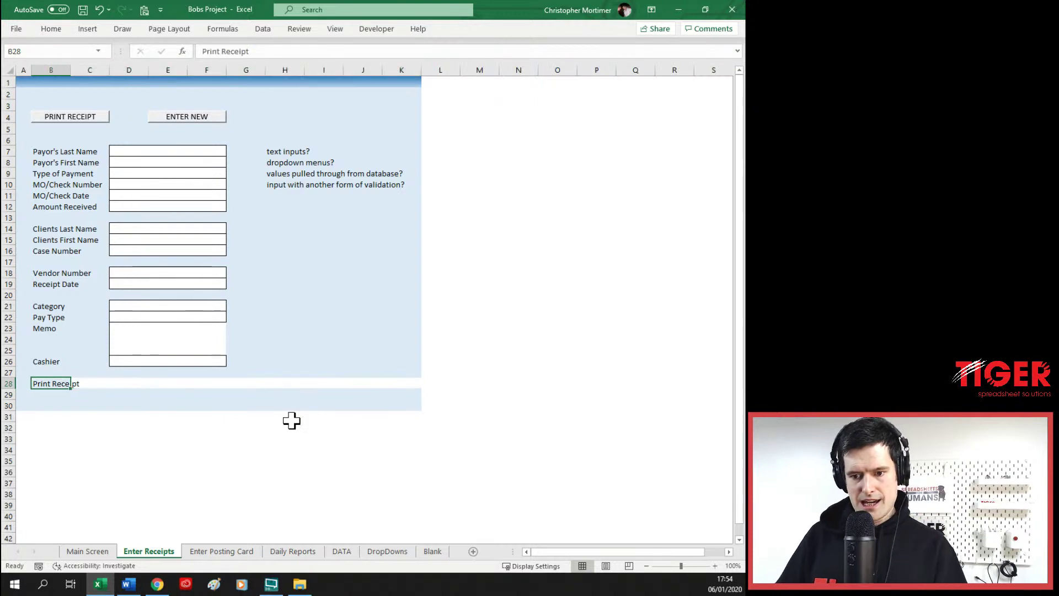
key("ctrl+z")
- Clear all contents and formatting from B28:K28, including the Print Receipt label and the old button cells
key("Left")
key("shift+Right")
key("shift+Right")
key("shift+Right")
key("shift+Right")
key("shift+Right")
key("shift+Right")
key("shift+Right")
key("shift+Right")
key("shift+Right")
key("shift+Right")
key("shift+Right")
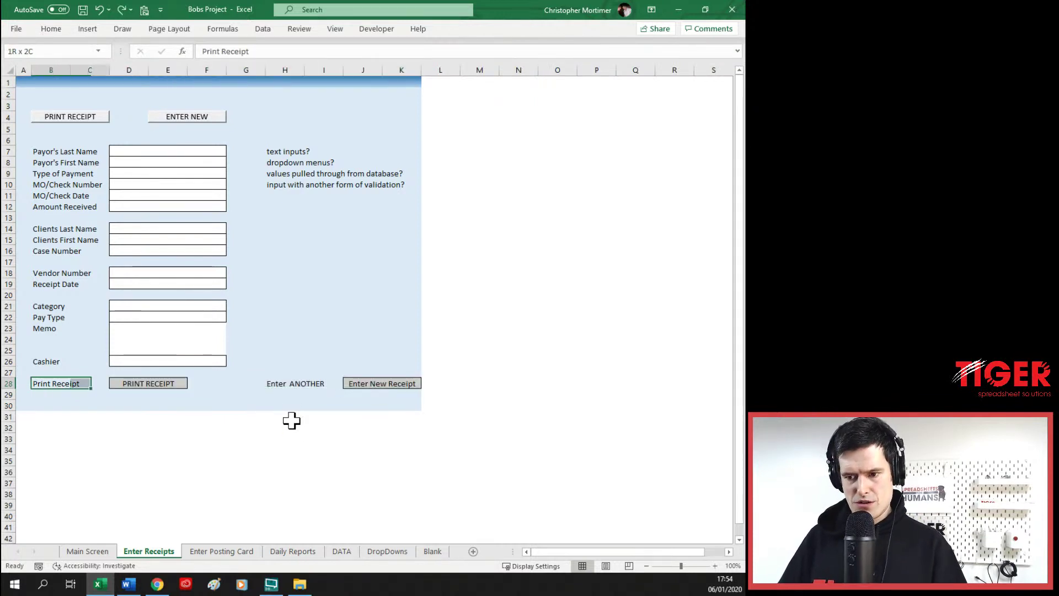
key("shift+Left")
key("shift+Left")
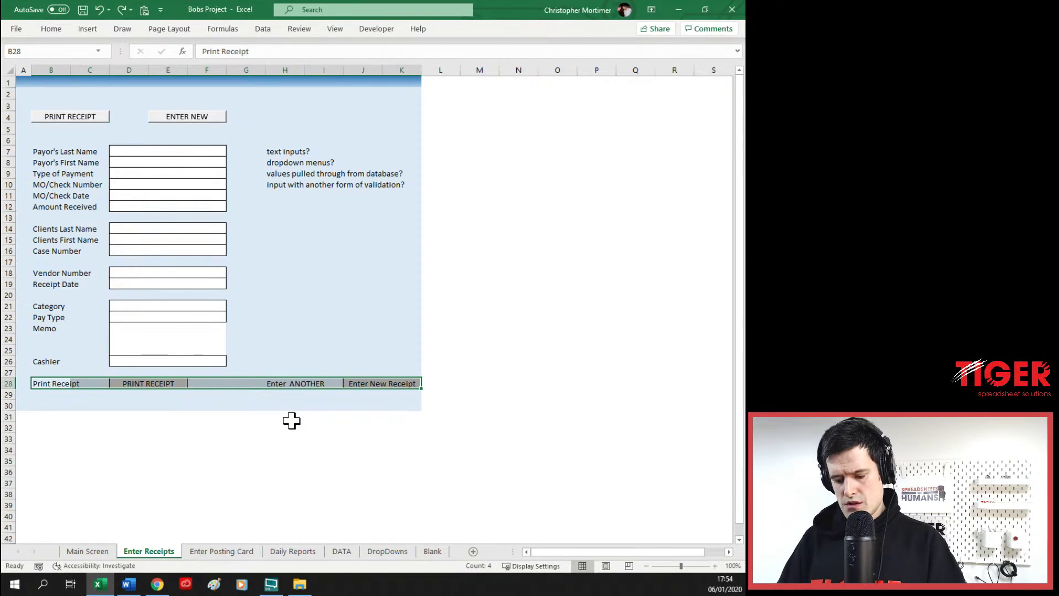
key("alt+h")
key("e")
key("a")
- Copy cell A28 and paste only its formats onto B28:K28 to restore the blue fill
key("Left")
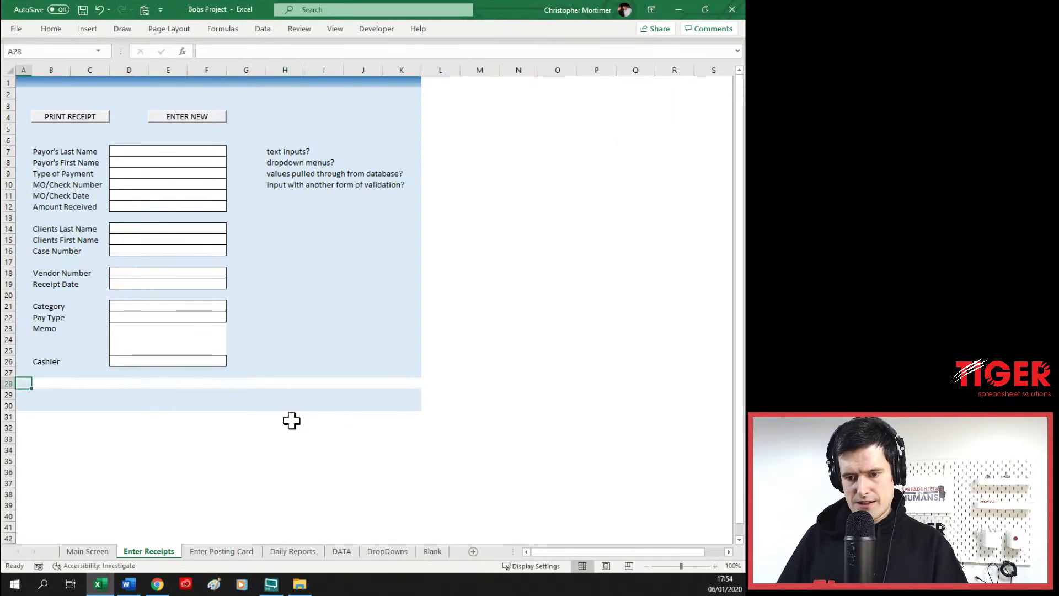
key("ctrl+c")
key("Right")
key("shift+Right")
key("shift+Right")
key("shift+Right")
key("shift+Right")
key("shift+Right")
key("shift+Right")
key("shift+Right")
key("shift+Right")
key("shift+Right")
key("shift+Right")
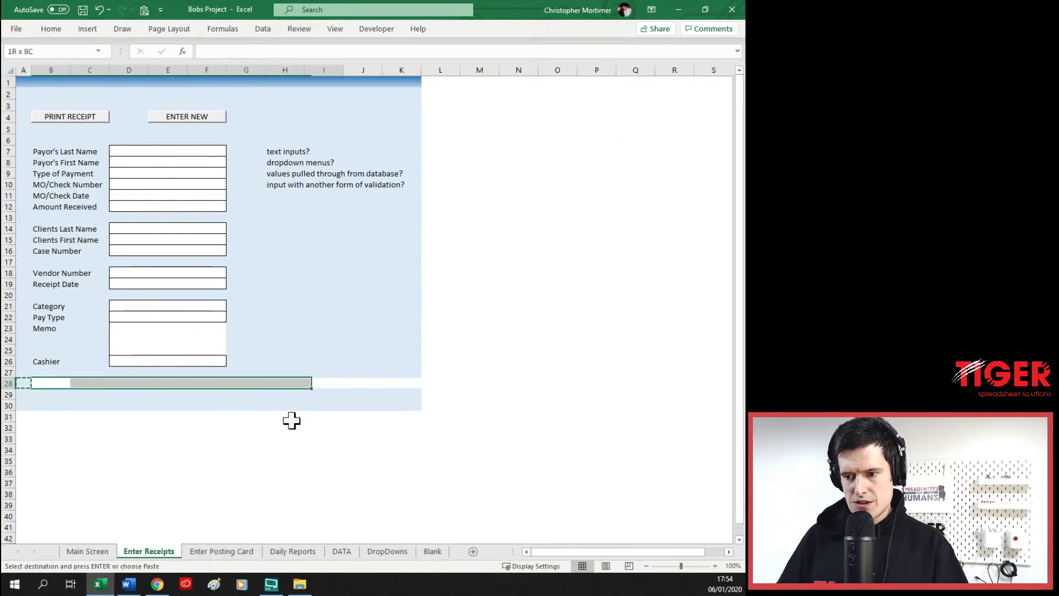
key("shift+Left")
key("ctrl+alt+v")
key("t")
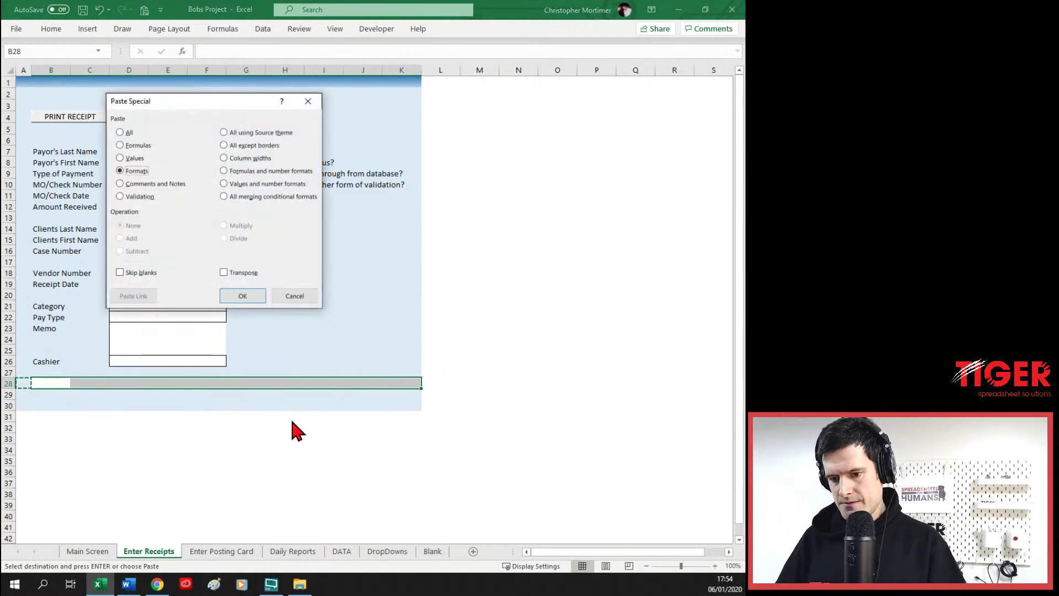
key("Return")
key("Escape")
- Change the font of the form labels in B7:B26 to Arial
key("Left")
key("Up")
key("Up")
key("Up")
key("Up")
key("Up")
key("Up")
key("Up")
key("Up")
key("Up")
key("Up")
key("Up")
key("Up")
key("Up")
key("Up")
key("Up")
key("Up")
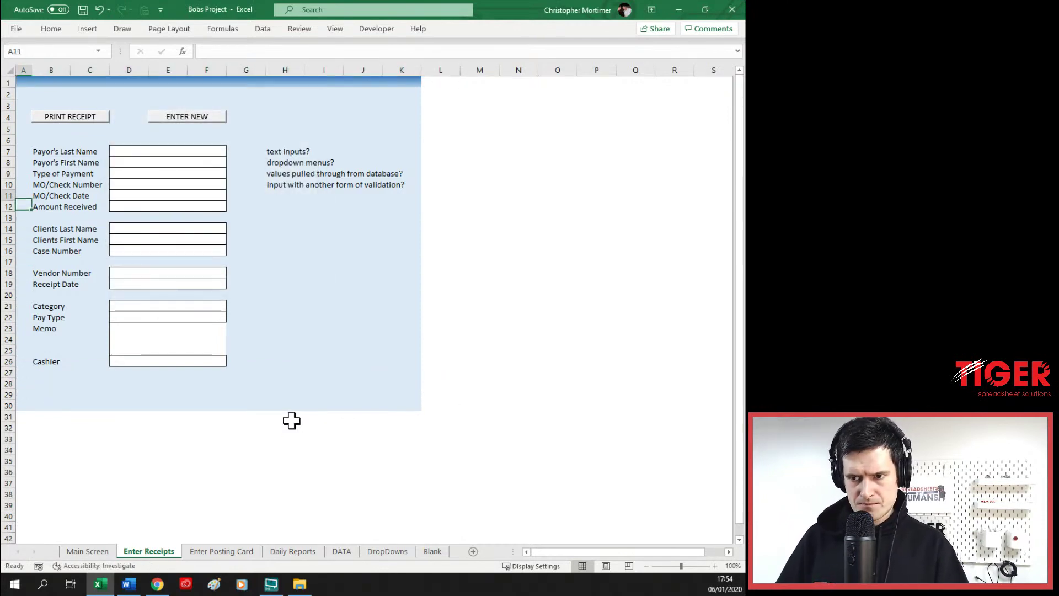
key("Right")
key("Up")
key("Up")
key("Up")
key("Up")
key("Up")
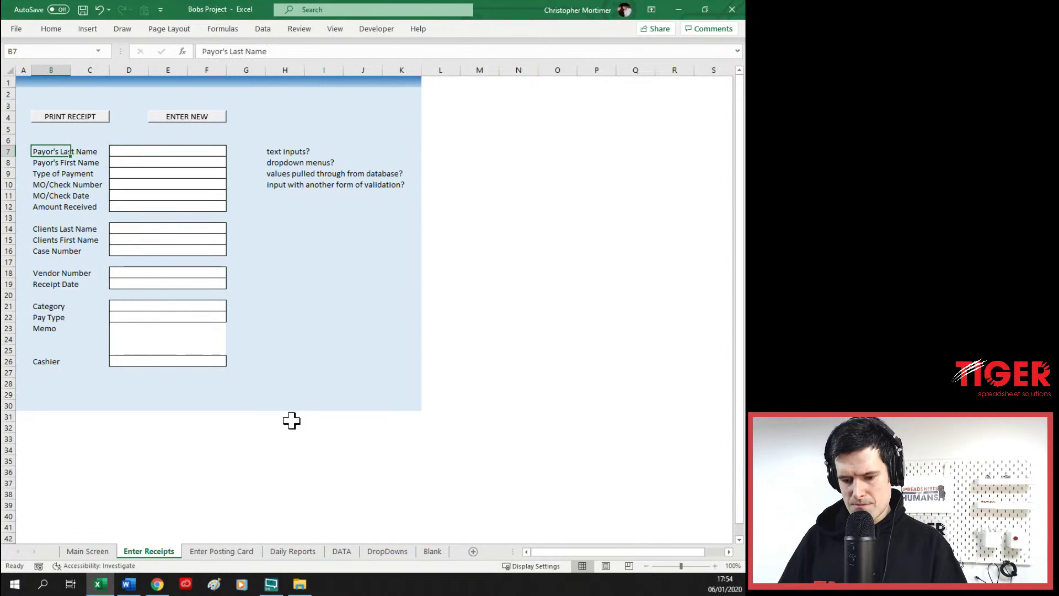
key("shift+Down")
key("shift+Down")
key("shift+Down")
key("shift+Down")
key("shift+Down")
key("shift+Down")
key("shift+Down")
key("shift+Down")
key("shift+Down")
key("shift+Down")
key("shift+Down")
key("shift+Down")
key("shift+Down")
key("shift+Down")
key("shift+Down")
key("shift+Down")
key("shift+Down")
key("shift+Down")
key("shift+Down")
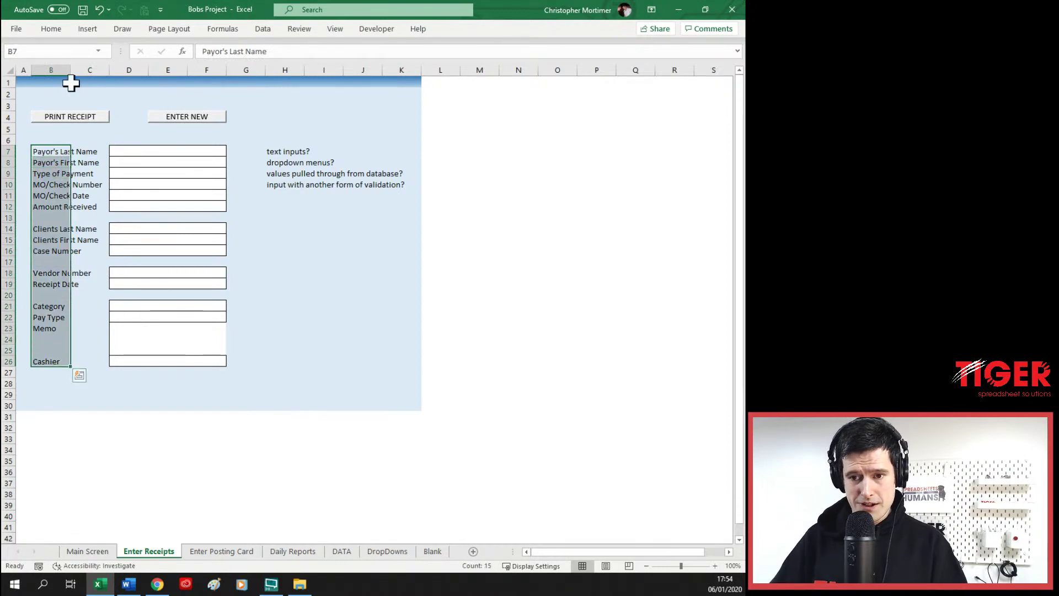
left_click(58, 27)
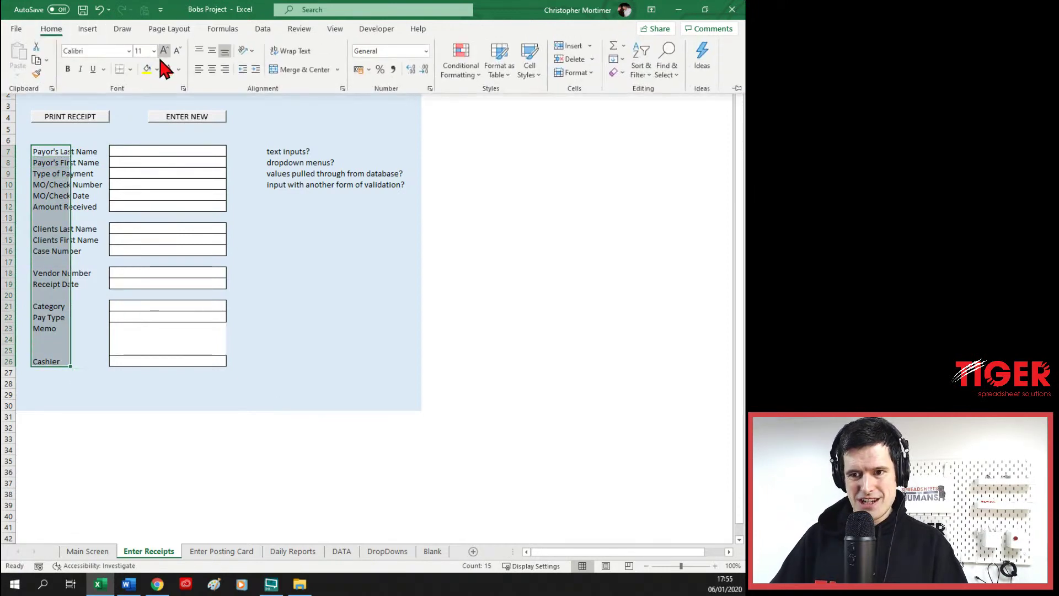
left_click(129, 51)
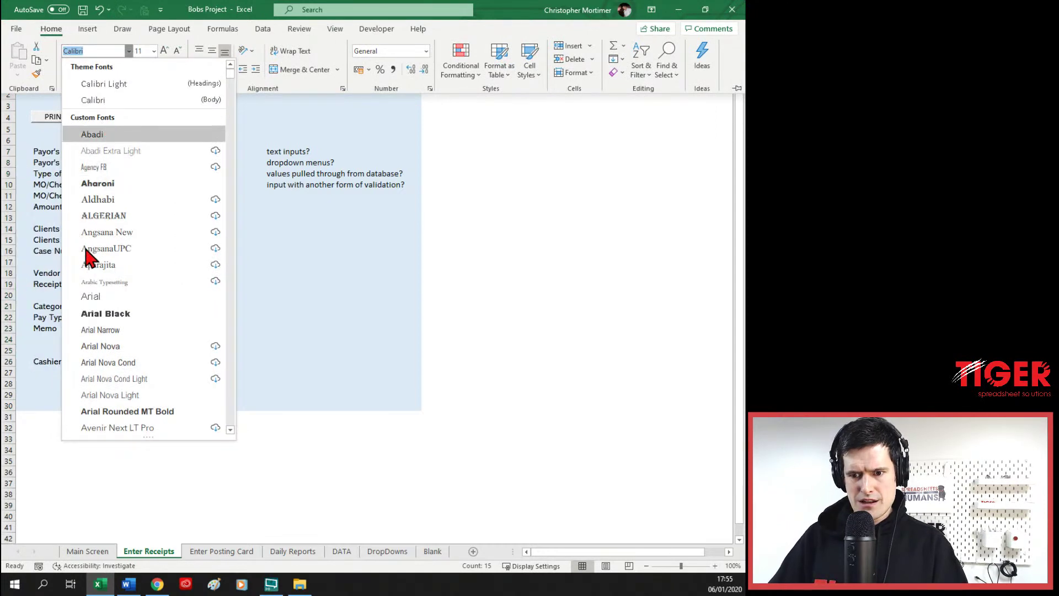
left_click(113, 298)
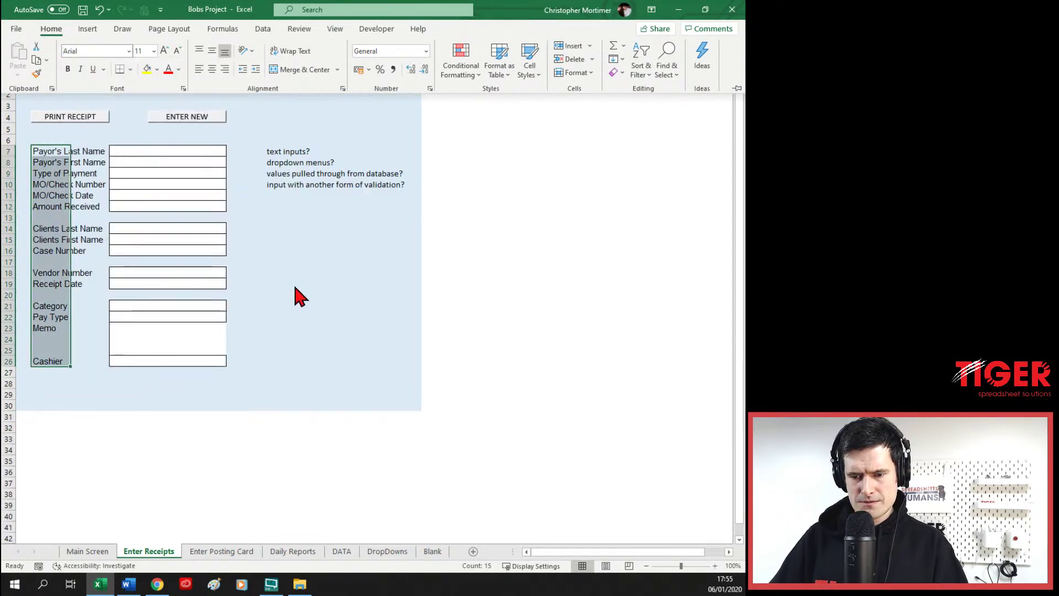
left_click(187, 121)
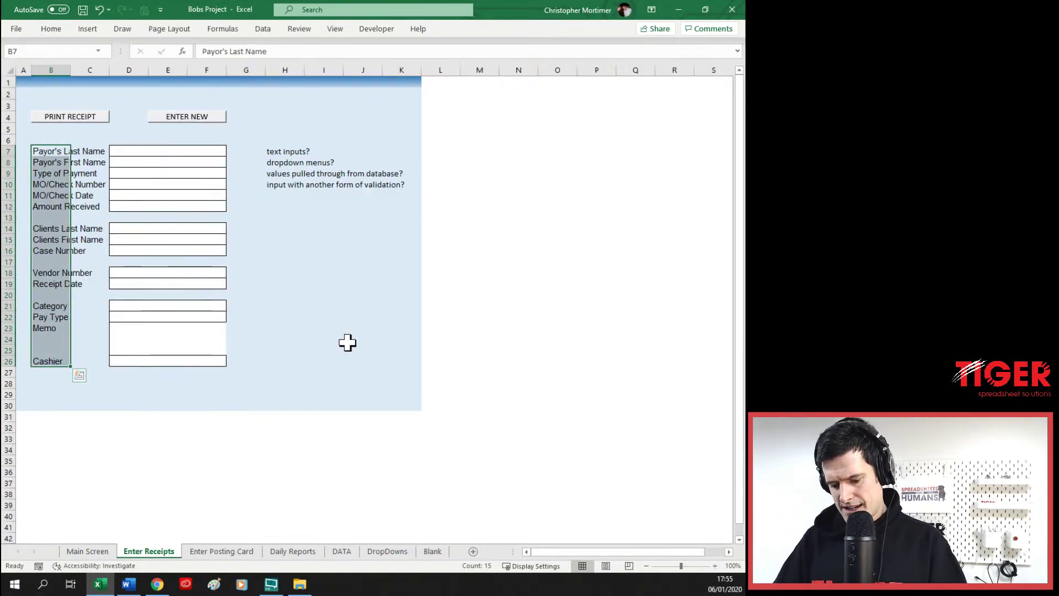
- Set the font size of the labels in B7:B26 to 10
key("alt+h")
key("f")
key("s")
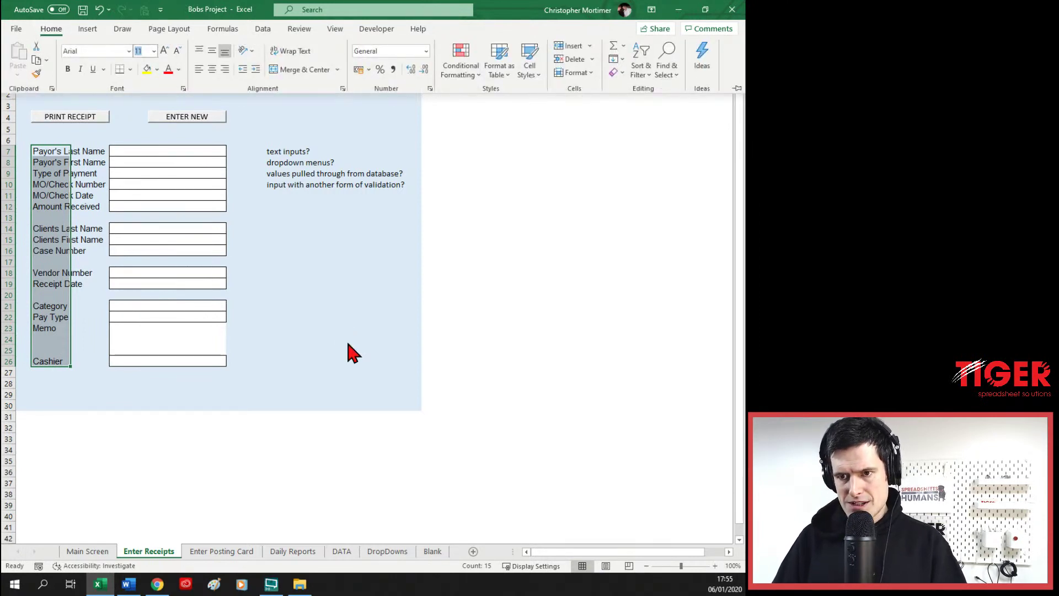
type("10")
key("Return")
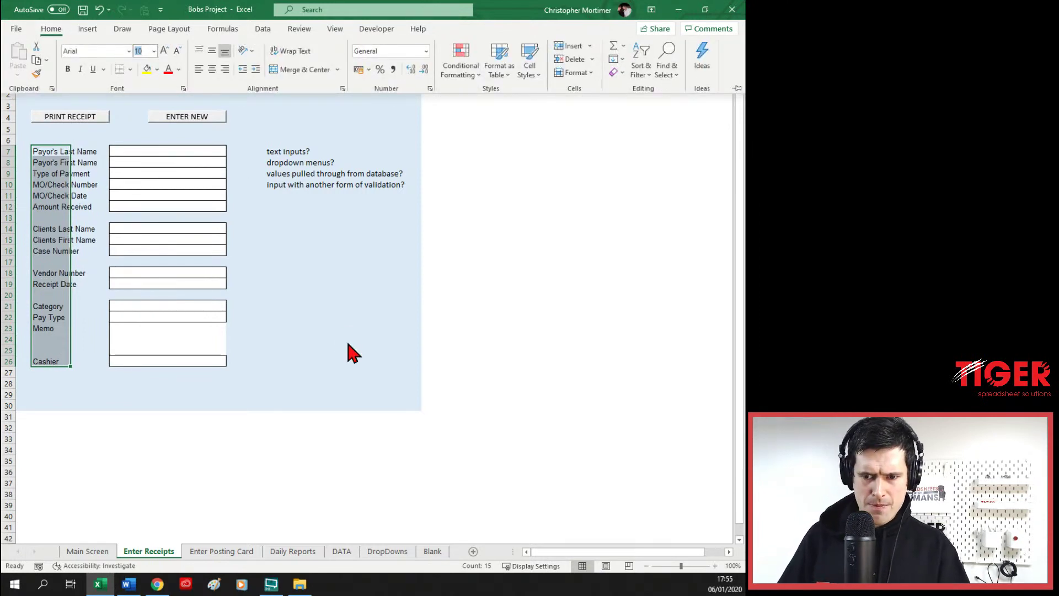
key("Left")
key("Right")
key("Right")
key("Right")
key("Right")
key("Right")
key("Right")
key("Right")
key("Right")
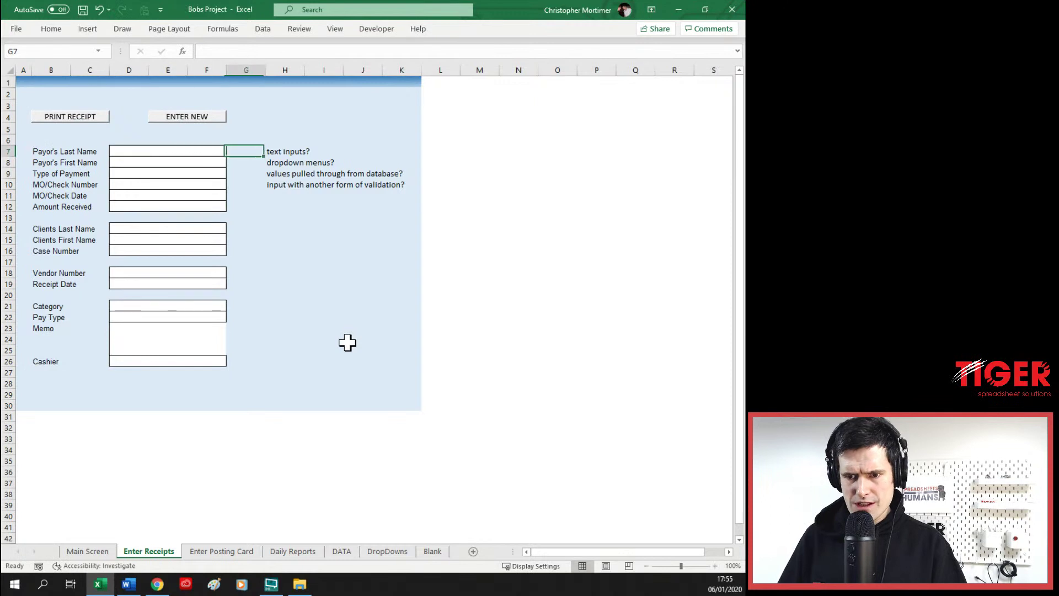
key("Left")
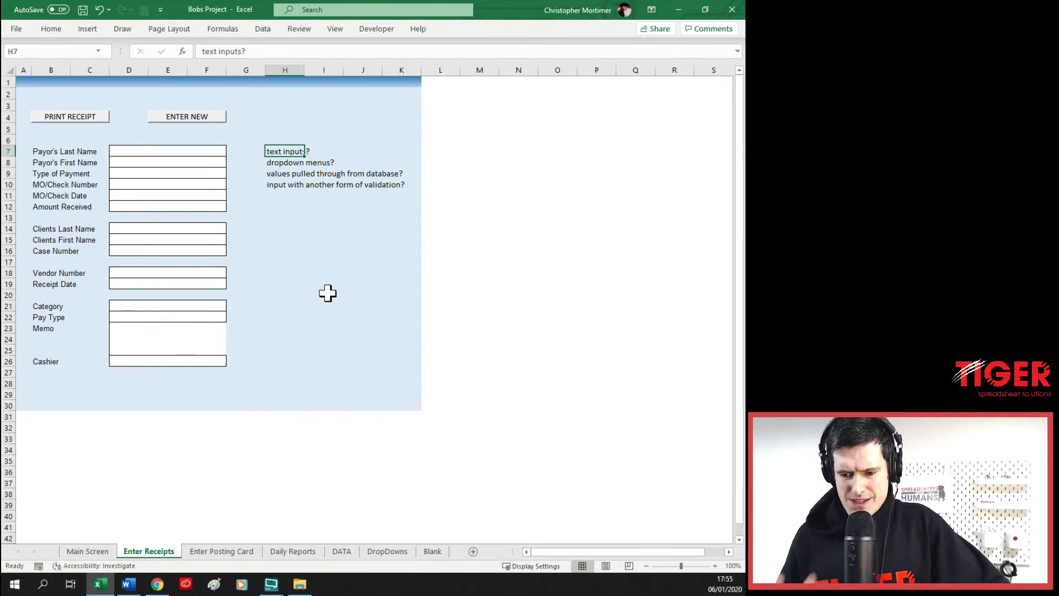
left_click(156, 336)
key("Left")
key("Up")
key("Left")
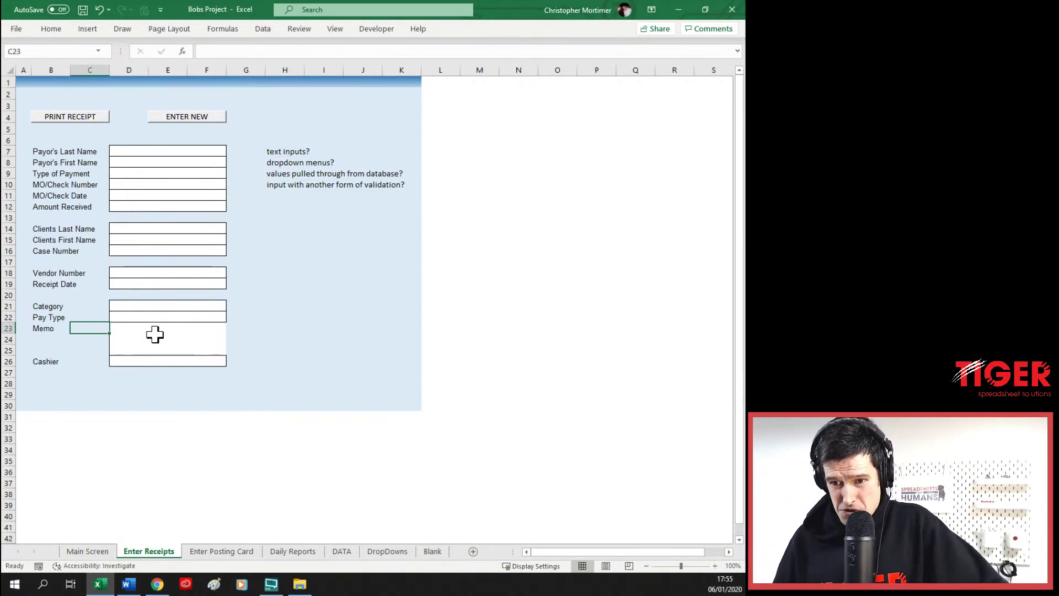
key("Right")
key("Right")
key("Left")
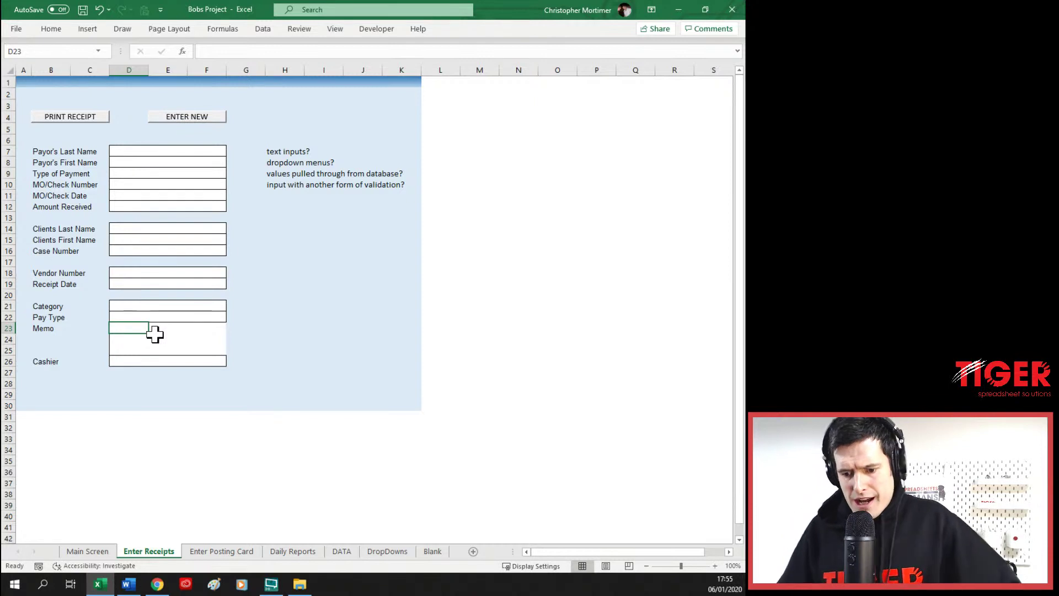
key("Left")
key("Right")
- Enter a trial 1 in cell D13 below the Amount Received box and undo it
key("Up")
key("Up")
key("Up")
key("Up")
key("Up")
key("Up")
key("Up")
key("Up")
key("Up")
key("Up")
type("1")
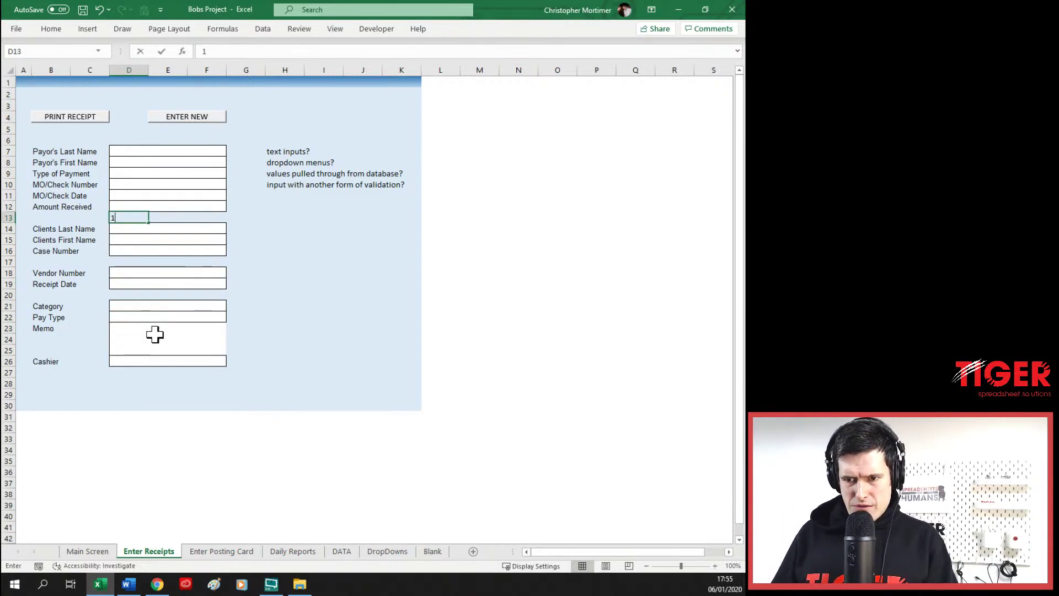
key("Up")
key("Up")
key("Up")
key("Down")
key("ctrl+z")
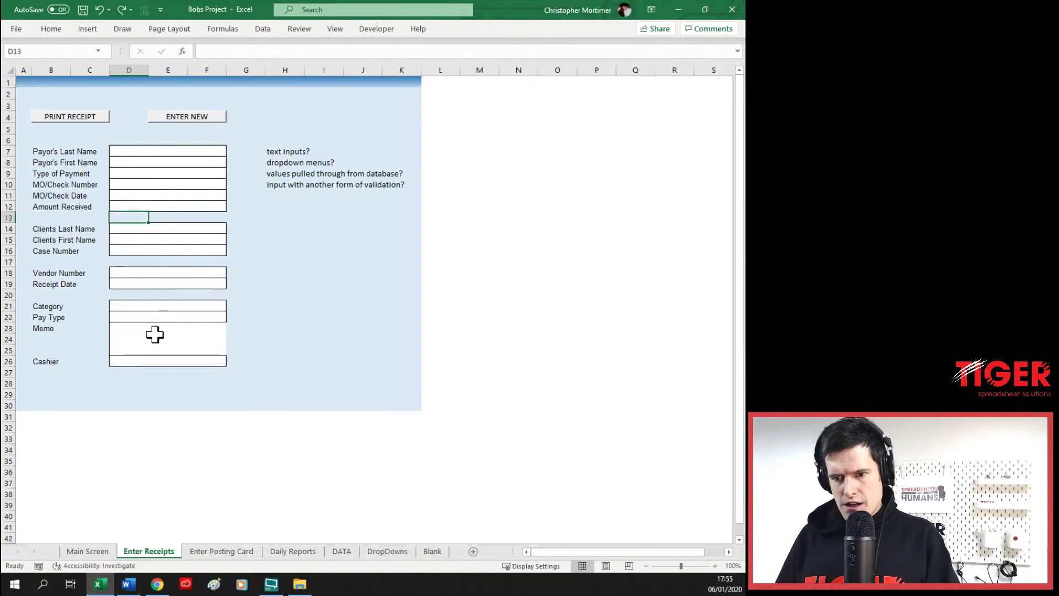
- Remove all borders from the surplus input cells E7:F26
key("Up")
key("Up")
key("Up")
key("Up")
key("Up")
key("Up")
key("Right")
key("Right")
key("Left")
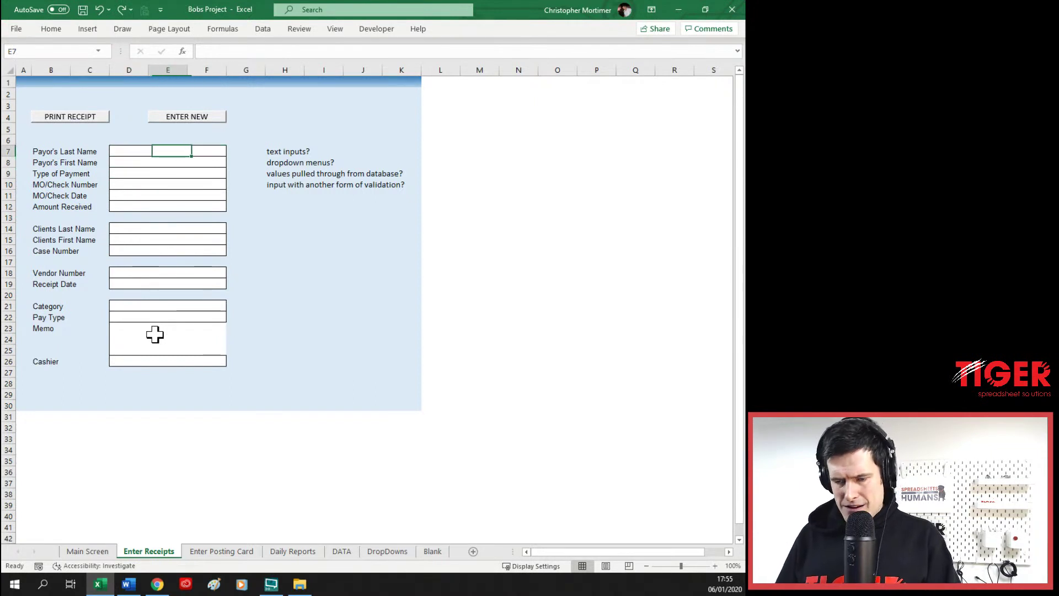
key("Left")
key("shift+Right")
key("Right")
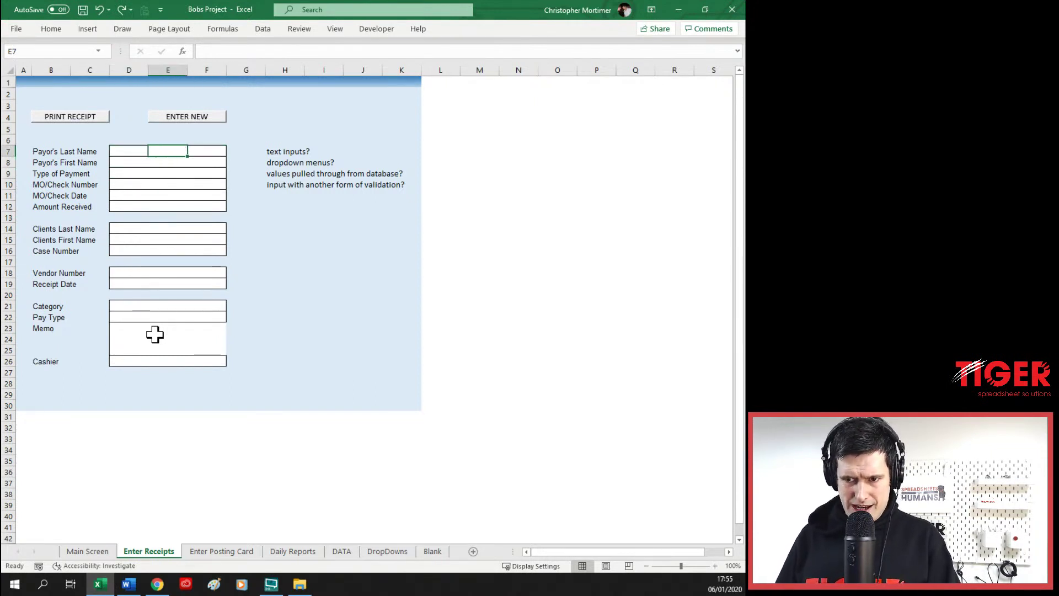
key("Left")
key("shift+Right")
key("shift+Right")
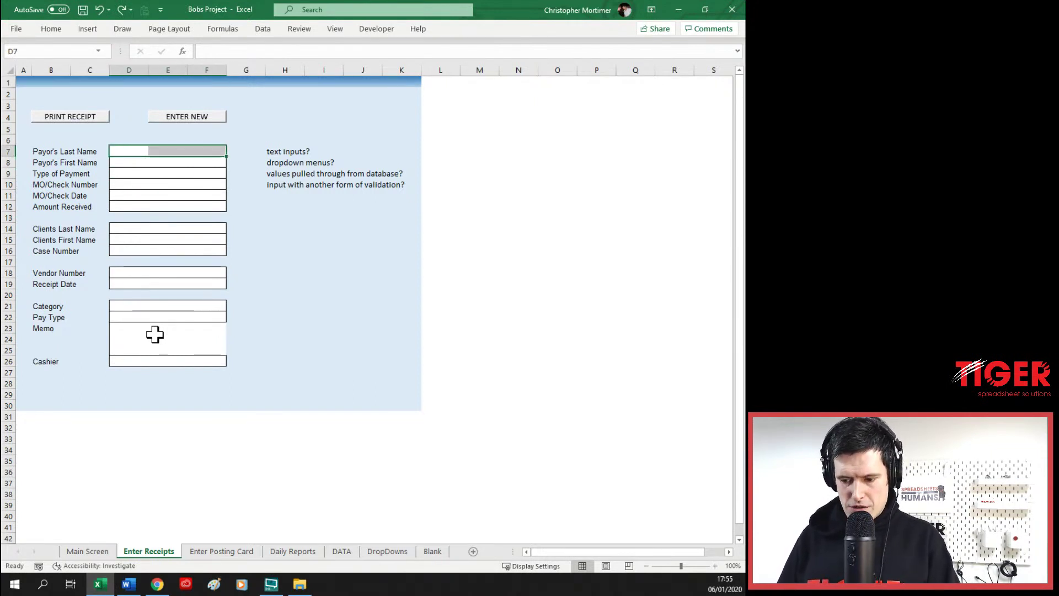
key("shift+Left")
key("shift+Left")
key("shift+Left")
key("shift+Left")
key("shift+Right")
key("shift+Right")
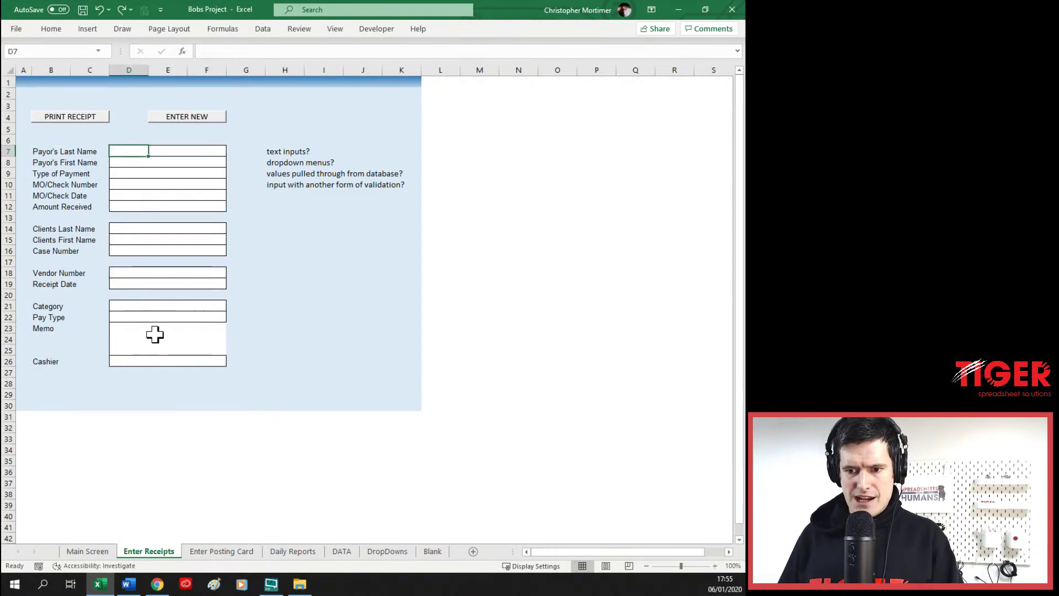
key("Right")
key("shift+Right")
key("shift+Down")
key("shift+Down")
key("shift+Down")
key("shift+Down")
key("shift+Down")
key("shift+Down")
key("shift+Down")
key("shift+Down")
key("shift+Down")
key("shift+Down")
key("shift+Down")
key("shift+Down")
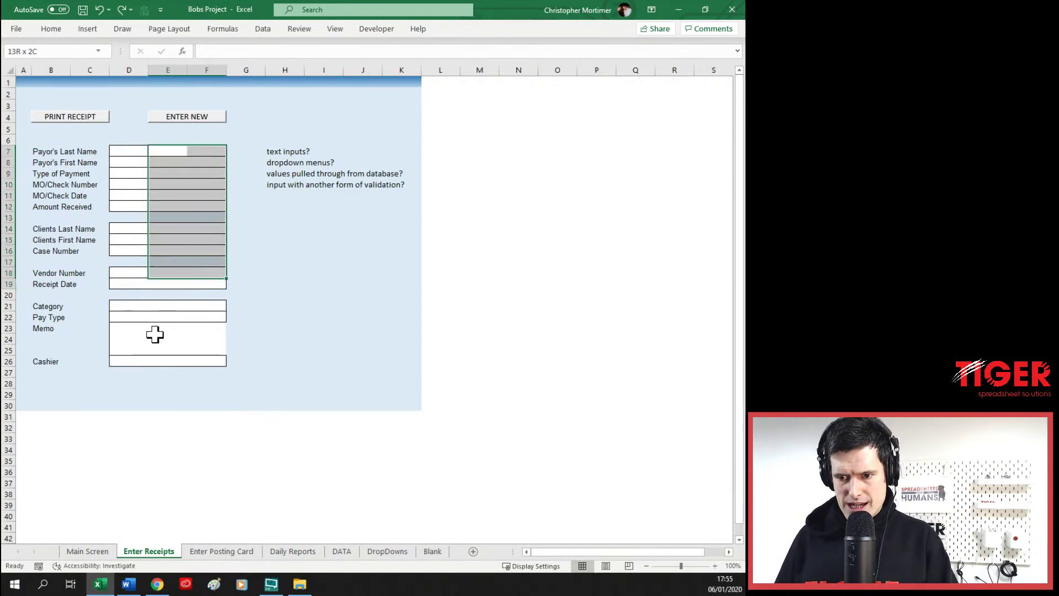
key("shift+Down")
key("shift+Down")
key("shift+Down")
key("shift+Down")
key("shift+Down")
key("shift+Down")
key("shift+Down")
key("alt+h")
key("b")
key("n")
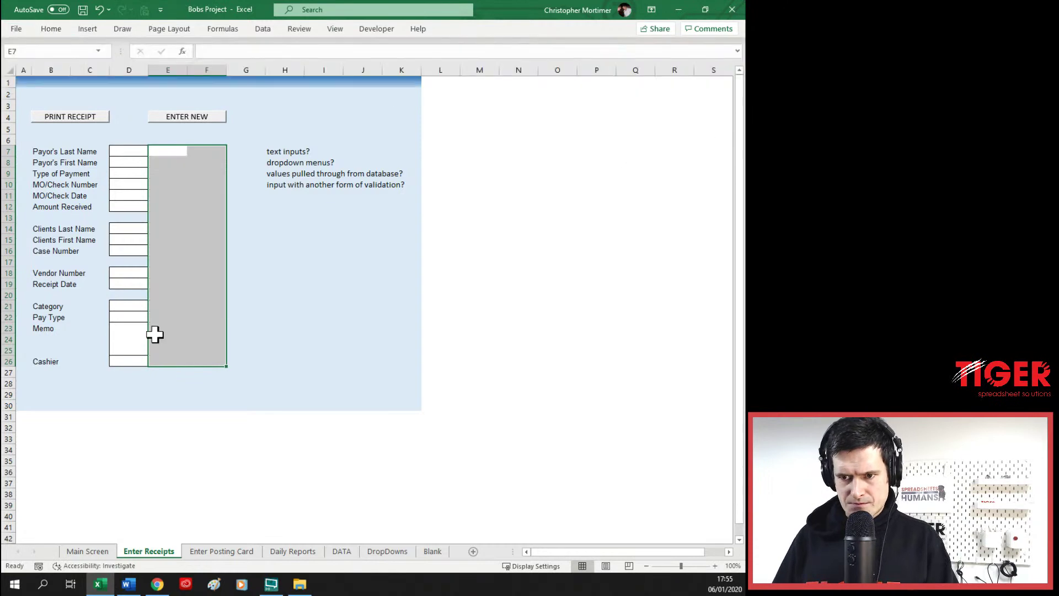
- Apply all borders to the payor and payment input cells D7:D12
key("Left")
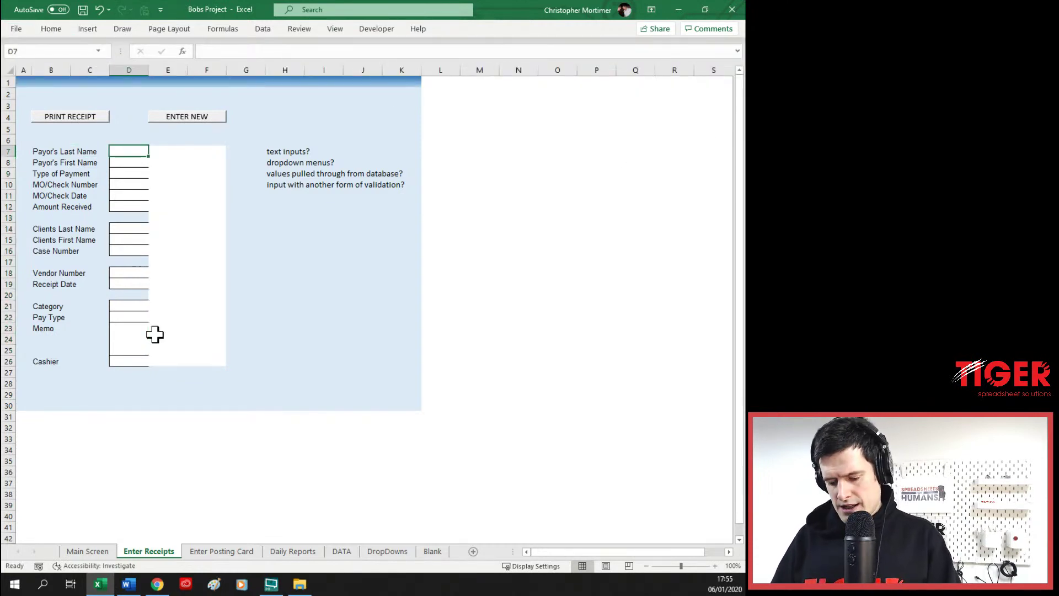
key("alt+h")
key("b")
key("s")
key("Left")
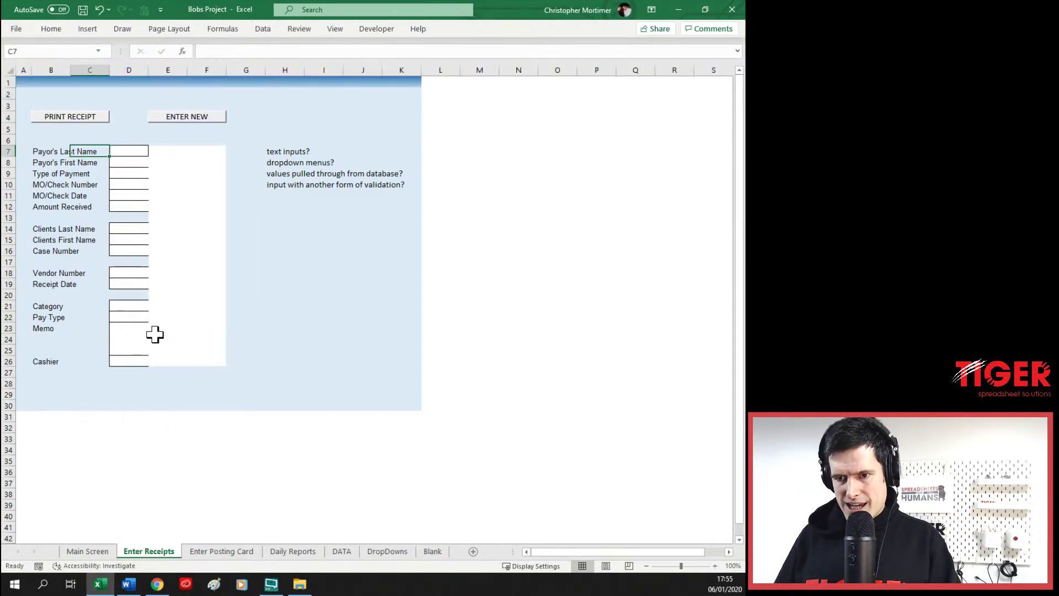
key("Down")
key("Right")
key("shift+Down")
key("shift+Down")
key("shift+Down")
key("shift+Down")
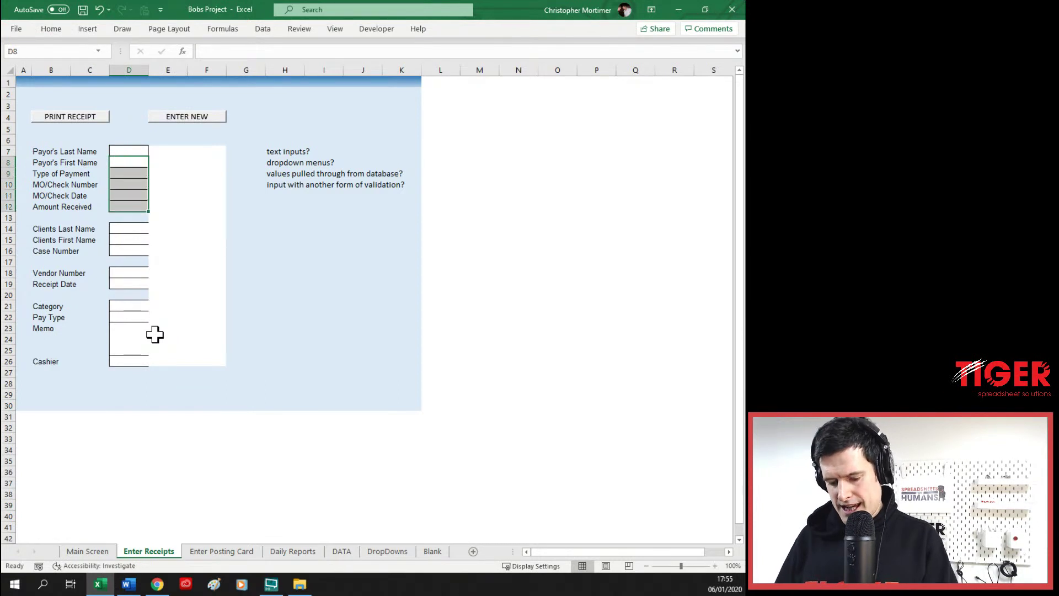
key("F4")
- Repeat the border formatting on the client cells D14:D16 and the vendor and receipt date cells D18:D19
key("Down")
key("Down")
key("Down")
key("Down")
key("Down")
key("Down")
key("shift+Down")
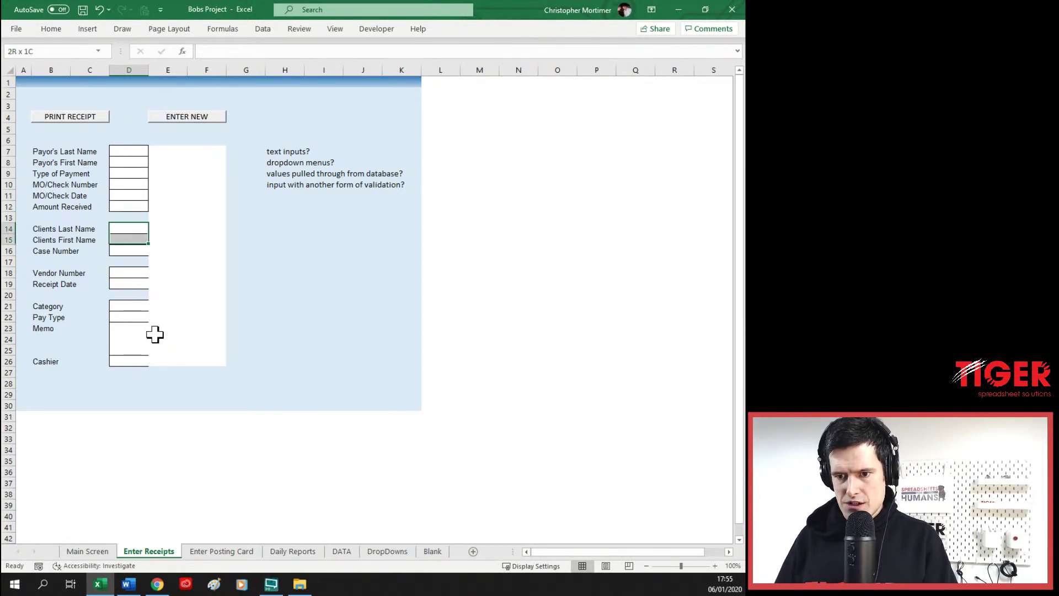
key("shift+Down")
key("F4")
key("Down")
key("Down")
key("Down")
key("Down")
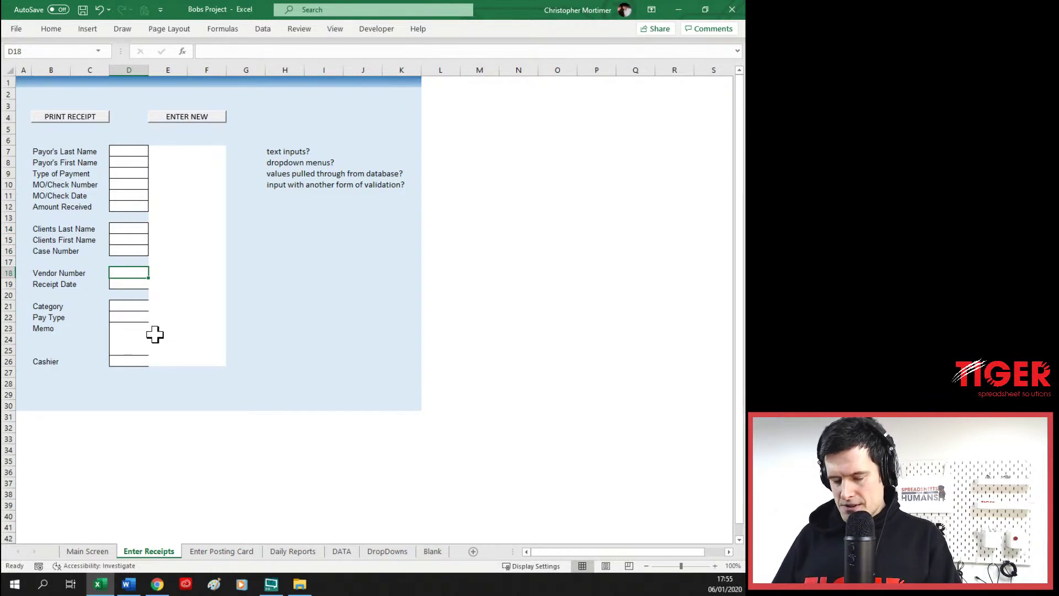
key("shift+Down")
key("F4")
- Repeat the border formatting on the Category to Cashier input cells D21:D26
key("Down")
key("Down")
key("Down")
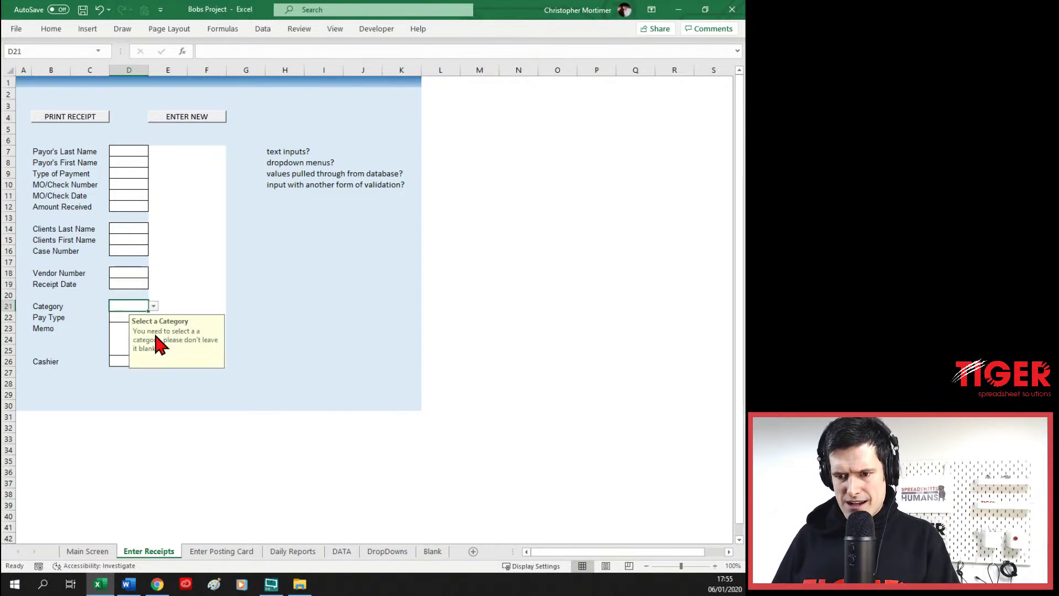
key("shift+Down")
key("shift+Down")
key("shift+Down")
key("shift+Down")
key("shift+Down")
key("F4")
- Copy the blue-filled blank cell G21 and move to E7 as the paste destination
key("Right")
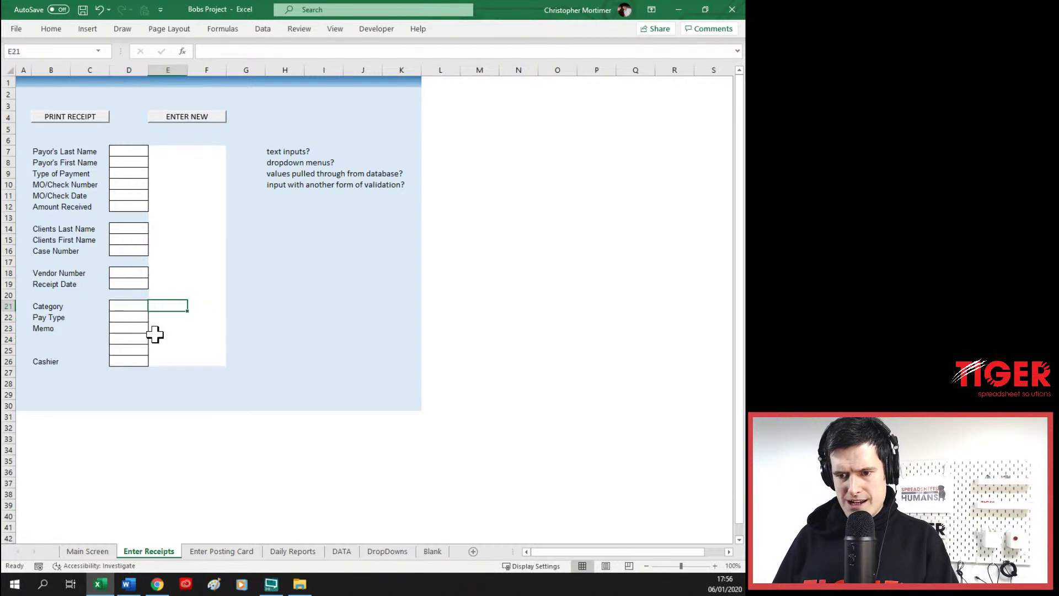
key("Right")
key("Right")
key("ctrl+c")
key("Left")
key("Left")
key("Up")
key("Up")
key("Up")
key("Up")
key("Up")
key("Up")
key("Up")
key("Up")
key("Up")
key("Up")
key("Up")
key("Up")
key("Up")
key("Up")
key("Up")
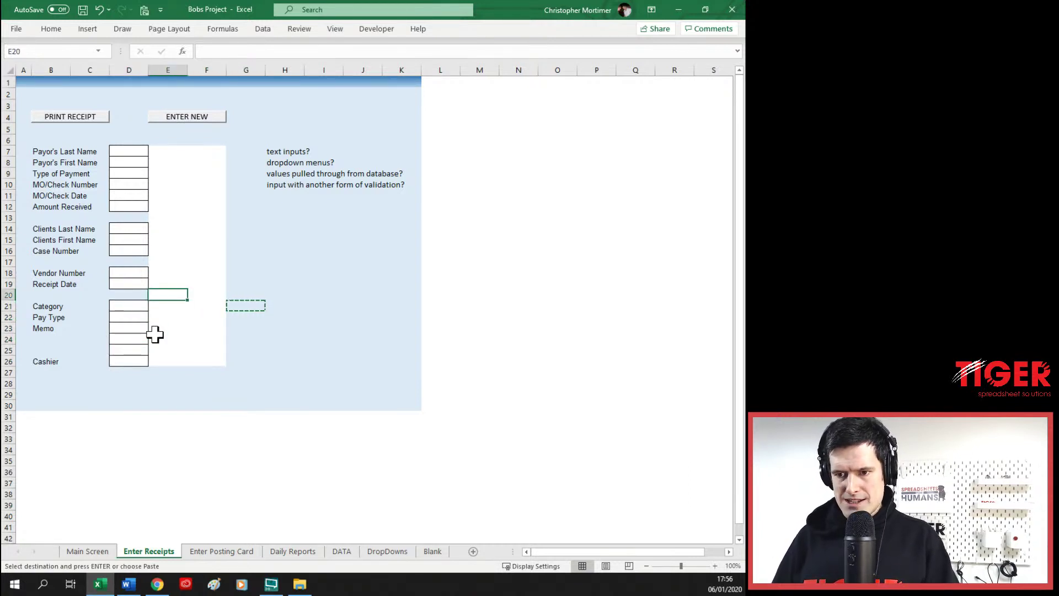
key("Down")
key("shift+Right")
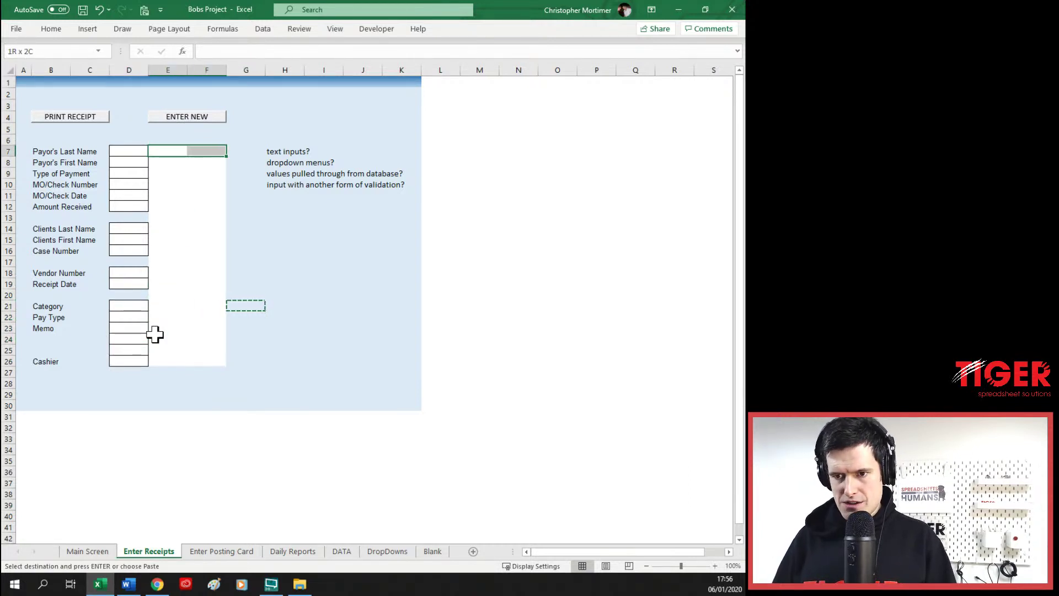
key("ctrl+shift+Down")
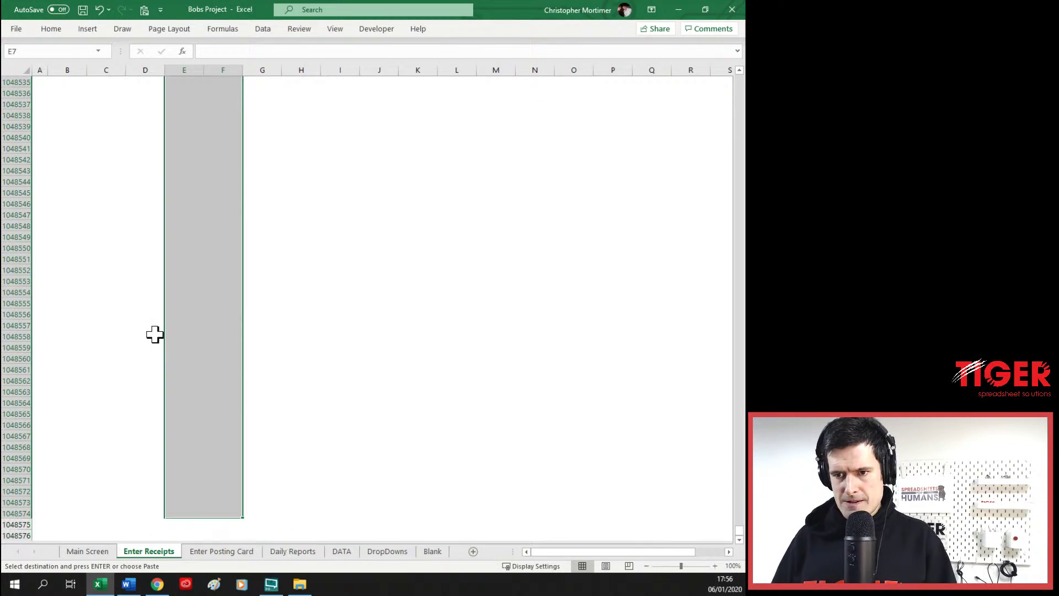
key("Up")
key("Up")
key("Up")
key("Up")
key("Up")
key("Down")
key("Down")
key("Down")
key("Down")
key("Down")
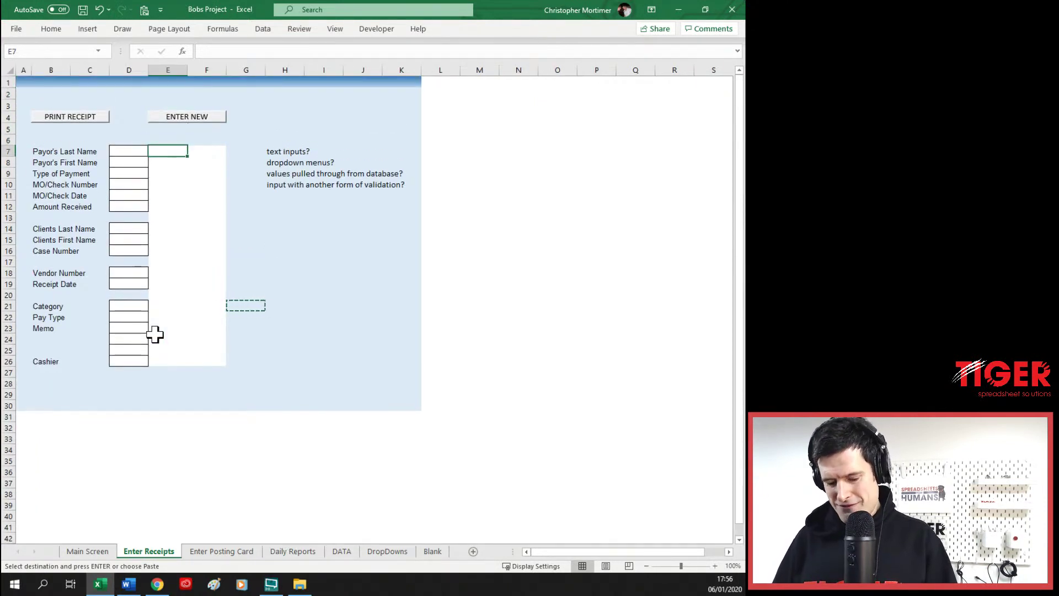
- Paste only the copied cell's formats onto E7:F26 to restore the blue fill, and end copy mode
key("shift+Right")
key("shift+Down")
key("shift+Down")
key("shift+Down")
key("shift+Down")
key("shift+Down")
key("shift+Down")
key("shift+Down")
key("shift+Down")
key("shift+Down")
key("shift+Down")
key("shift+Down")
key("shift+Down")
key("shift+Down")
key("shift+Down")
key("shift+Down")
key("shift+Down")
key("shift+Down")
key("shift+Down")
key("shift+Down")
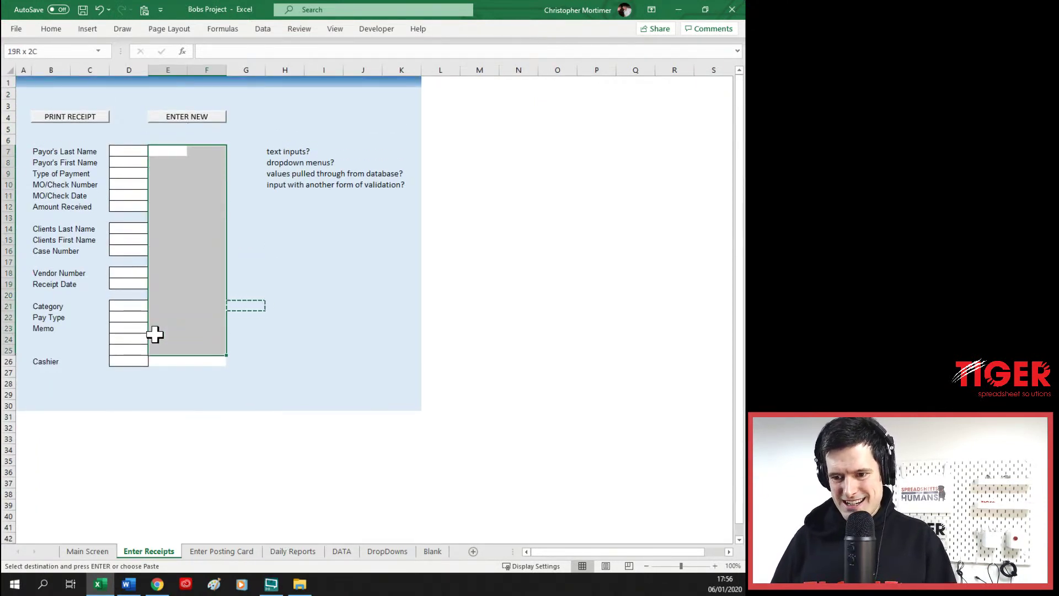
key("ctrl+alt+v")
key("t")
key("Return")
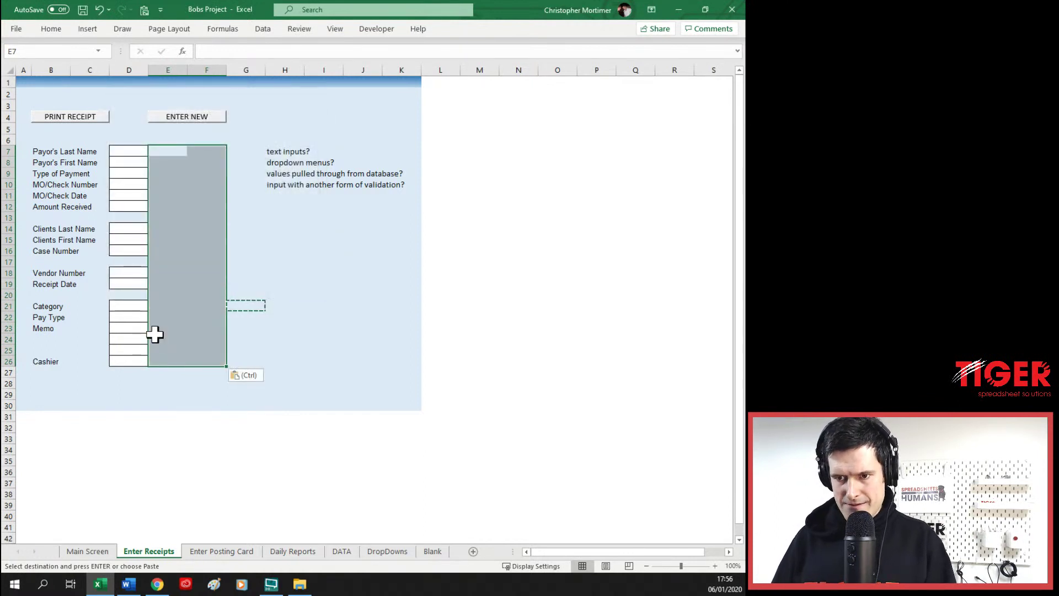
key("Escape")
- Widen the input column D, finishing with a column width of 30
key("Left")
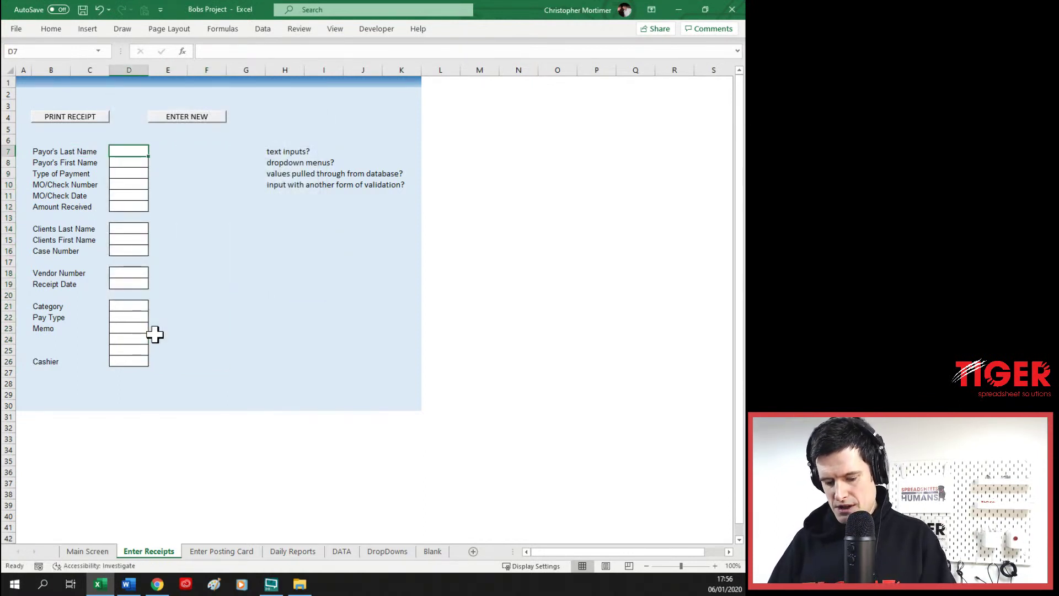
key("alt+h")
key("o")
key("w")
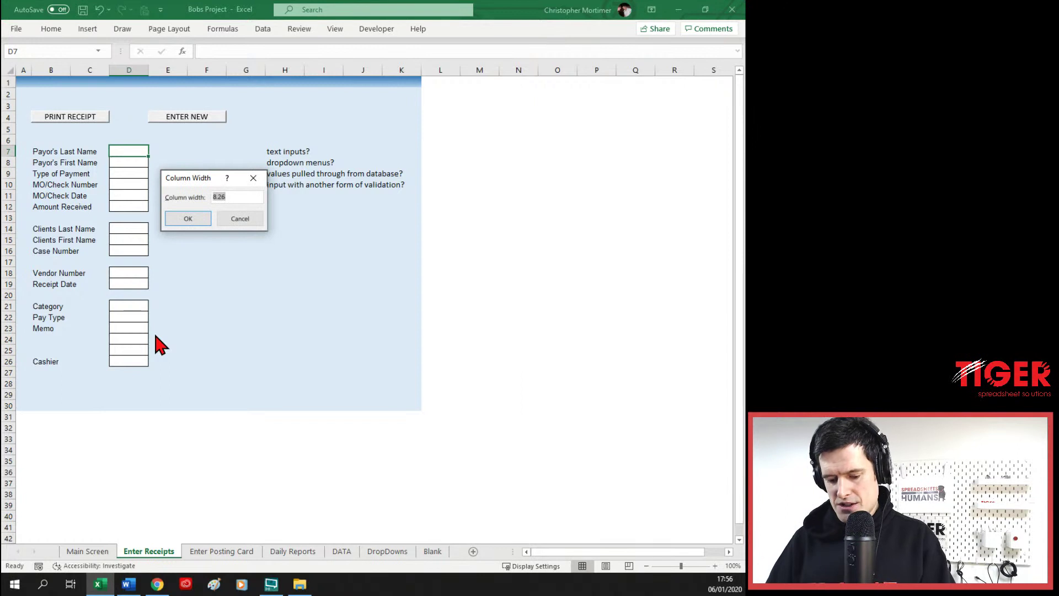
key("Return")
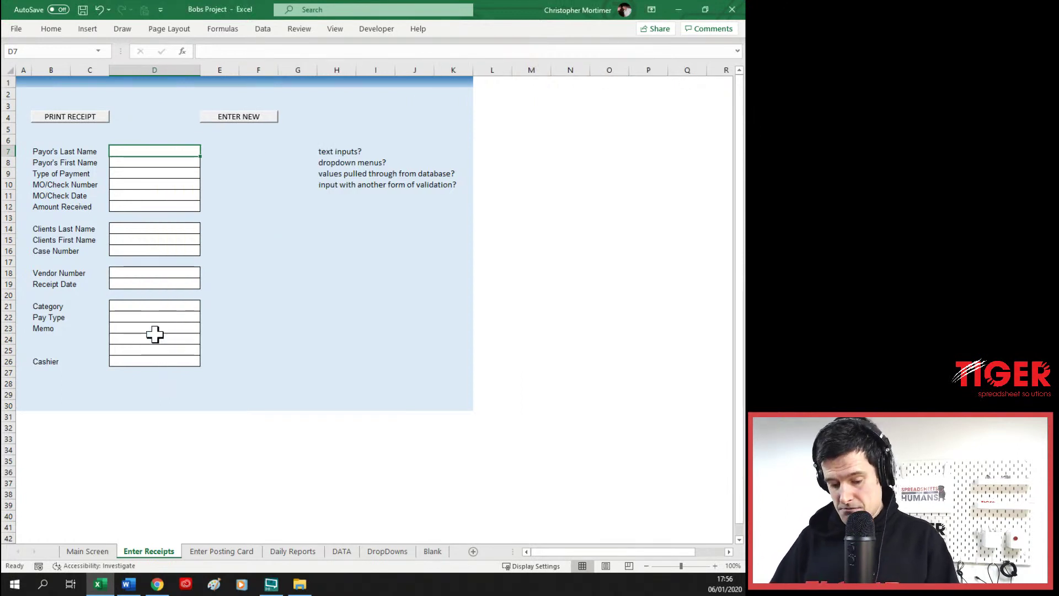
key("alt+h")
type("ow30")
key("Return")
key("Left")
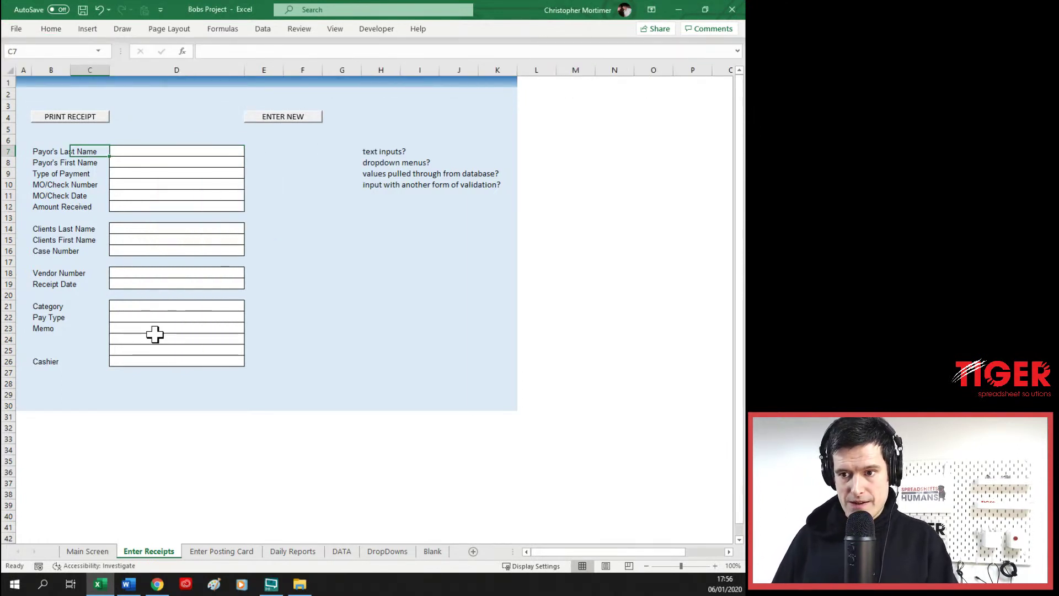
key("Left")
key("Left")
key("Right")
key("Right")
key("Down")
key("Down")
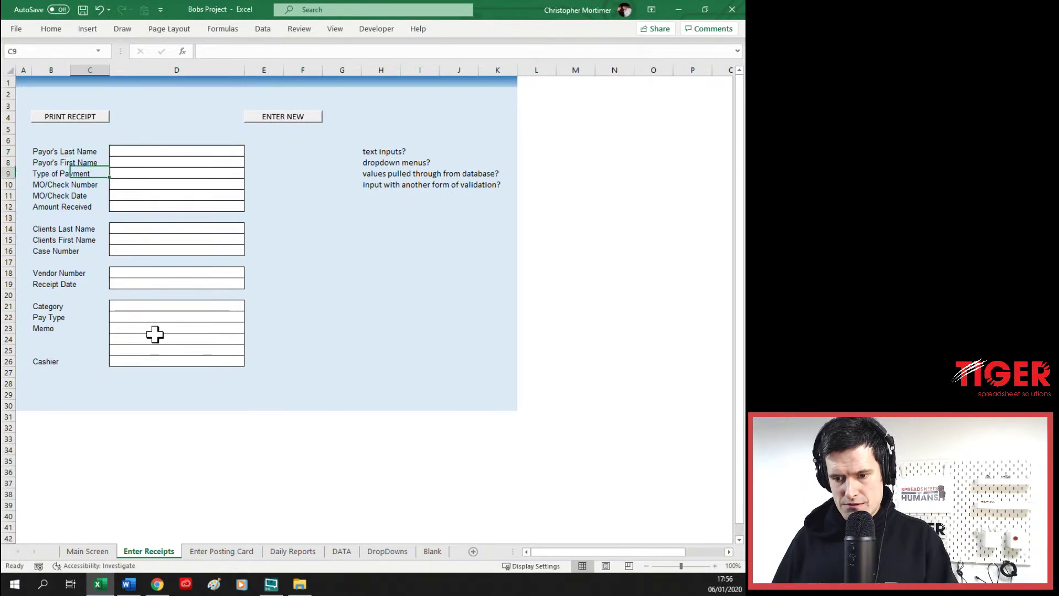
key("Down")
key("Down")
key("Down")
key("Down")
key("Down")
key("Up")
key("Up")
key("Up")
key("Up")
key("Up")
key("Up")
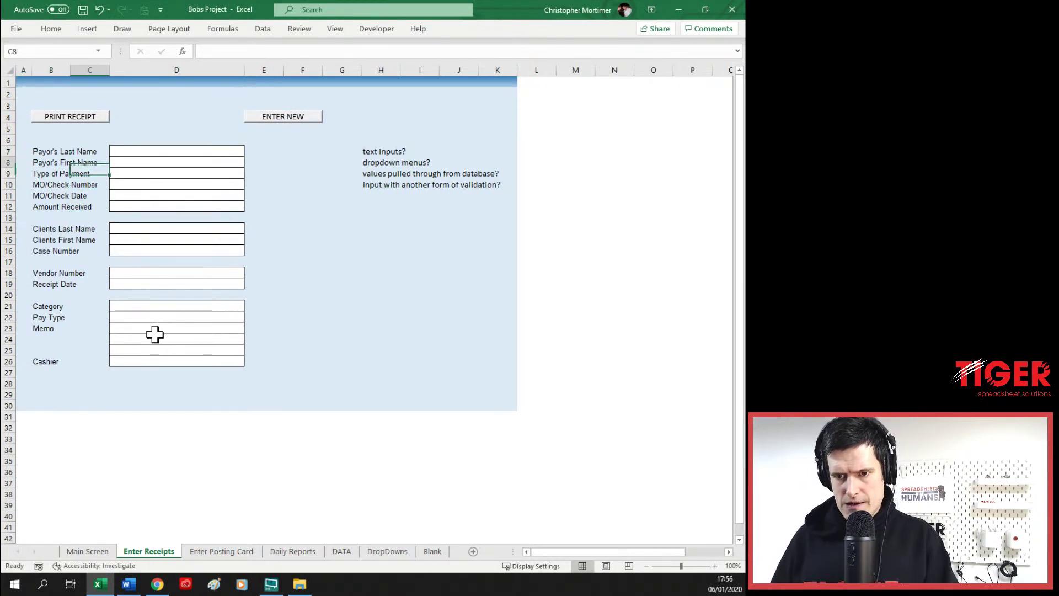
key("Right")
key("Up")
key("shift+Down")
key("shift+Down")
key("shift+Down")
key("shift+Down")
key("shift+Down")
key("shift+Down")
key("shift+Down")
key("shift+Down")
key("shift+Down")
key("shift+Down")
key("Up")
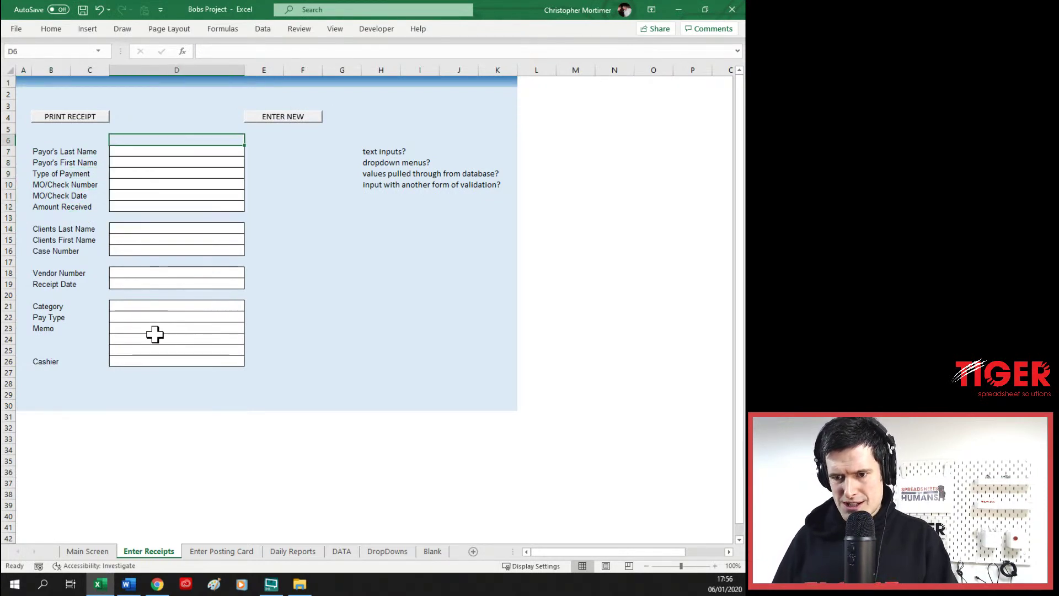
- Try a larger row height on the payor input rows 7 to 12
key("Down")
key("shift+Down")
key("shift+Down")
key("shift+Down")
key("shift+Down")
key("shift+Down")
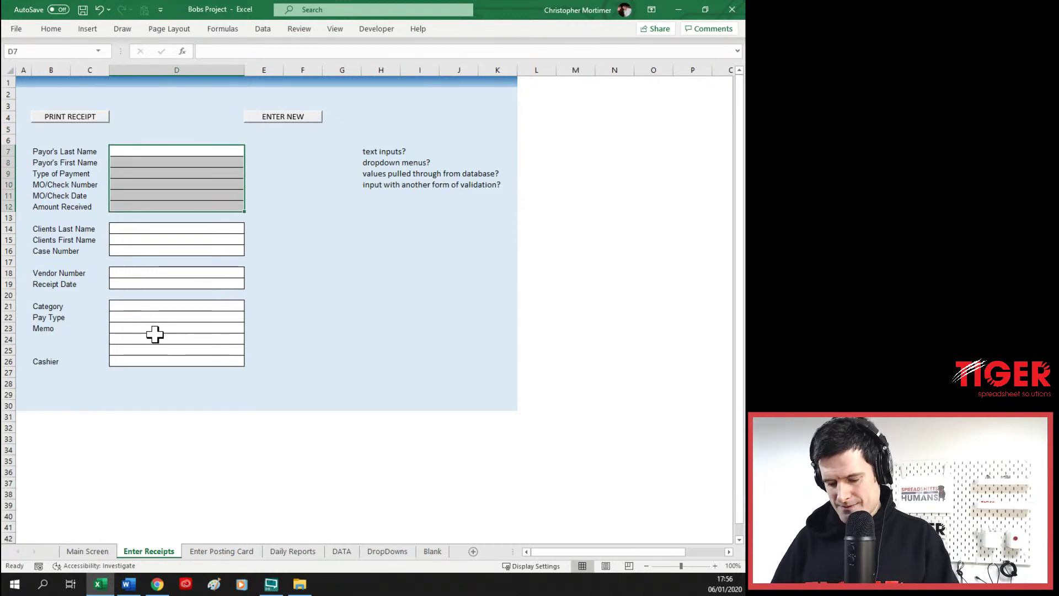
key("alt+h")
key("o")
key("h")
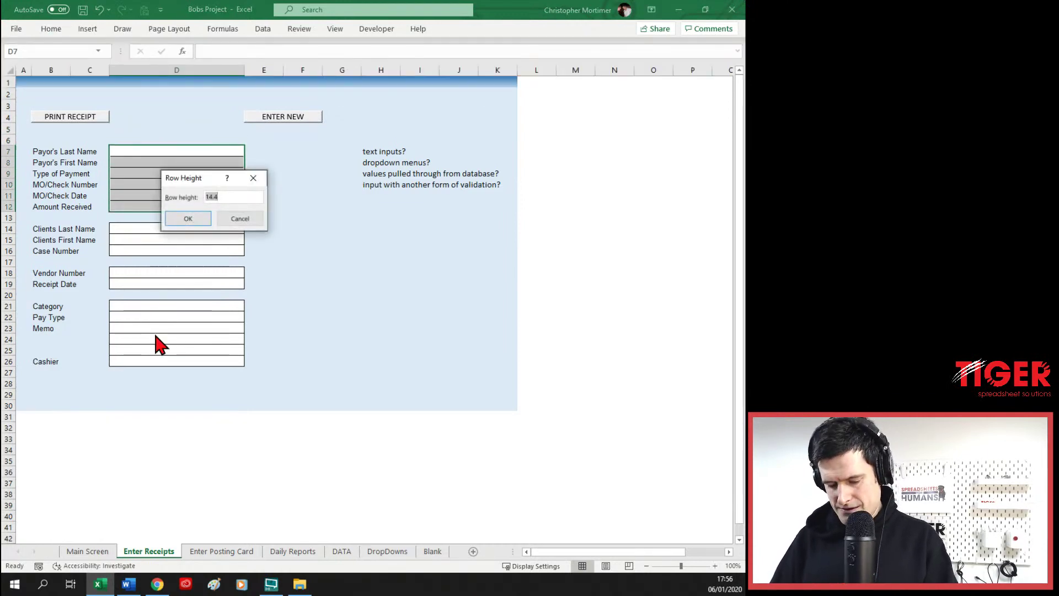
key("Return")
key("Down")
key("Down")
key("Down")
key("Down")
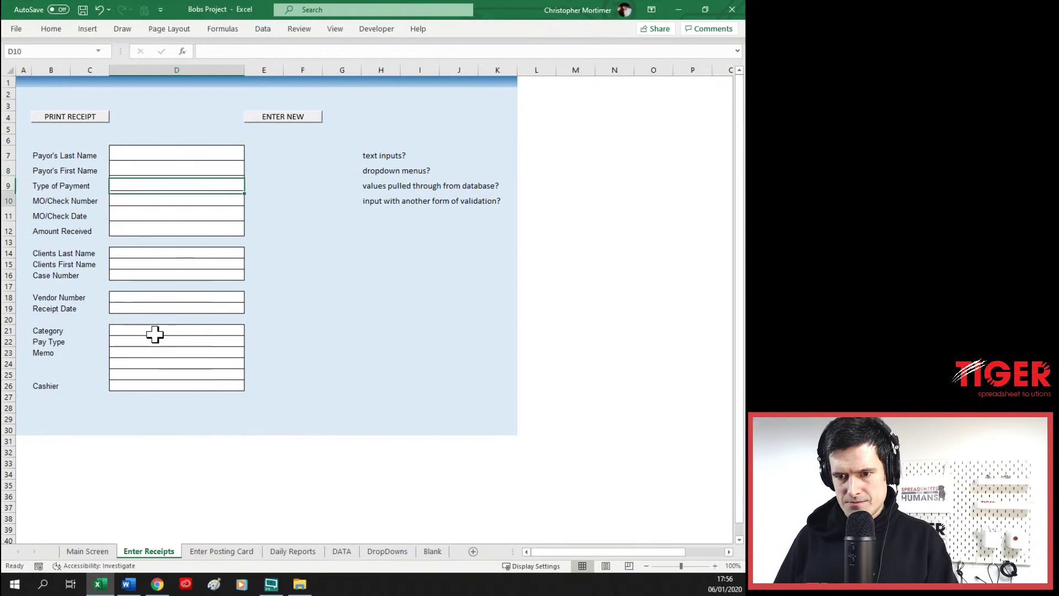
- Set the row height of the payor input rows 7 to 12 to 15
key("Up")
key("Up")
key("Up")
key("Up")
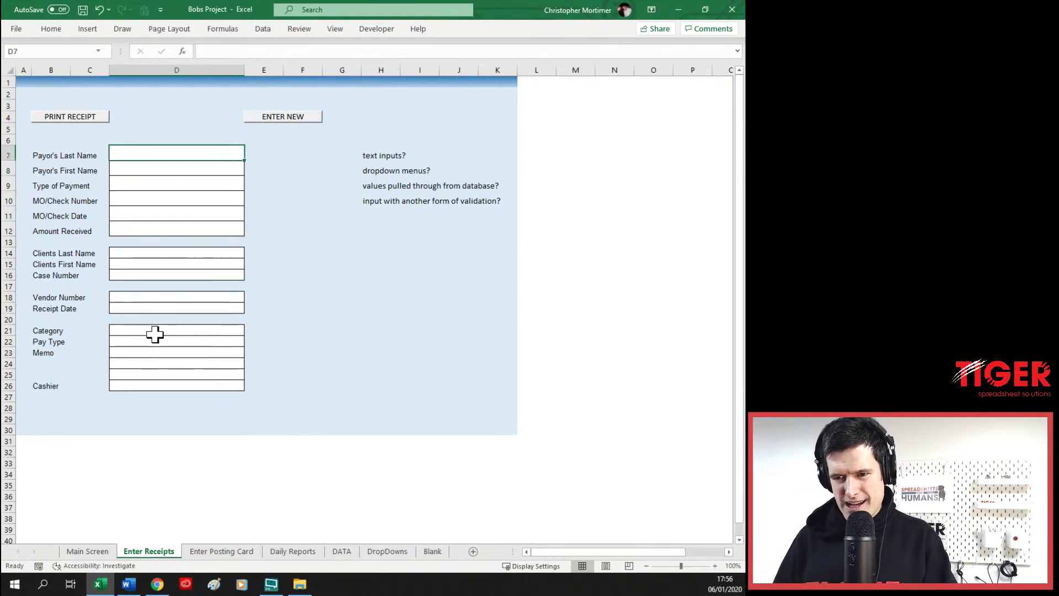
key("shift+Down")
key("shift+Down")
key("shift+Down")
key("shift+Down")
key("shift+Down")
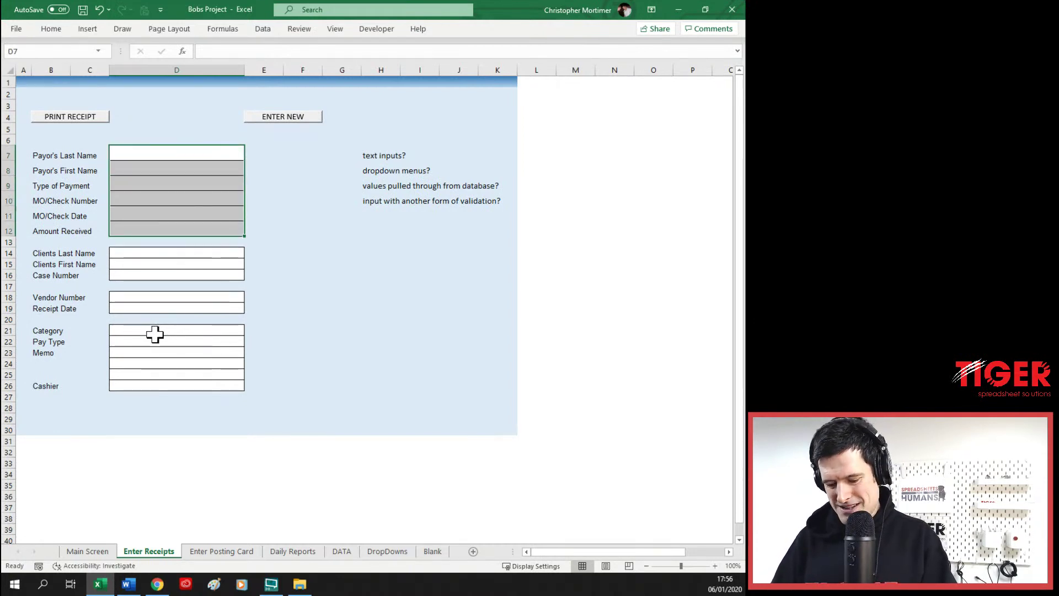
key("alt")
type("hoh1")
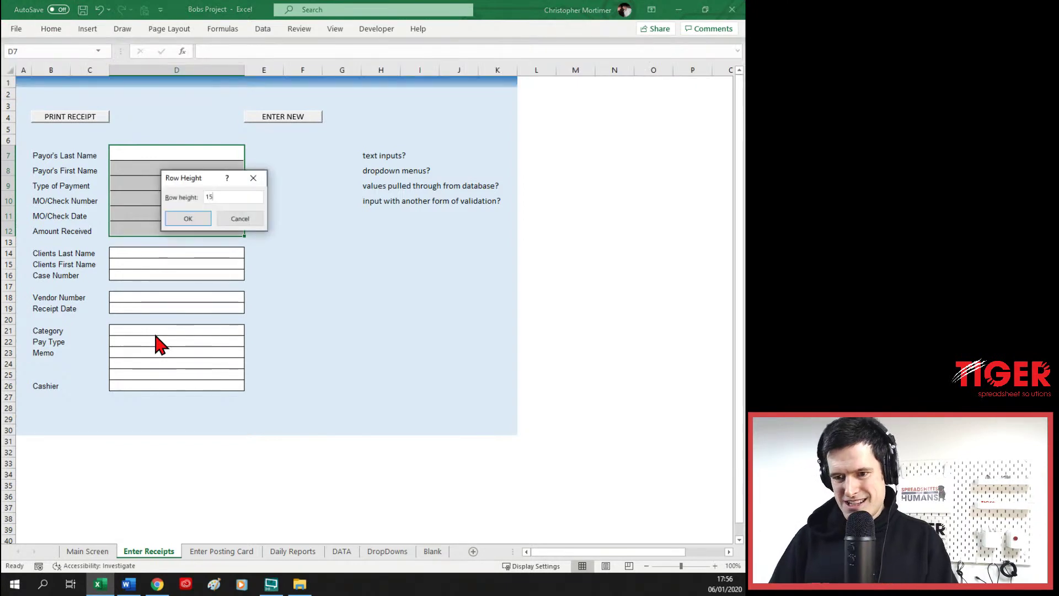
type("5")
key("Return")
- Repeat the row height setting on the client and case number rows 14 to 16
key("Down")
key("Down")
key("Down")
key("Down")
key("Down")
key("Down")
key("Down")
key("Down")
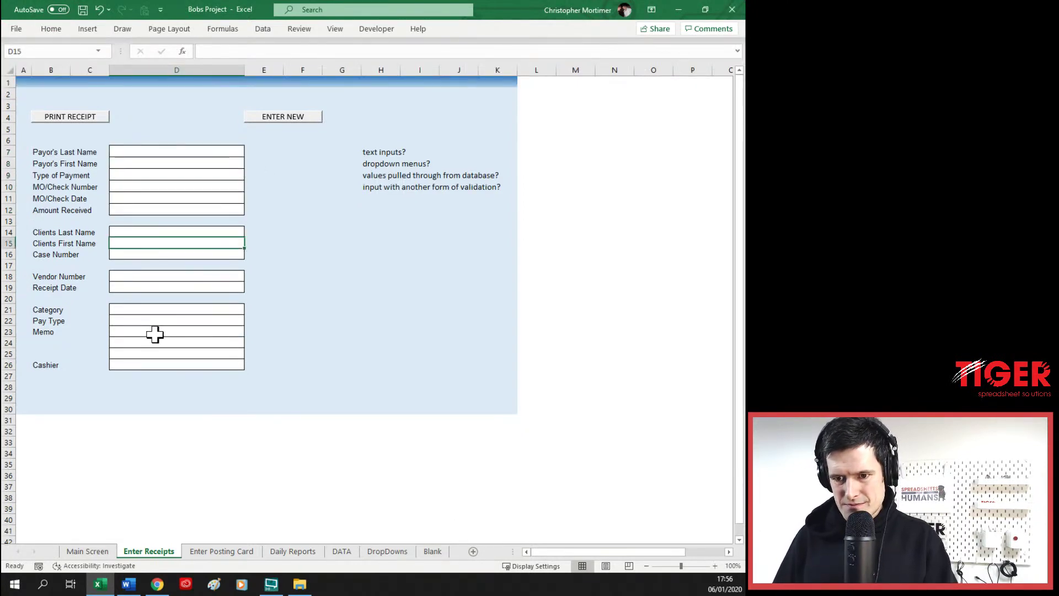
key("Up")
key("shift+Down")
key("shift+Down")
key("F4")
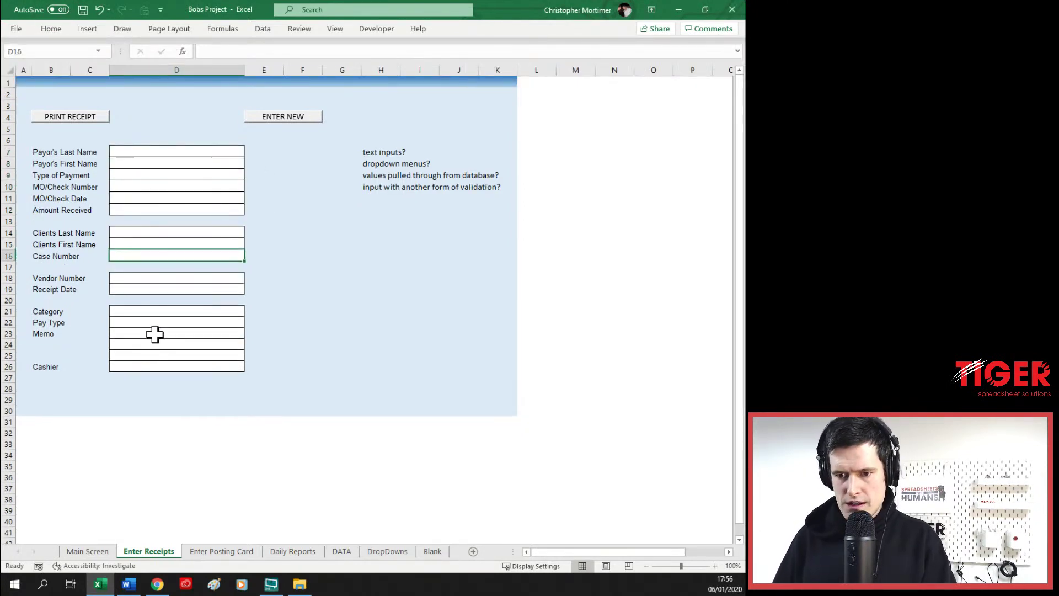
- Repeat the row height setting on the Category to Cashier rows 21 to 26
key("Down")
key("Down")
key("Down")
key("Down")
key("Down")
key("Down")
key("Down")
key("shift+Down")
key("shift+Down")
key("shift+Down")
key("shift+Down")
key("shift+Down")
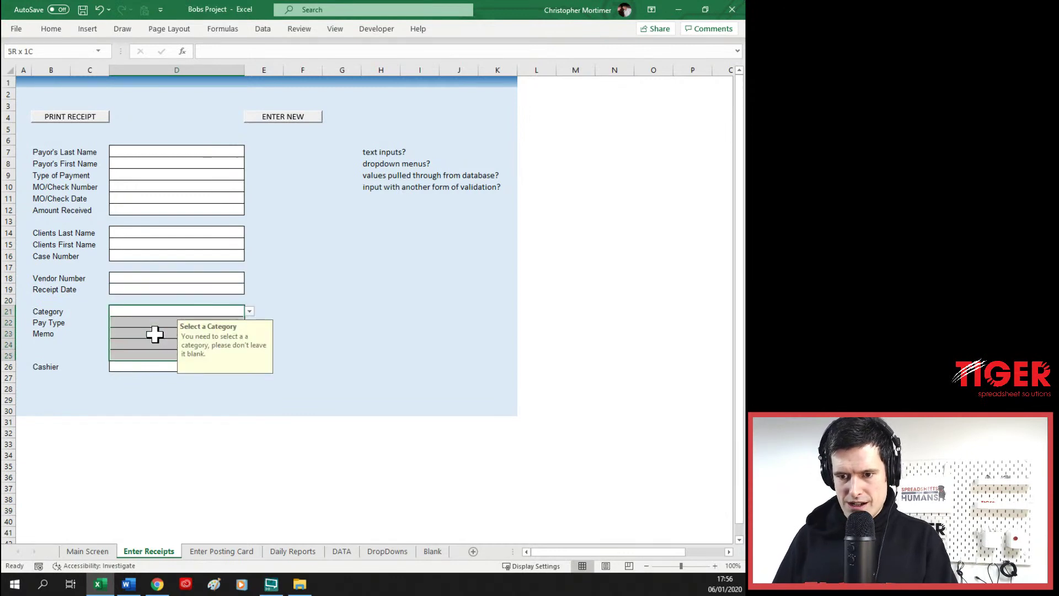
key("F4")
key("Up")
key("Up")
key("Up")
key("Up")
key("Up")
key("Up")
key("Up")
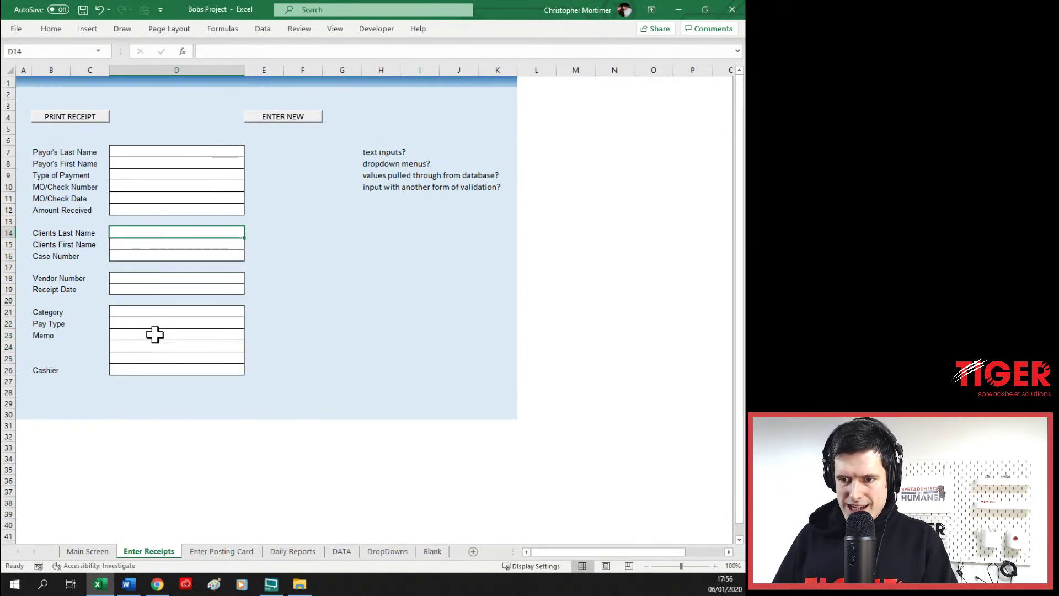
key("Up")
key("shift+space")
key("Down")
key("Down")
key("Down")
key("Down")
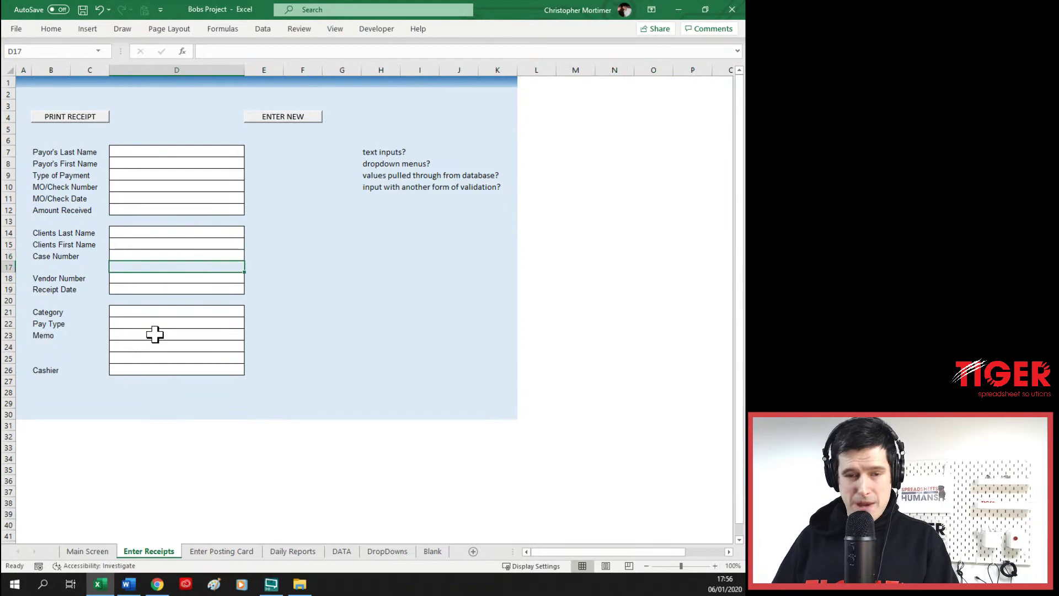
key("shift+space")
key("Down")
key("Down")
key("Down")
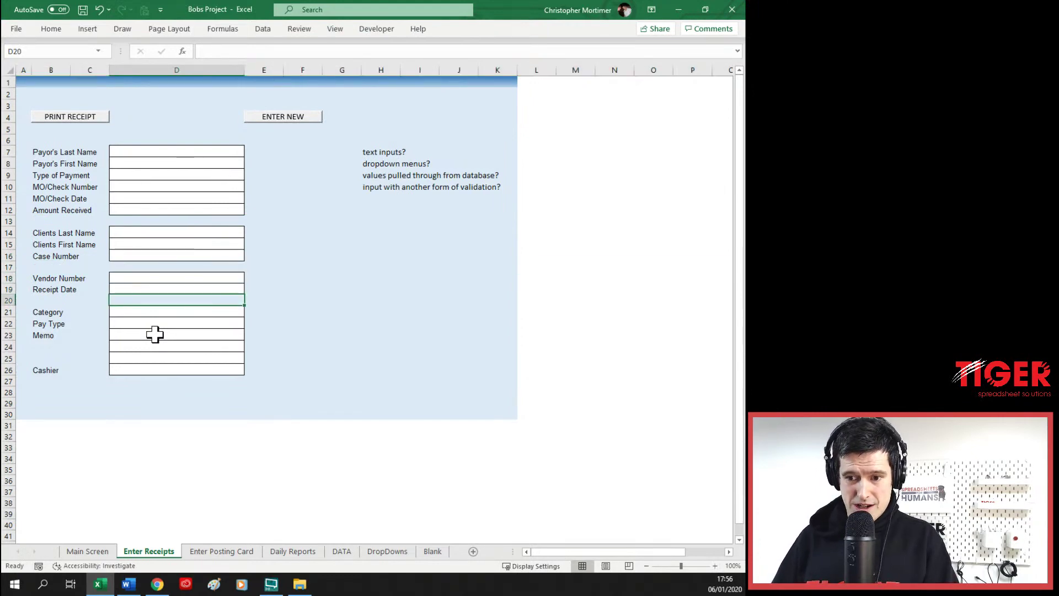
key("shift+space")
key("F4")
- Set the height of the blank spacer row 13, below Amount Received, to 10
key("Up")
key("Up")
key("Up")
key("Up")
key("Up")
key("Up")
key("Up")
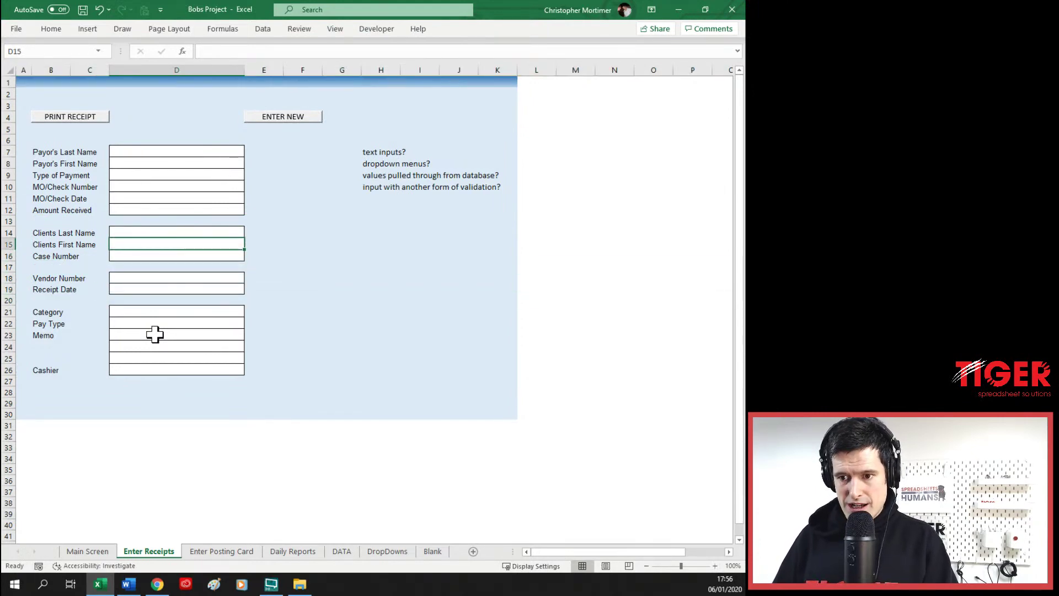
key("alt+h")
type("oh10")
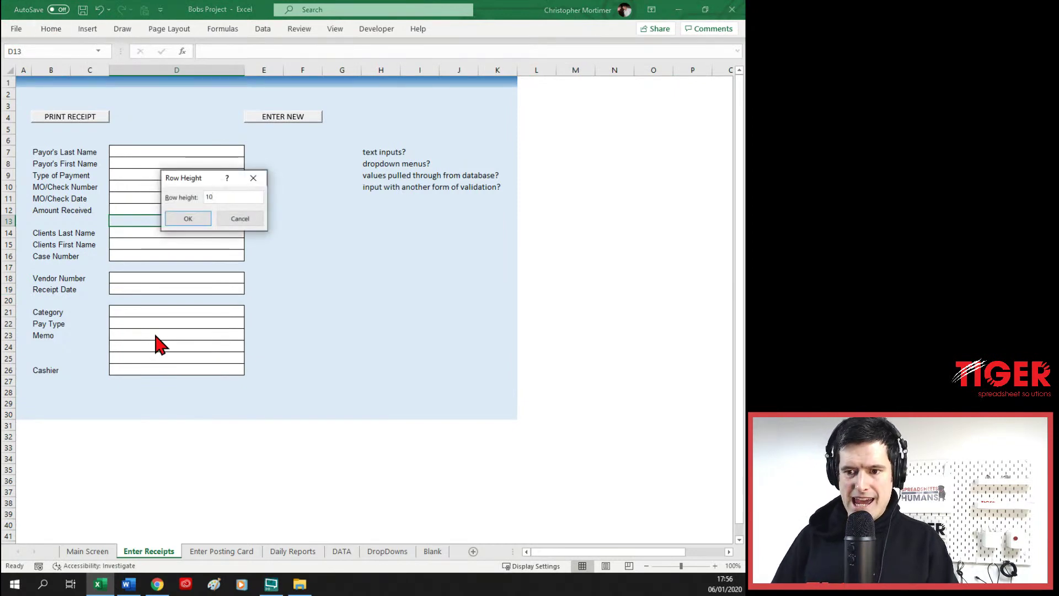
key("Return")
- Repeat the reduced row height on the blank spacer rows 17 and 20
key("Down")
key("Down")
key("Down")
key("Down")
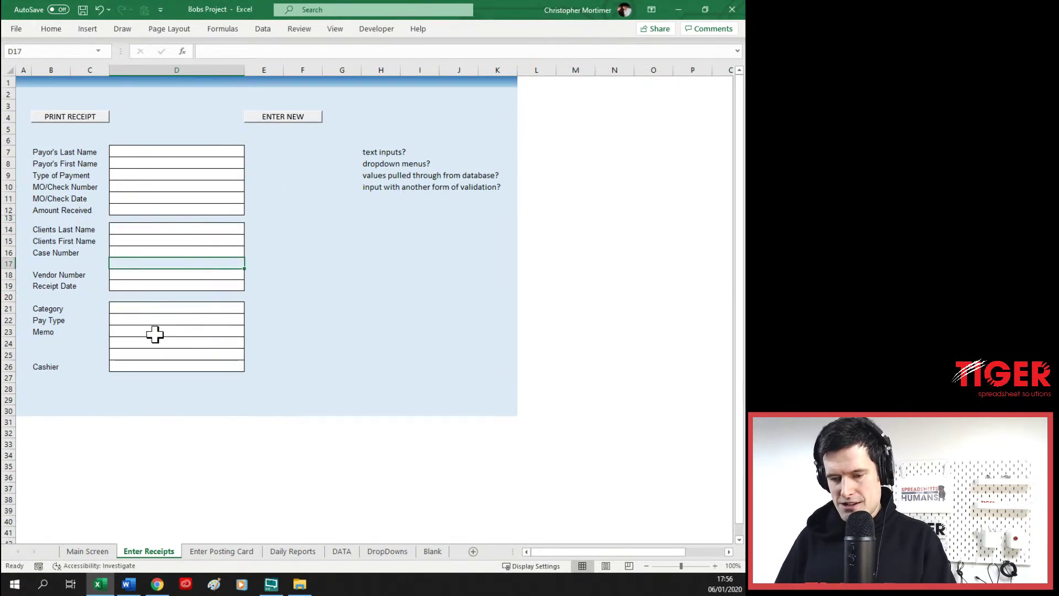
key("F4")
key("Down")
key("Down")
key("Down")
key("F4")
key("Up")
key("Up")
key("Up")
key("Up")
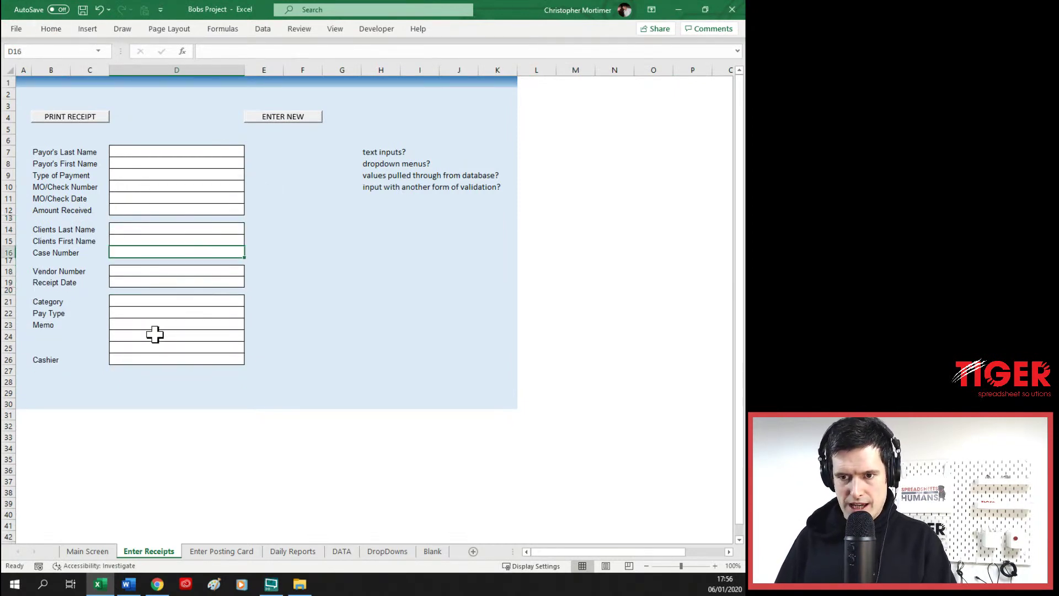
key("Up")
key("Up")
key("Up")
key("Up")
key("Up")
key("Up")
key("Up")
key("Up")
key("Up")
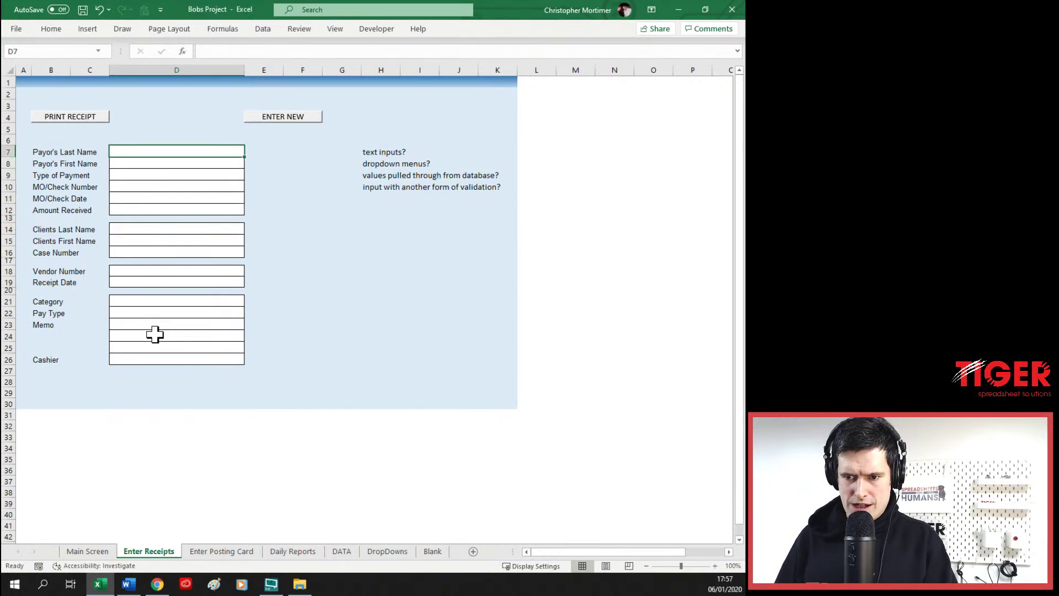
key("Down")
key("Down")
key("Down")
key("Down")
key("Up")
key("Up")
key("Up")
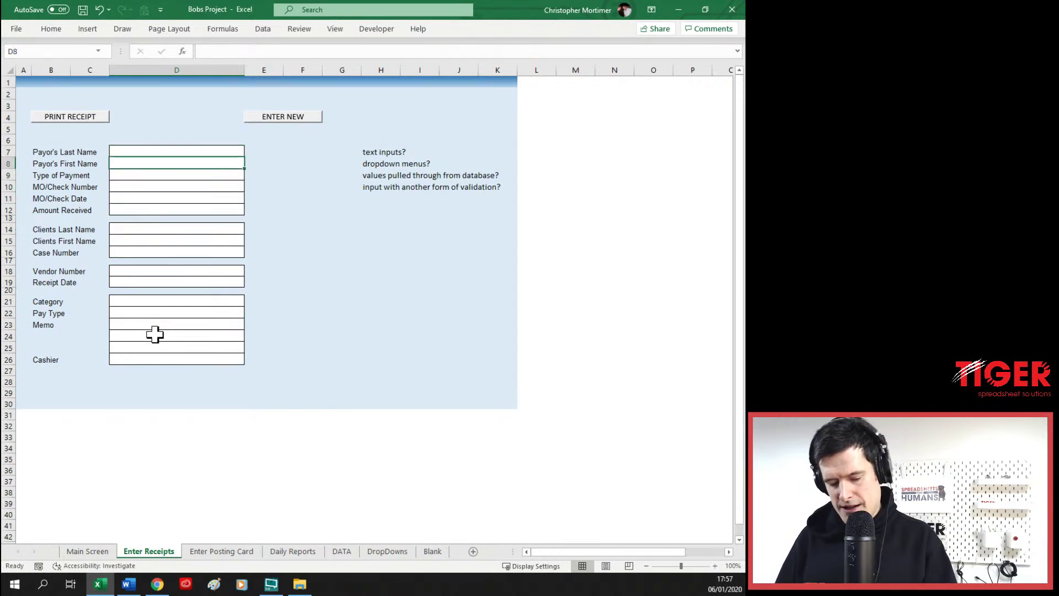
- Clear the four planning notes about input types in H7:H10
key("Right")
key("Right")
key("Right")
key("Right")
key("Right")
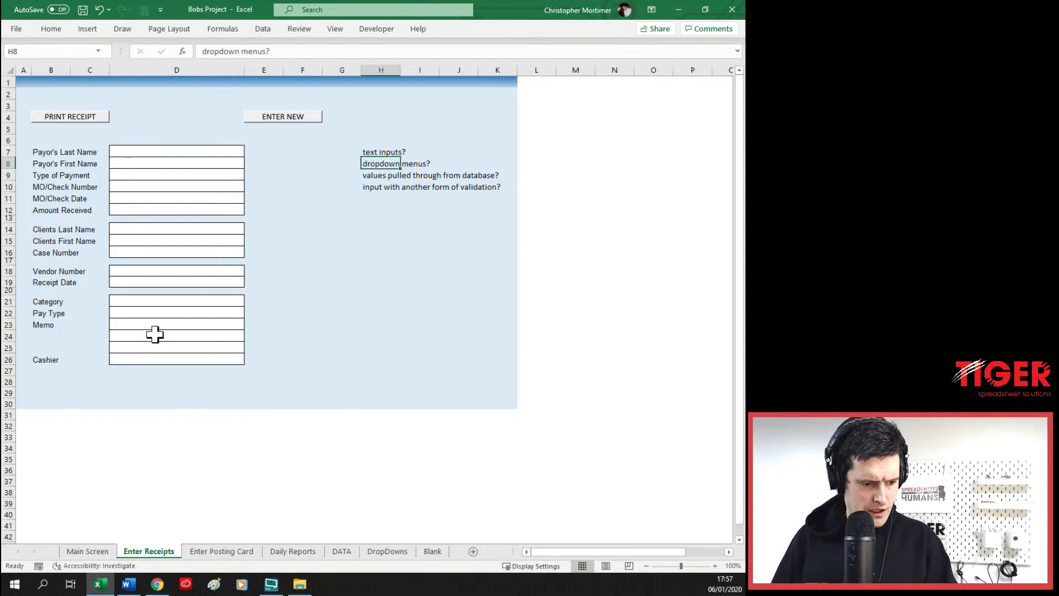
key("Up")
key("Left")
key("Left")
key("Right")
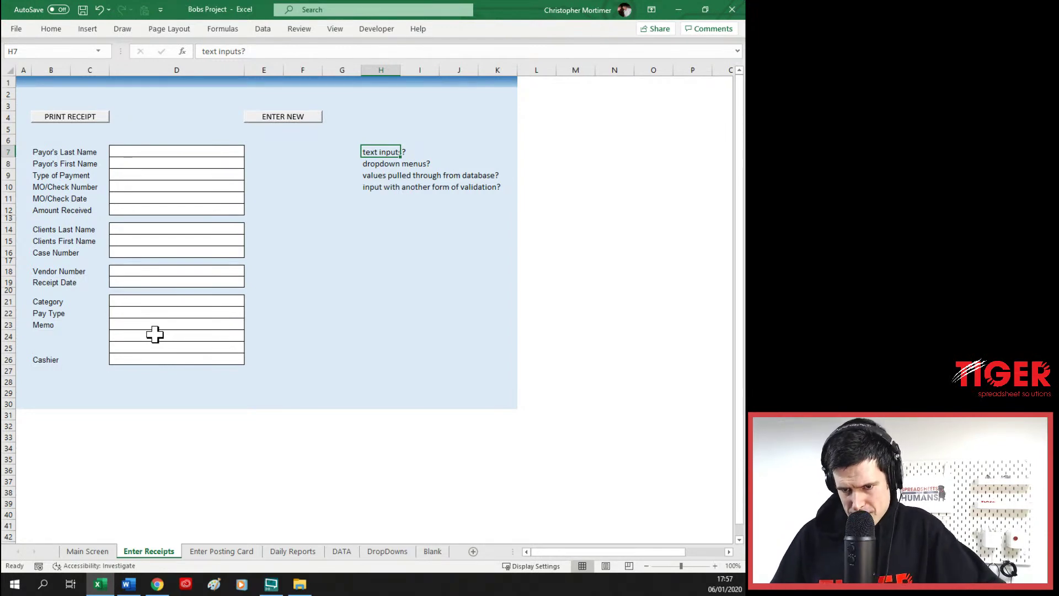
key("shift+Down")
key("shift+Down")
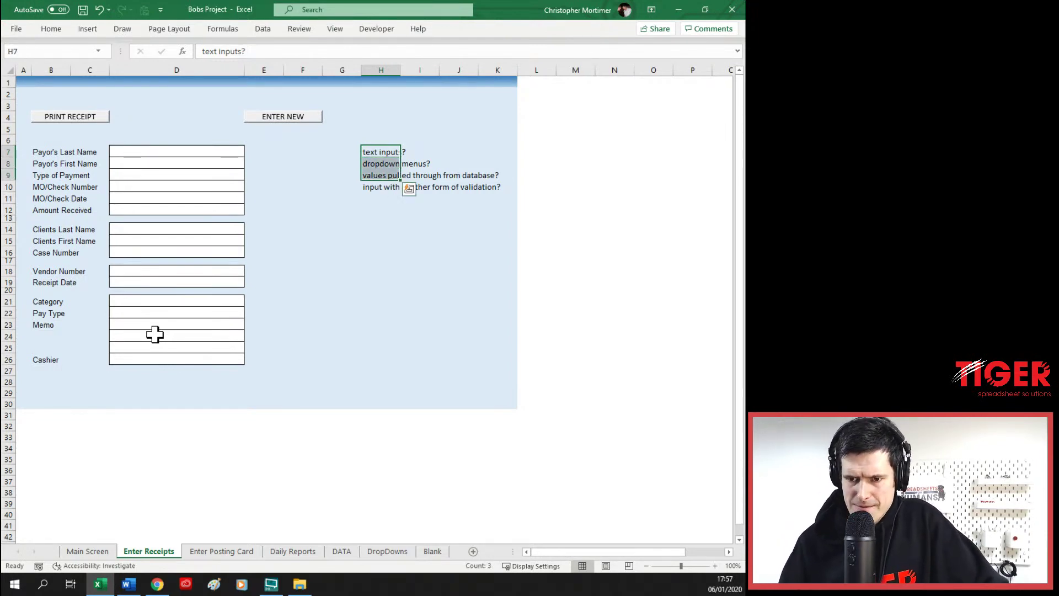
key("shift+Up")
key("shift+Up")
key("shift+Down")
key("shift+Down")
key("shift+Down")
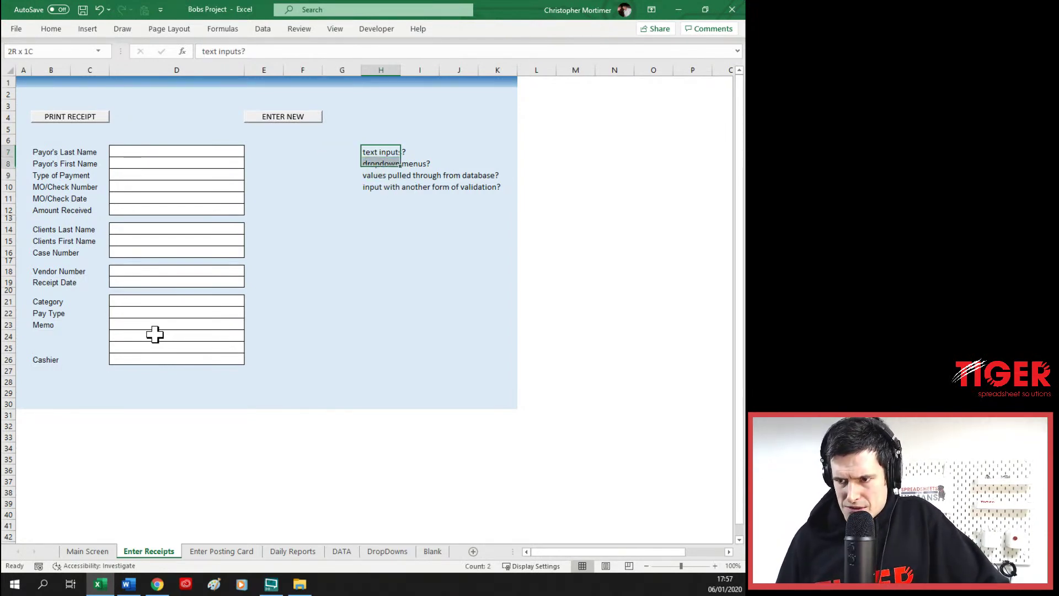
key("Delete")
key("Left")
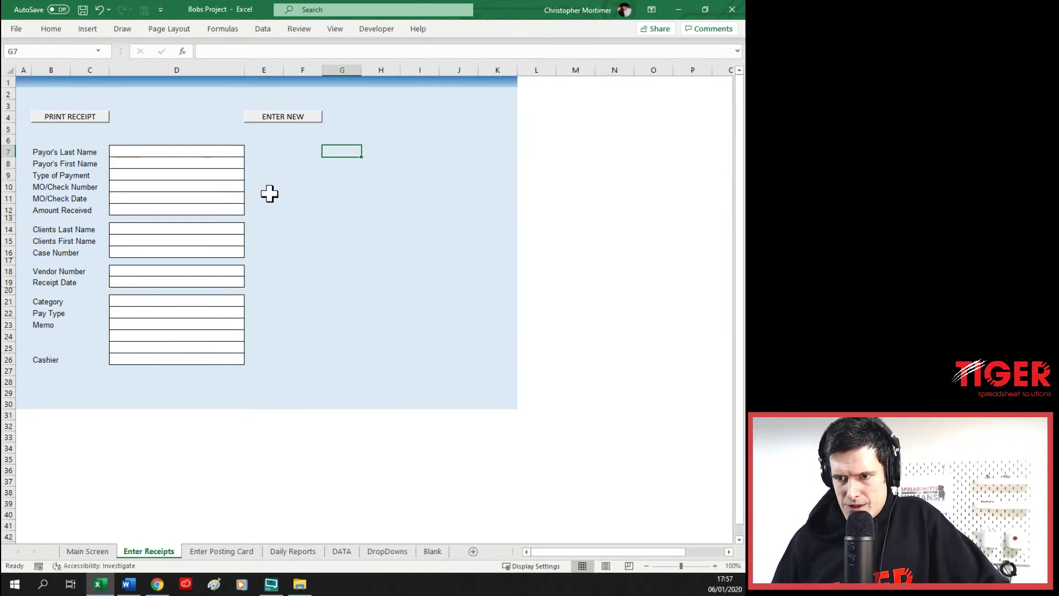
- Move the ENTER NEW button directly beneath the PRINT RECEIPT button and deselect it
right_click(290, 117)
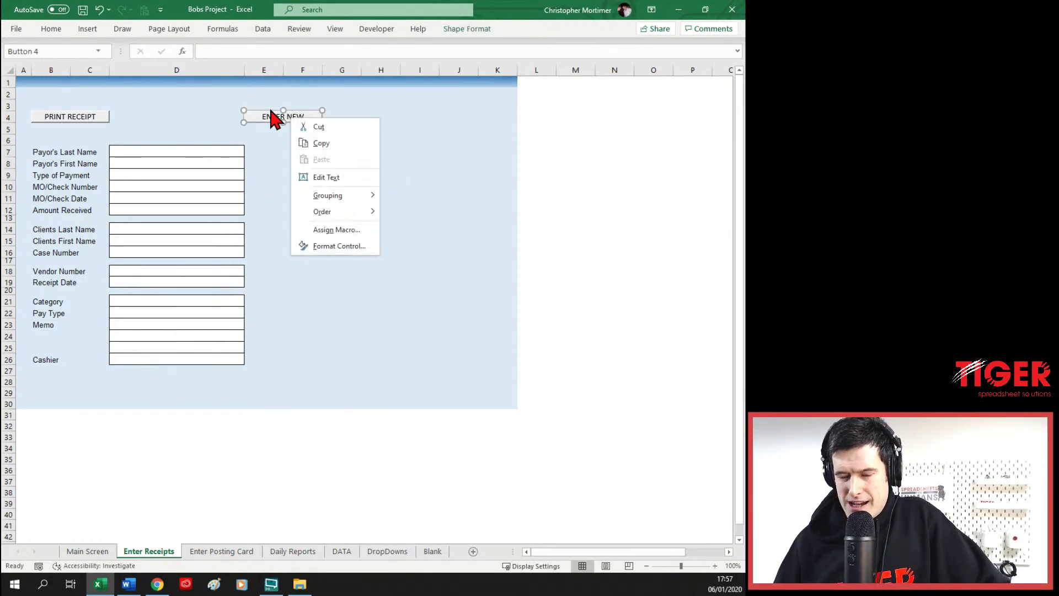
key("Escape")
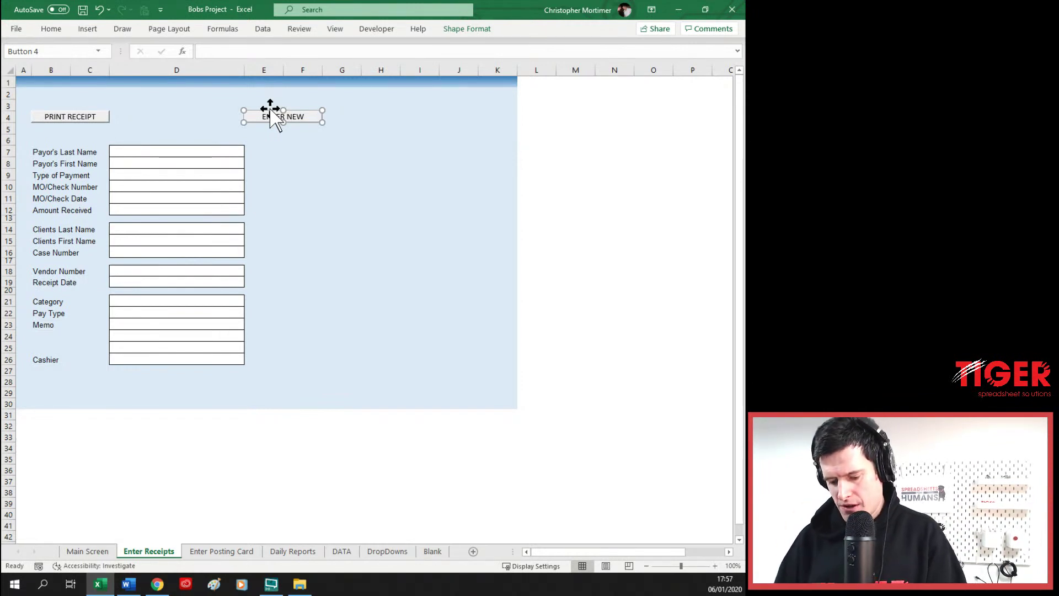
left_click_drag(270, 110, 58, 122)
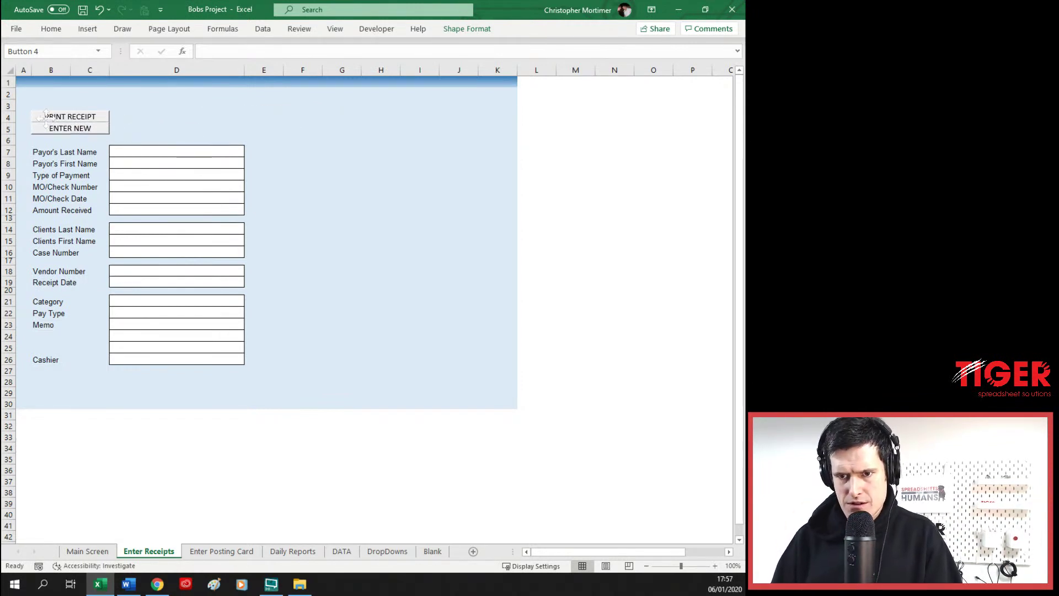
key("Escape")
left_click(170, 121)
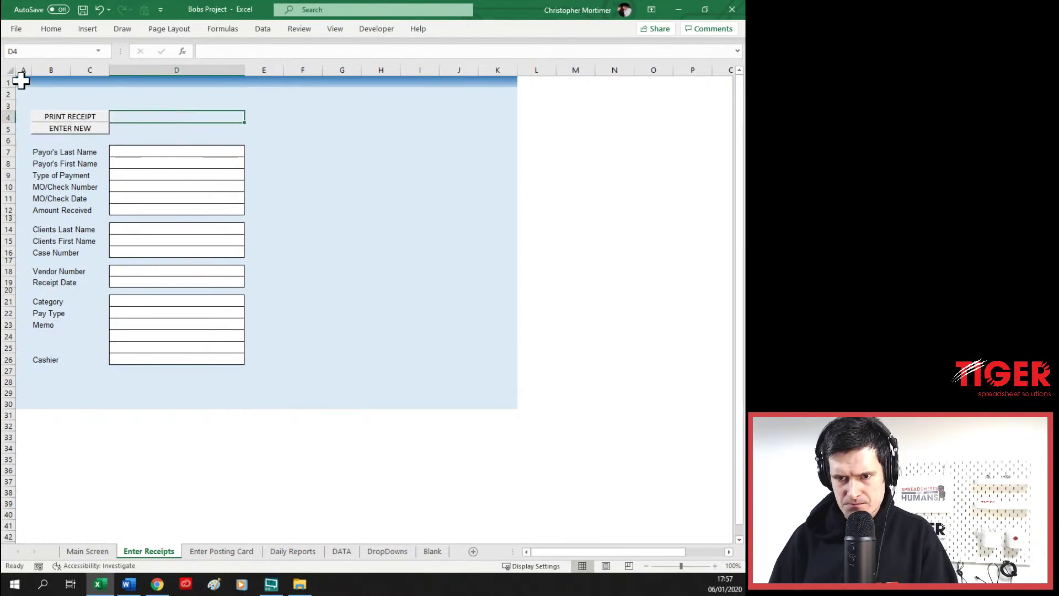
- Insert two blank columns at the far edge of the sheet, before column A
left_click(21, 74)
left_click_drag(21, 74, 21, 68)
key("ctrl+plus")
key("ctrl+plus")
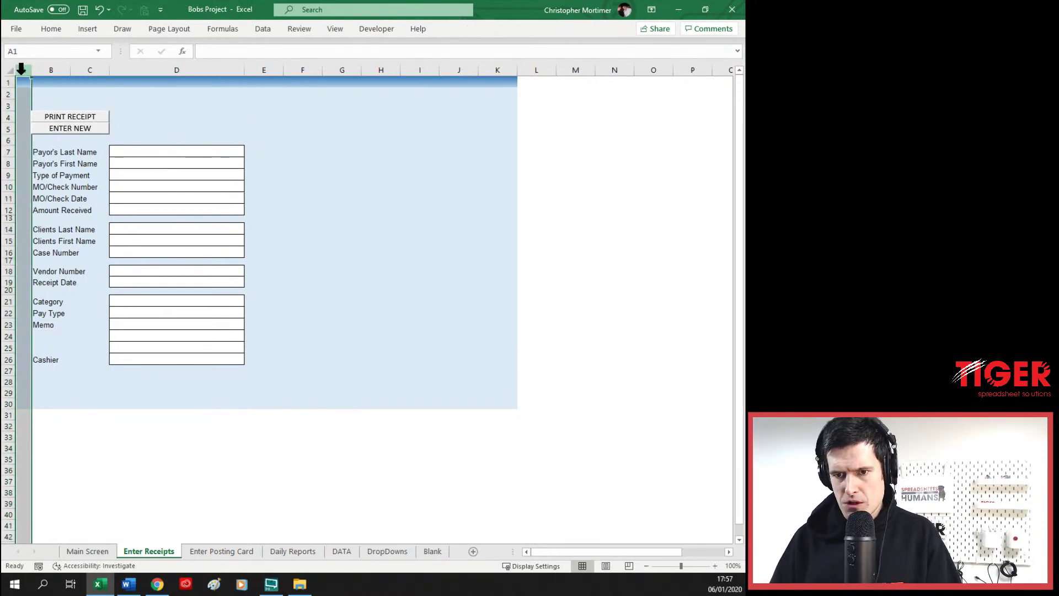
- Set the width of columns A to C to 3
key("ctrl+Home")
key("shift+Right")
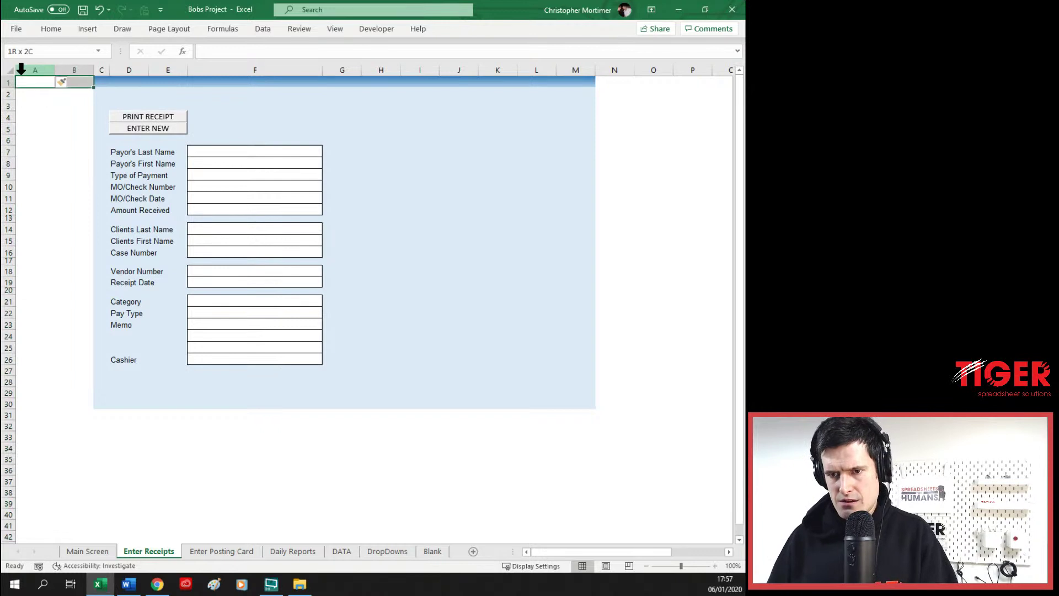
key("alt+h")
type("ow")
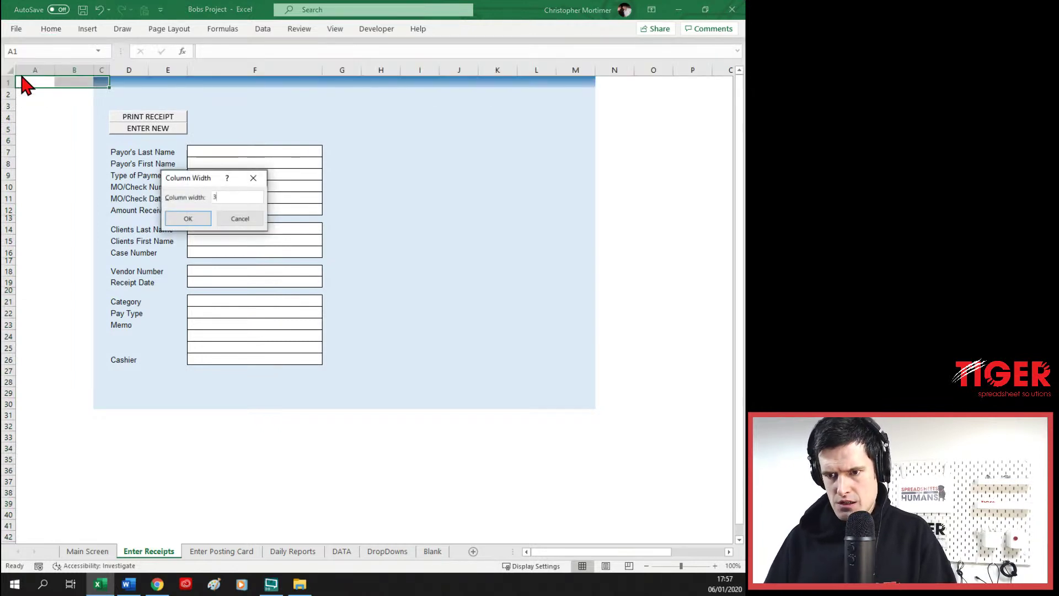
type("3")
key("Return")
key("Down")
key("Right")
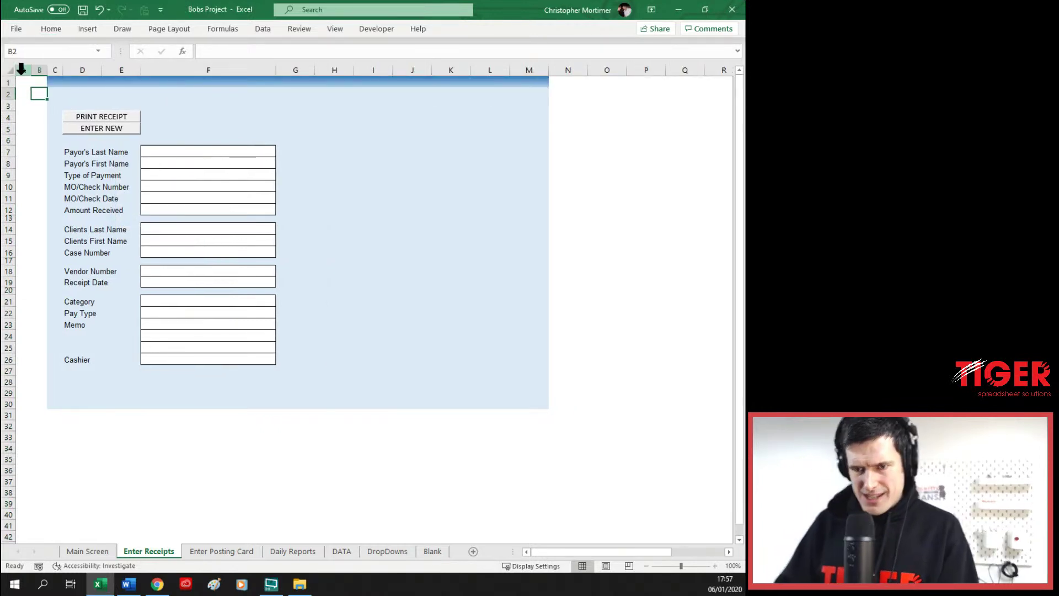
key("Left")
key("Up")
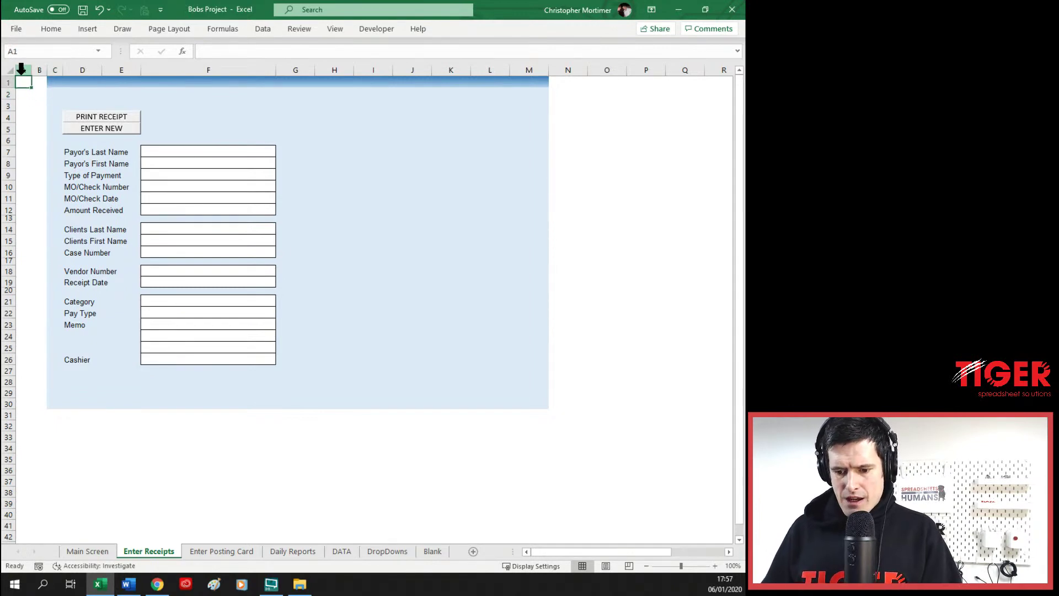
key("Right")
key("Right")
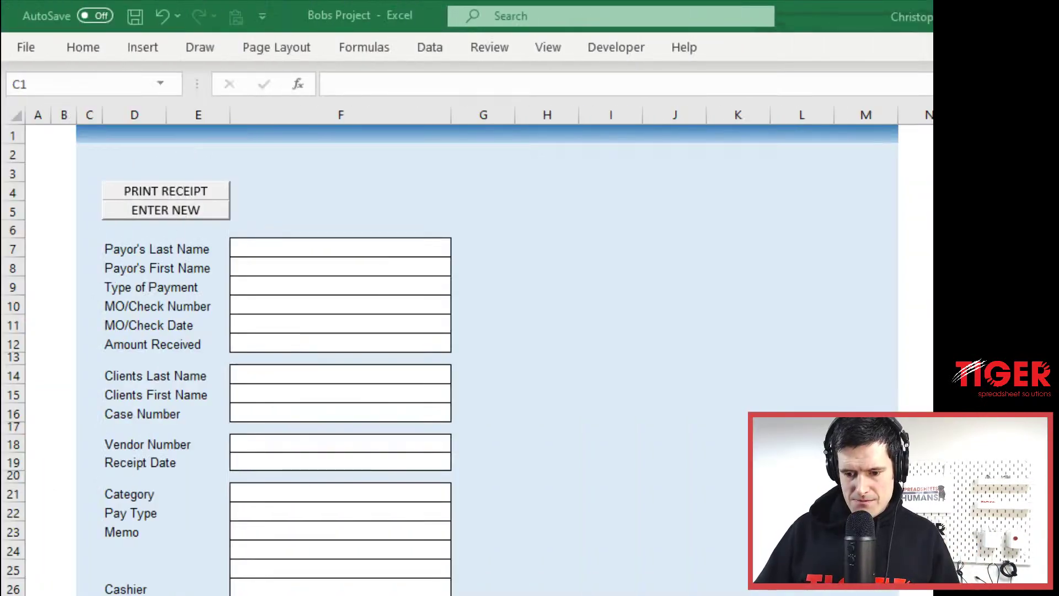
left_click(85, 137)
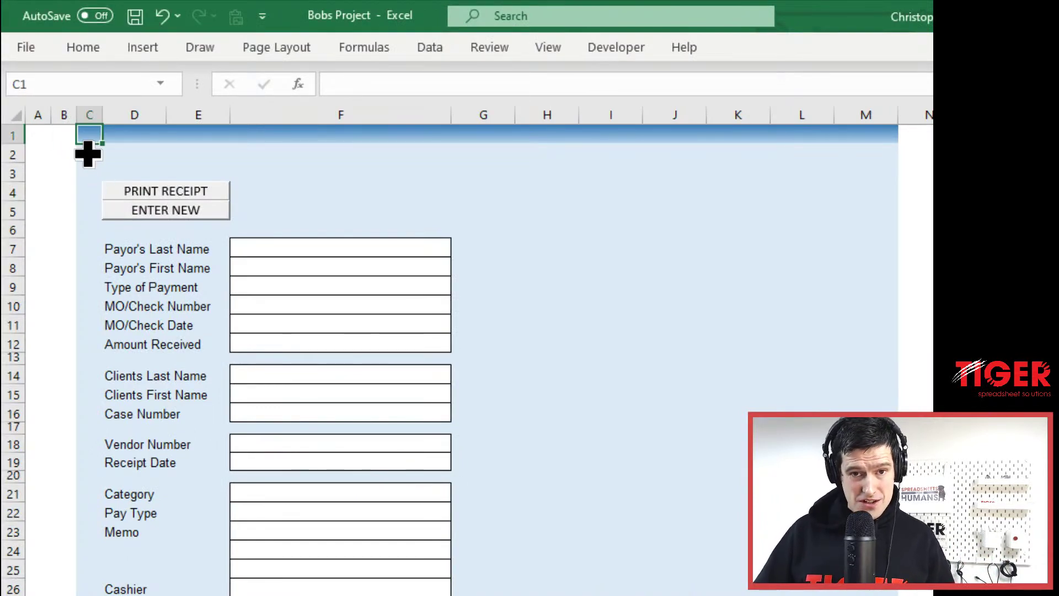
key("Down")
key("Right")
key("Right")
key("Right")
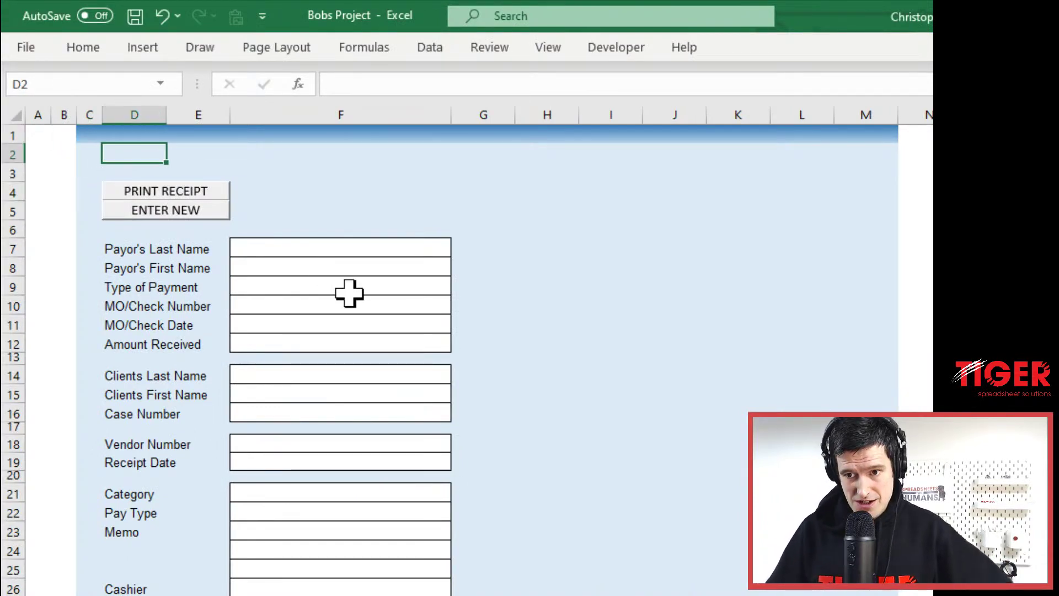
key("Left")
key("Left")
key("Left")
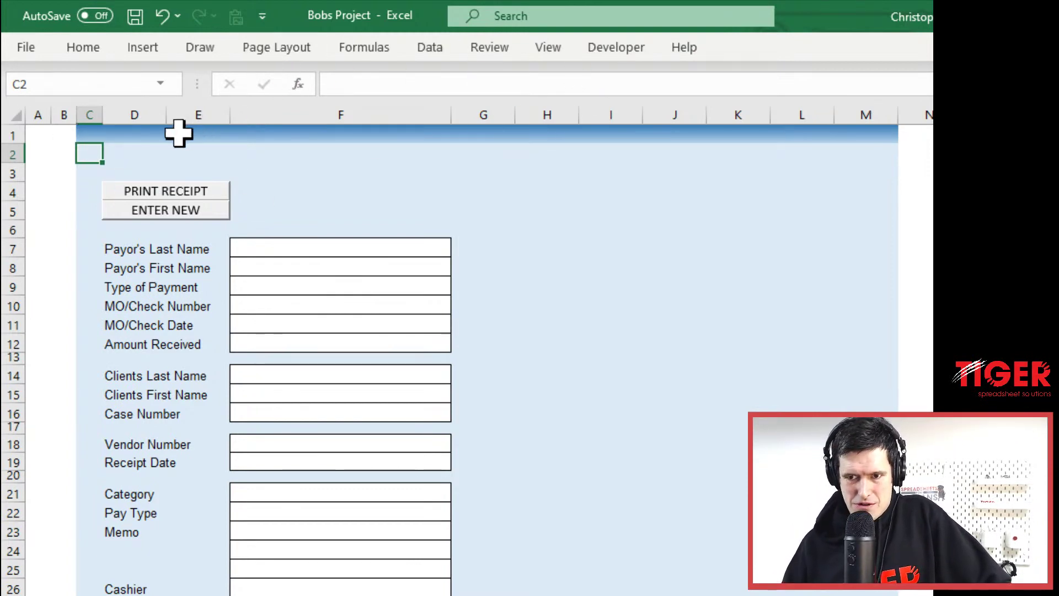
- Remove the fill colour from the header band in C1:M2
left_click(269, 104)
key("Up")
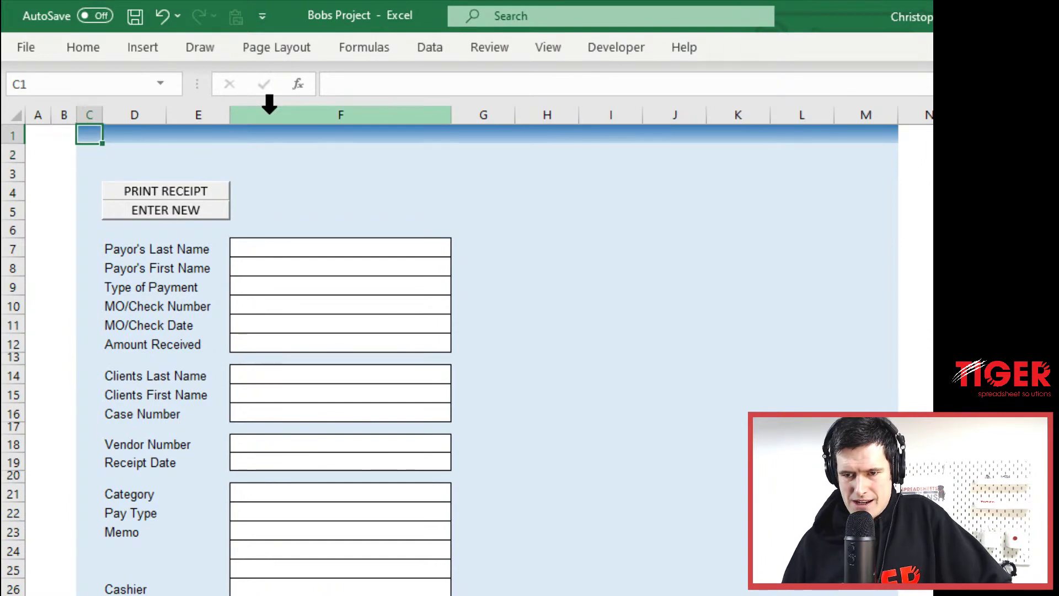
key("shift+Right")
key("shift+Right")
key("shift+Right")
key("shift+Right")
key("shift+Right")
key("shift+Right")
key("shift+Right")
key("shift+Right")
key("shift+Right")
key("shift+Right")
key("shift+Down")
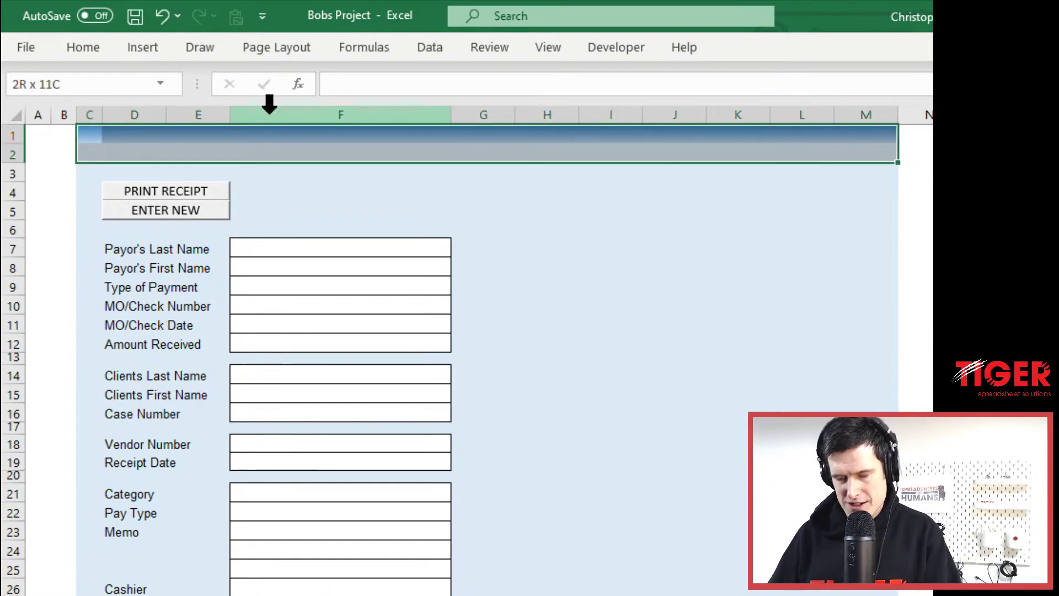
key("alt+h")
key("h")
key("n")
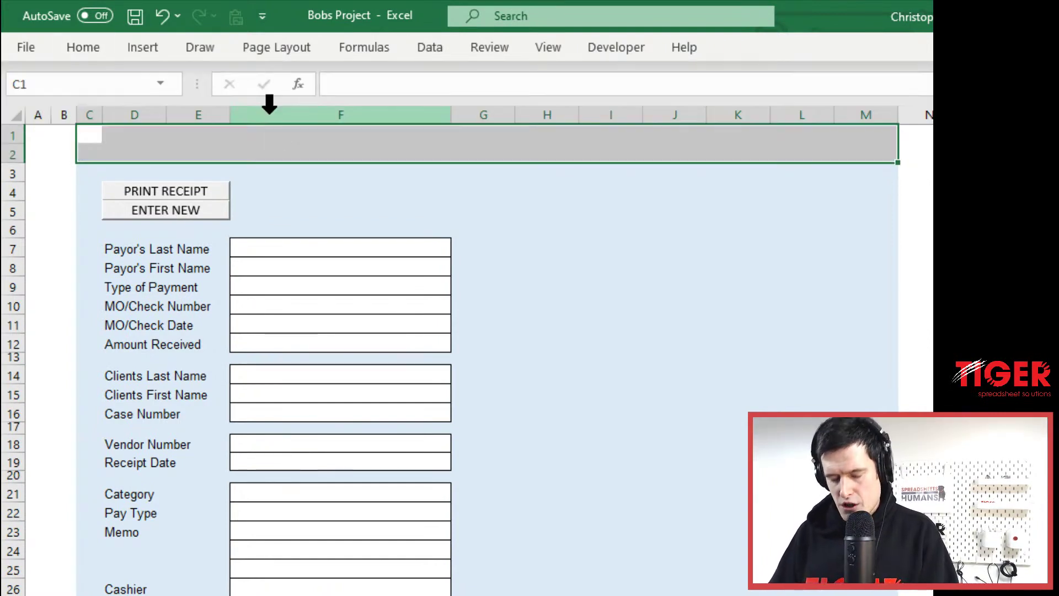
- Insert a blank row at row 2, above the blue form area
key("Left")
key("Down")
key("Right")
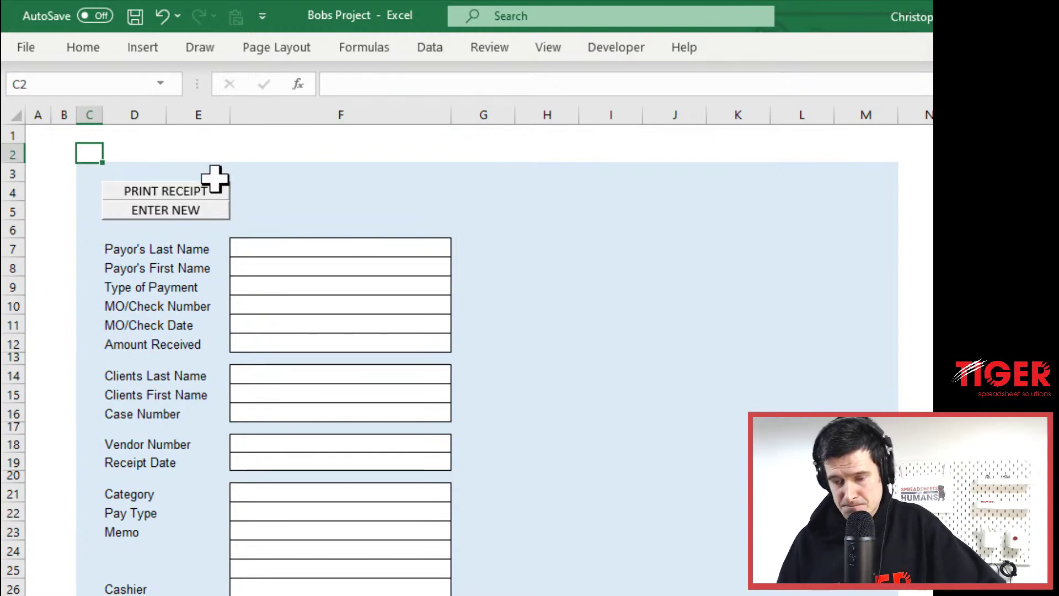
key("shift+space")
key("ctrl+shift+plus")
key("Down")
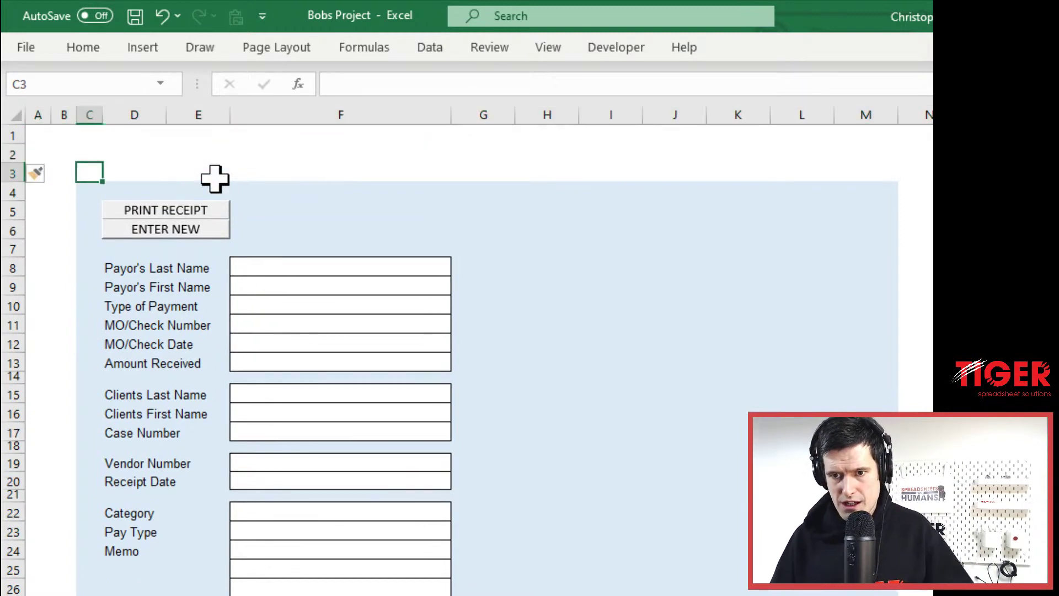
- Draw a rectangle with one rounded and one snipped top corner in rows 2–3 above the form, and place a copy beside it
left_click(626, 49)
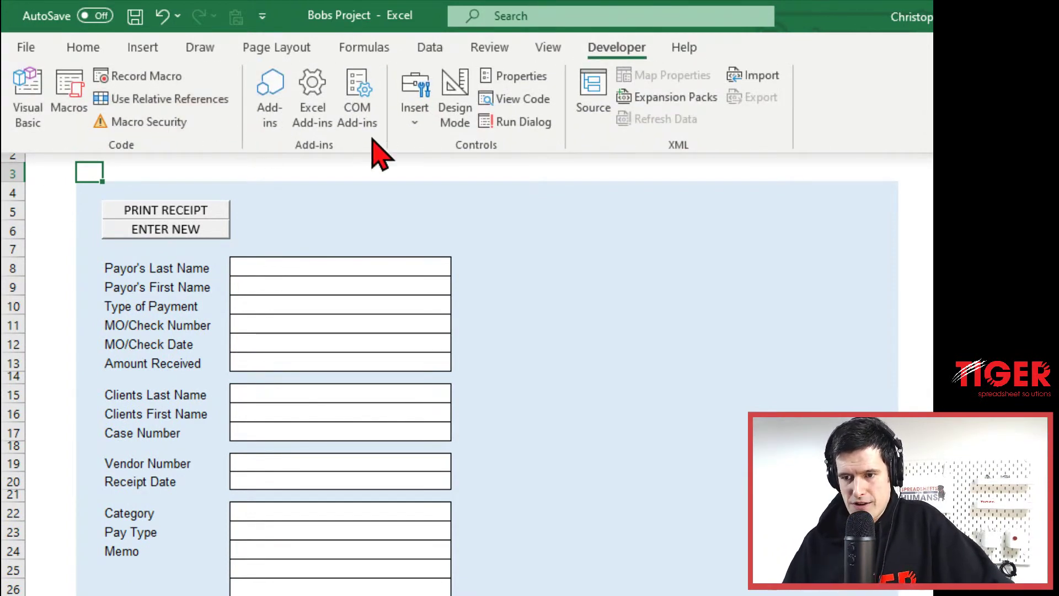
left_click(420, 130)
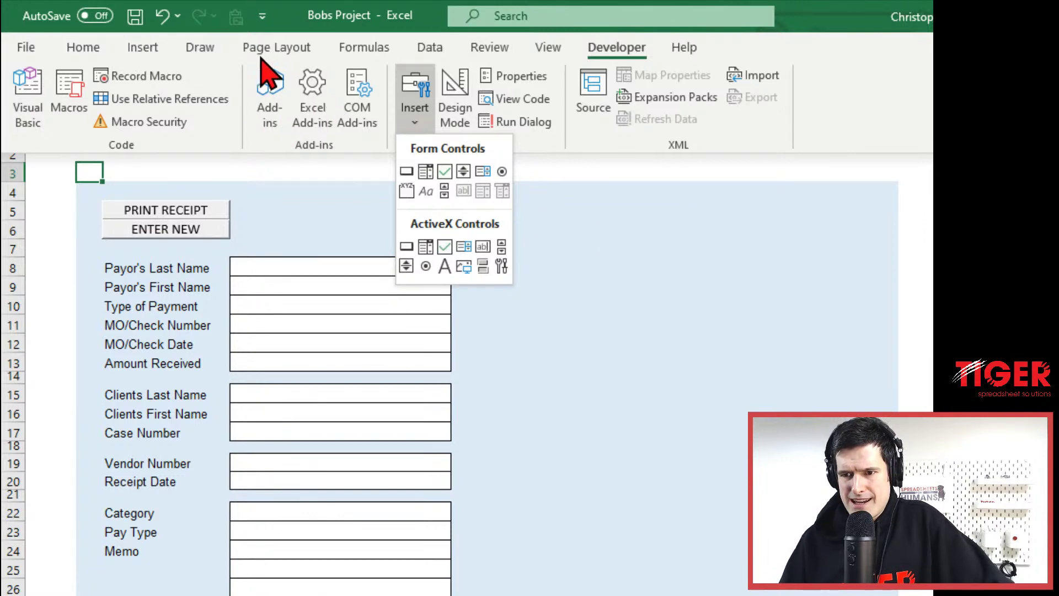
left_click(145, 50)
left_click(145, 51)
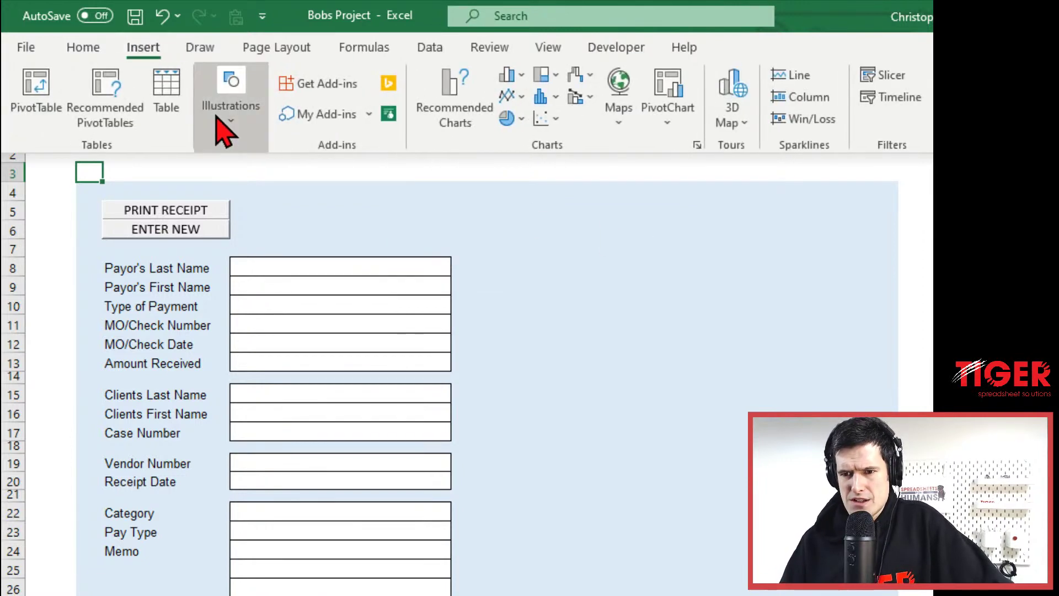
left_click(223, 130)
left_click(312, 205)
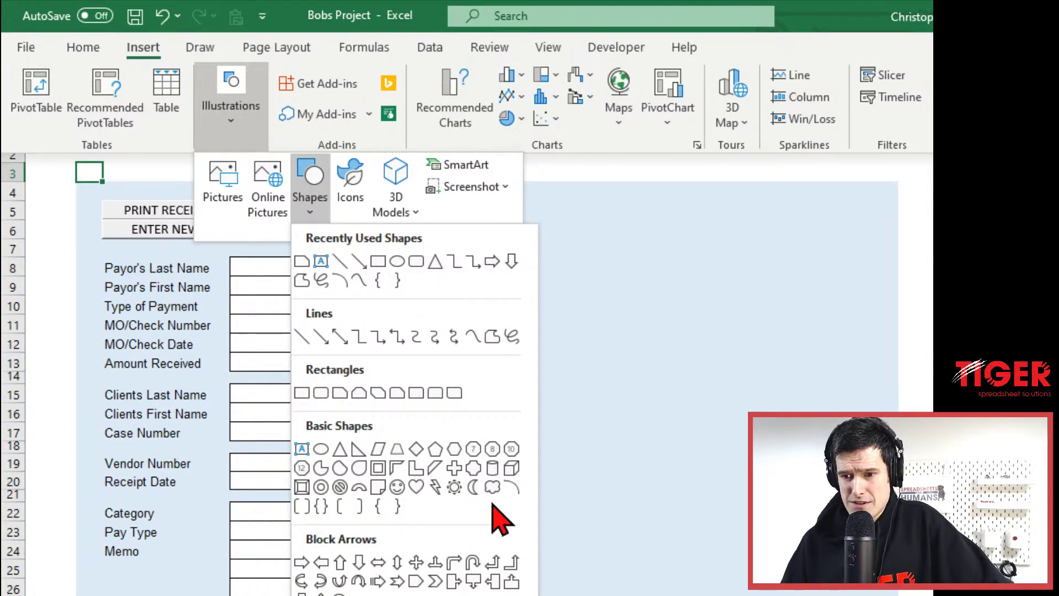
left_click(397, 392)
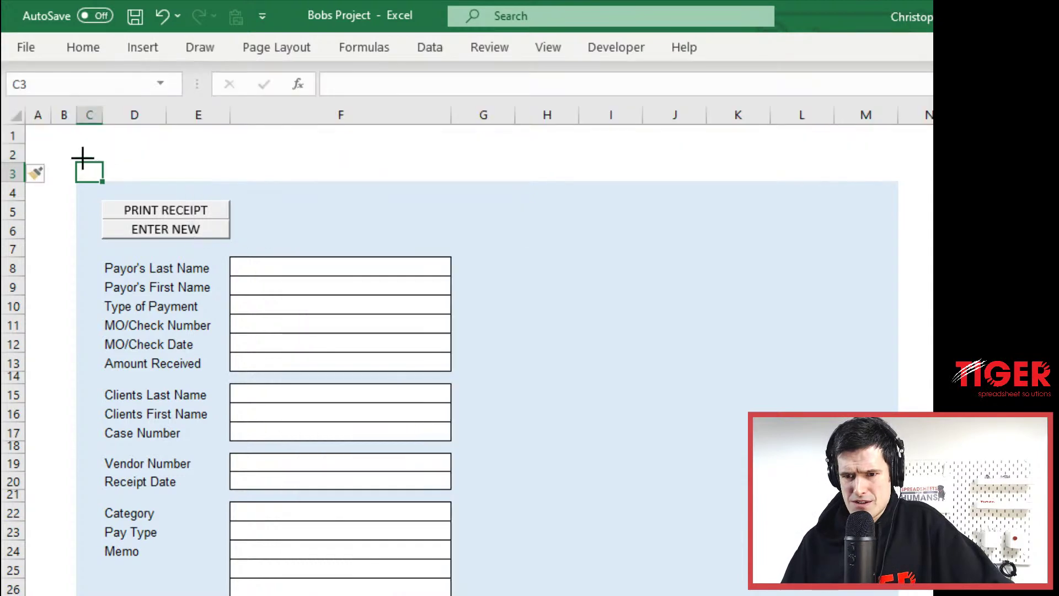
left_click_drag(79, 152, 191, 164)
left_click(251, 171)
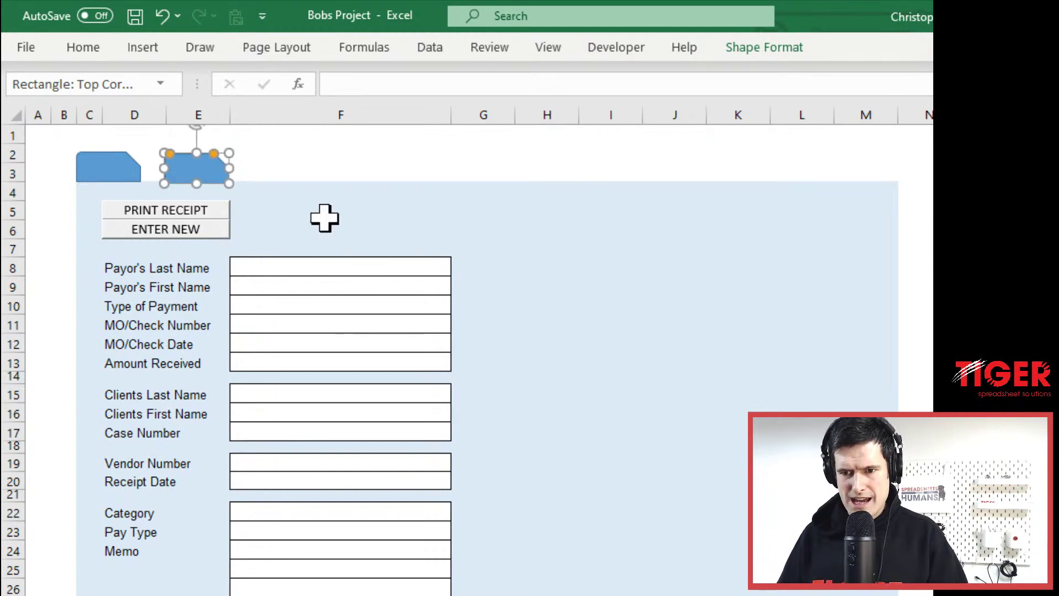
- Shift the second tab shape horizontally until it sits directly against the first one, and deselect it
key("ctrl+z")
key("ctrl+y")
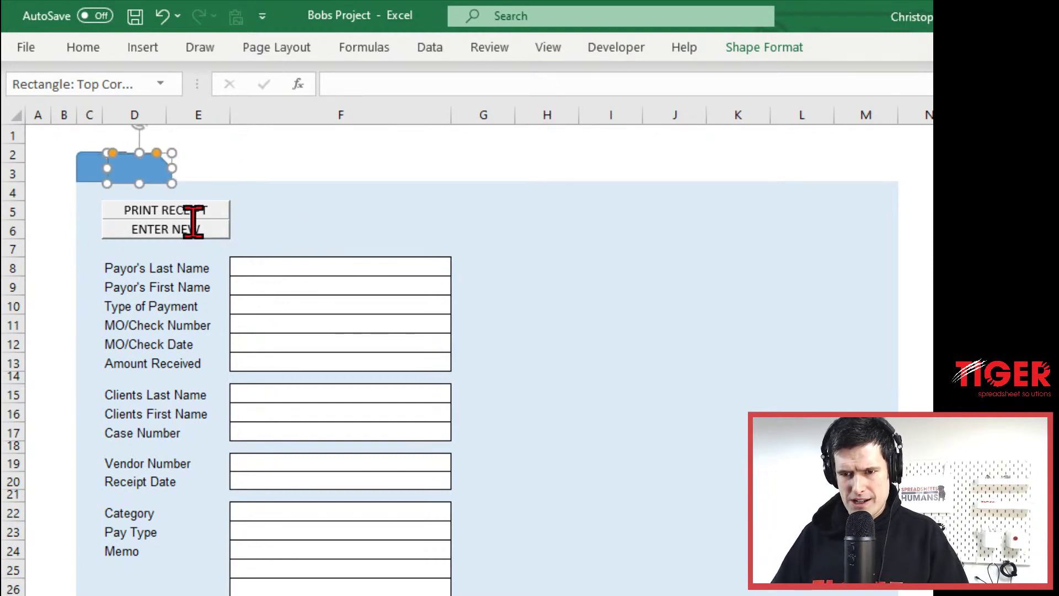
key("Right")
key("Right")
key("Right")
key("Right")
key("Right")
key("Right")
key("Right")
key("Right")
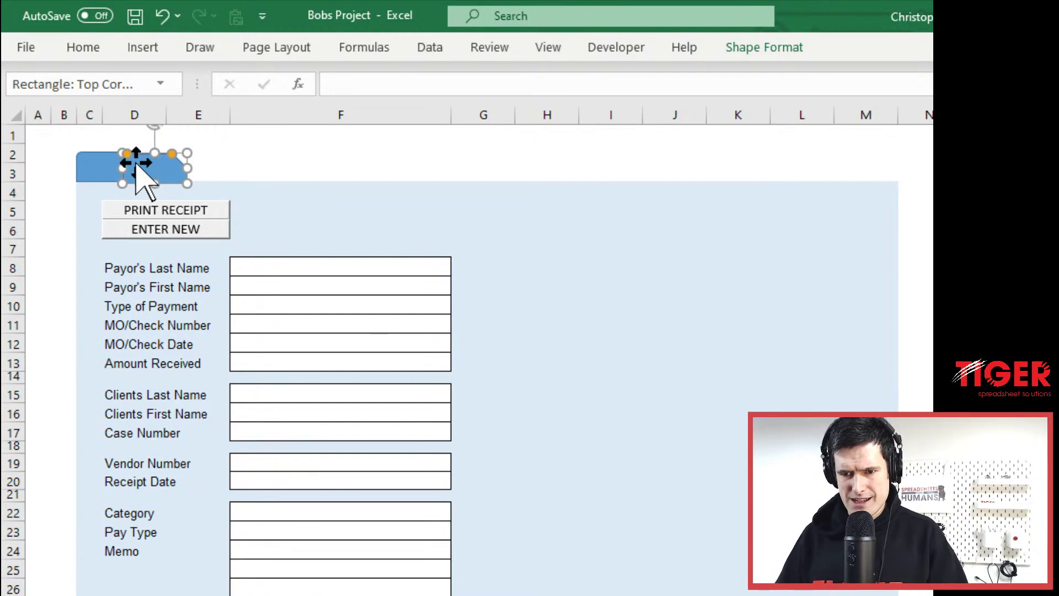
key("Left")
key("Left")
key("Left")
key("Left")
key("Left")
key("Left")
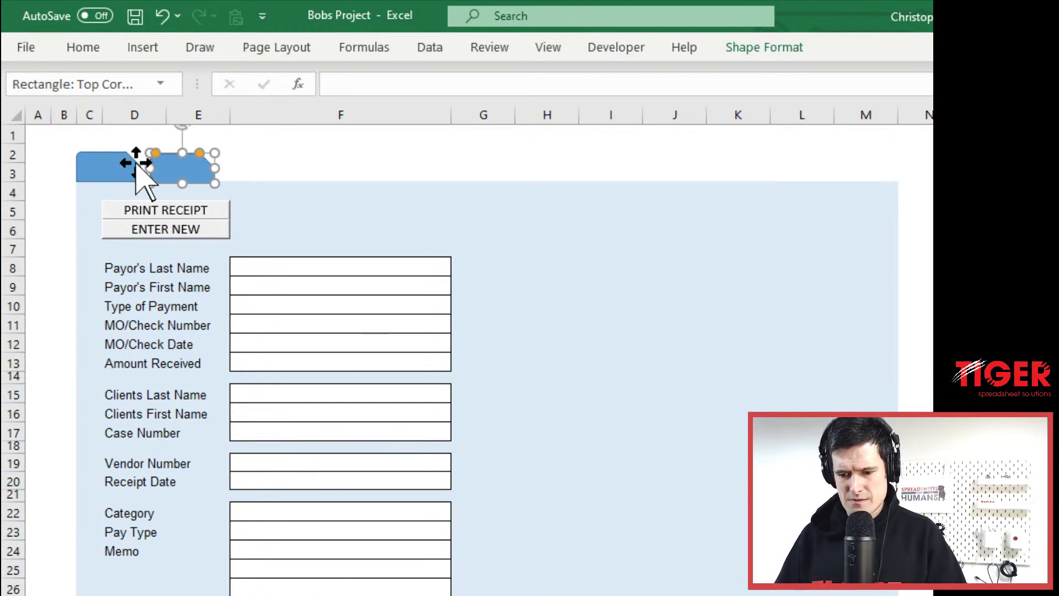
key("Left")
key("Left")
key("Left")
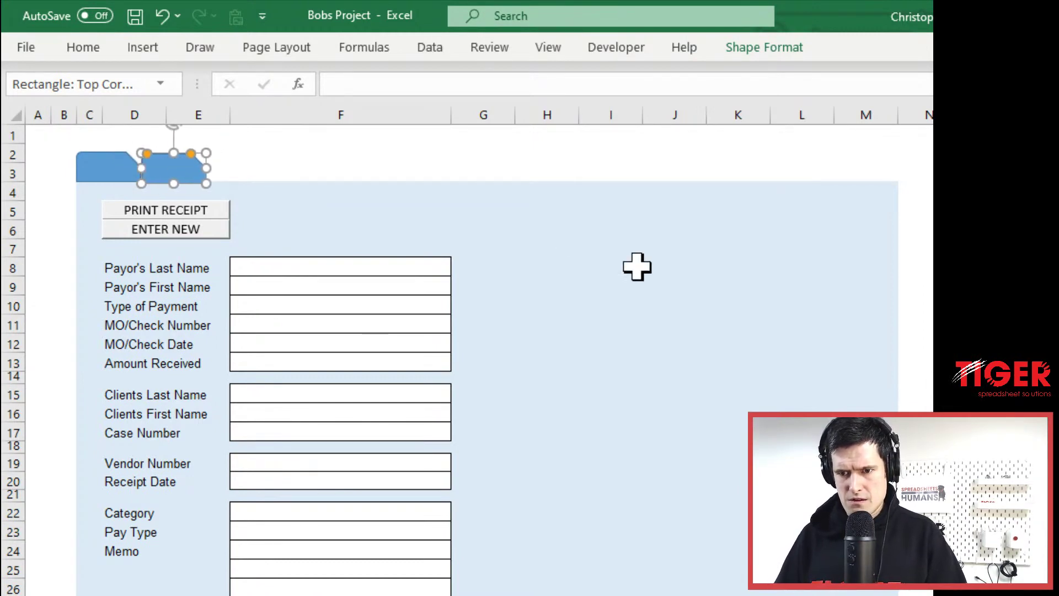
left_click(700, 361)
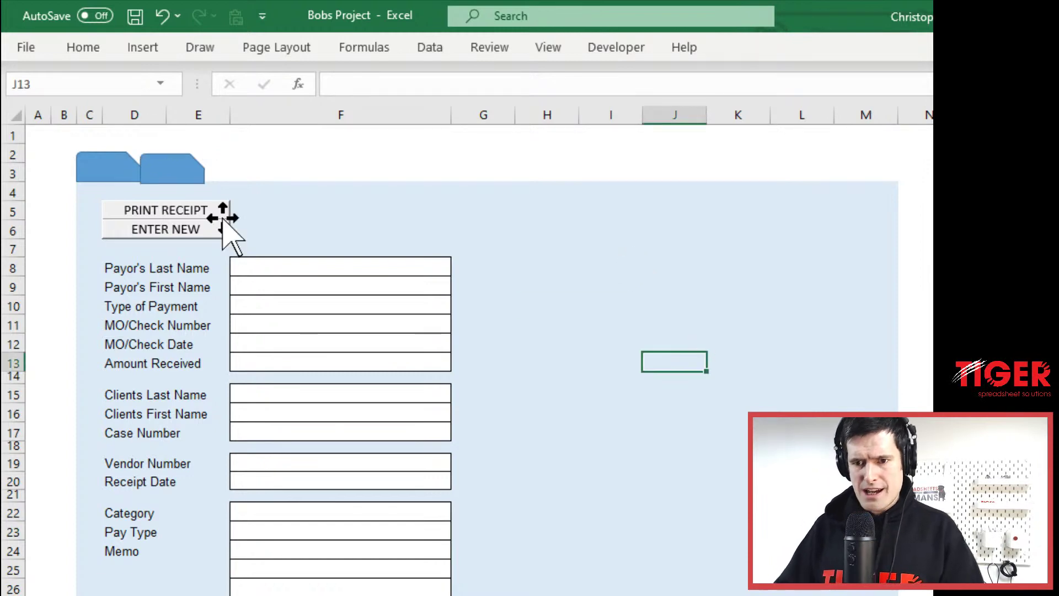
- Nudge the second tab shape vertically until it lines up with the first tab and the form's upper edge
left_click(185, 169)
key("Up")
key("Up")
key("Up")
key("Up")
key("Up")
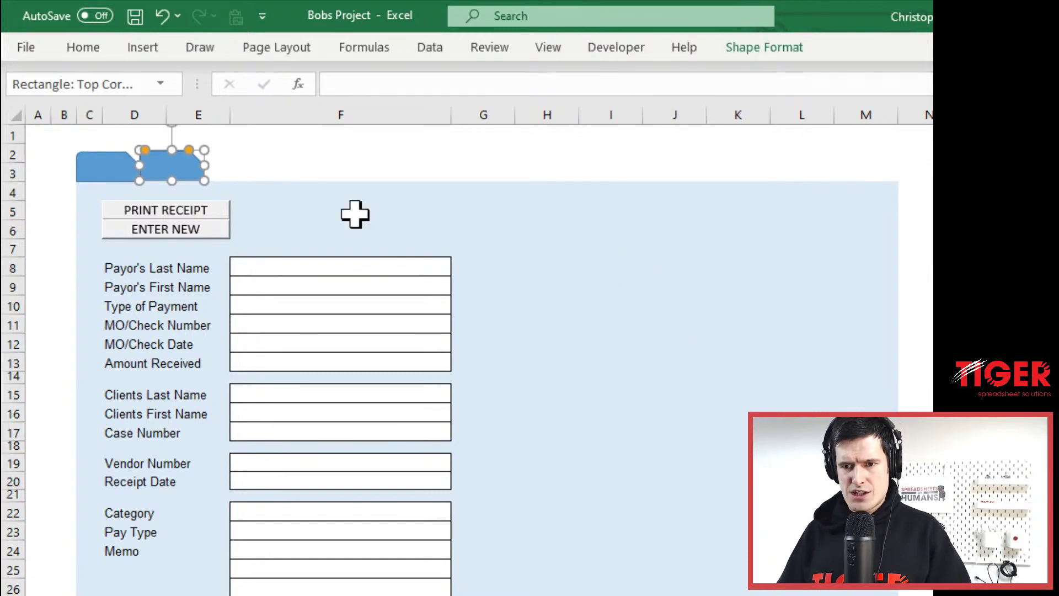
key("Down")
key("Down")
key("Down")
key("Down")
key("Down")
left_click(612, 345)
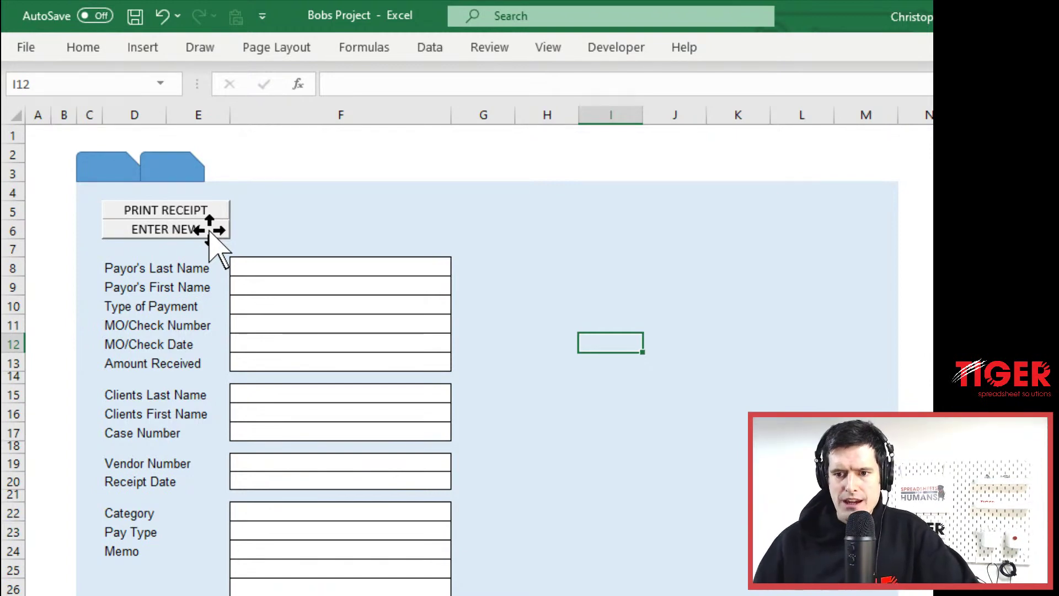
- Change the ENTER NEW button's label to ENTER TO DATA
right_click(210, 230)
key("Escape")
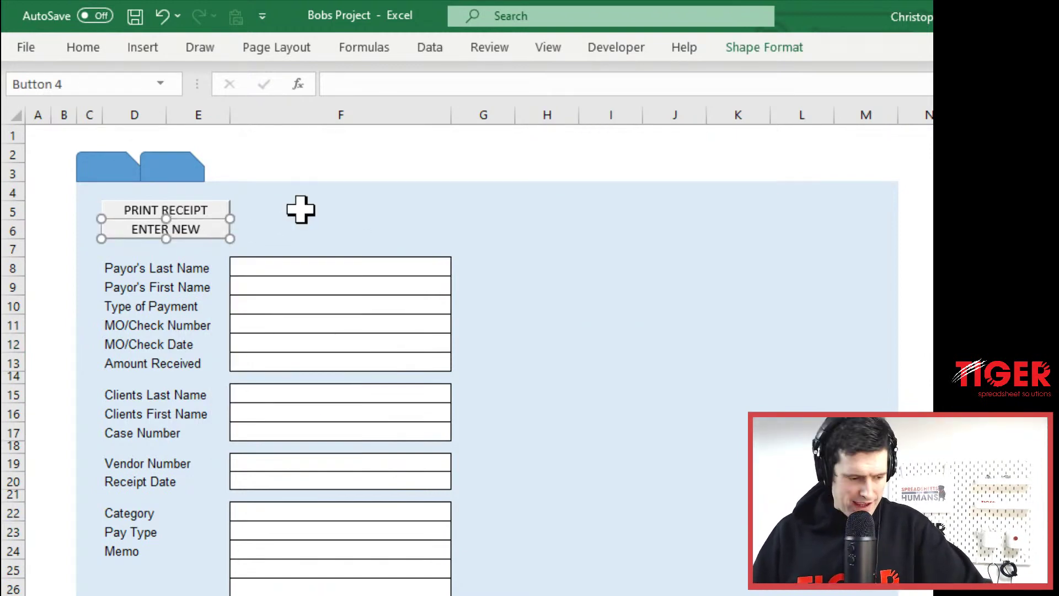
left_click(199, 225)
key("Home")
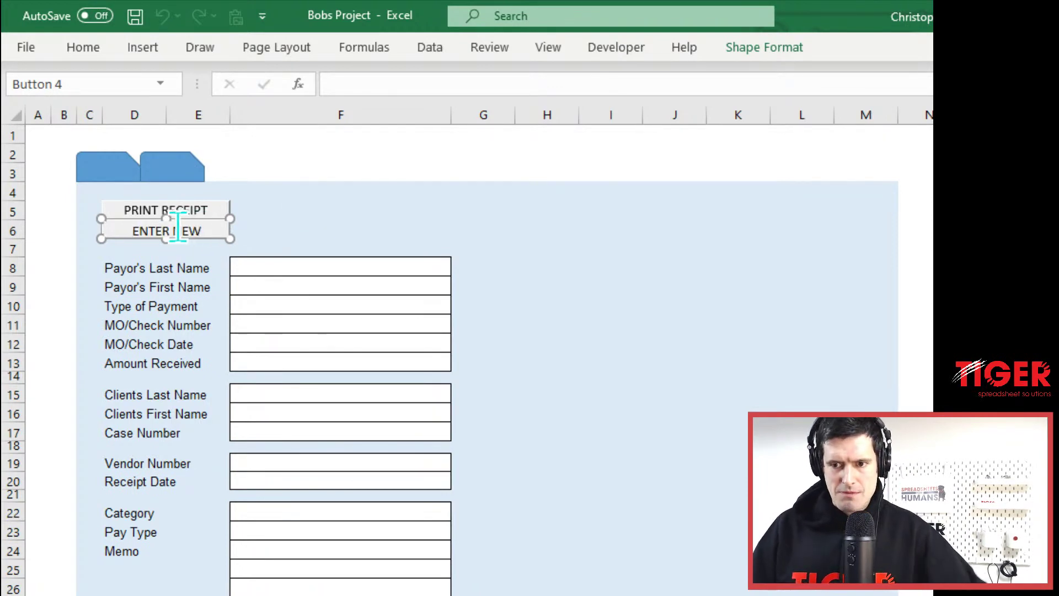
key("Right")
key("Right")
key("Right")
key("Right")
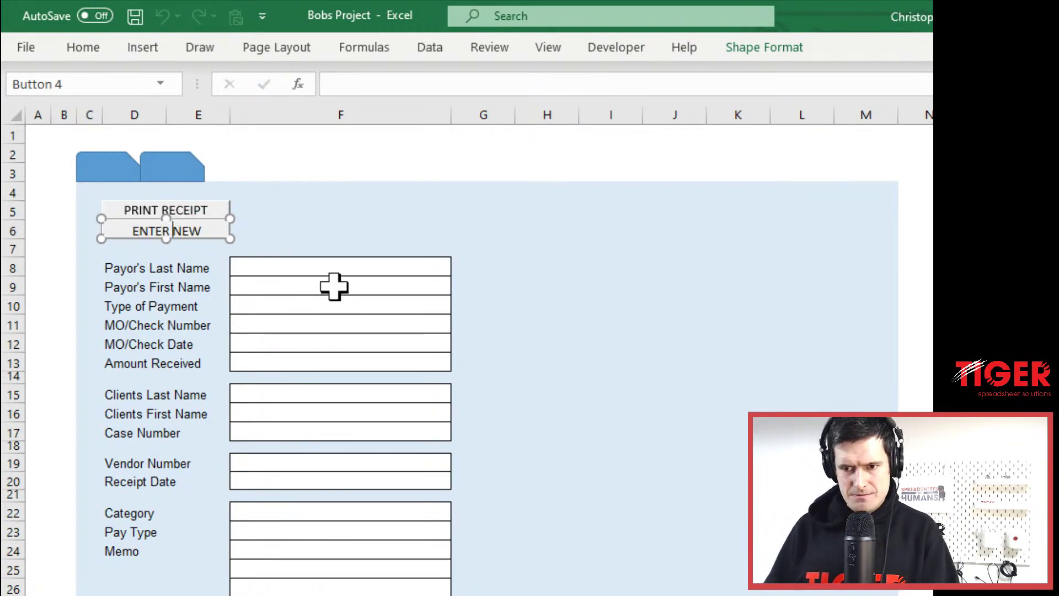
key("Delete")
key("Delete")
key("Delete")
type("TO")
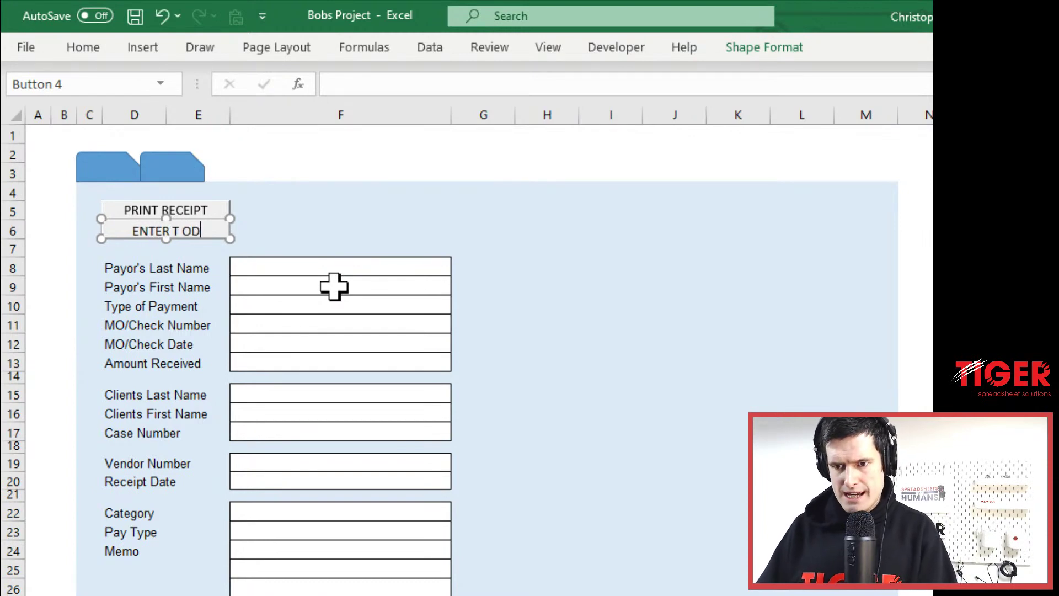
type(" DATA")
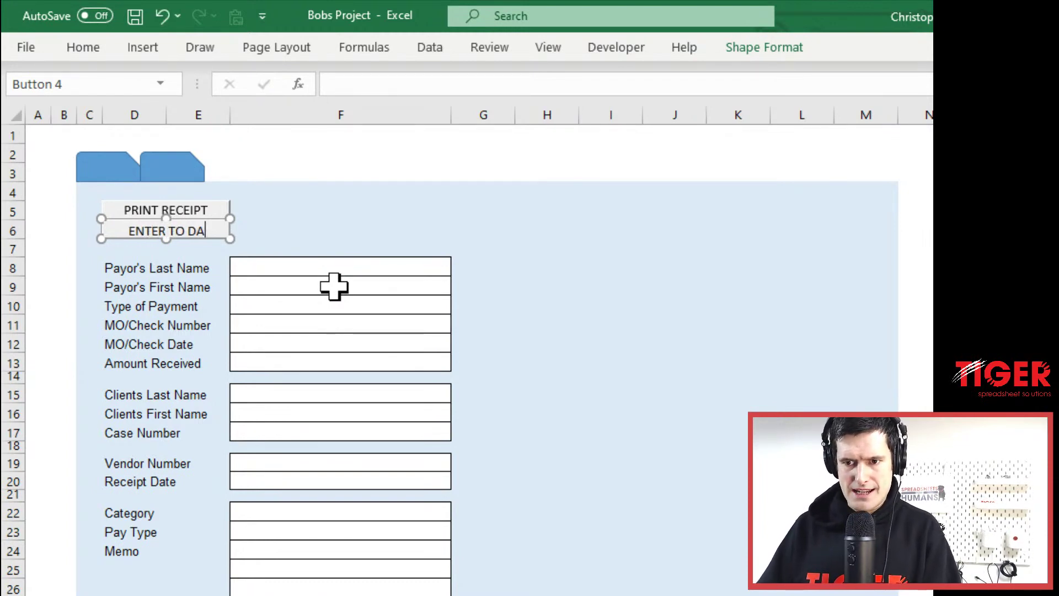
left_click(549, 433)
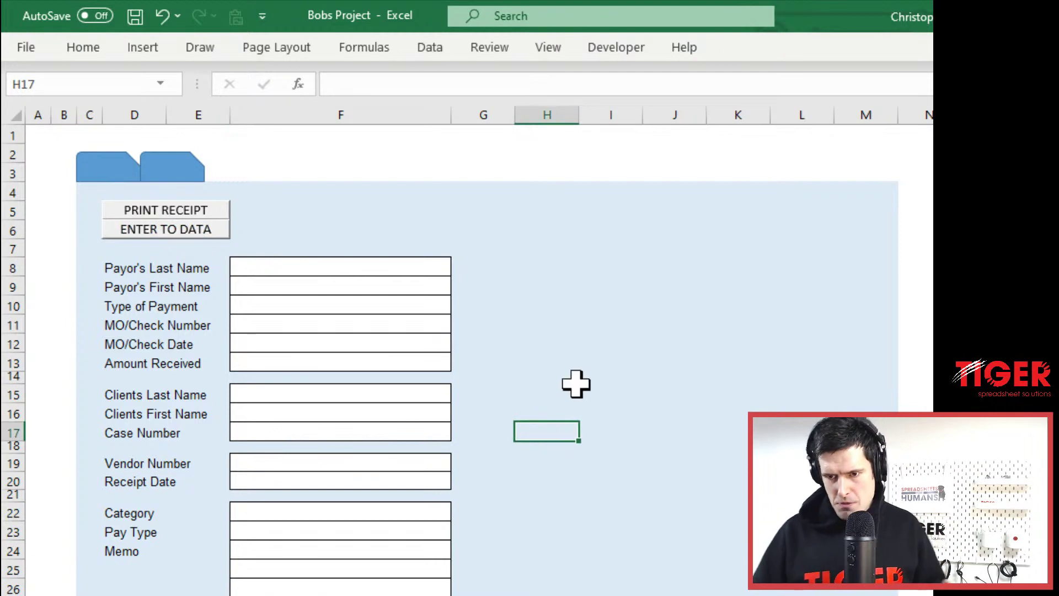
scroll(577, 383, "down", 2)
scroll(577, 383, "down", 1)
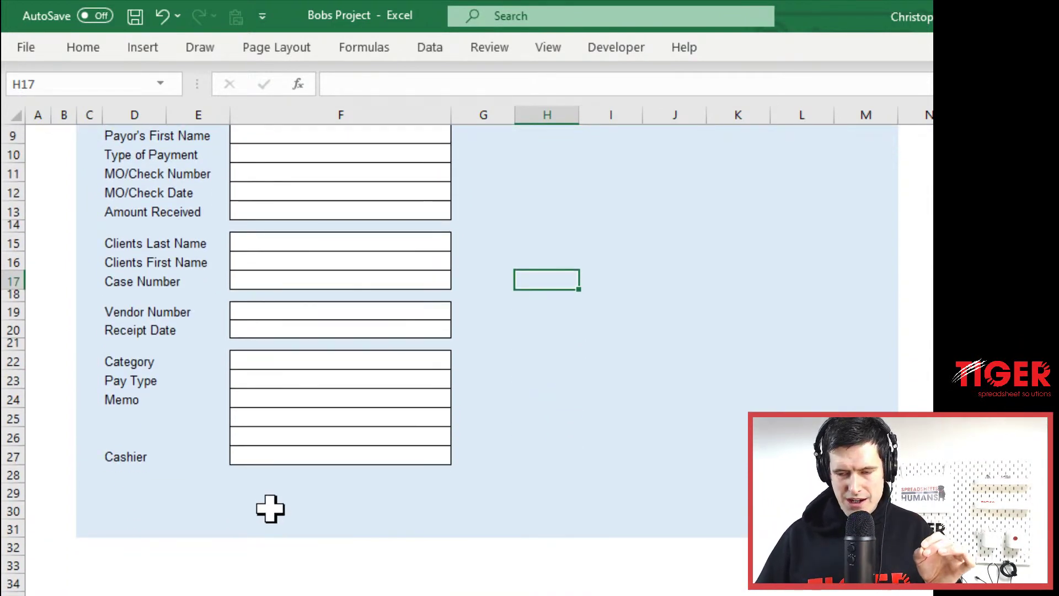
scroll(271, 504, "up", 3)
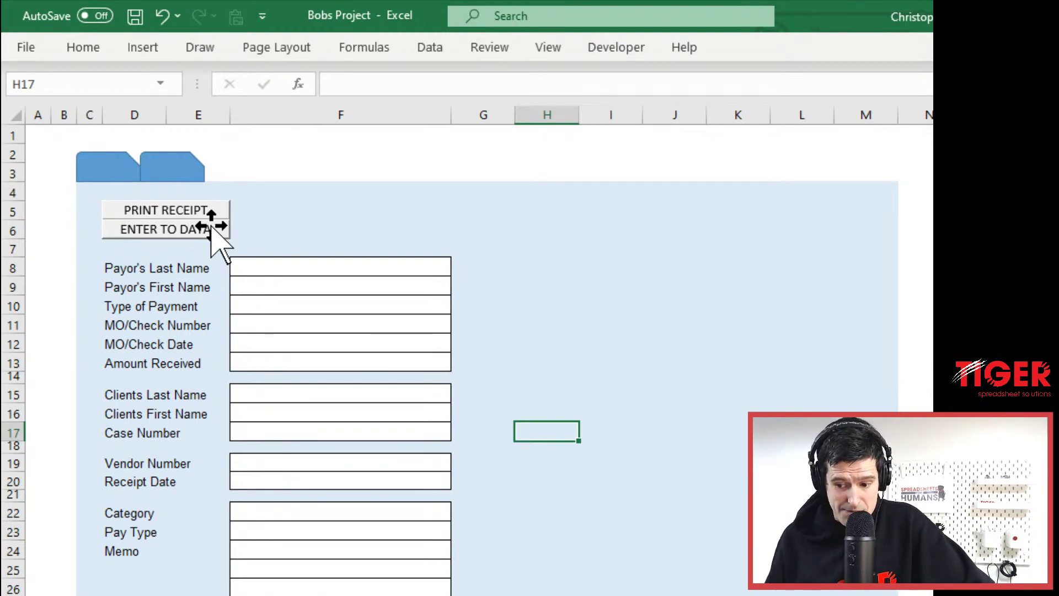
- Enter a sample name in the Payor's Last Name field in F8
left_click(276, 269)
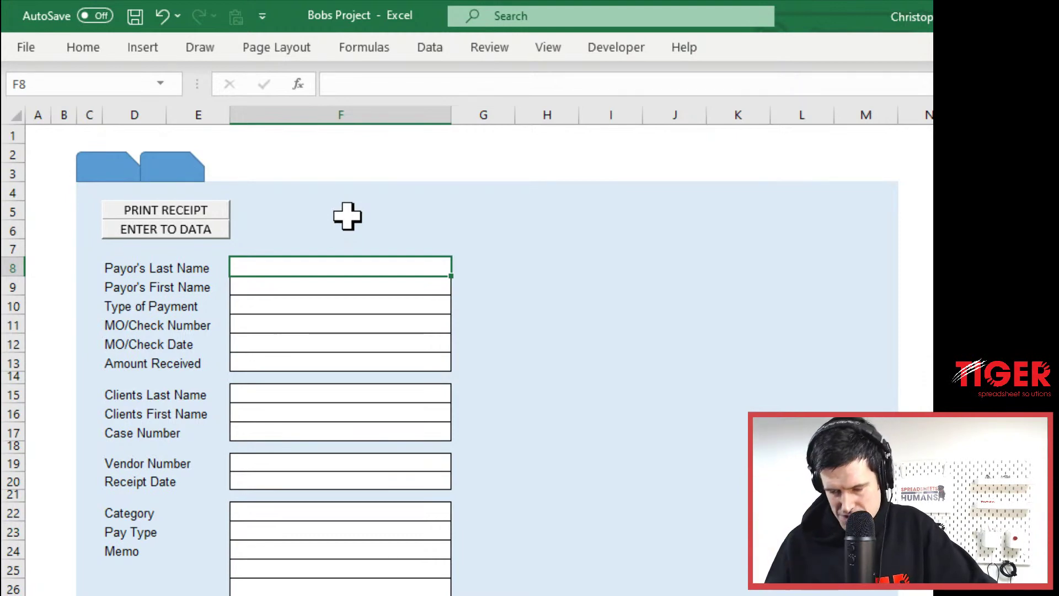
left_click(312, 304)
key("Up")
key("Up")
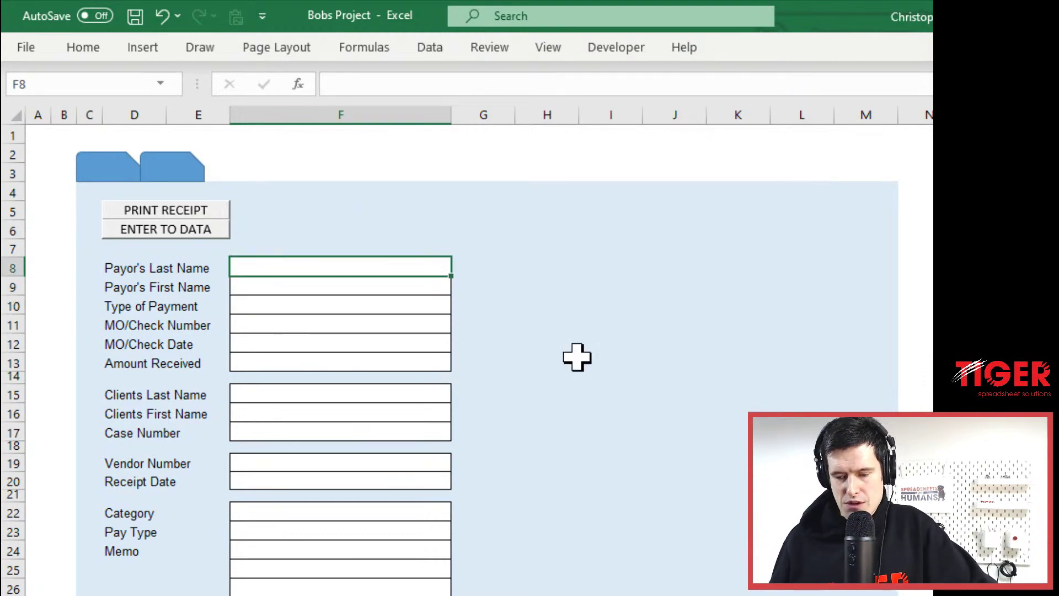
type("chris")
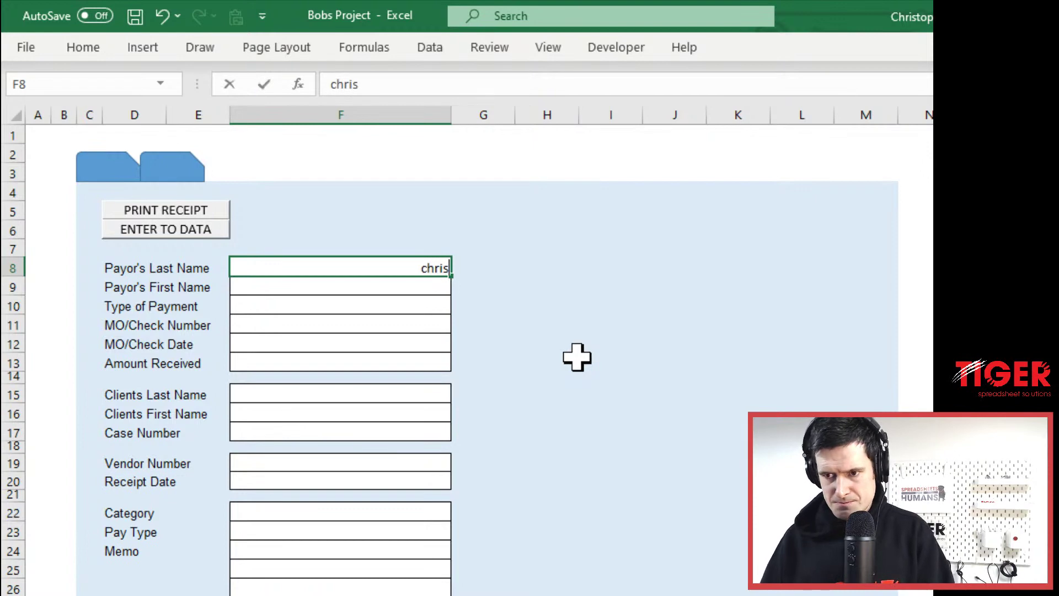
key("Return")
- Clear the sample name from the Payor's Last Name field in F8
key("Up")
key("Down")
key("Down")
key("Down")
key("Down")
key("Down")
key("Down")
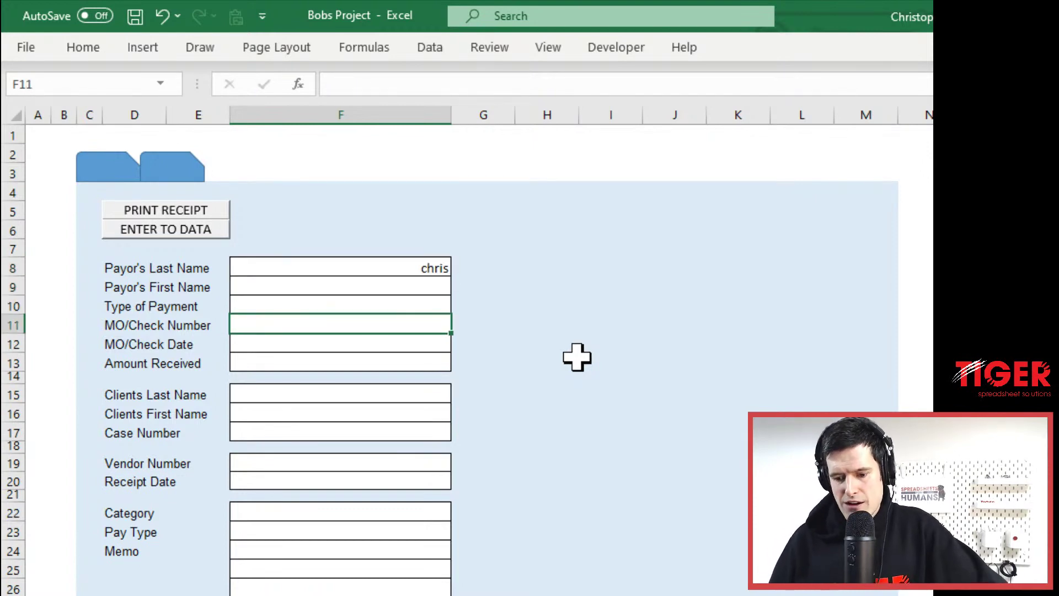
key("Up")
key("Up")
key("Up")
key("Up")
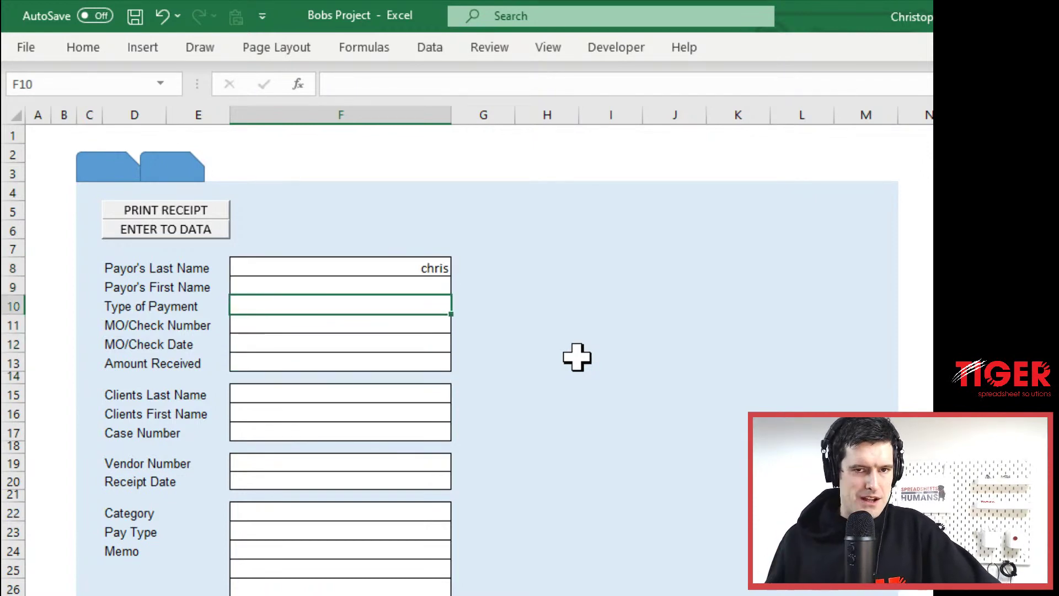
key("Up")
key("Up")
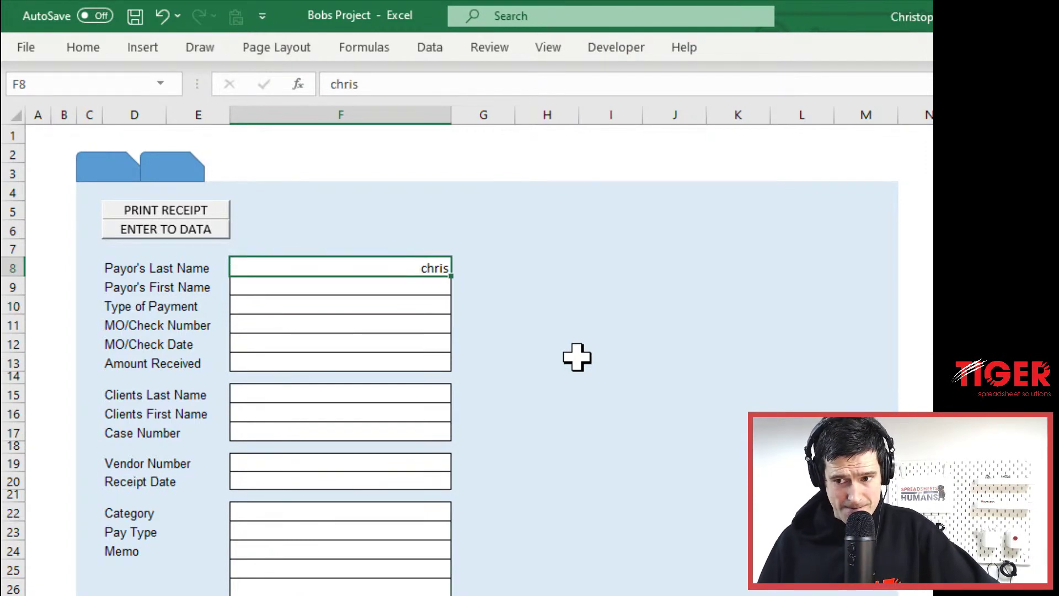
key("Delete")
key("Down")
key("Down")
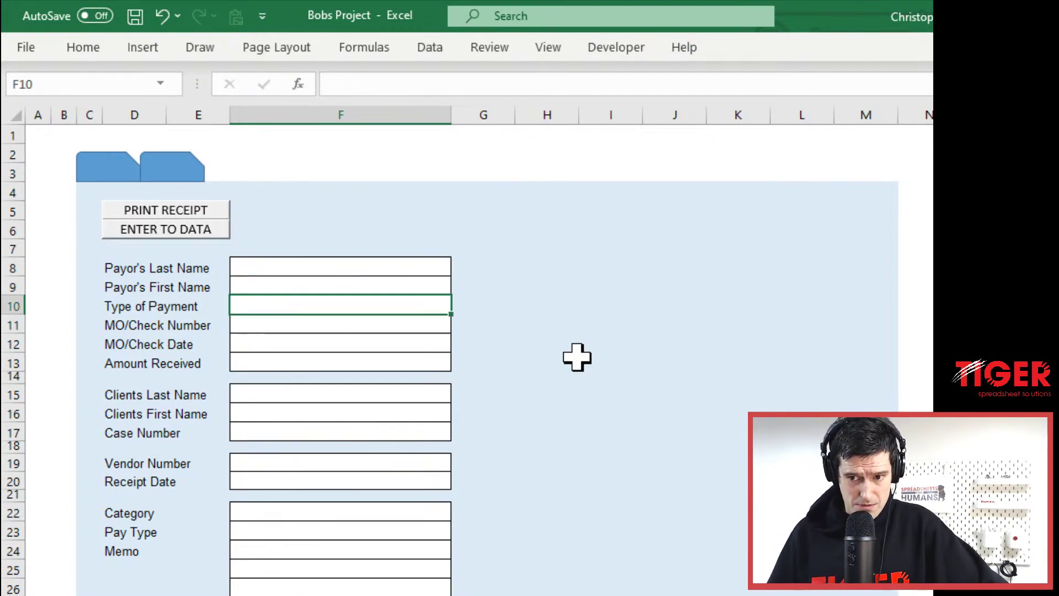
key("Up")
key("Up")
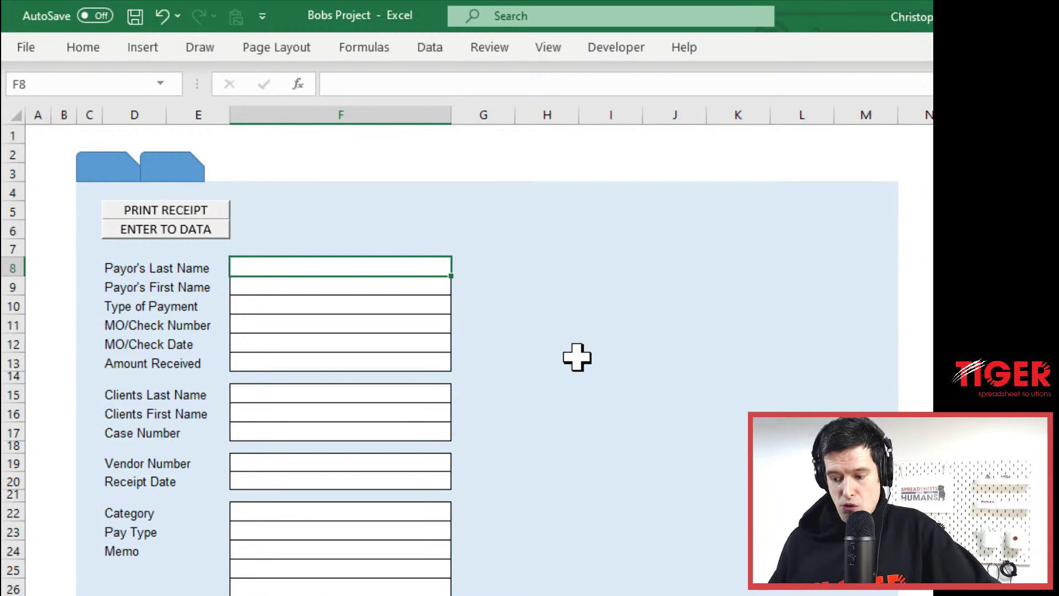
key("Down")
key("Down")
key("Down")
key("Down")
key("Down")
key("Up")
key("Up")
key("Up")
key("Up")
key("Up")
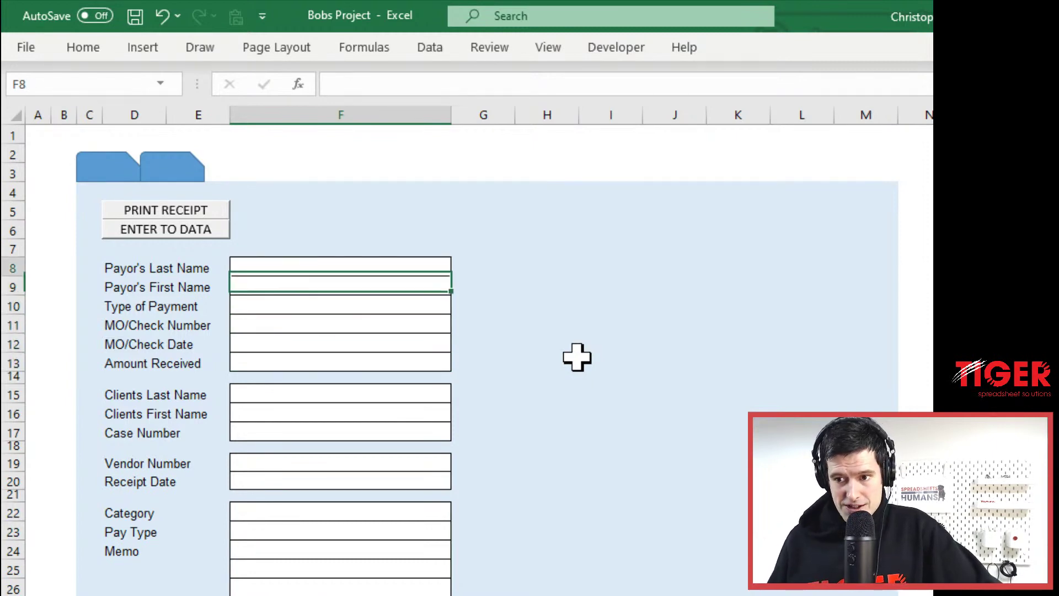
key("Down")
key("Down")
key("Down")
key("Down")
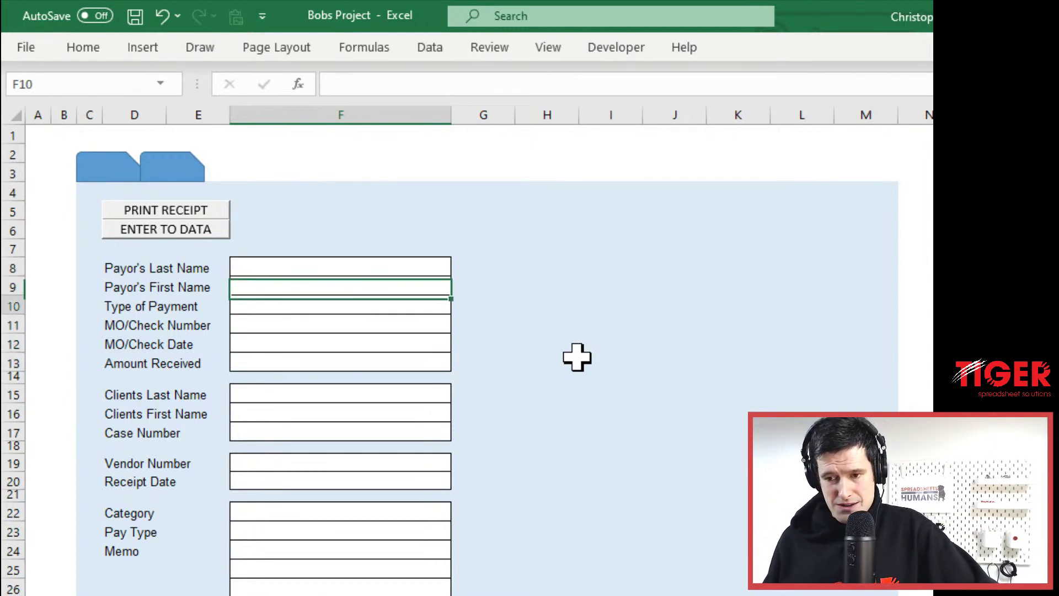
key("Up")
key("Up")
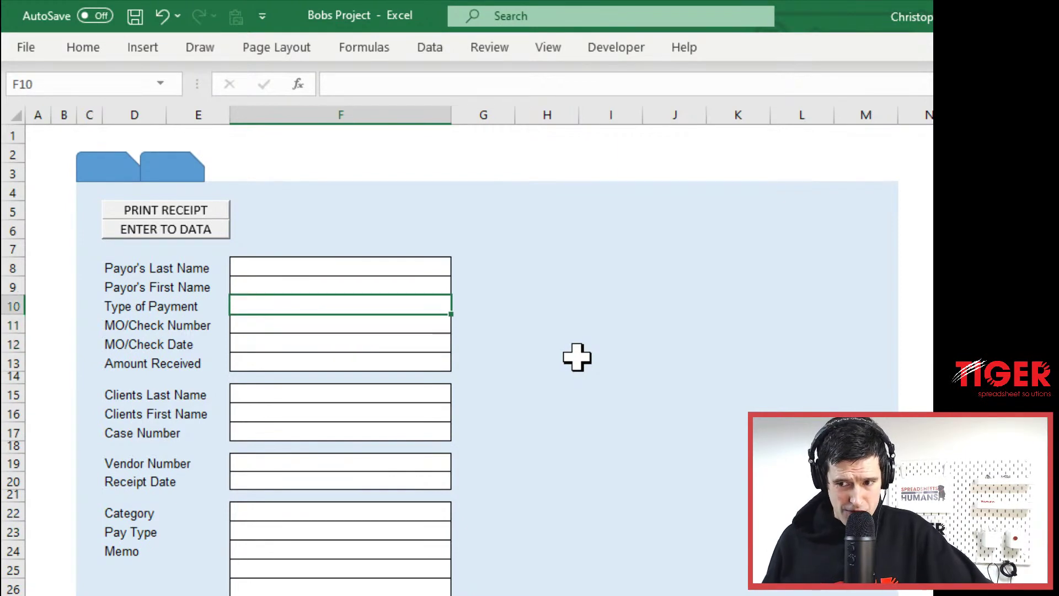
- Select cell F5 beside the PRINT RECEIPT button and save the workbook
left_click(341, 569)
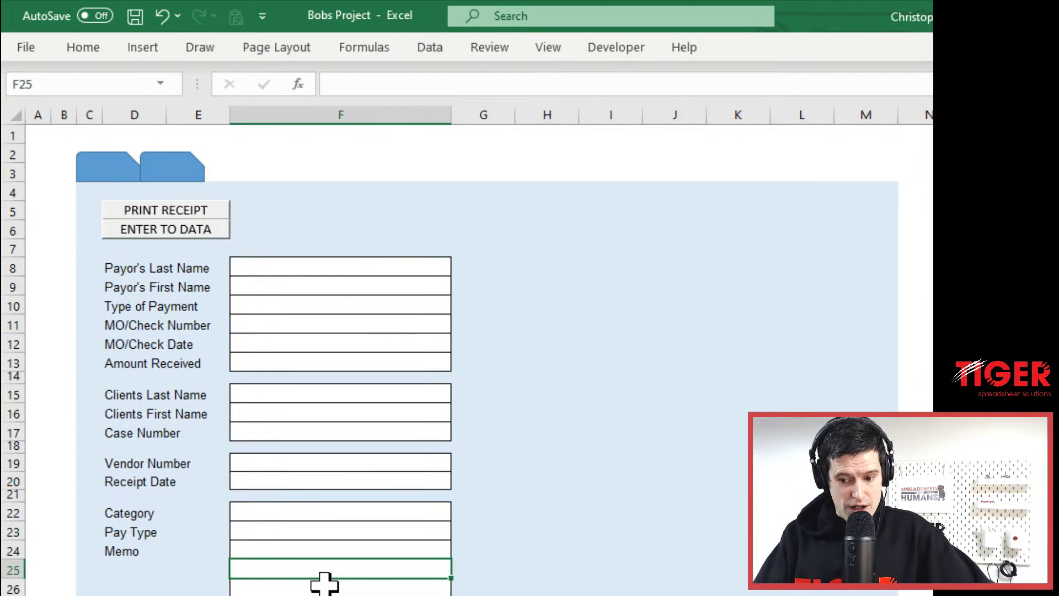
left_click(338, 214)
key("ctrl+s")
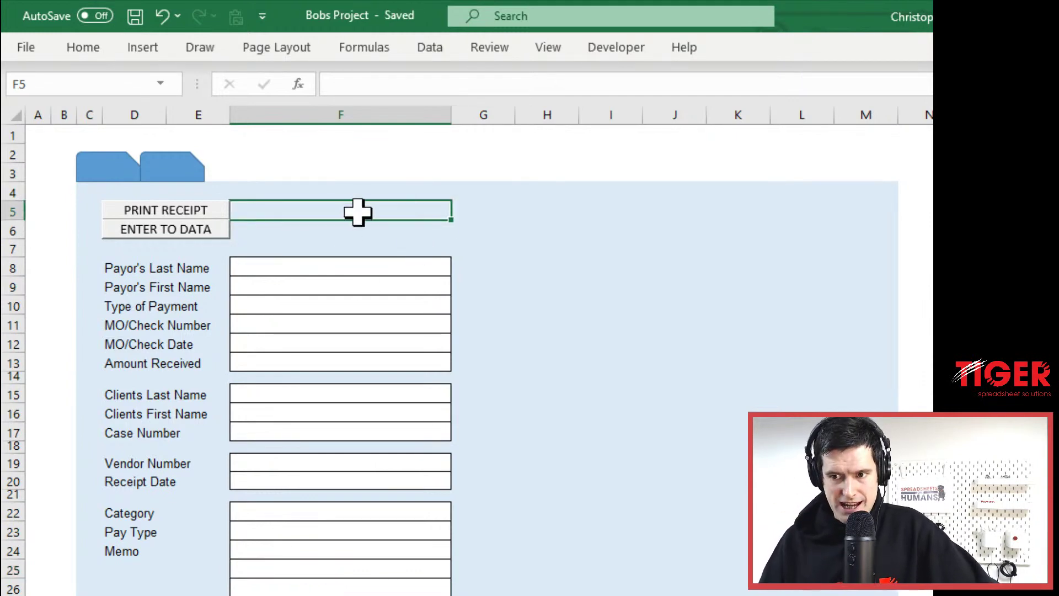
left_click(347, 193)
left_click(544, 224)
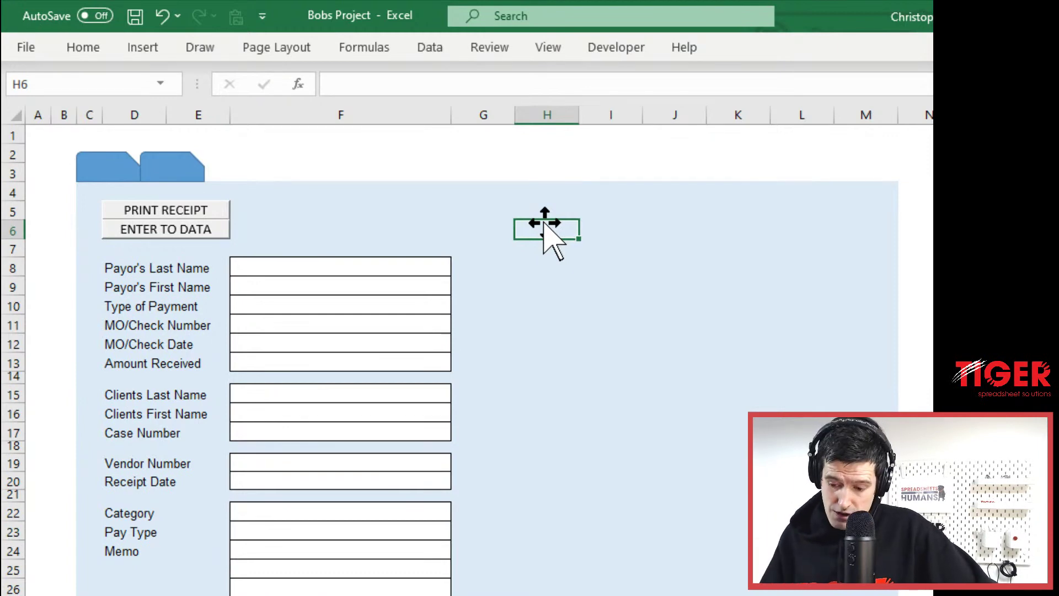
left_click(358, 217)
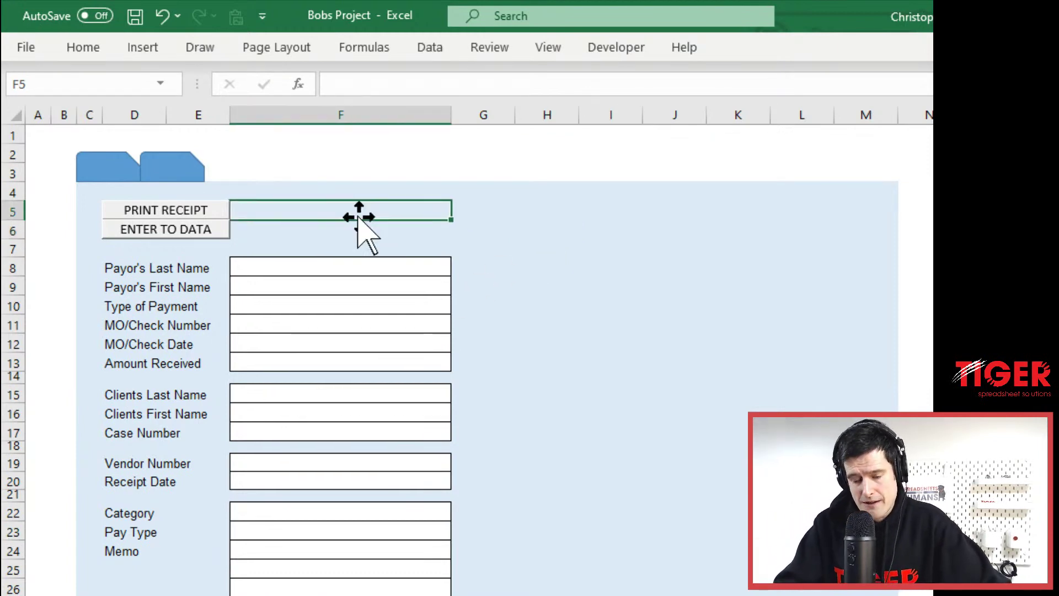
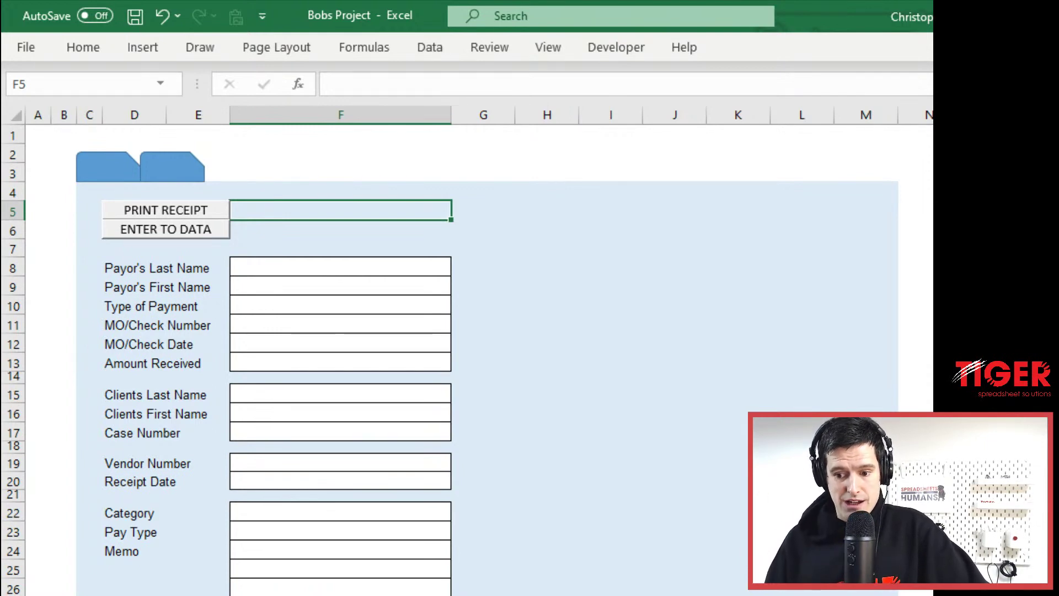
- Examine the entry fields across the full width of the Cash Receipts - Posting Card Info sheet
key("ctrl+Page_Up")
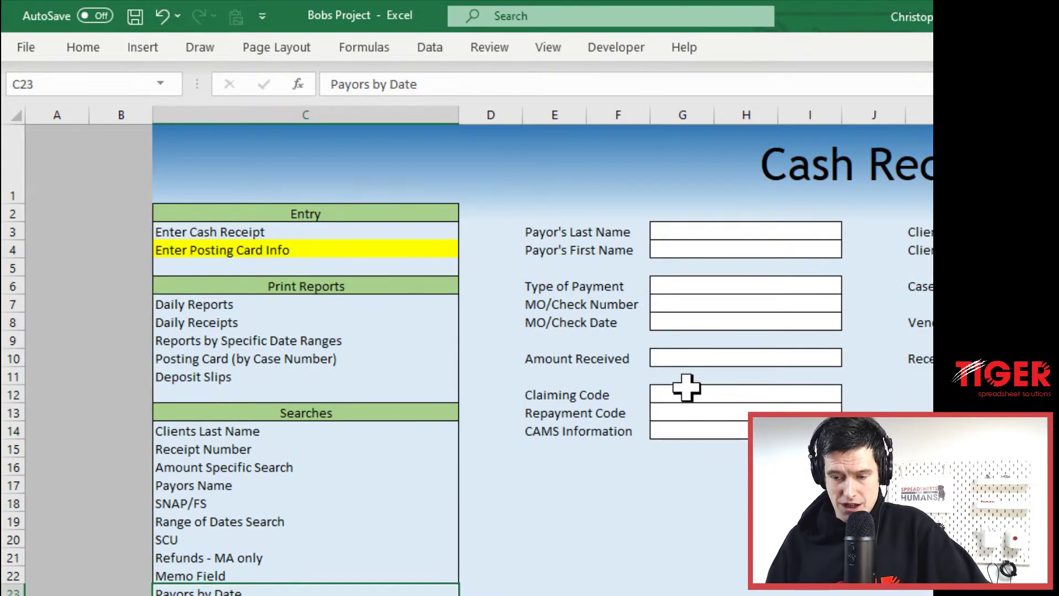
scroll(687, 387, "right", 3)
scroll(686, 388, "right", 9)
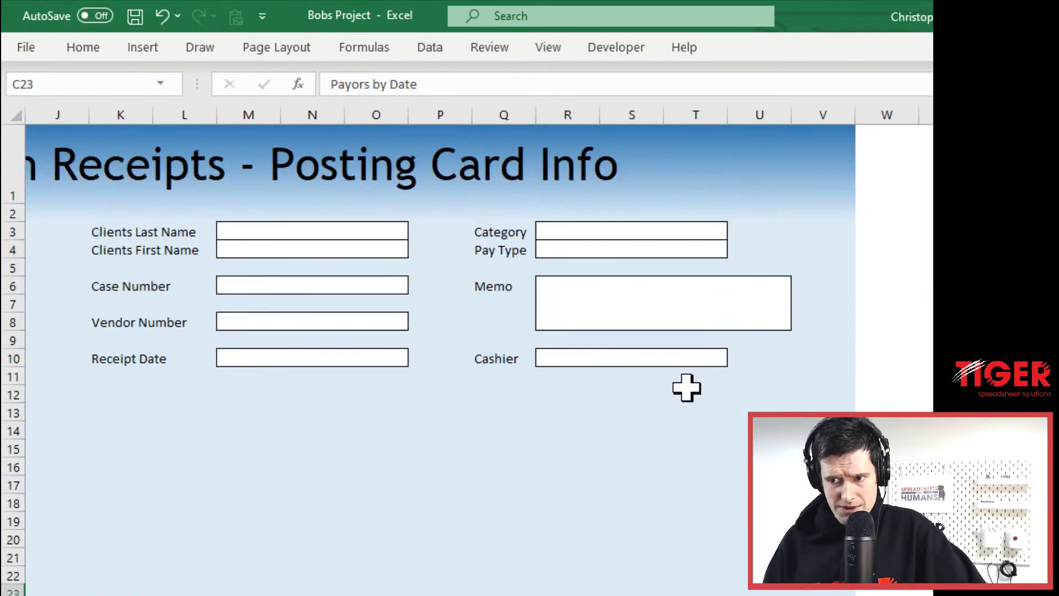
scroll(686, 388, "left", 12)
scroll(686, 388, "right", 1)
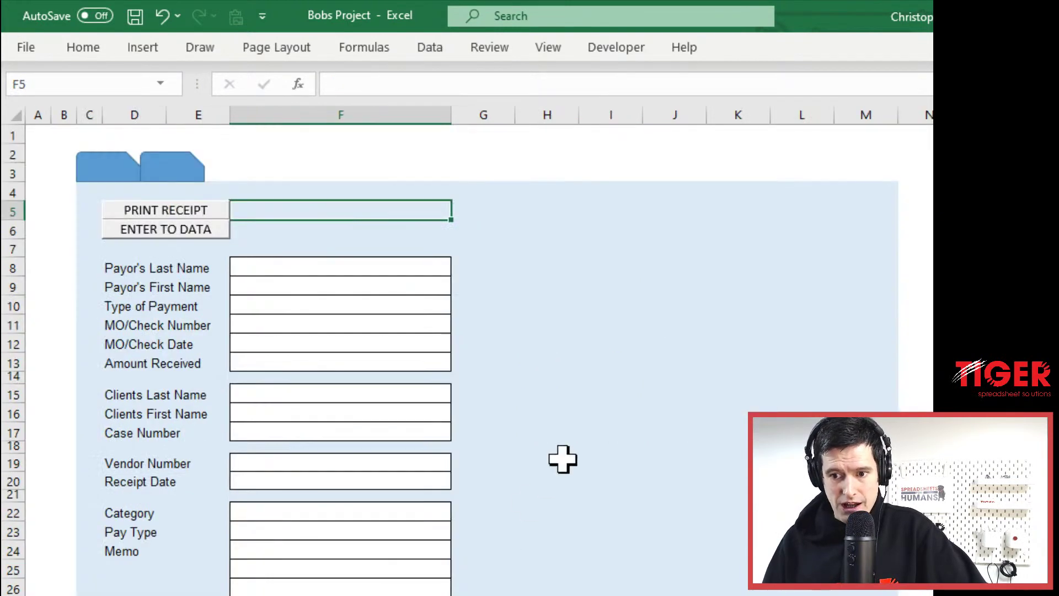
left_click(563, 461)
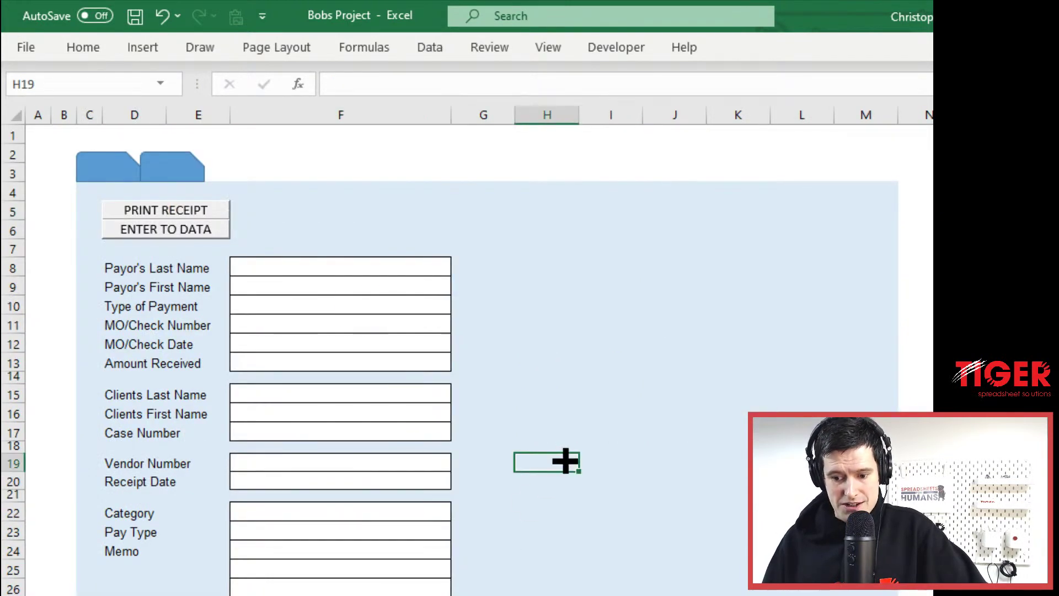
scroll(373, 419, "down", 1)
scroll(372, 419, "up", 1)
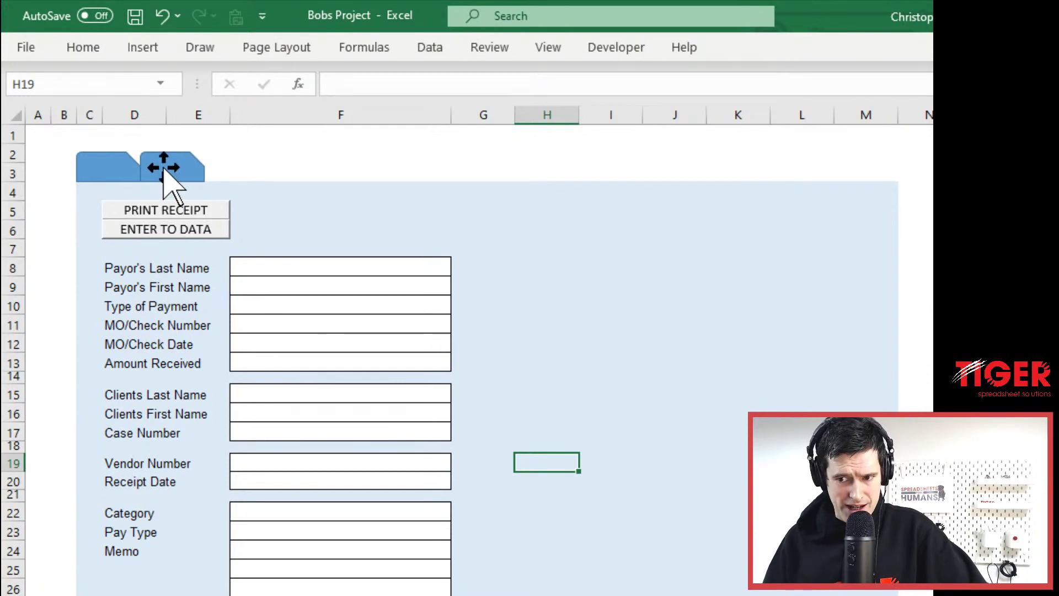
left_click(356, 169)
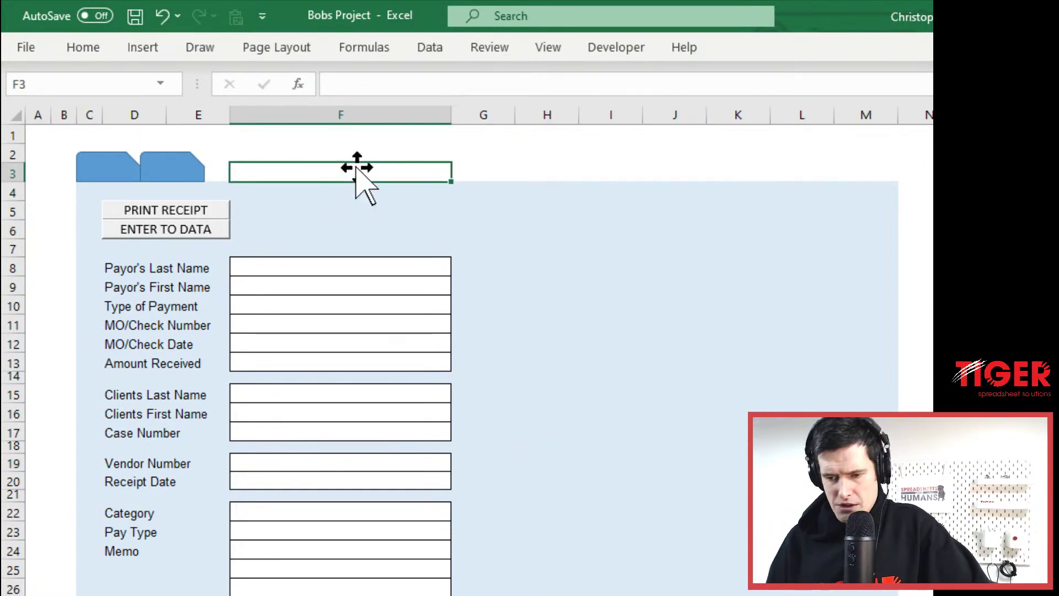
left_click(683, 393)
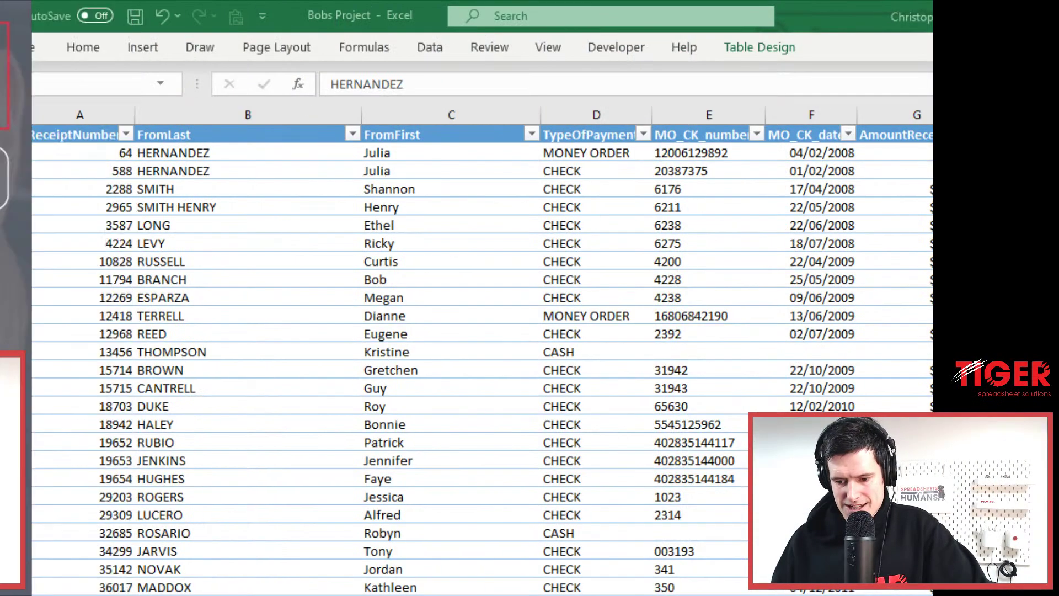
- Inspect the FromLast entries in B2 and B3 of the receipts data table for stray characters, leaving their contents unchanged
left_click(252, 220)
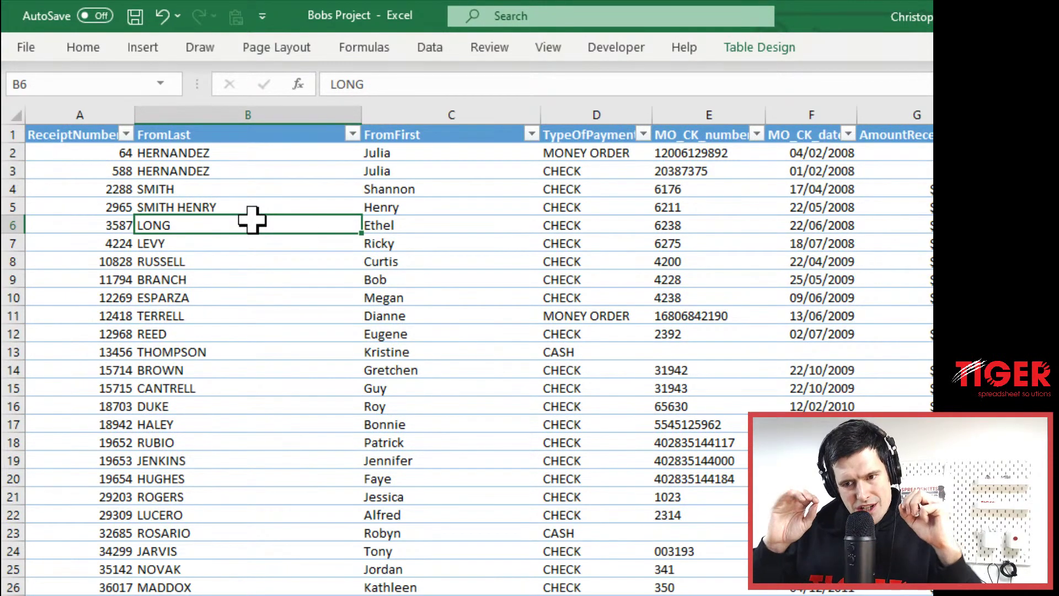
key("Up")
key("Up")
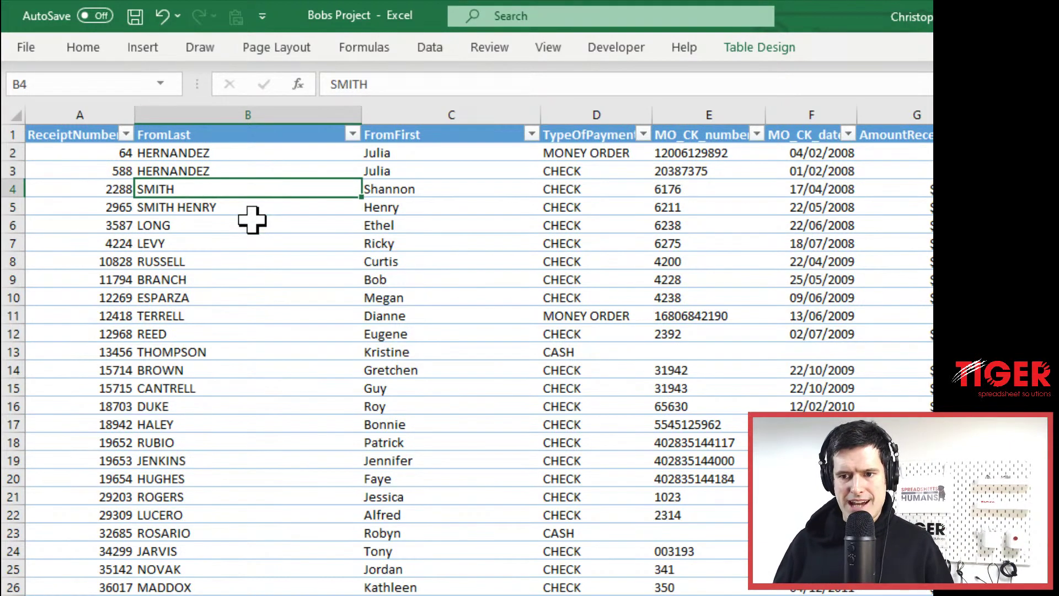
key("Up")
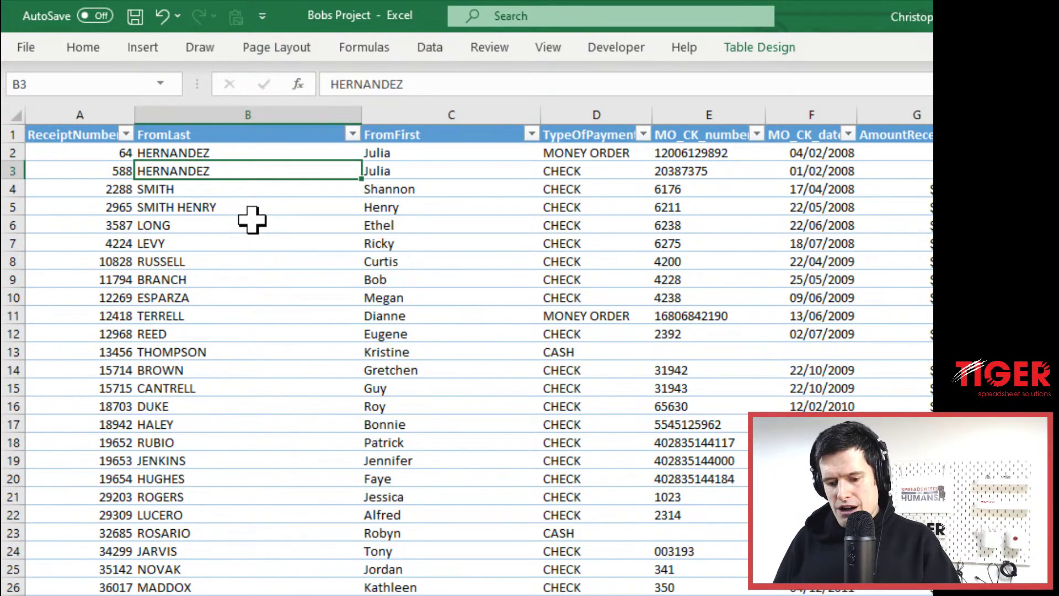
key("F2")
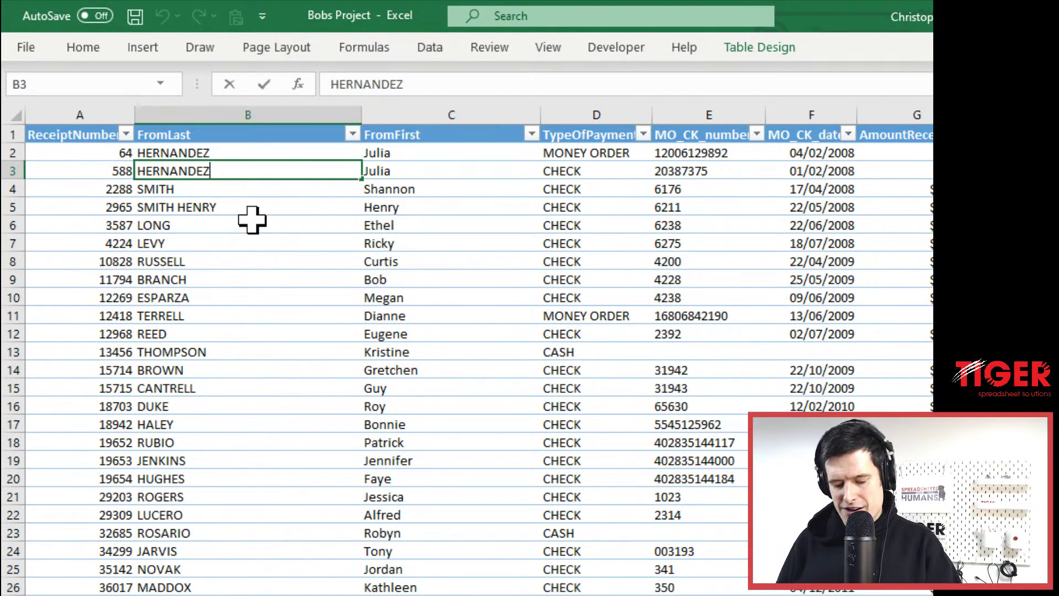
key("Escape")
key("Up")
key("F2")
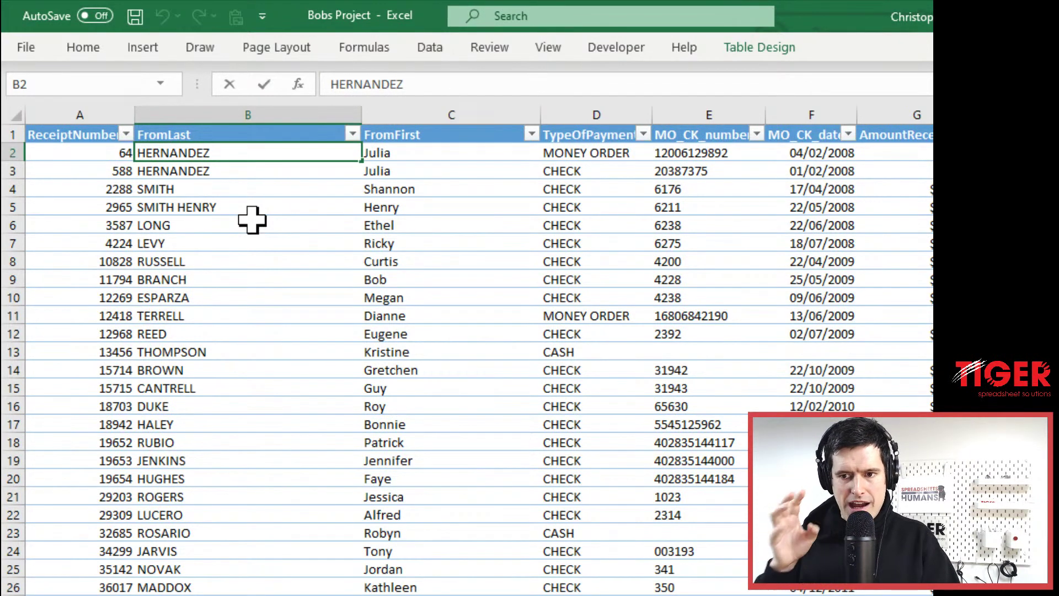
key("Return")
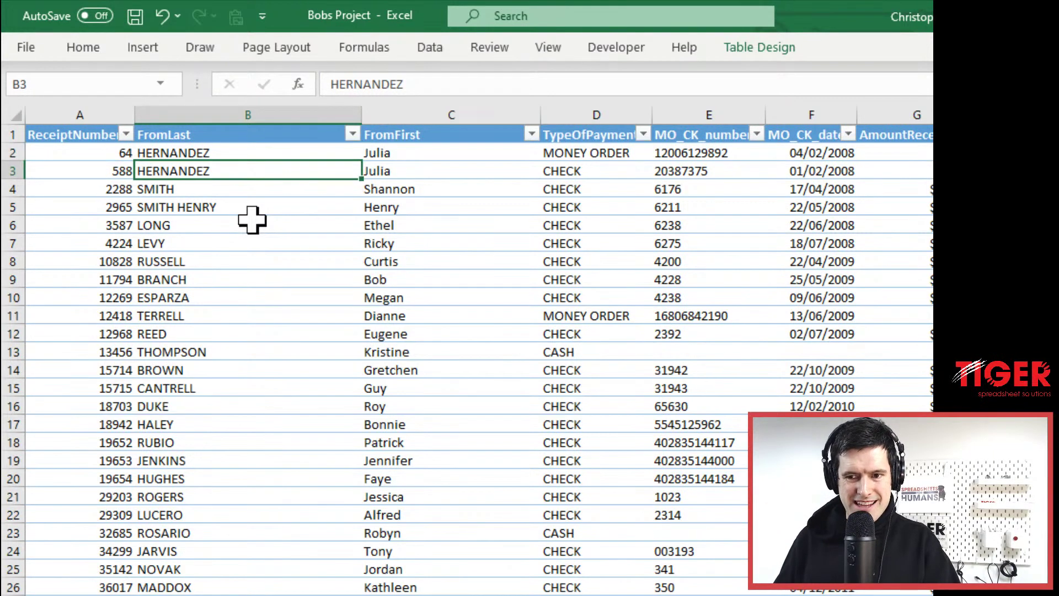
key("Up")
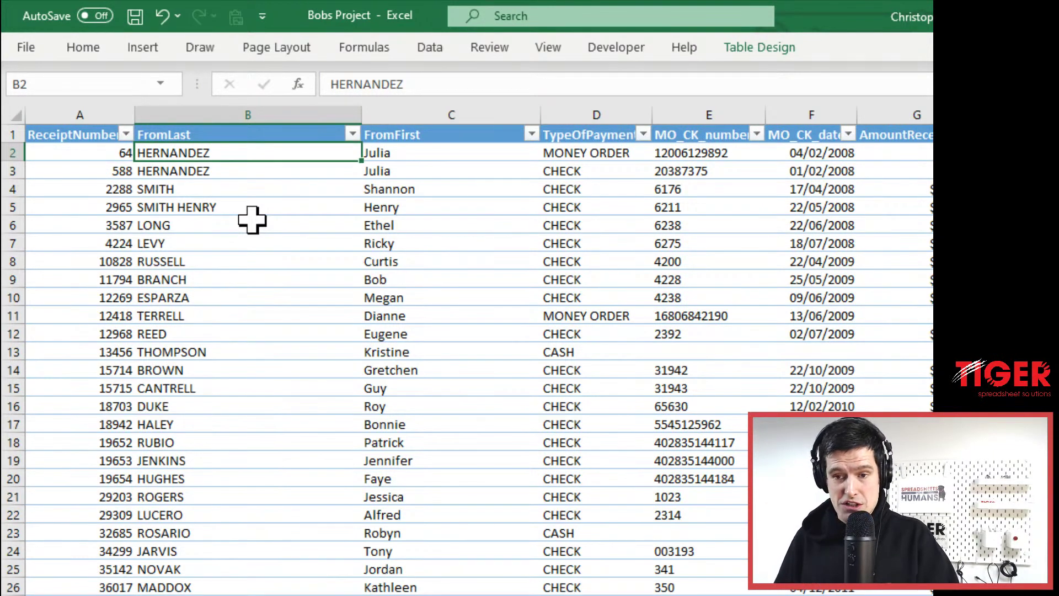
key("F2")
key("Escape")
- Compare the two-word last name in B5 with similar names in the FromLast column's filter list
key("Down")
key("Down")
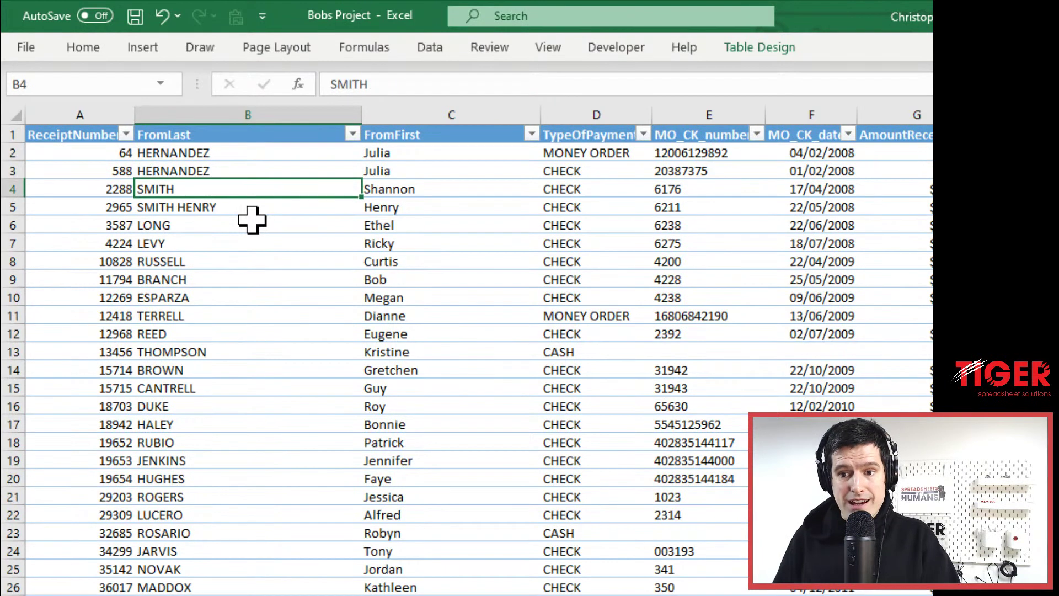
key("Down")
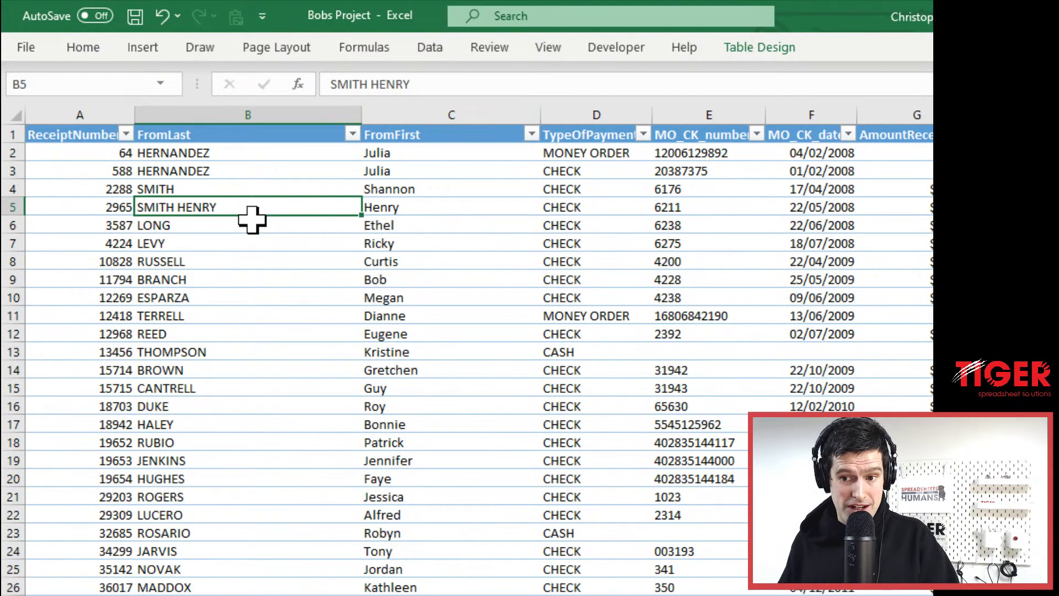
key("Left")
key("Right")
key("Up")
key("Down")
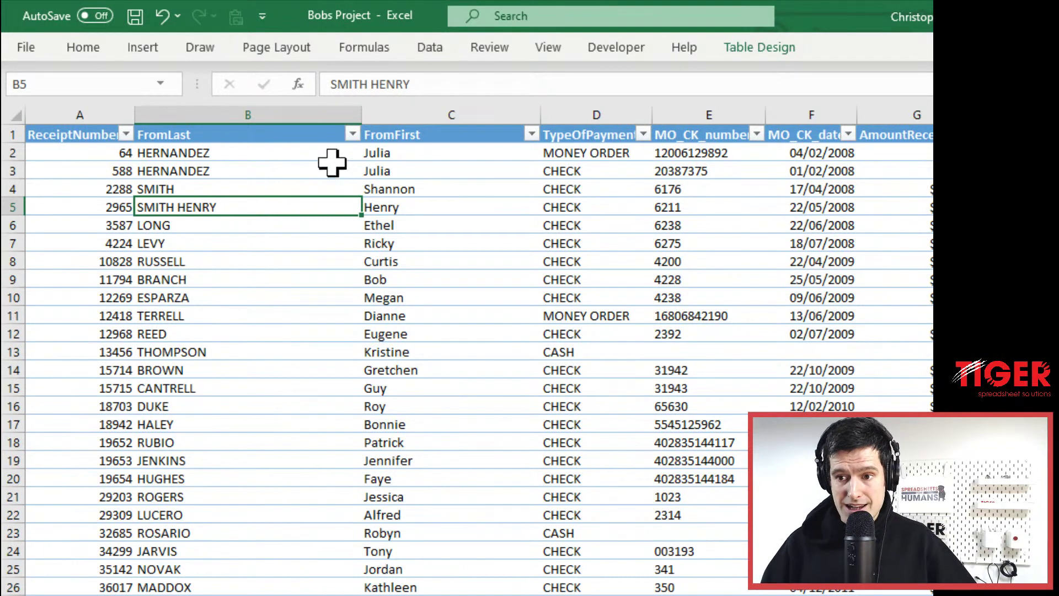
left_click(351, 137)
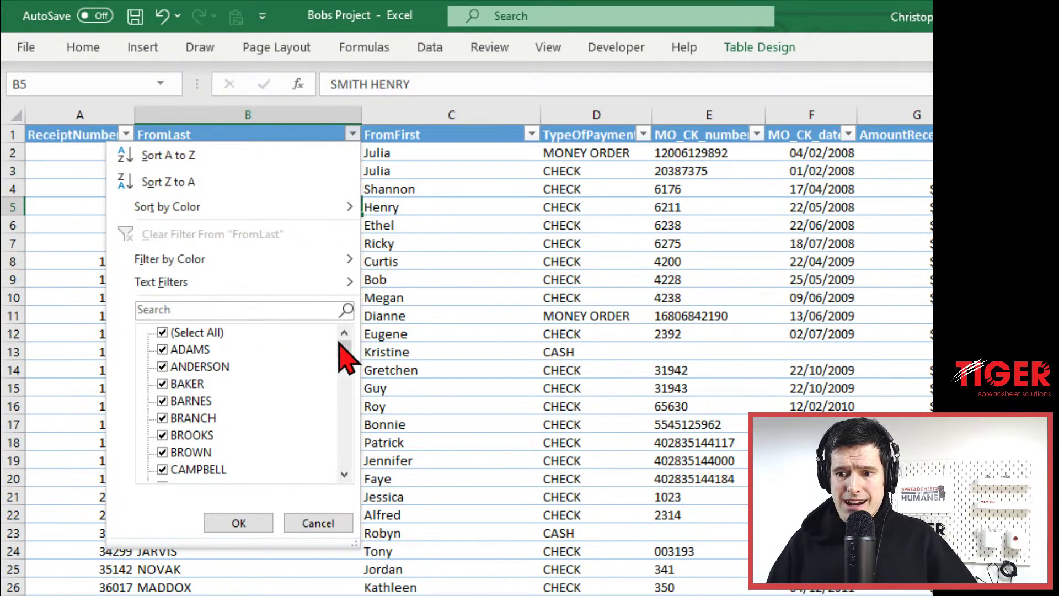
left_click_drag(340, 349, 333, 453)
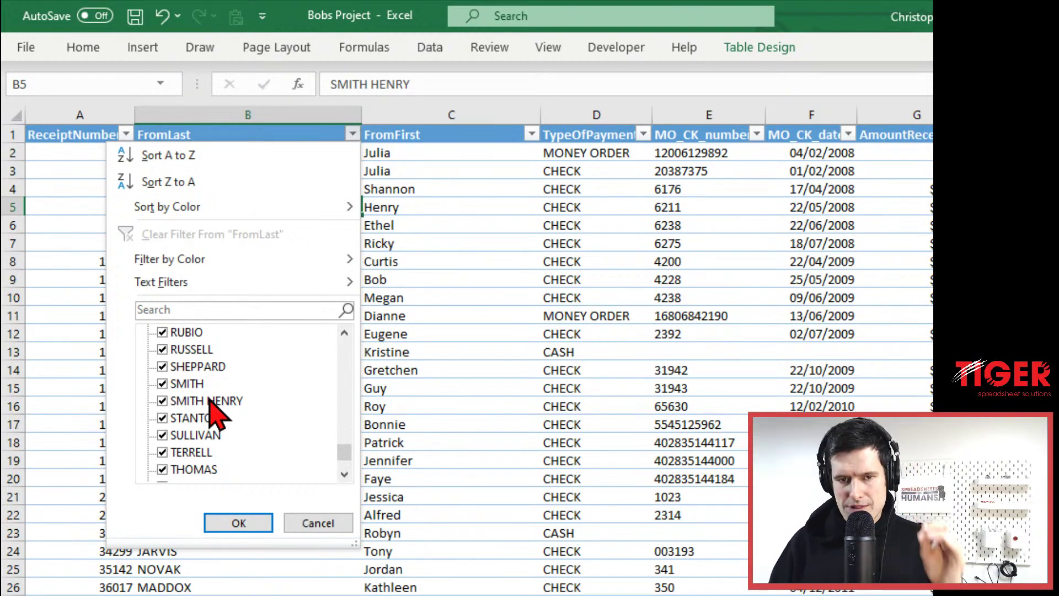
- Close the FromLast filter list with all entries kept and review the column's entries from B12 up to the header
left_click(239, 524)
left_click(234, 334)
key("Up")
key("Up")
key("Up")
key("Up")
key("Up")
key("Up")
key("Up")
key("Up")
key("Up")
key("Up")
key("Up")
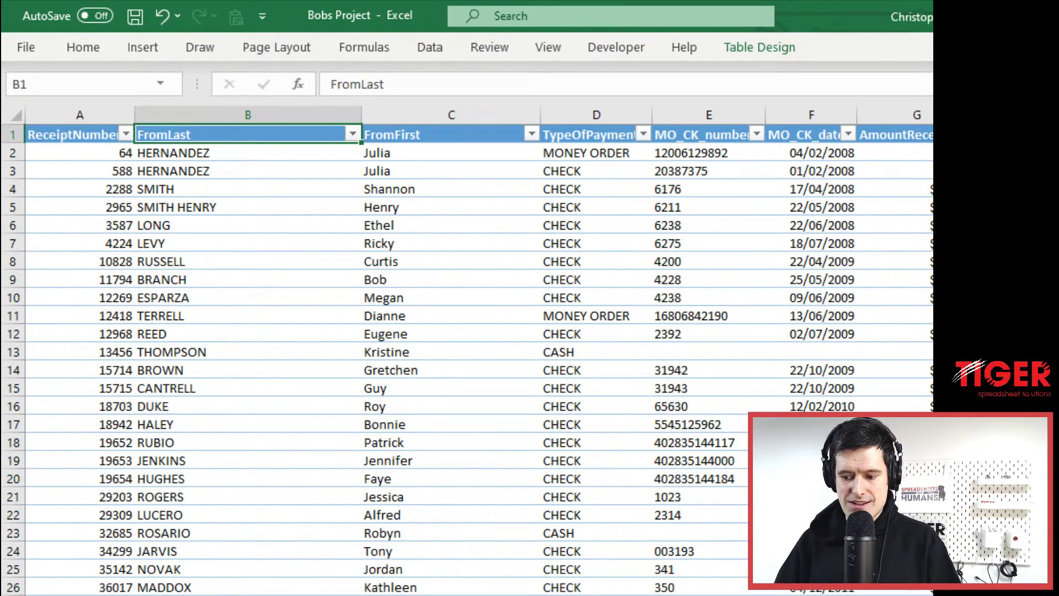
- Examine the FromLast entries again over a longer range, from B17 up to the header in B1
left_click(220, 424)
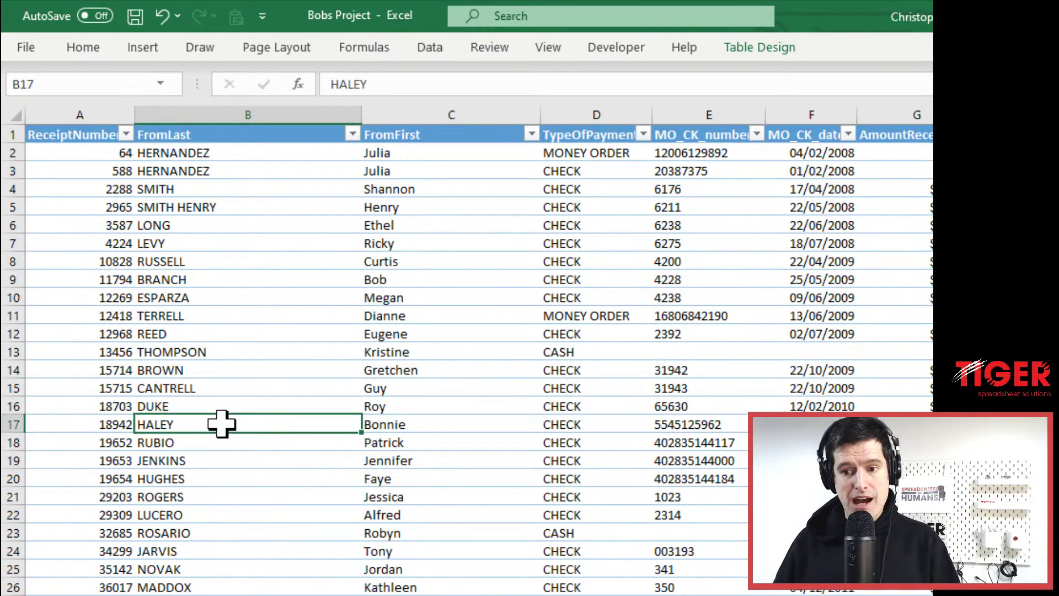
key("Up")
key("Up")
key("Up")
key("Up")
key("Up")
key("Up")
key("Up")
key("Up")
key("Up")
key("Up")
key("Up")
key("Up")
key("Up")
key("Up")
key("Up")
key("Up")
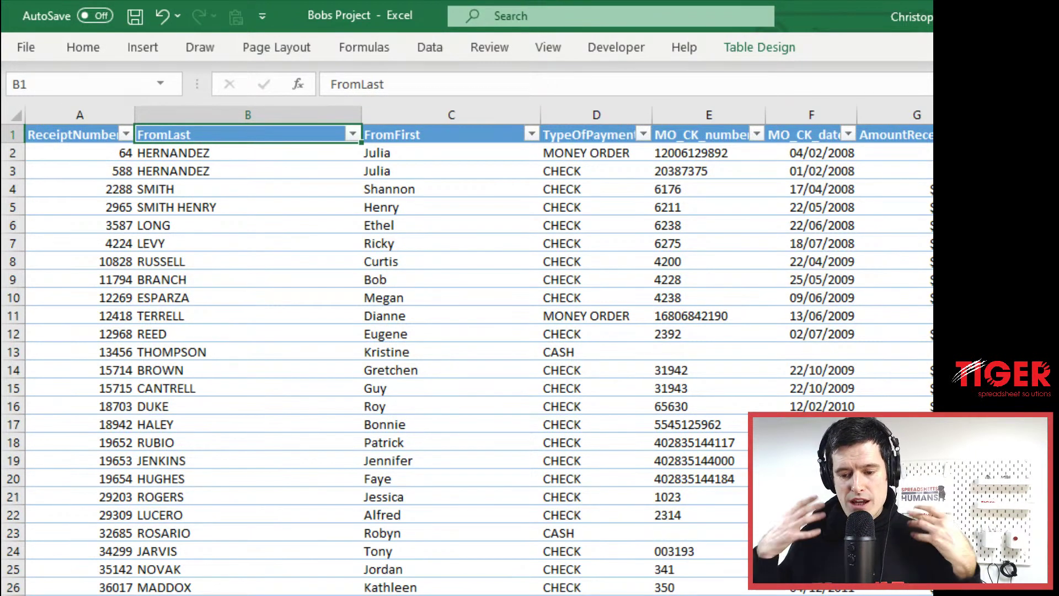
- Return to the receipt entry form sheet and select the Payor's Last Name entry cell, F8
key("ctrl+Page_Up")
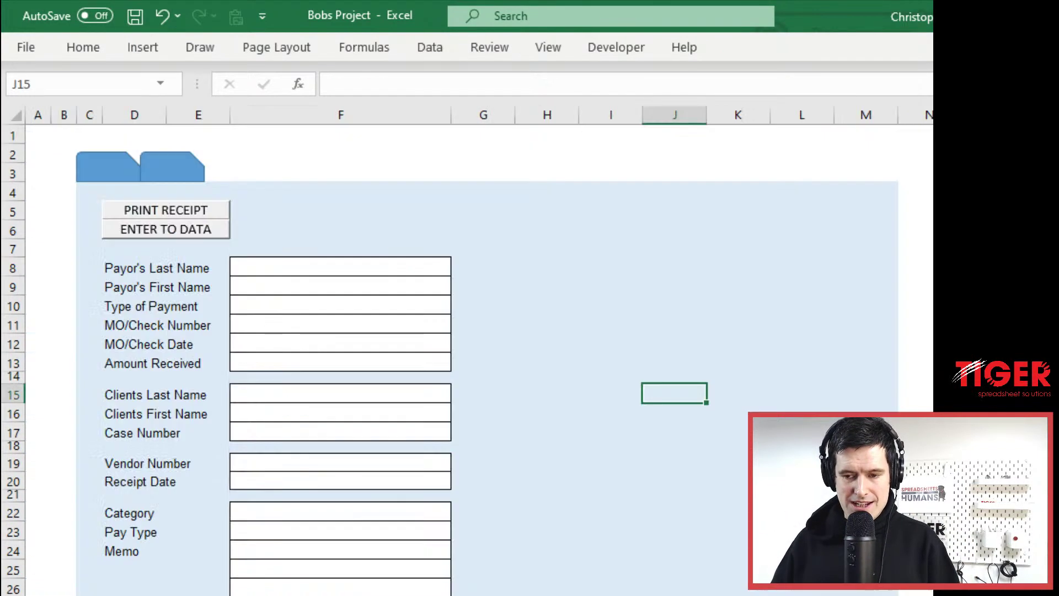
left_click(386, 357)
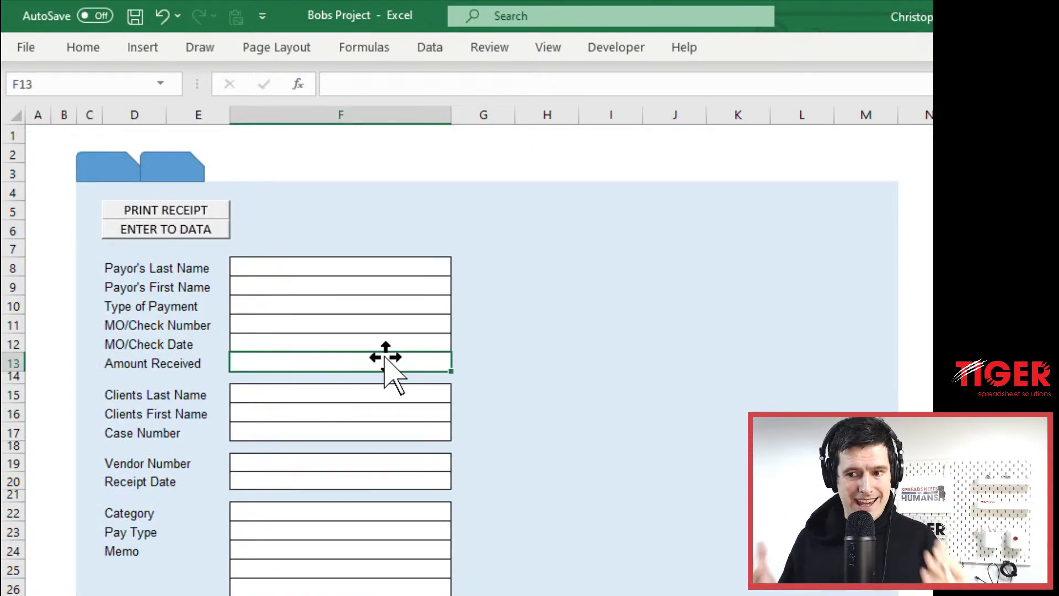
key("Up")
key("Up")
key("Up")
key("Up")
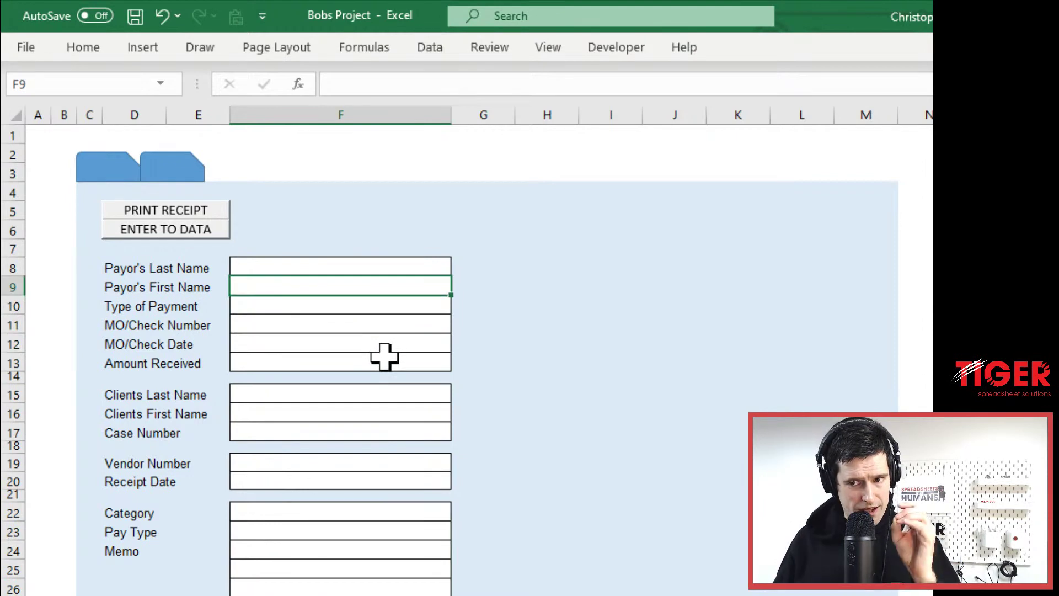
key("Up")
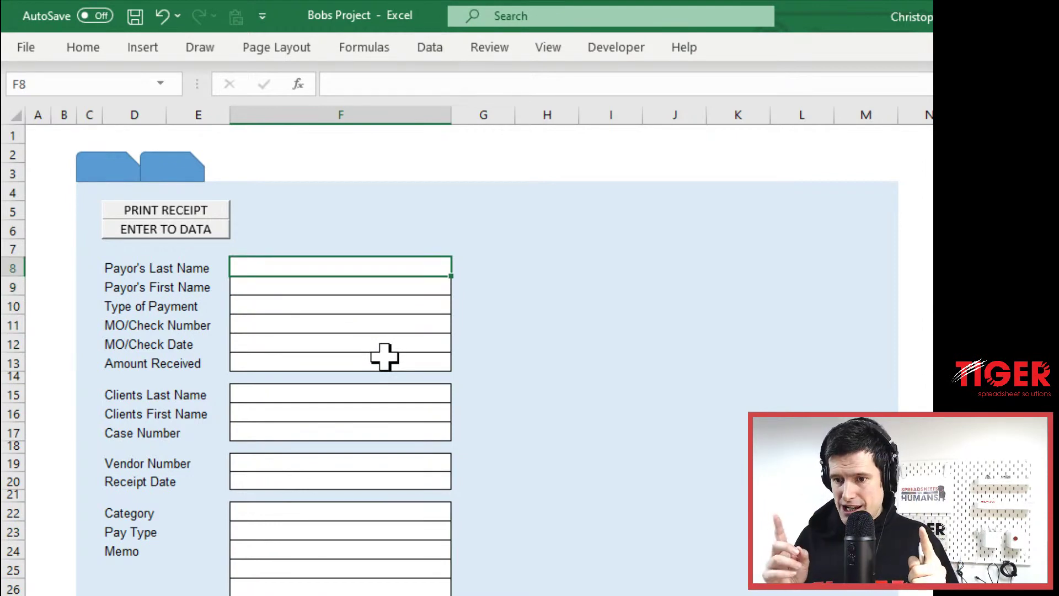